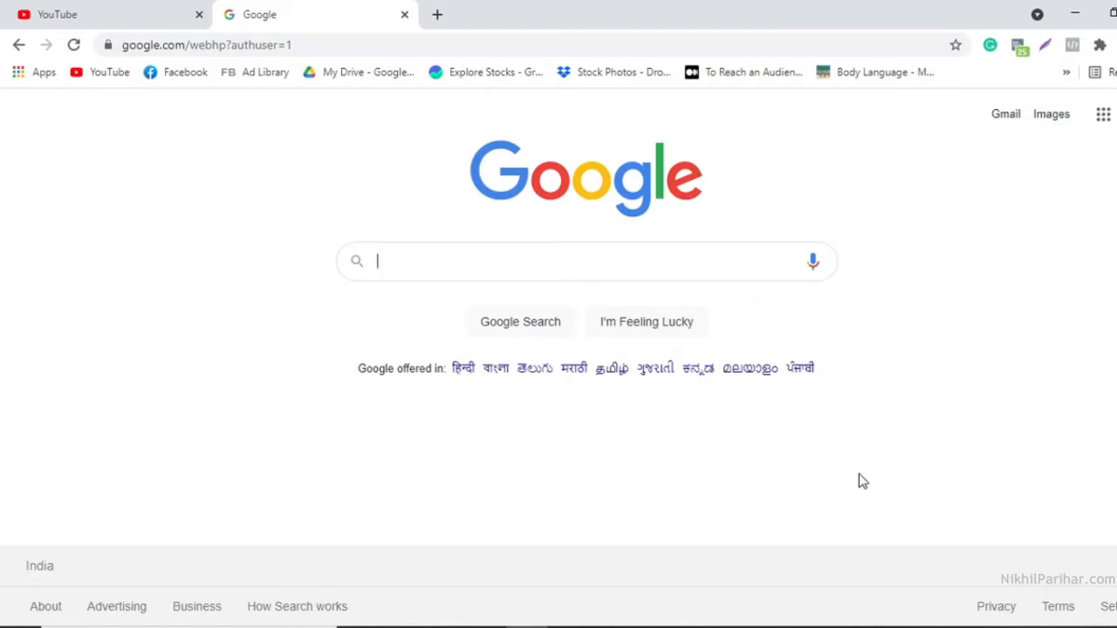
# Search Google for "digital marketing course" and look over the ads at the start of the results
pyautogui.write('digi')
pyautogui.press('Down')
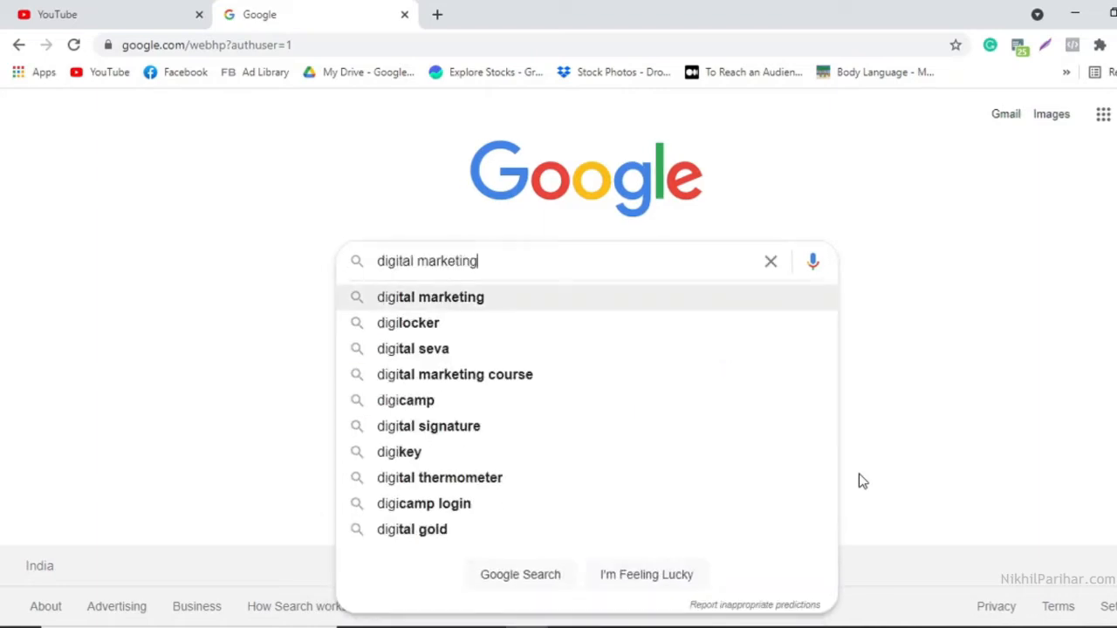
pyautogui.write('course')
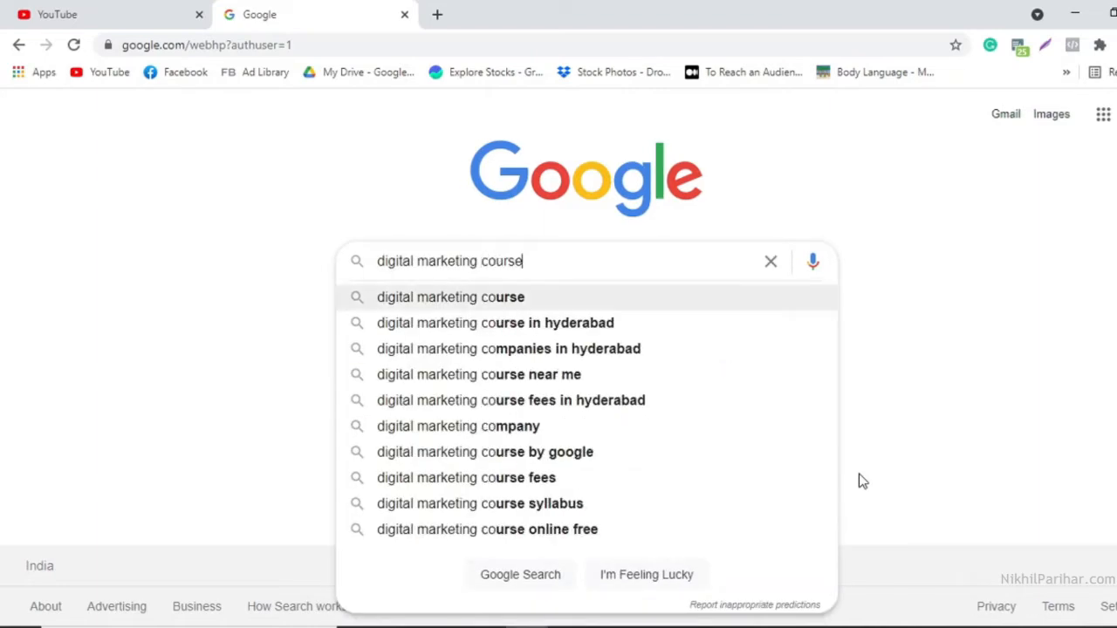
pyautogui.press('Return')
pyautogui.scroll(-1, 765, 444)
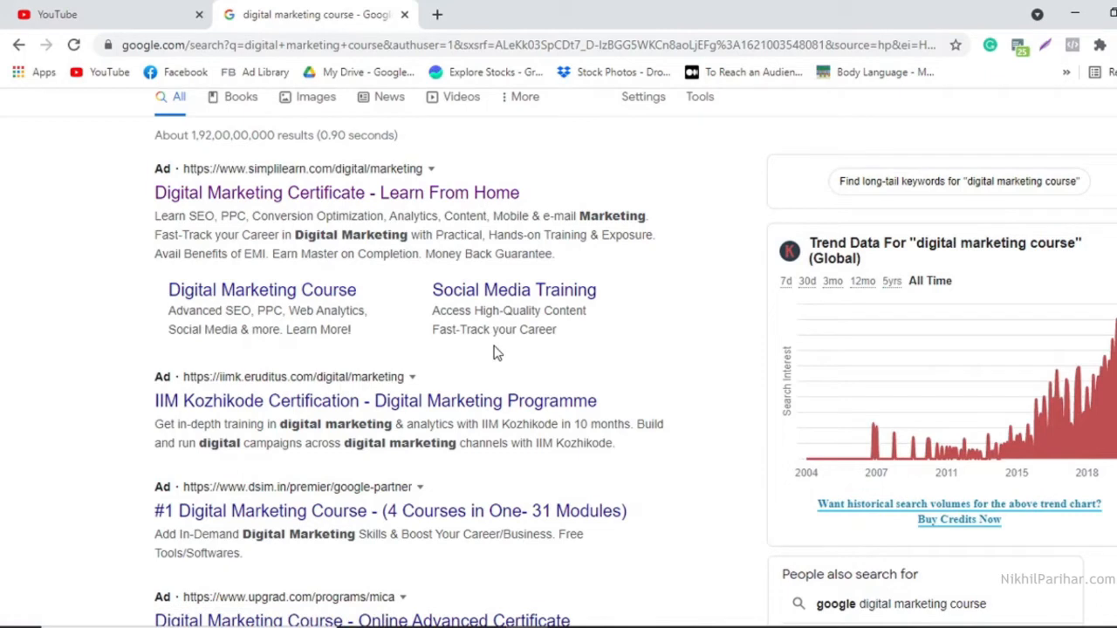
pyautogui.scroll(-2, 379, 456)
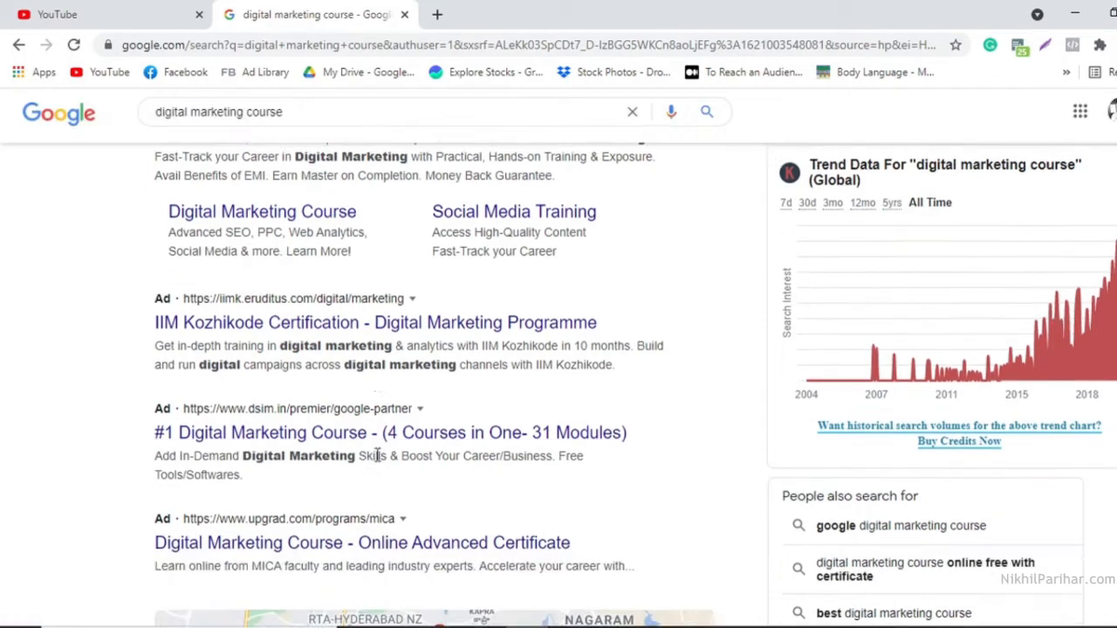
pyautogui.scroll(3, 379, 462)
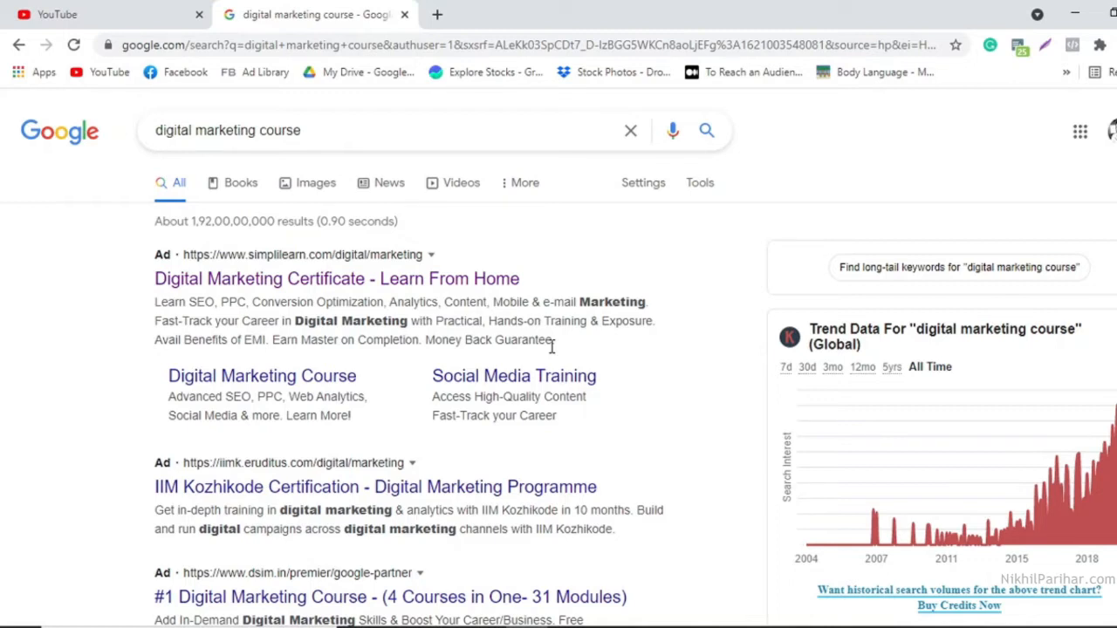
# Replace the course results with a fresh page and search for "google ads free credit"
pyautogui.click(437, 19)
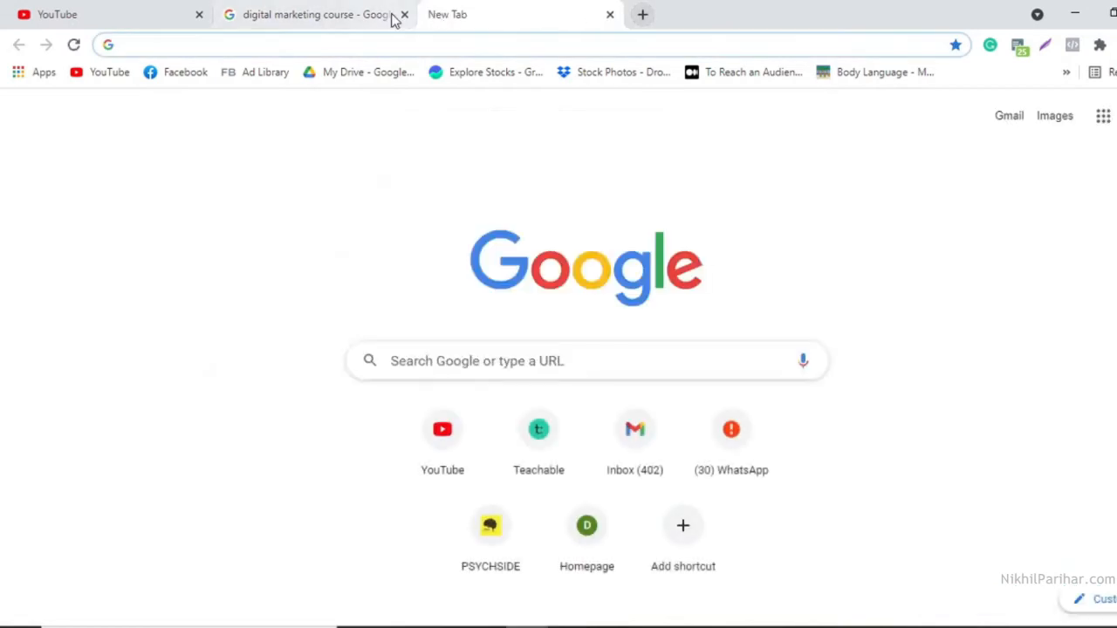
pyautogui.click(404, 15)
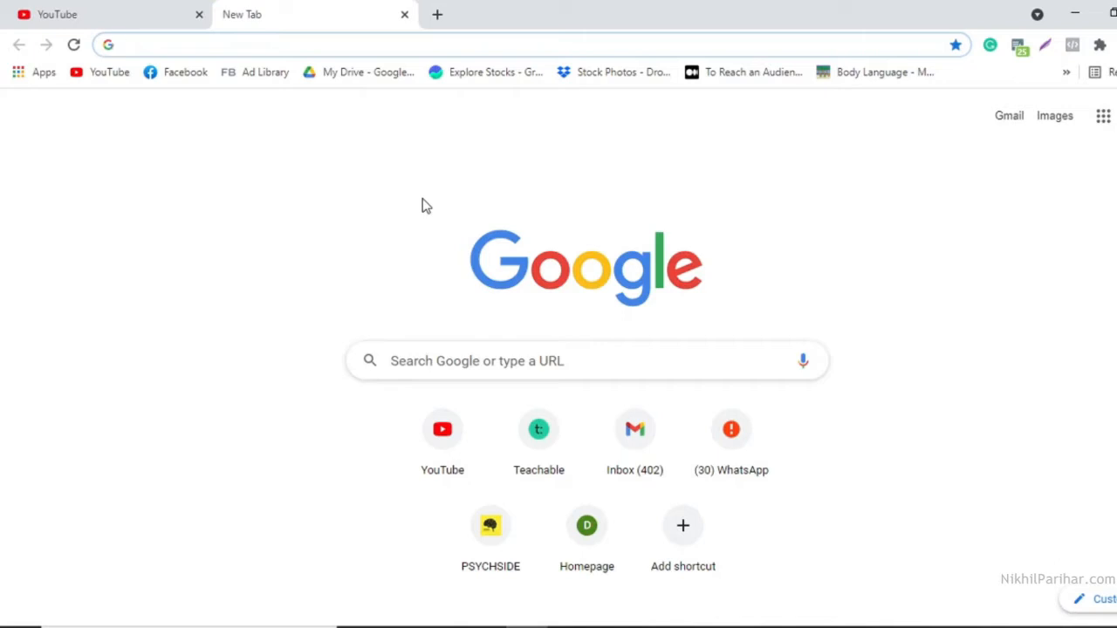
pyautogui.write('google')
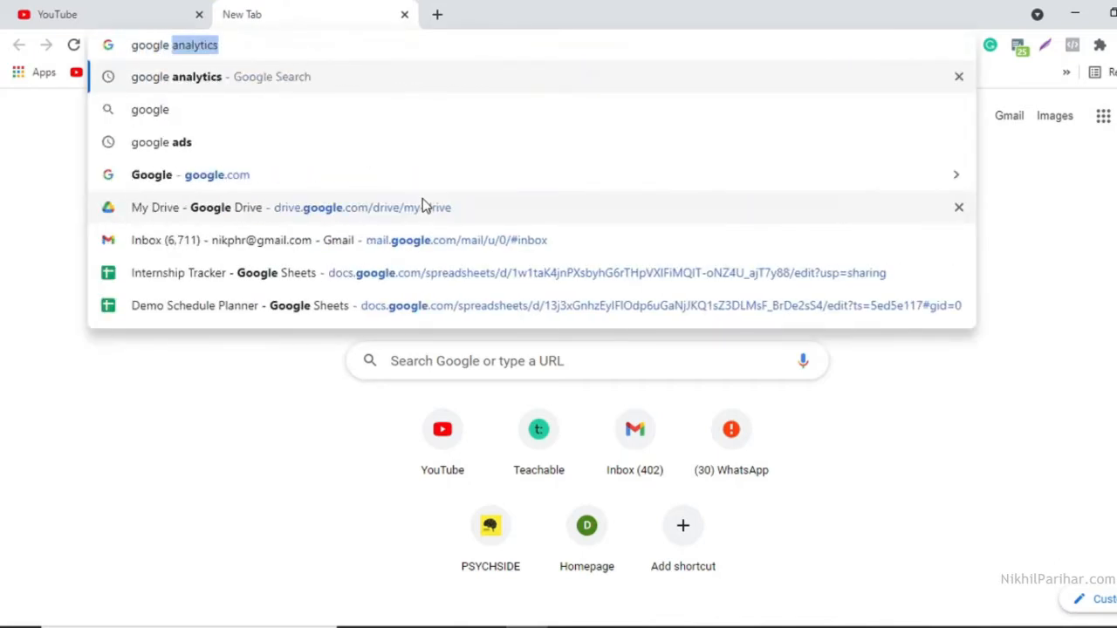
pyautogui.write(' ads ')
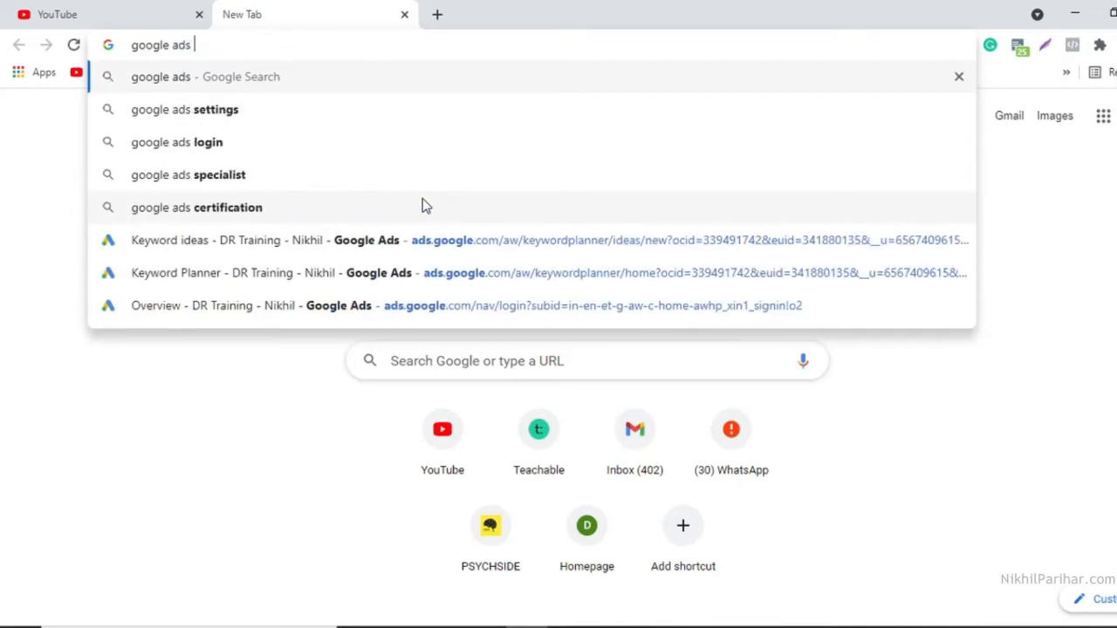
pyautogui.write('free')
pyautogui.press('Down')
pyautogui.press('Down')
pyautogui.press('Return')
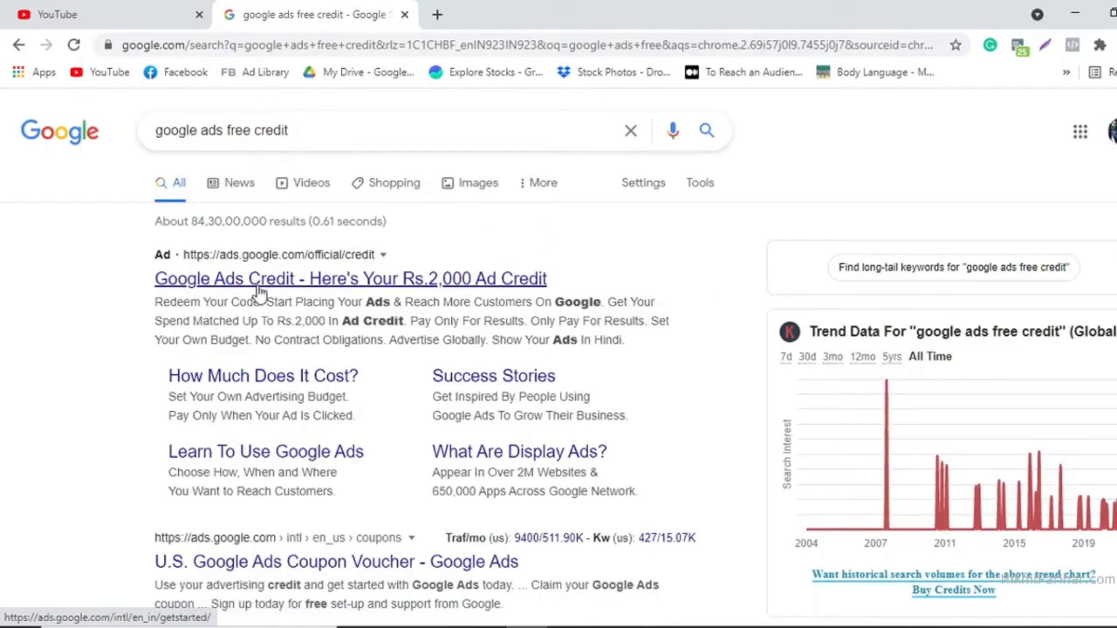
# Open the Google Ads Credit ad separately, review its Rs.2000 offer code form, and close the page
pyautogui.middleClick(382, 287)
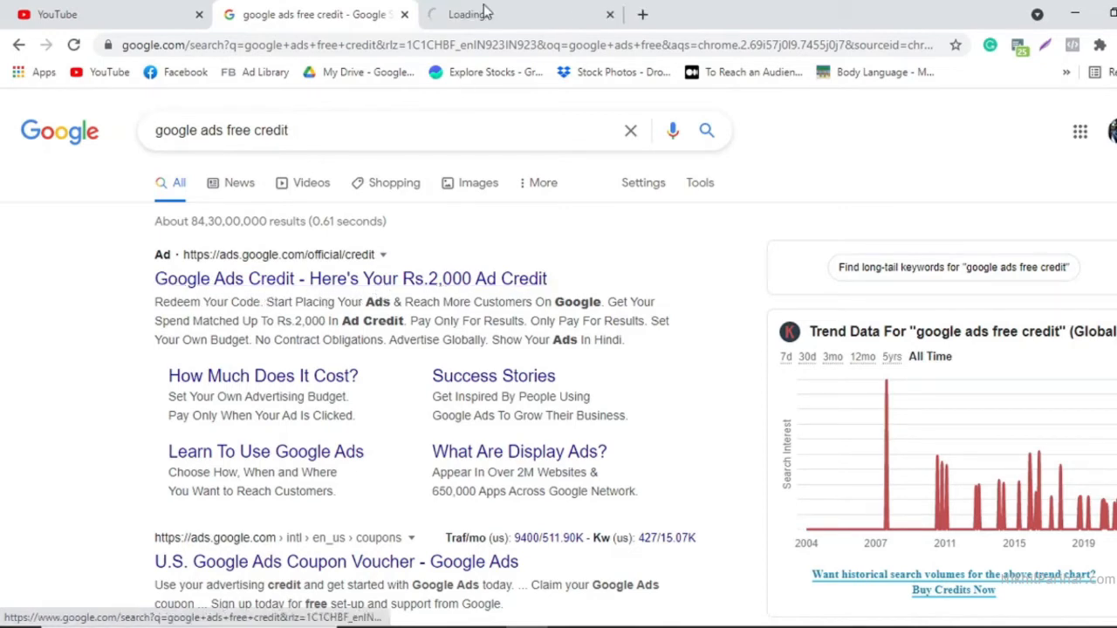
pyautogui.click(484, 13)
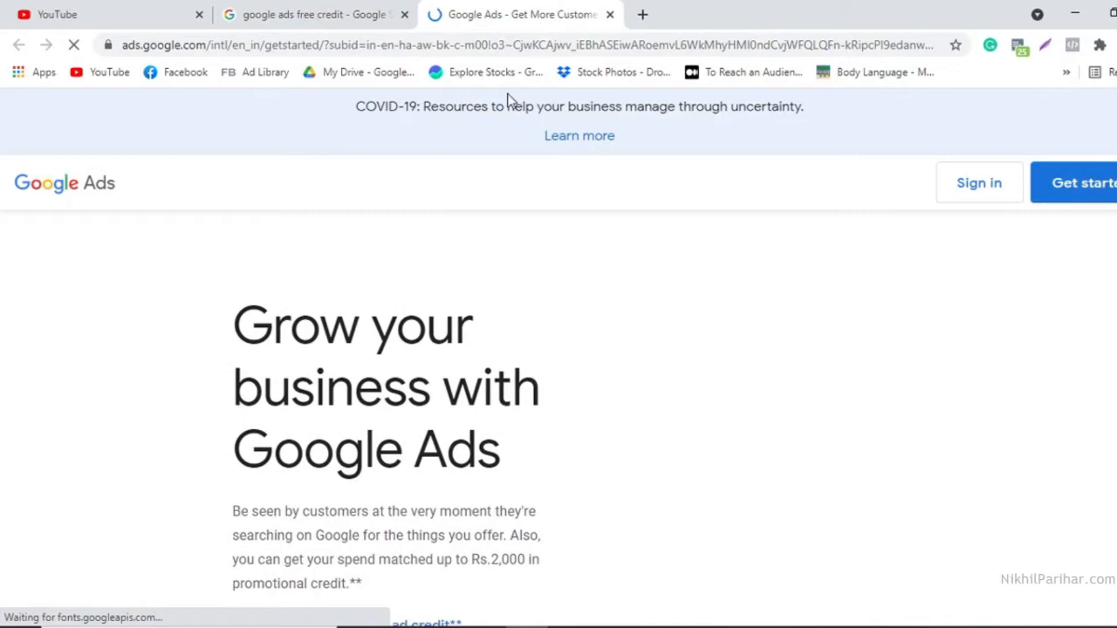
pyautogui.scroll(-5, 572, 362)
pyautogui.scroll(1, 343, 361)
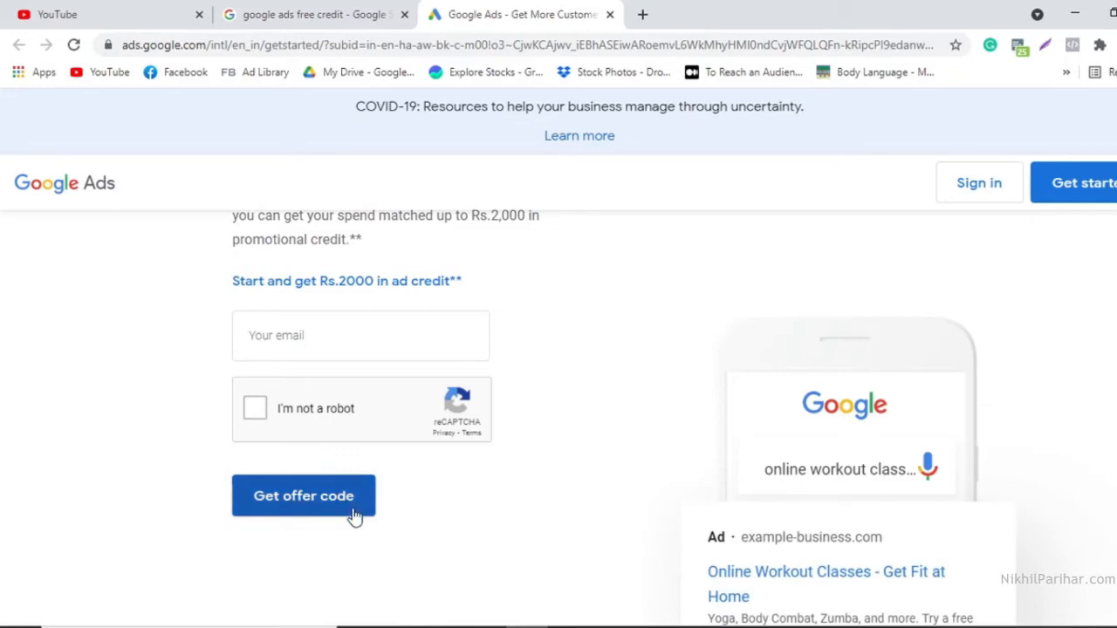
pyautogui.scroll(1, 601, 384)
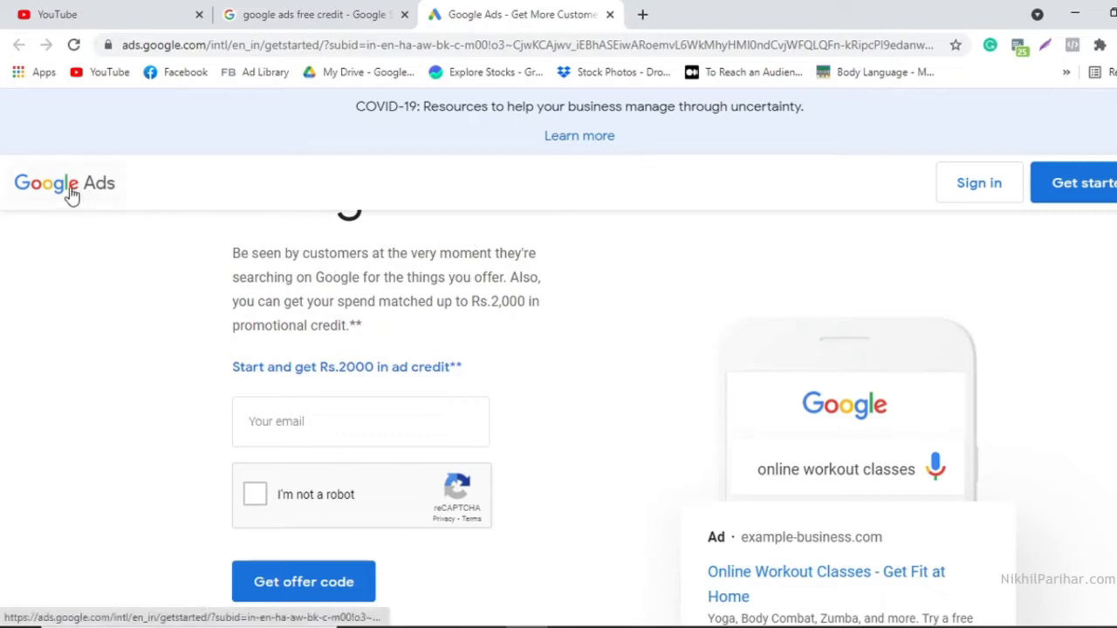
pyautogui.click(610, 17)
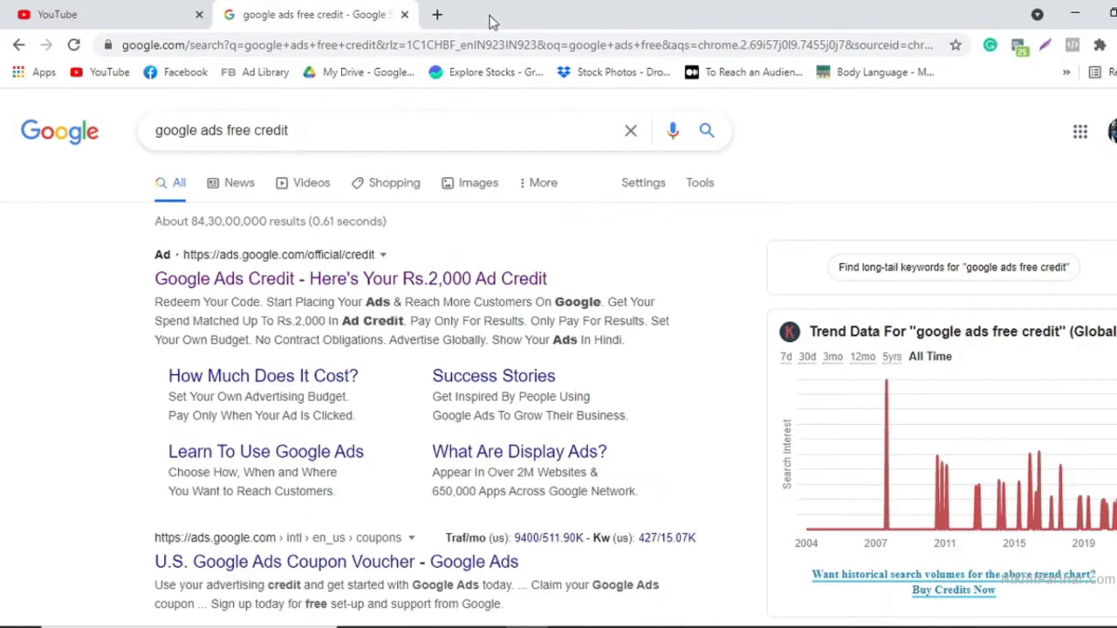
# Search for "google ads" in a new tab and open the Get More Customers With Easy Online Advertising result
pyautogui.click(439, 15)
pyautogui.write('go')
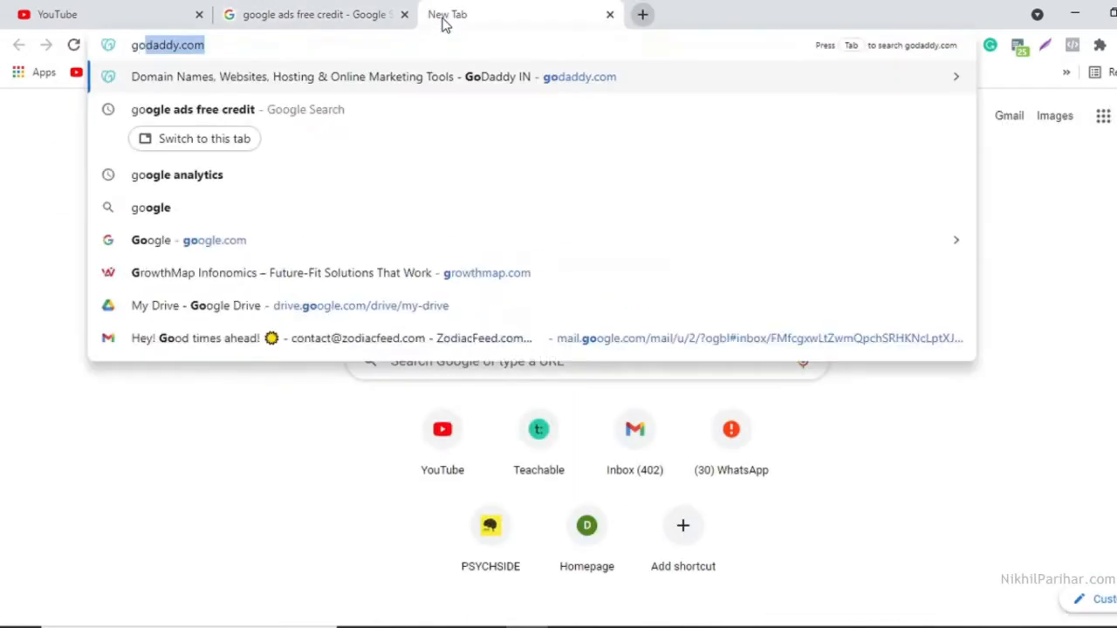
pyautogui.write('ogle ads')
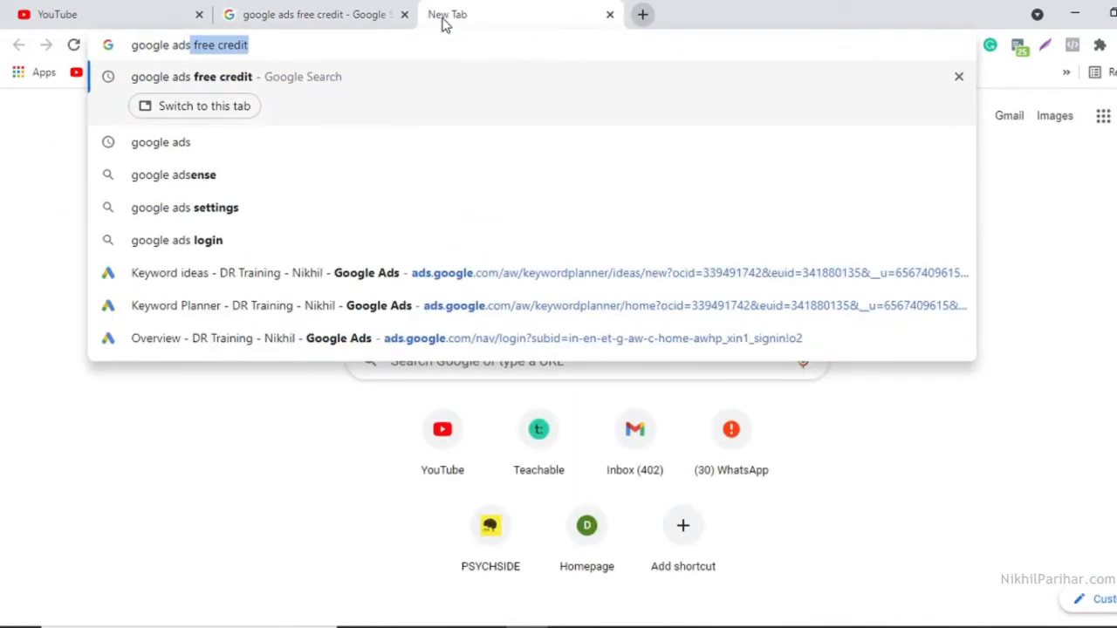
pyautogui.press('BackSpace')
pyautogui.press('Return')
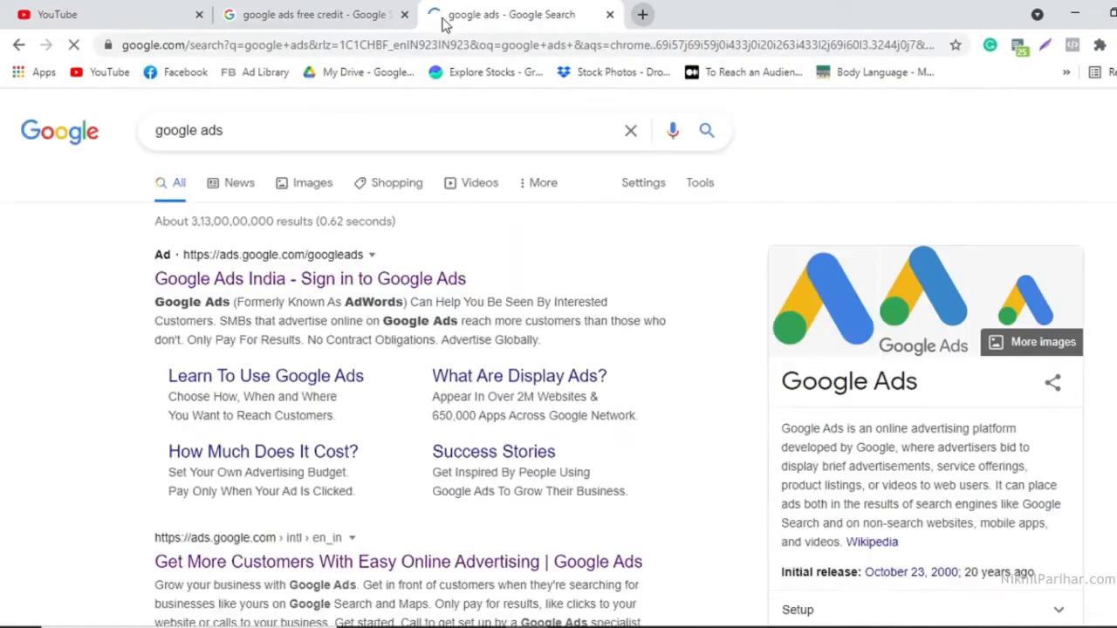
pyautogui.click(343, 565)
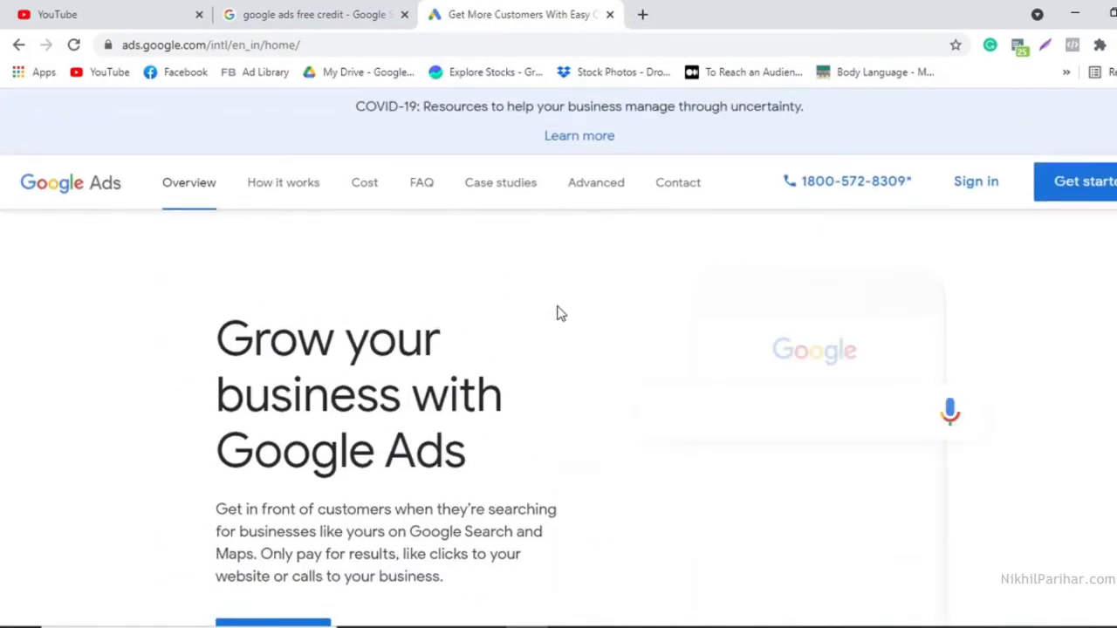
# Sign in to Google Ads by entering the account password
pyautogui.click(976, 185)
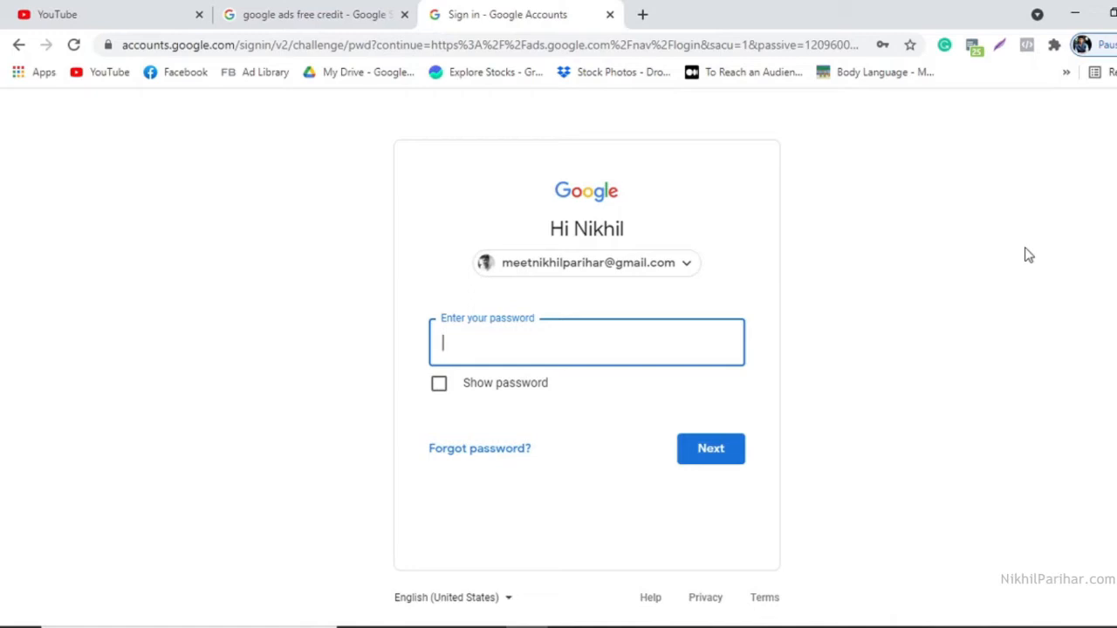
pyautogui.write('••')
pyautogui.press('Return')
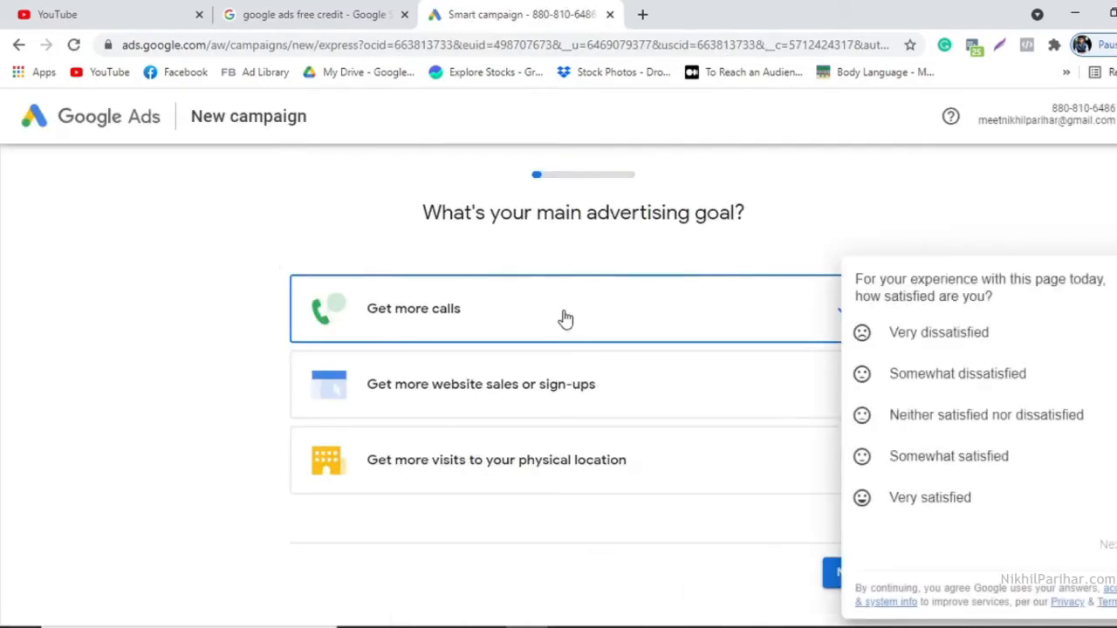
# Dismiss the satisfaction survey and switch the new campaign setup to Expert Mode
pyautogui.click(1116, 279)
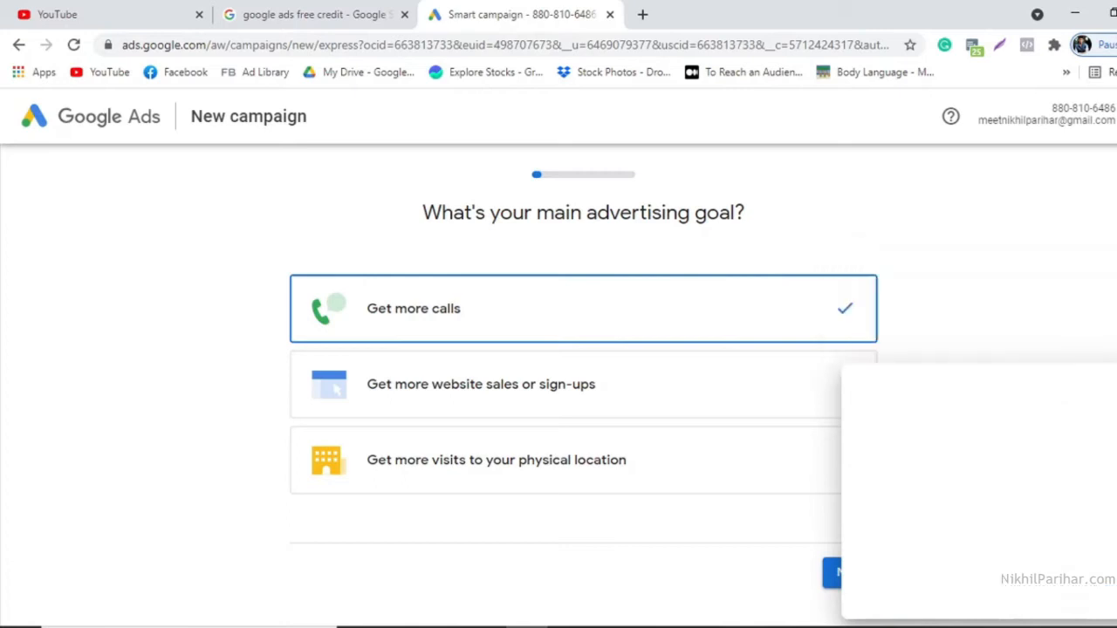
pyautogui.scroll(-2, 950, 375)
pyautogui.scroll(2, 949, 375)
pyautogui.scroll(-2, 949, 375)
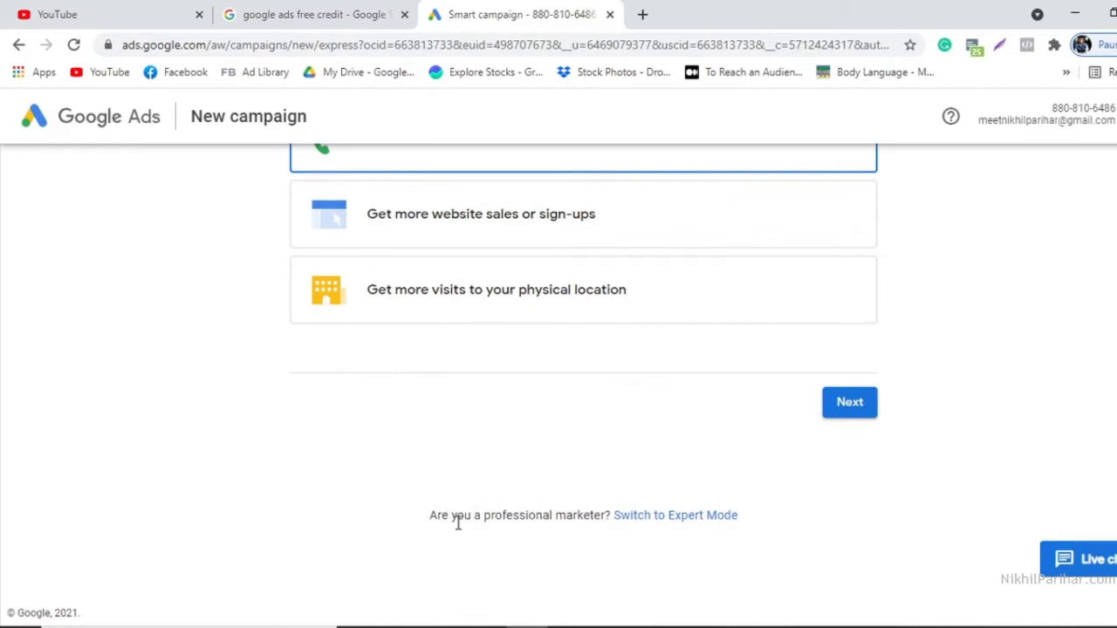
pyautogui.click(652, 520)
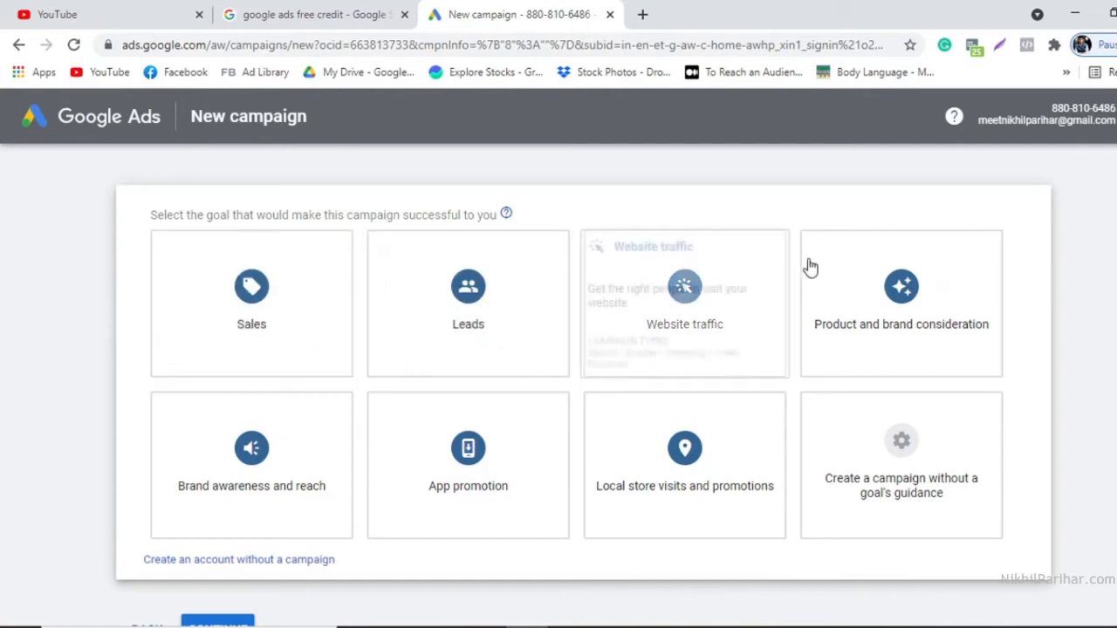
# Create an account without a campaign, submitting India, India Time and Indian Rupee as business information, and open the account overview
pyautogui.click(185, 563)
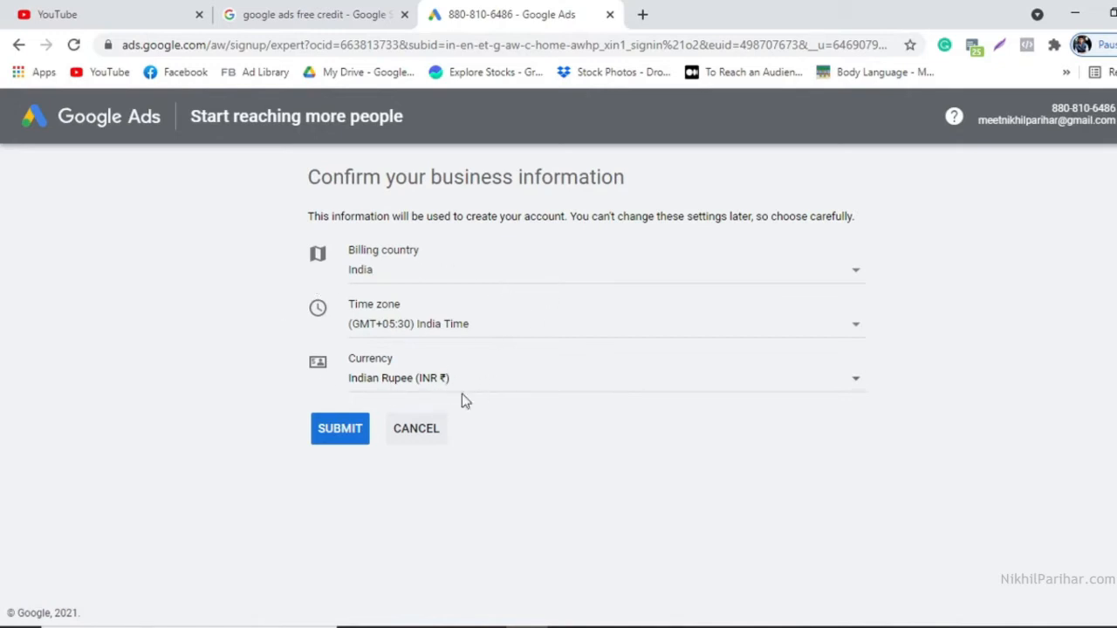
pyautogui.click(341, 431)
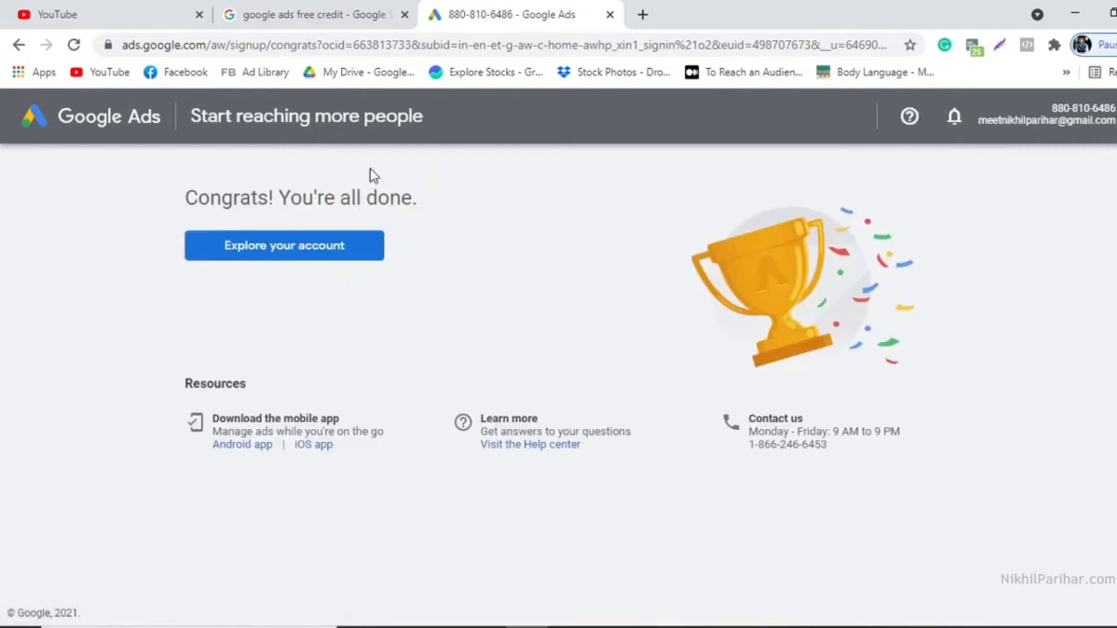
pyautogui.click(315, 252)
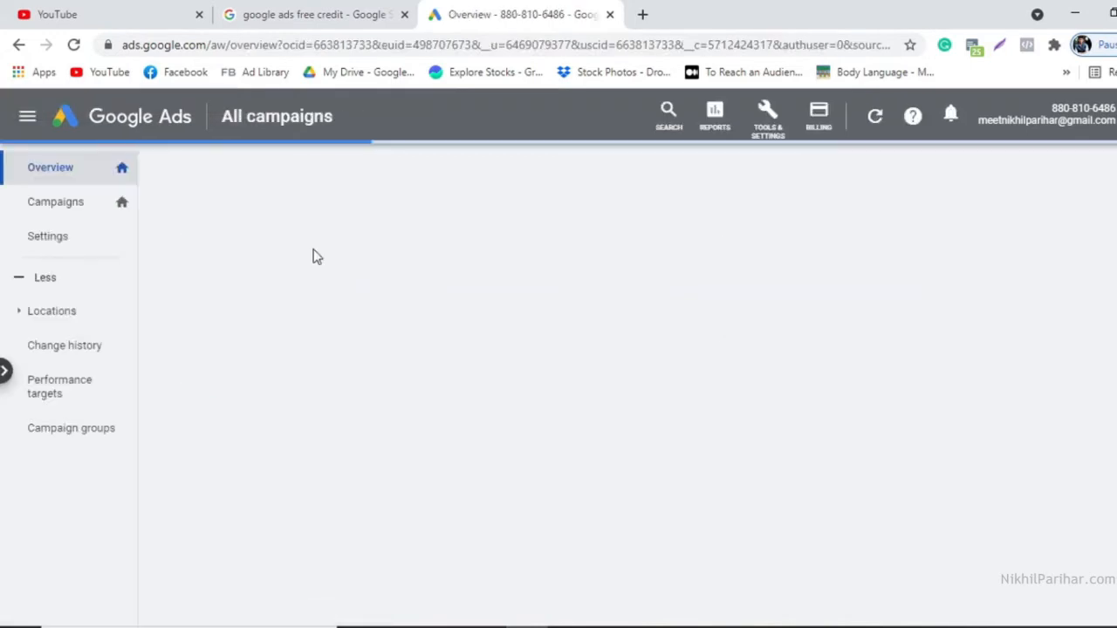
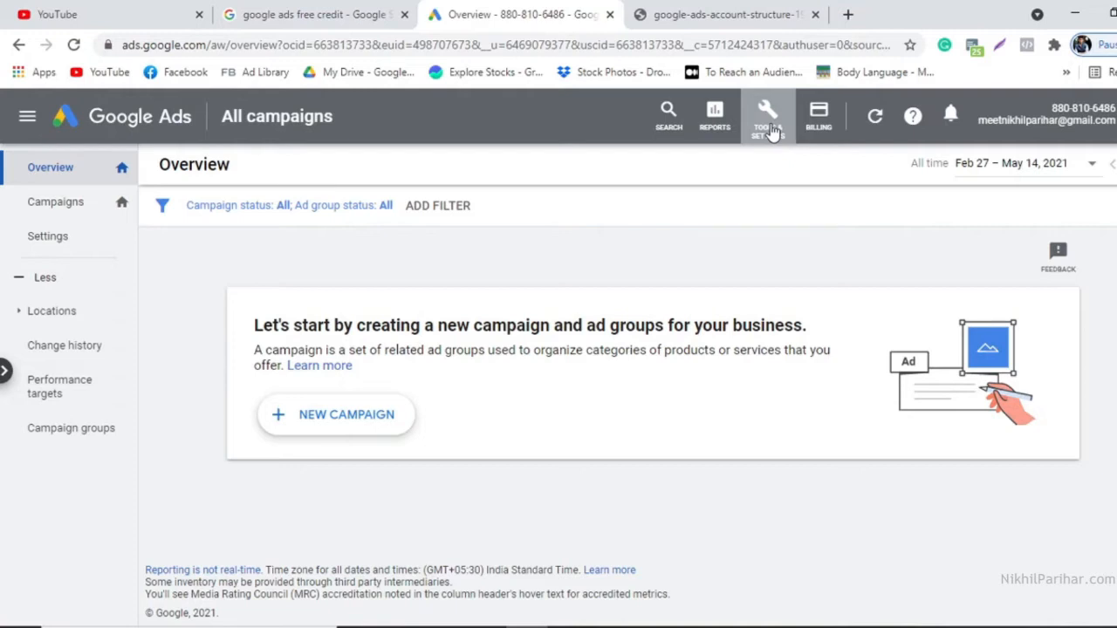
# Start a new conversion action under Conversions and choose Website as the kind of conversion to track
pyautogui.click(771, 129)
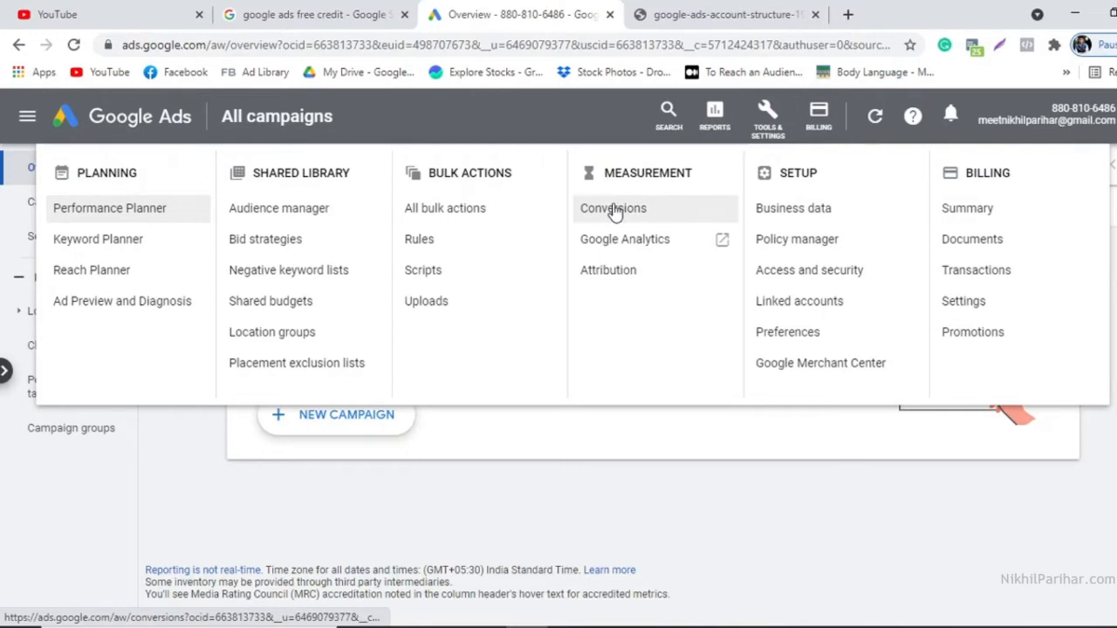
pyautogui.click(616, 212)
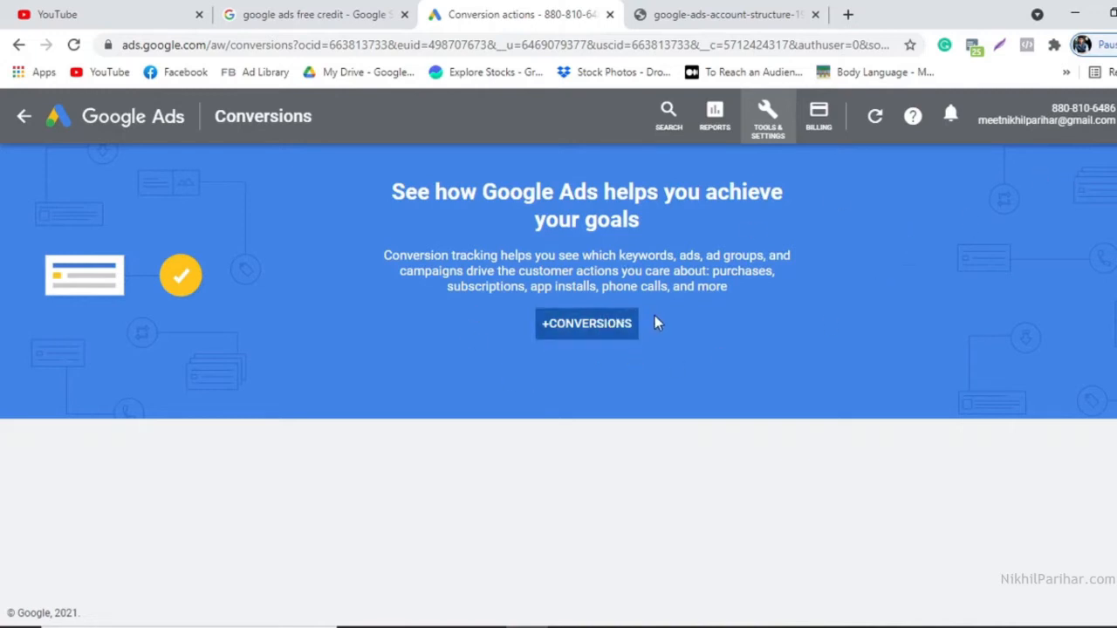
pyautogui.click(586, 323)
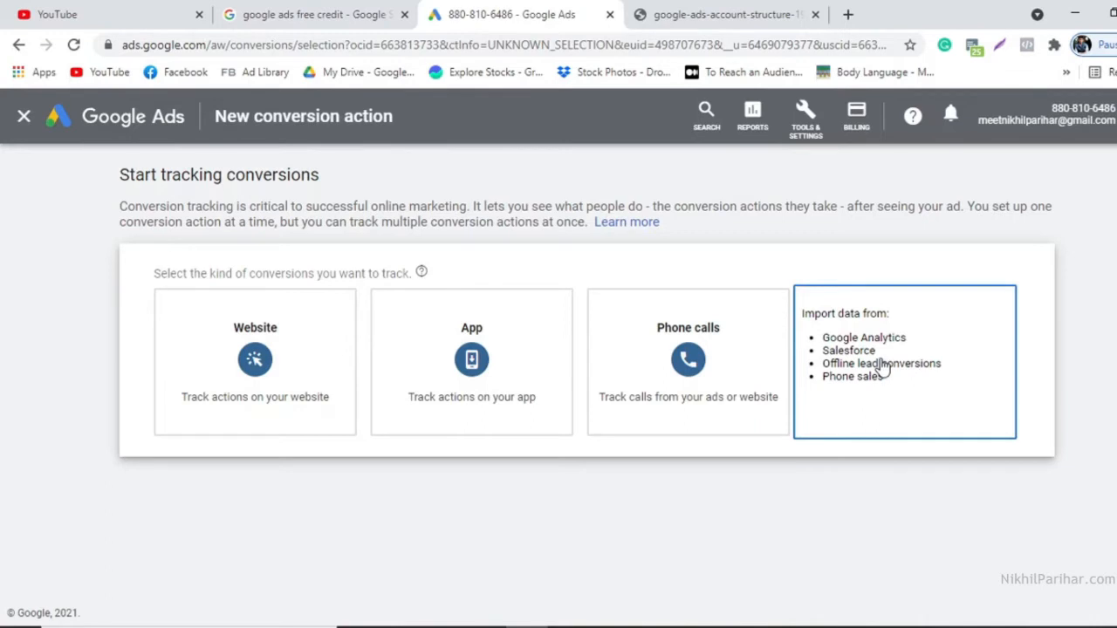
pyautogui.click(817, 129)
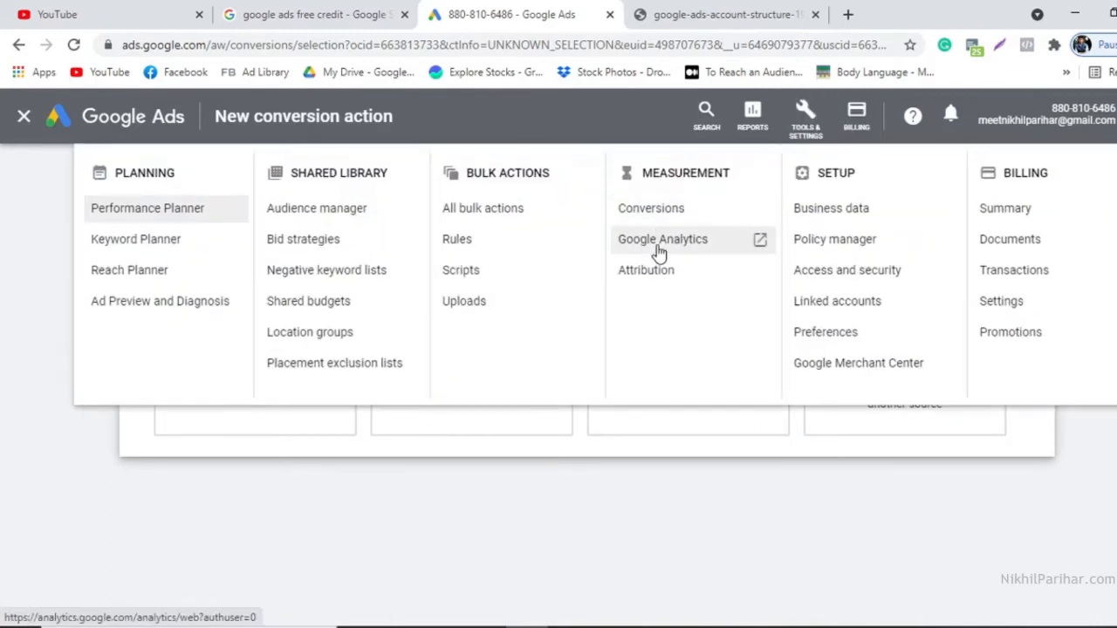
pyautogui.click(807, 518)
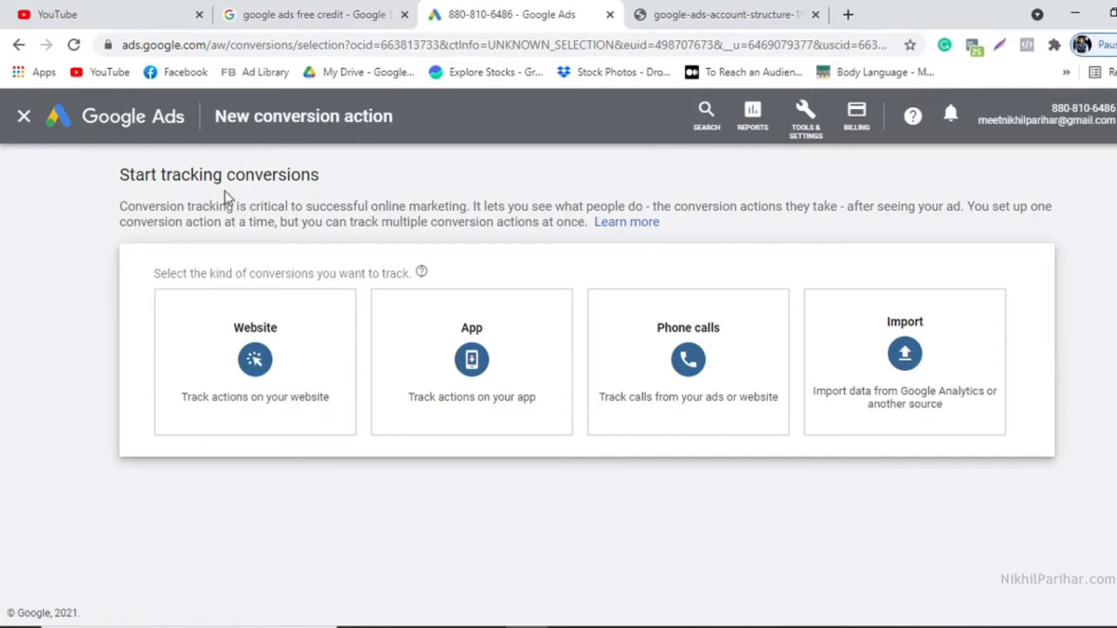
pyautogui.moveTo(179, 359)
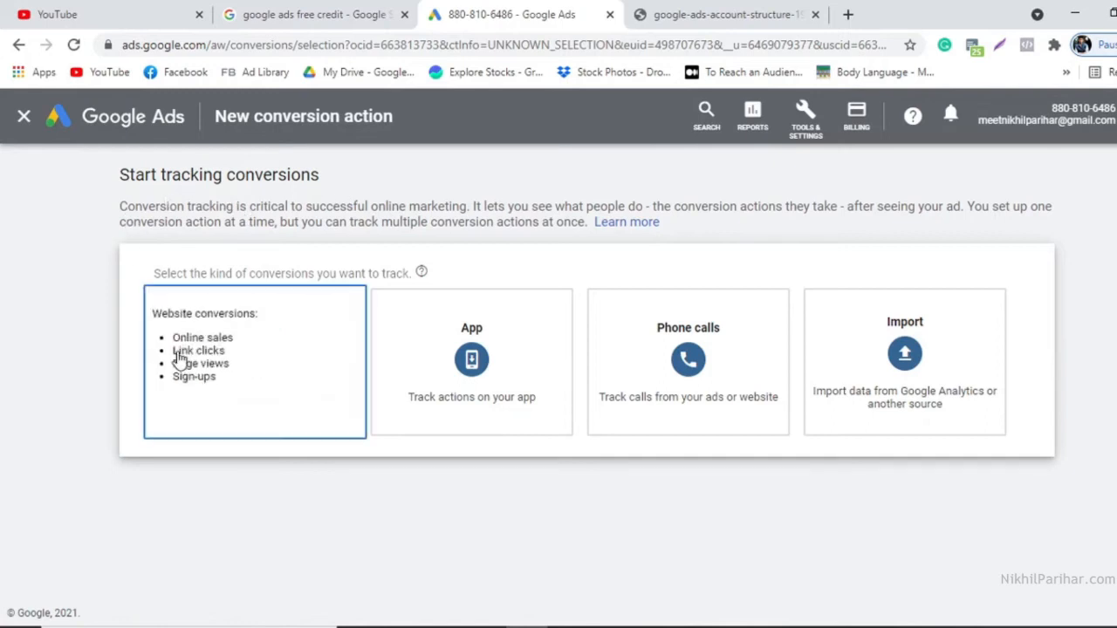
pyautogui.click(274, 362)
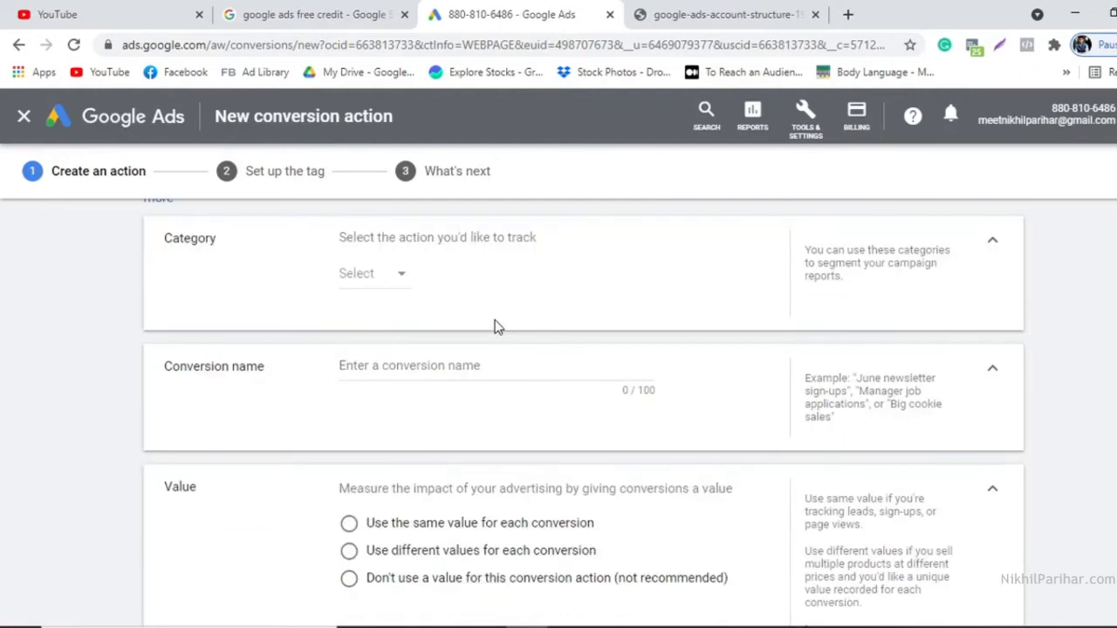
# Set the conversion action's category to Submit lead form
pyautogui.click(404, 361)
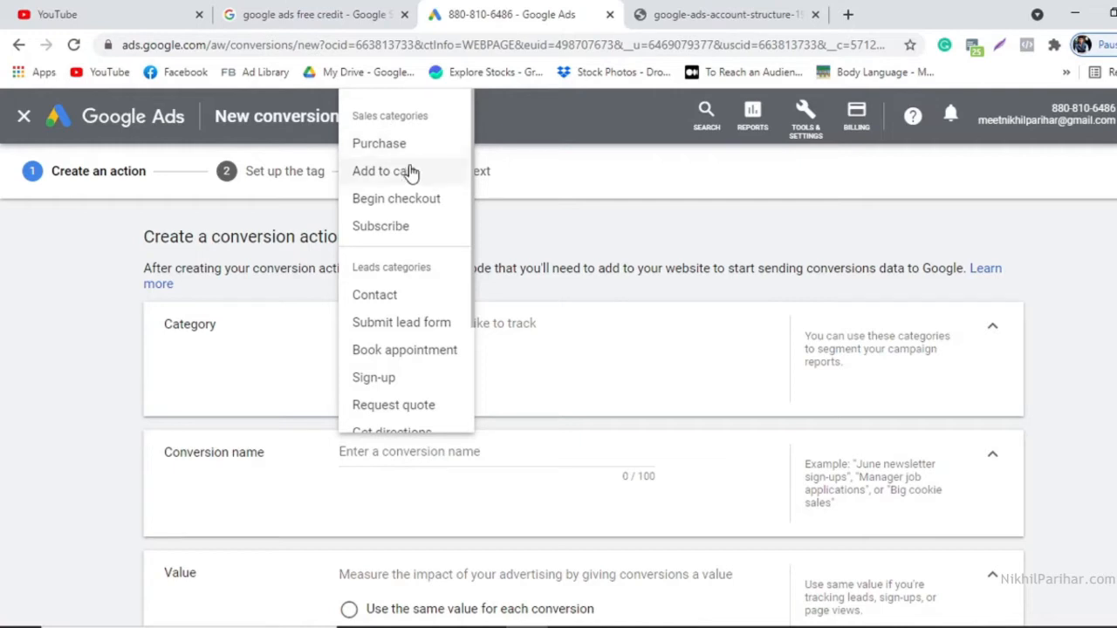
pyautogui.scroll(-1, 417, 248)
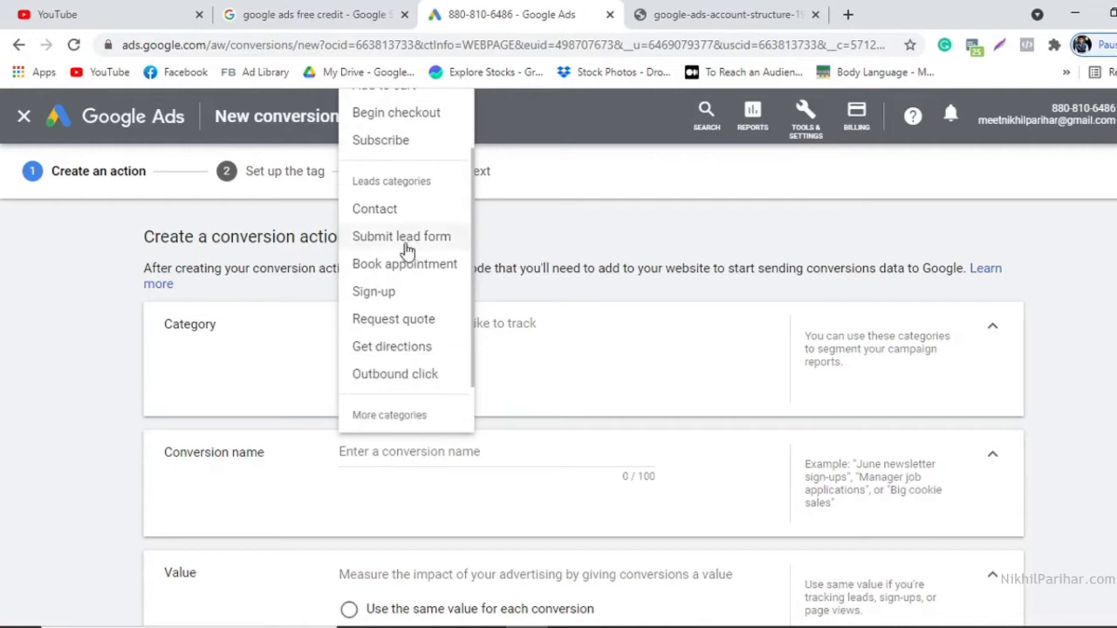
pyautogui.click(417, 249)
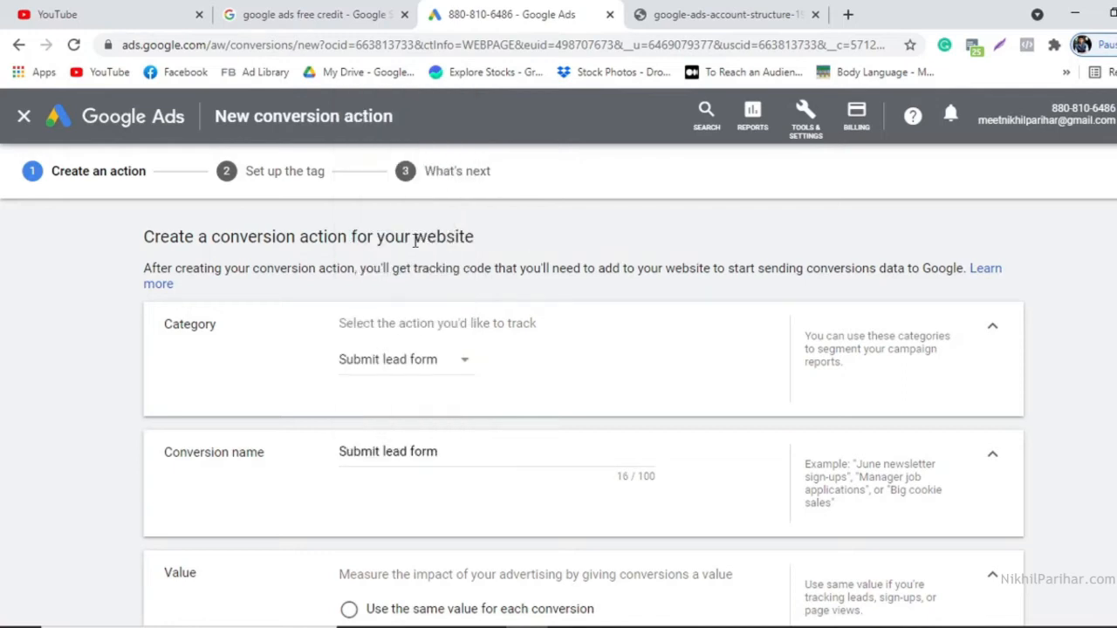
# Replace the suggested conversion name with "Website Conversion"
pyautogui.scroll(-2, 524, 318)
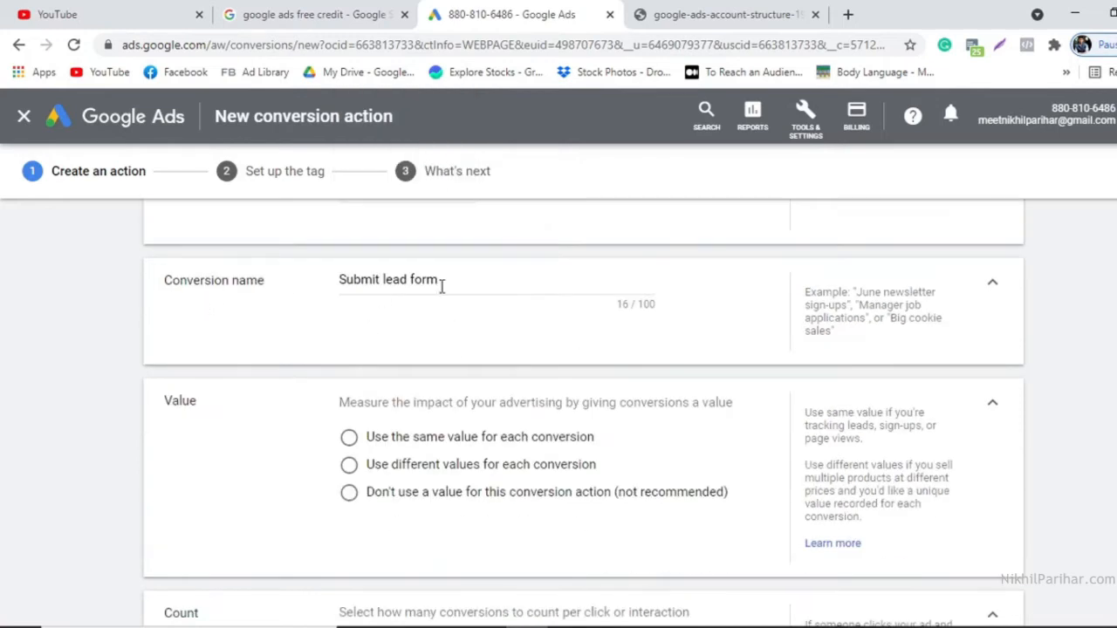
pyautogui.moveTo(463, 279); pyautogui.dragTo(262, 276)
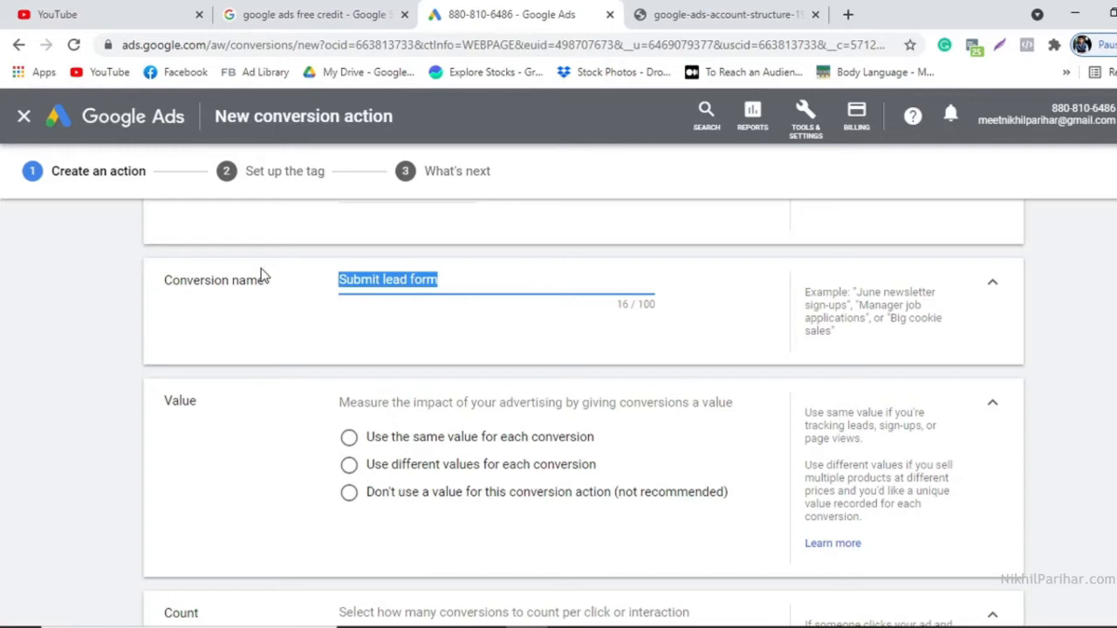
pyautogui.write('Np')
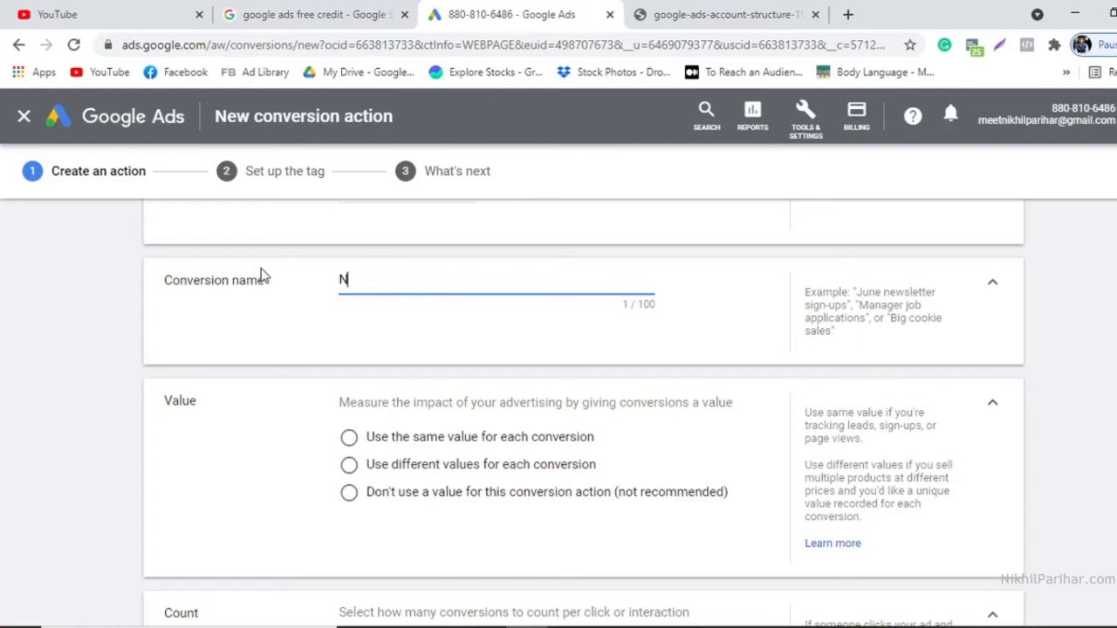
pyautogui.press('BackSpace')
pyautogui.write('P')
pyautogui.press('BackSpace')
pyautogui.press('BackSpace')
pyautogui.write('Website Conversion')
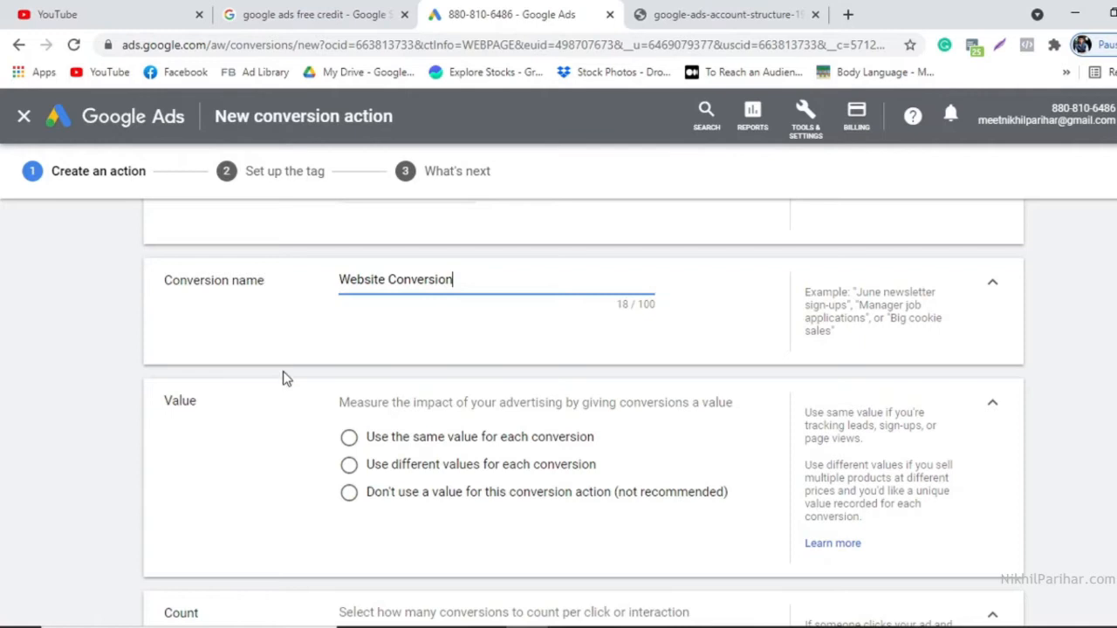
# Choose not to use a value for this conversion action and set the count to One
pyautogui.scroll(-1, 282, 377)
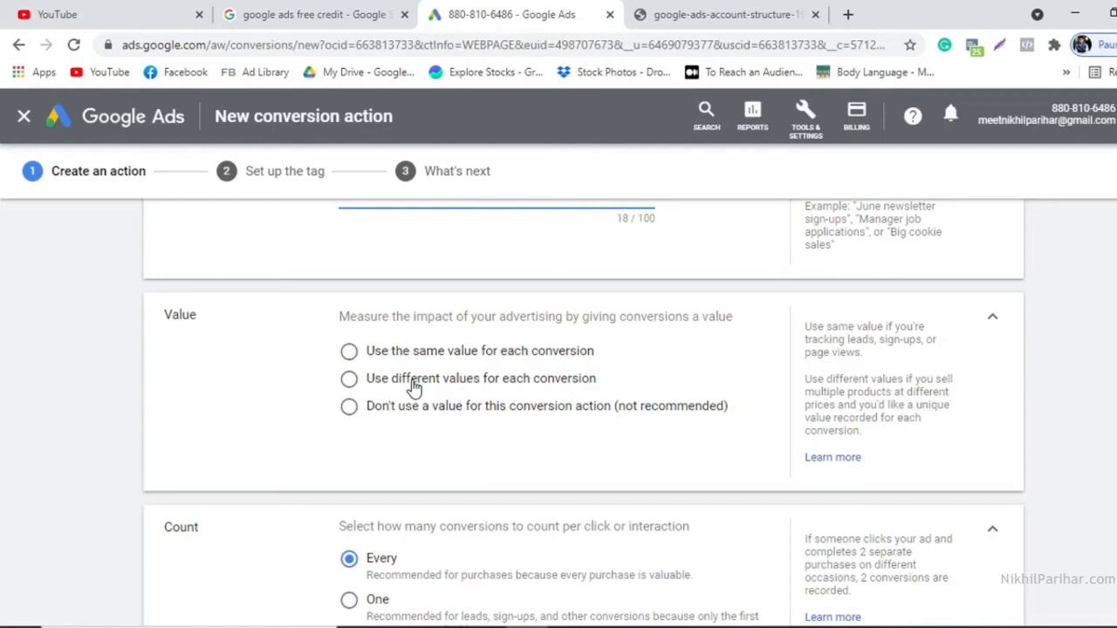
pyautogui.click(349, 407)
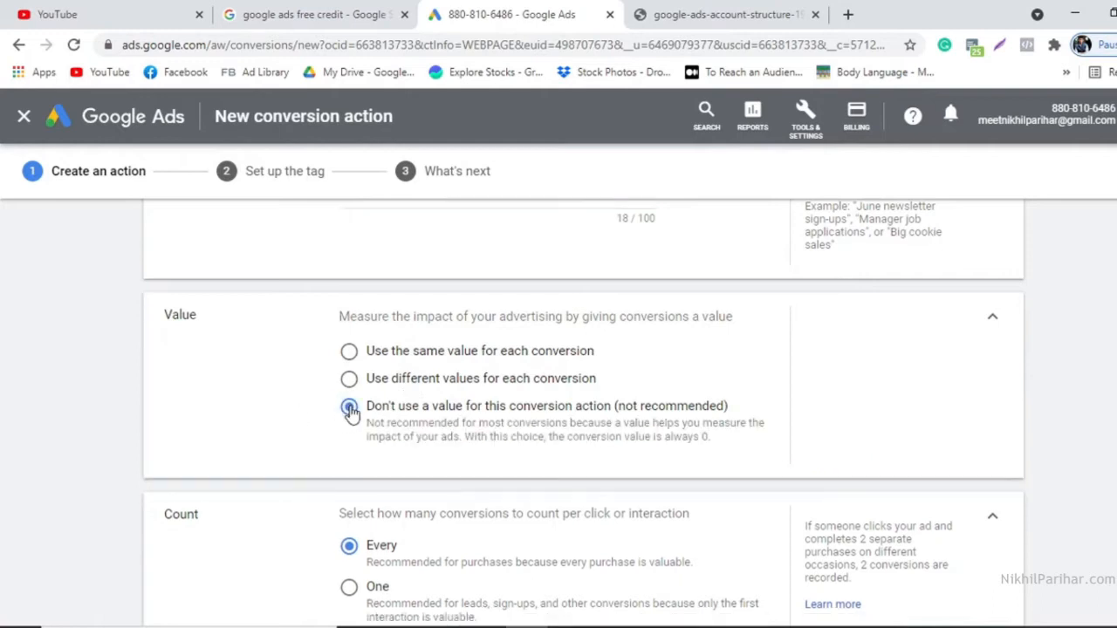
pyautogui.scroll(-3, 350, 412)
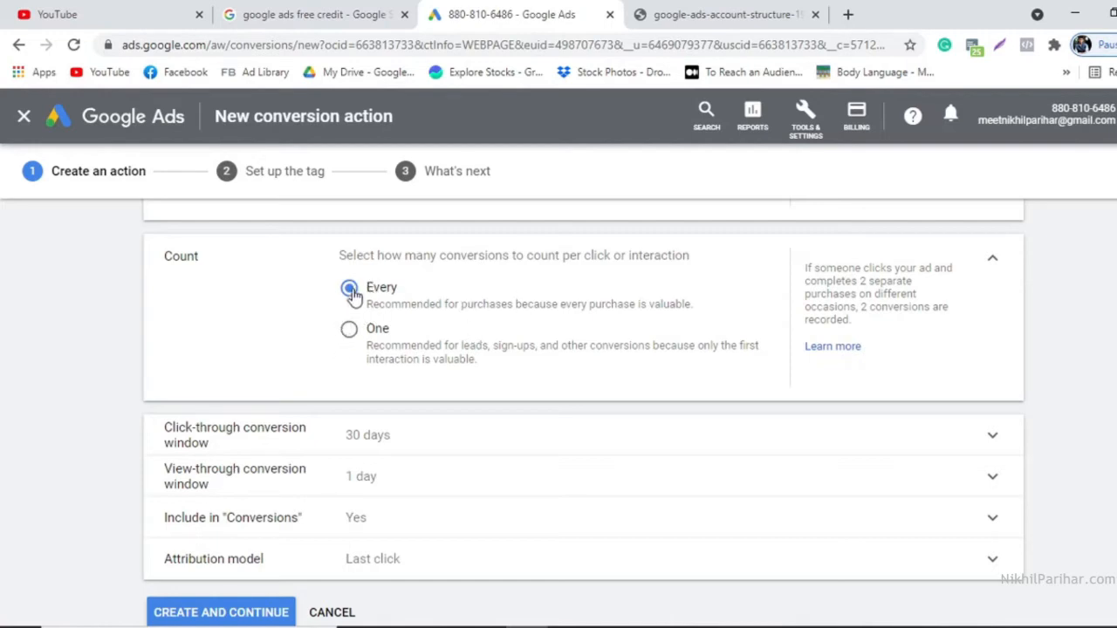
pyautogui.click(350, 335)
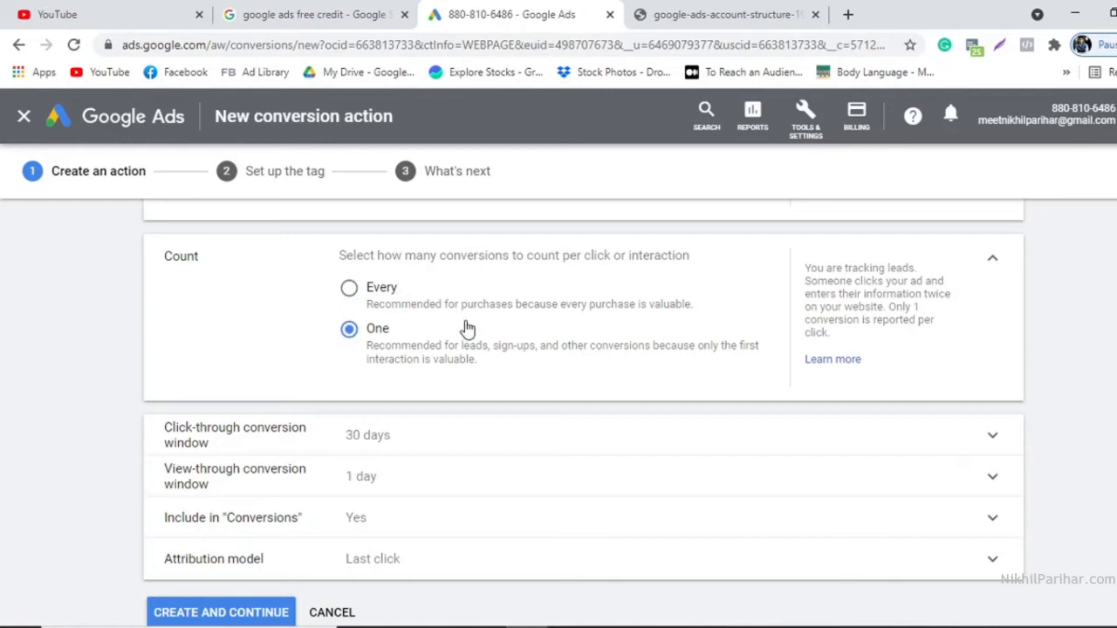
# Set the click-through conversion window to 30 days, then create the conversion action and continue to the tag setup
pyautogui.scroll(-1, 467, 329)
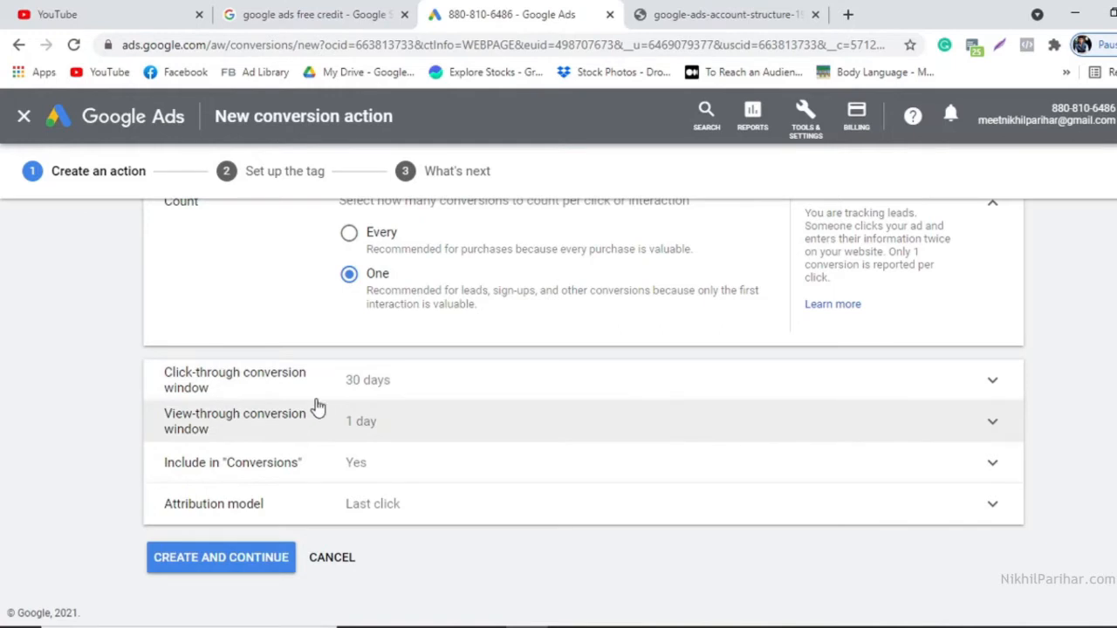
pyautogui.click(431, 383)
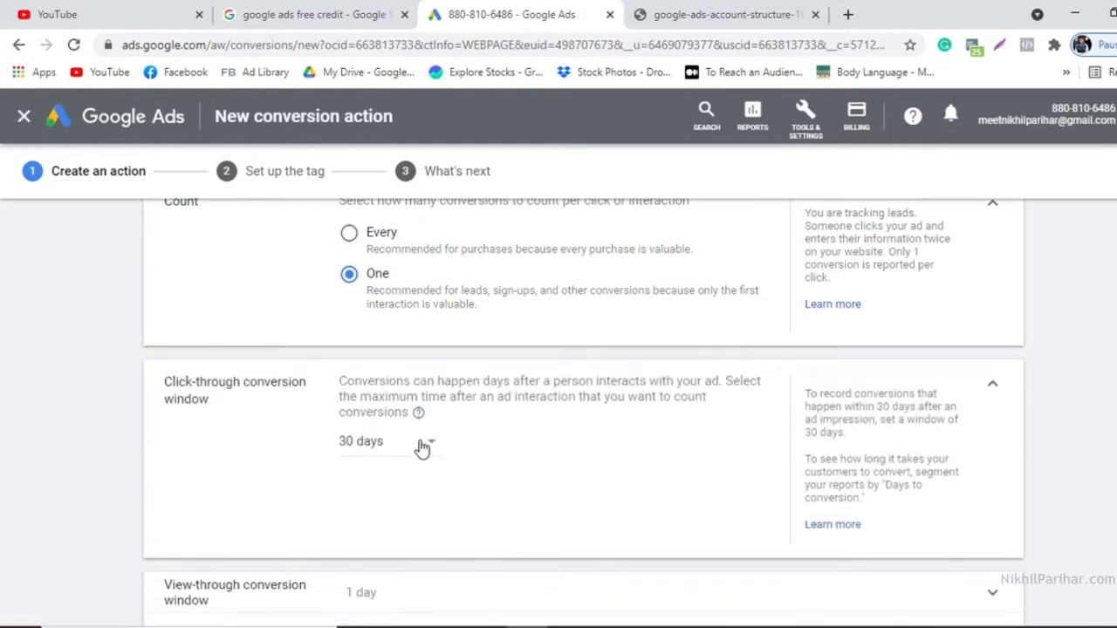
pyautogui.click(429, 447)
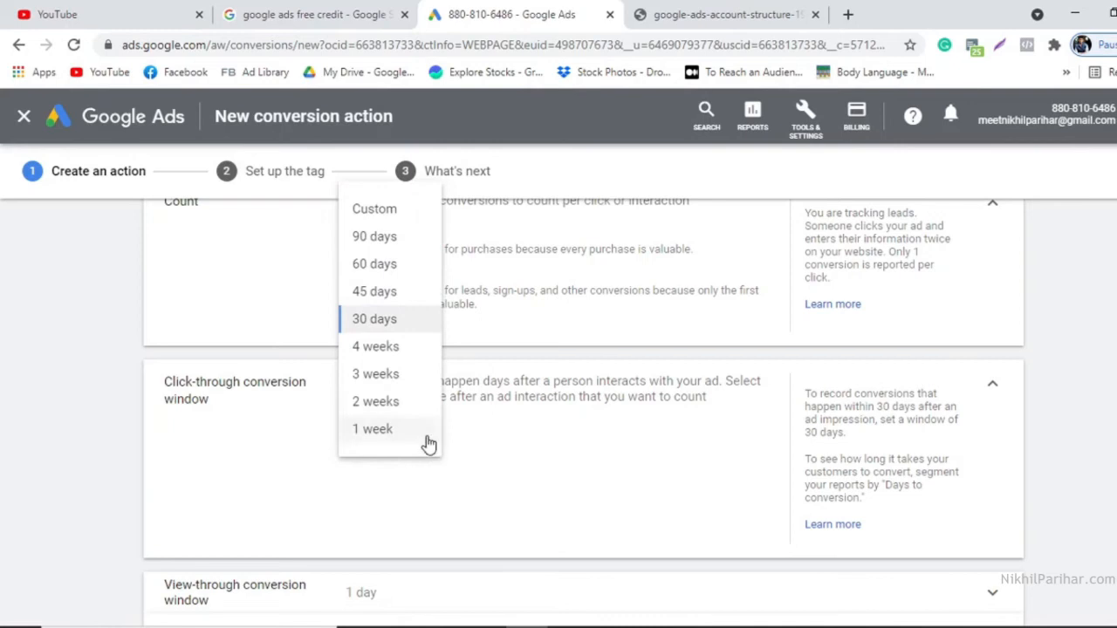
pyautogui.click(386, 324)
pyautogui.click(992, 388)
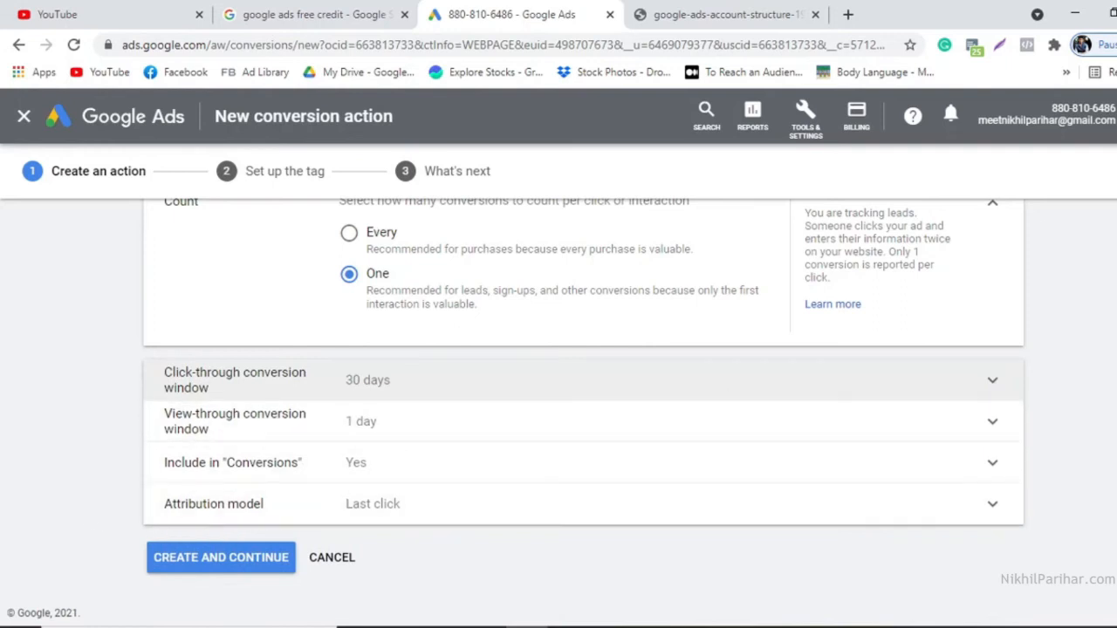
pyautogui.click(225, 562)
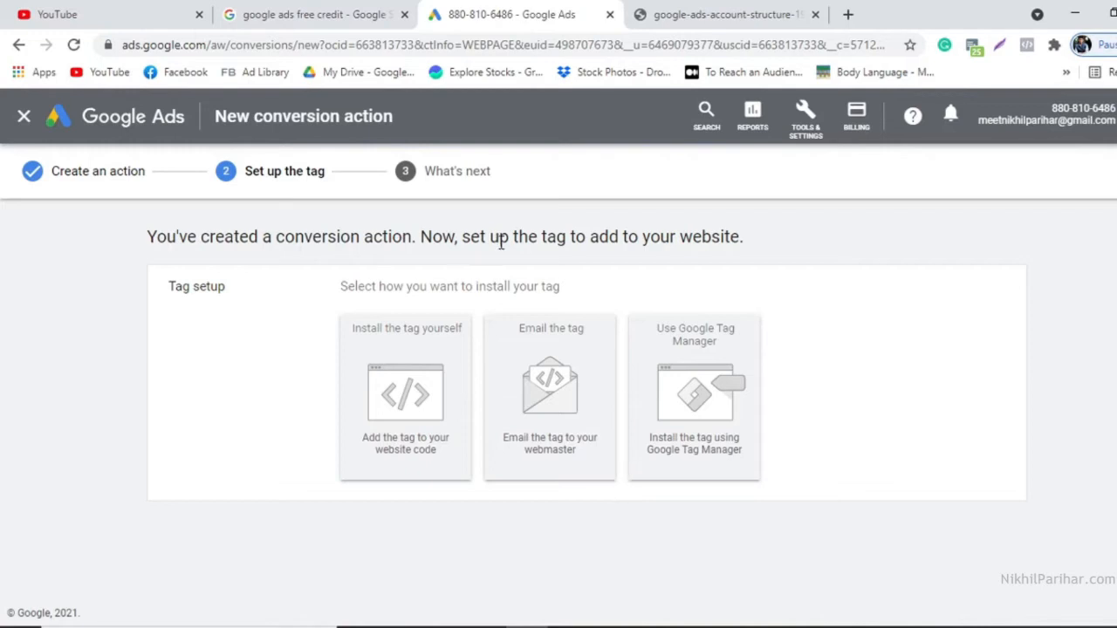
# Choose to install the tag yourself and select the global site tag code meant for the site's head section
pyautogui.click(416, 373)
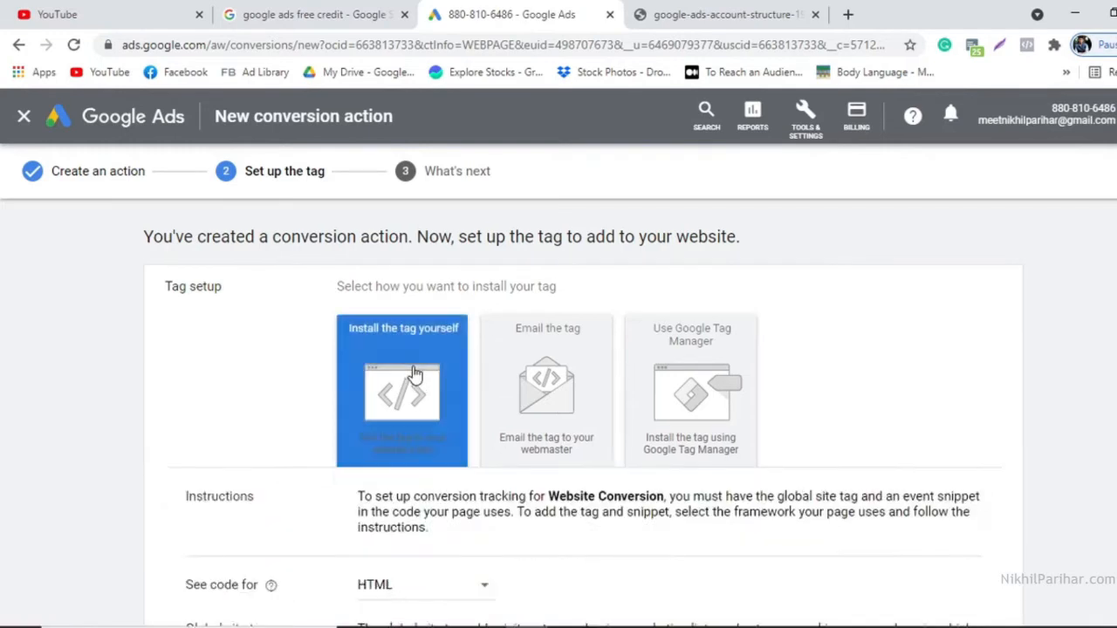
pyautogui.scroll(-5, 562, 432)
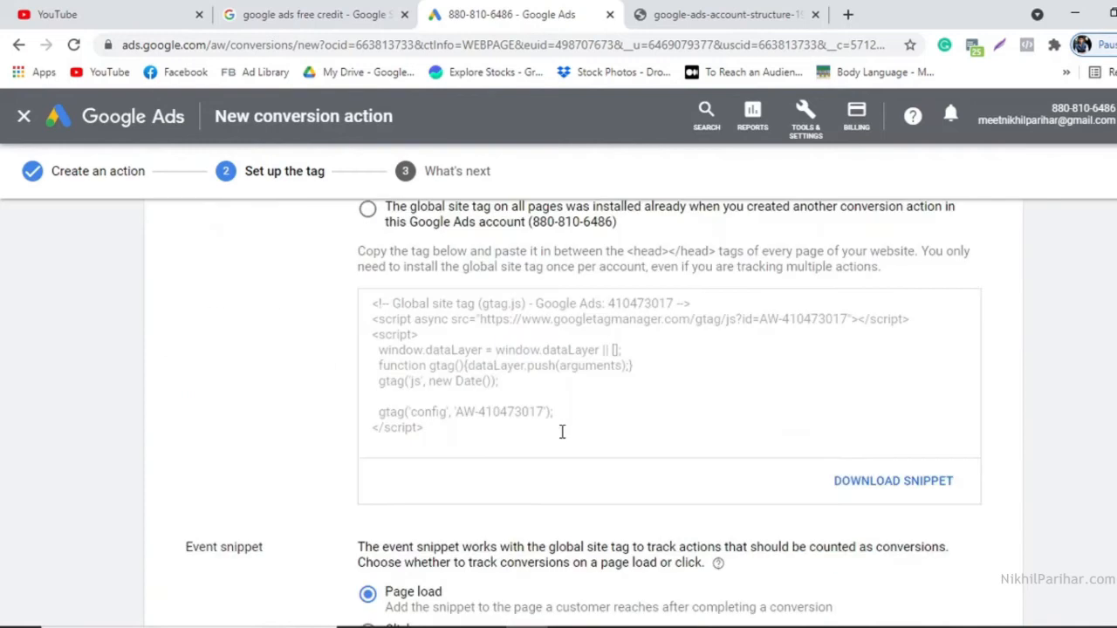
pyautogui.click(549, 381)
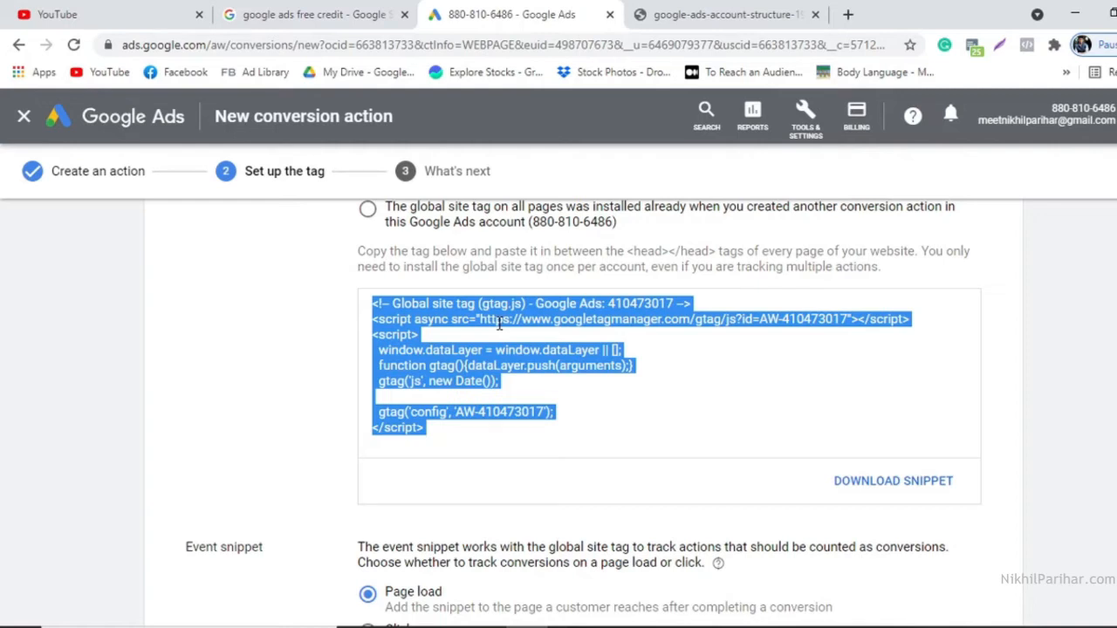
pyautogui.click(668, 254)
pyautogui.moveTo(626, 251); pyautogui.dragTo(716, 252)
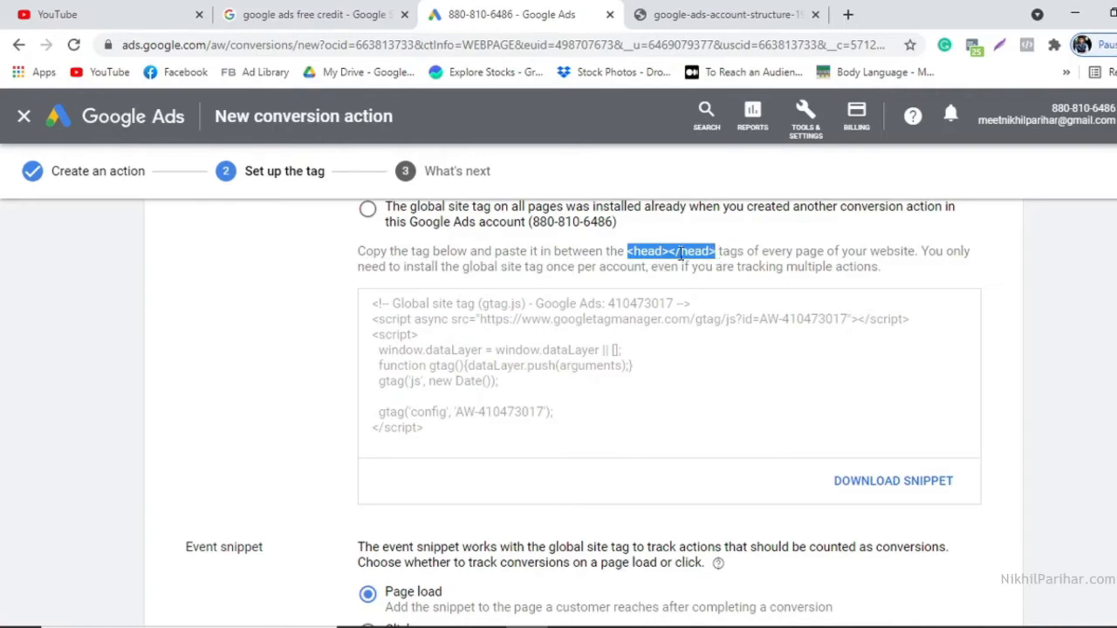
pyautogui.click(557, 355)
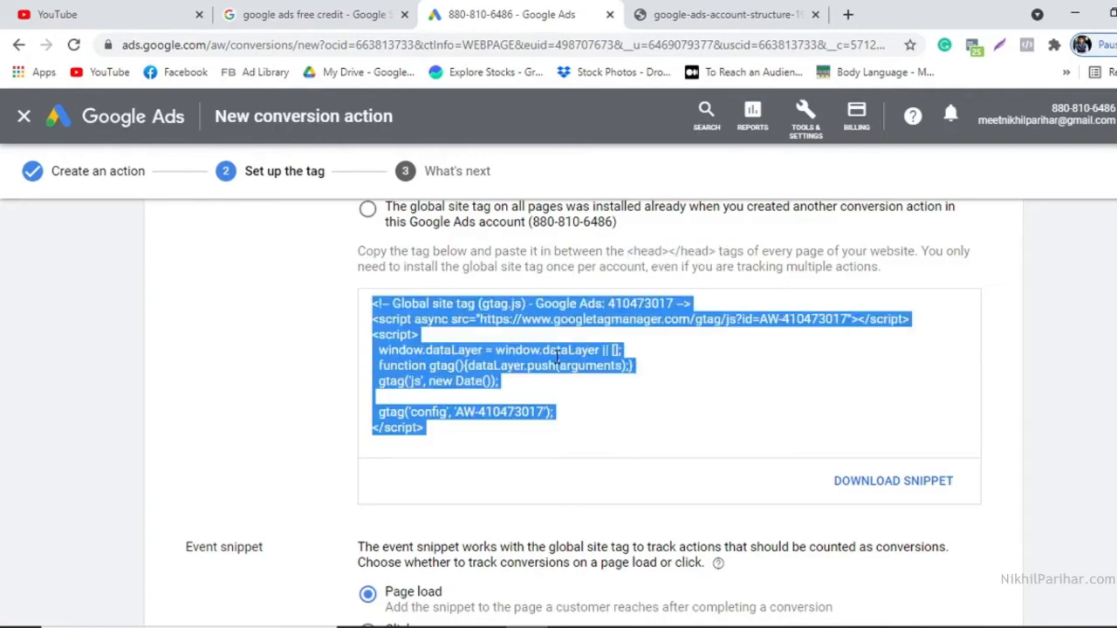
pyautogui.click(667, 255)
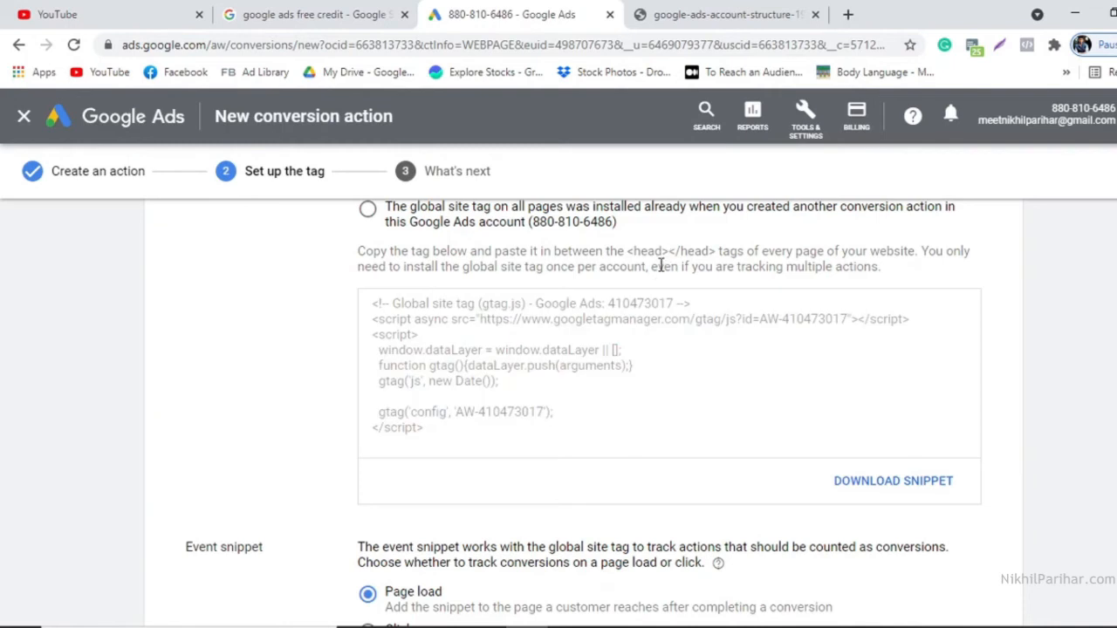
# Select the event snippet code for page load and finish setting up the Website Conversion action
pyautogui.scroll(-1, 552, 377)
pyautogui.scroll(-3, 551, 377)
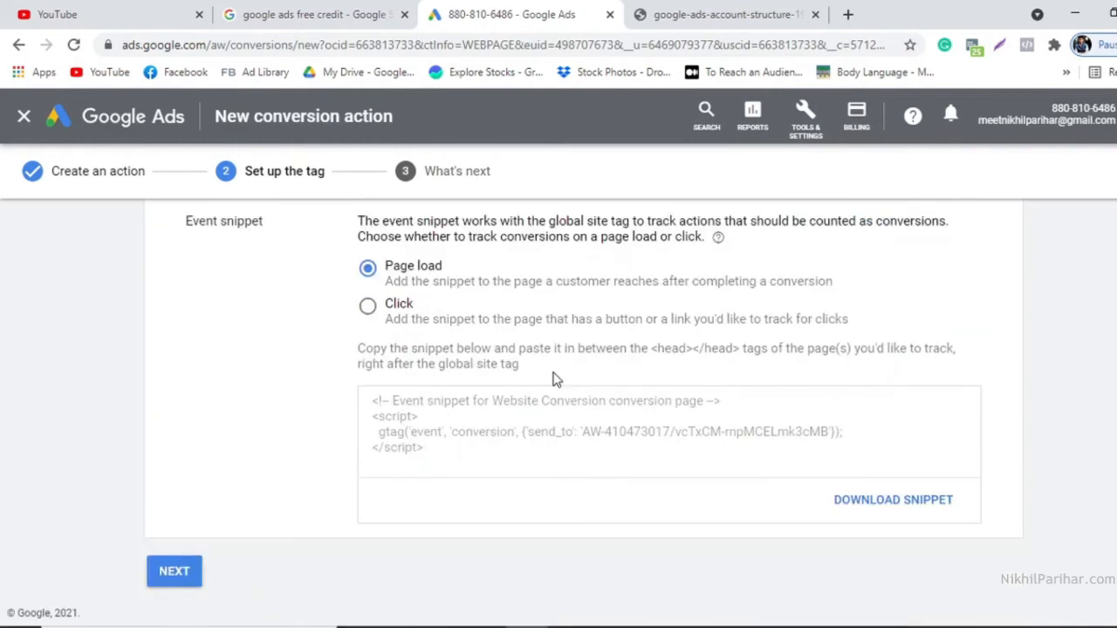
pyautogui.click(518, 429)
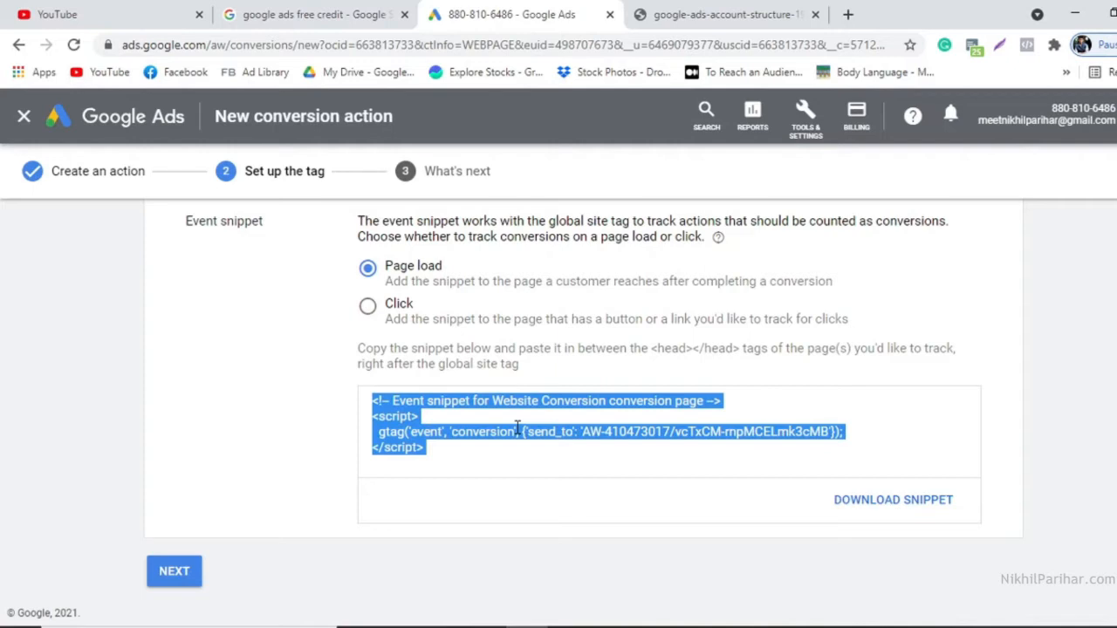
pyautogui.click(174, 572)
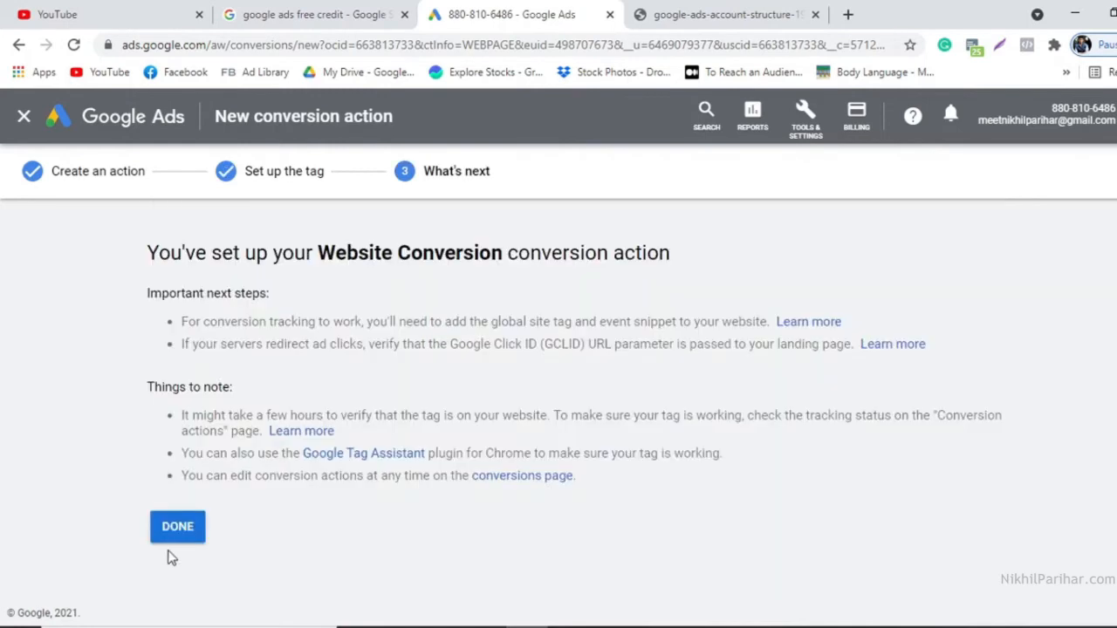
pyautogui.click(177, 528)
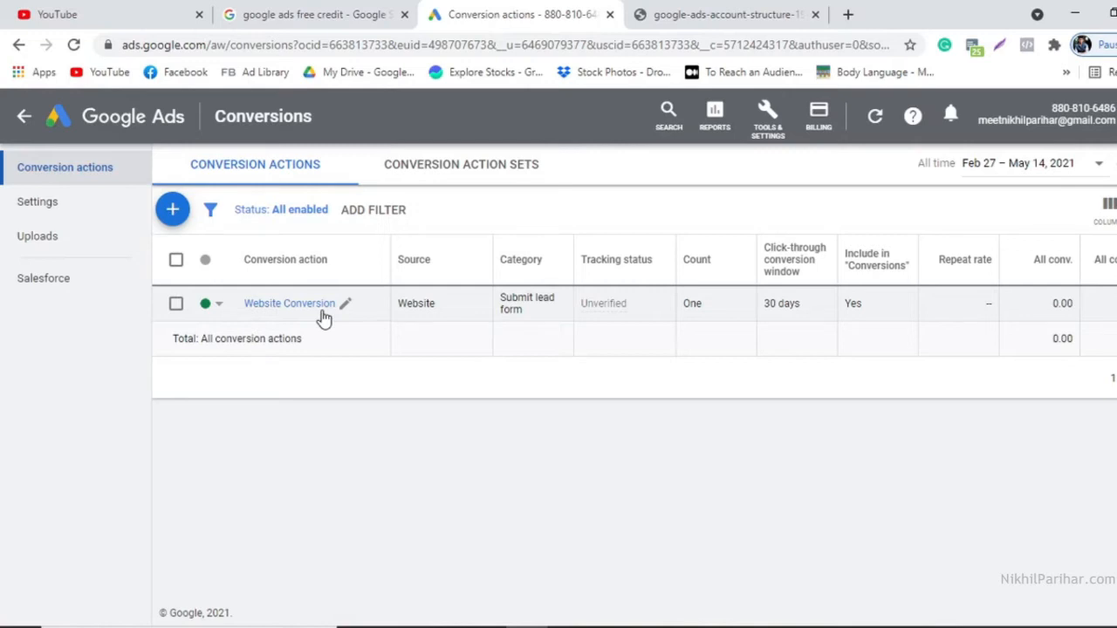
# Start a new campaign from the Campaigns page with Leads as the goal and Search as the campaign type
pyautogui.click(105, 122)
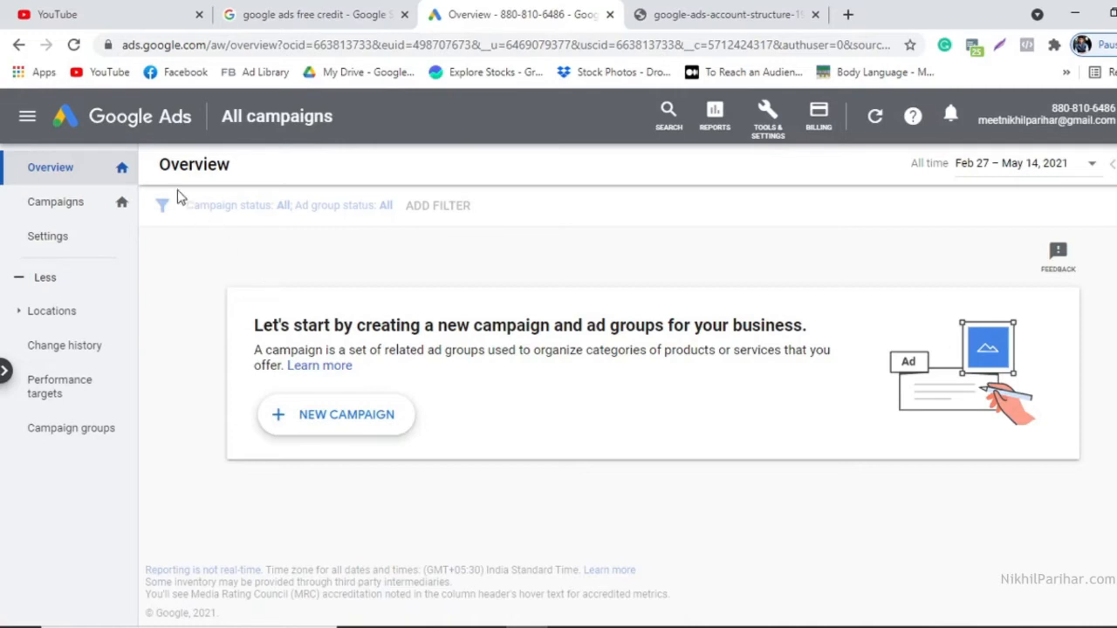
pyautogui.click(57, 210)
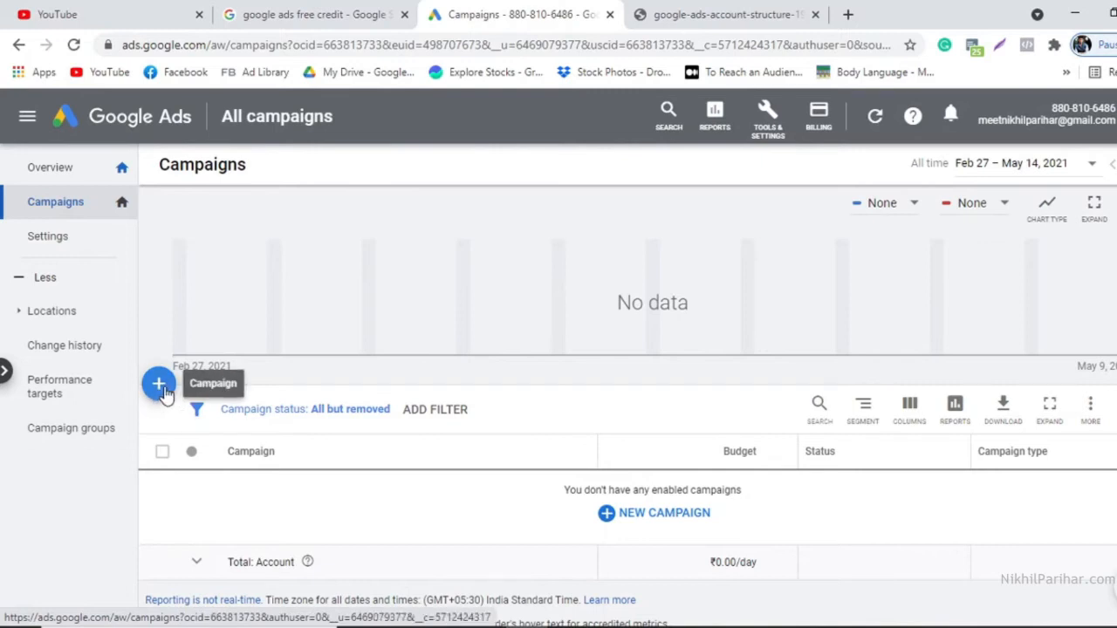
pyautogui.click(654, 521)
pyautogui.click(683, 561)
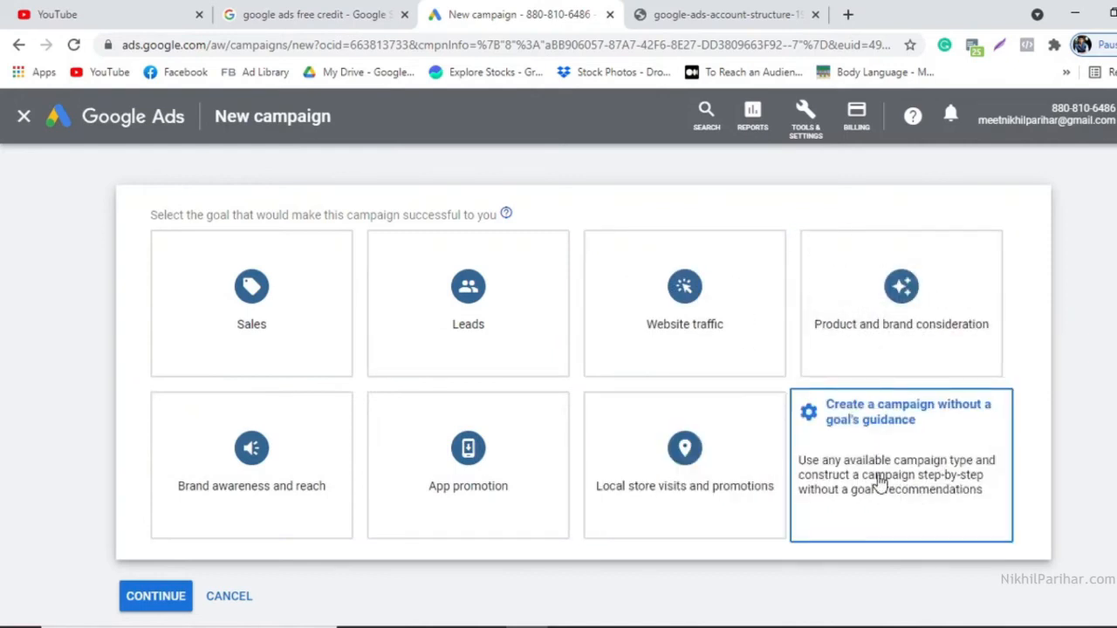
pyautogui.click(473, 337)
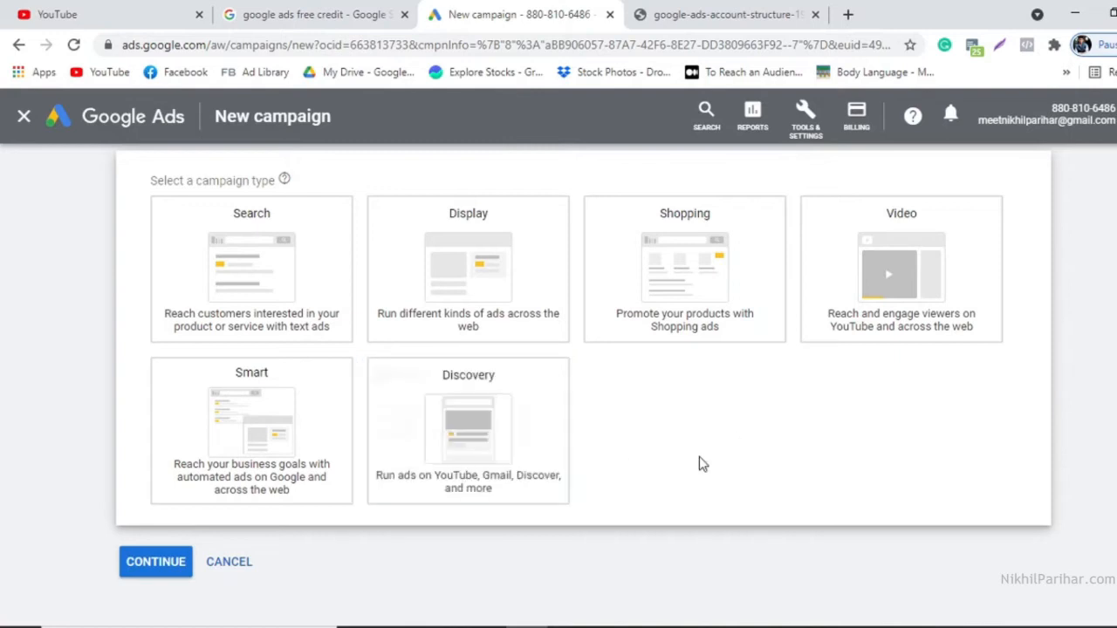
pyautogui.click(266, 266)
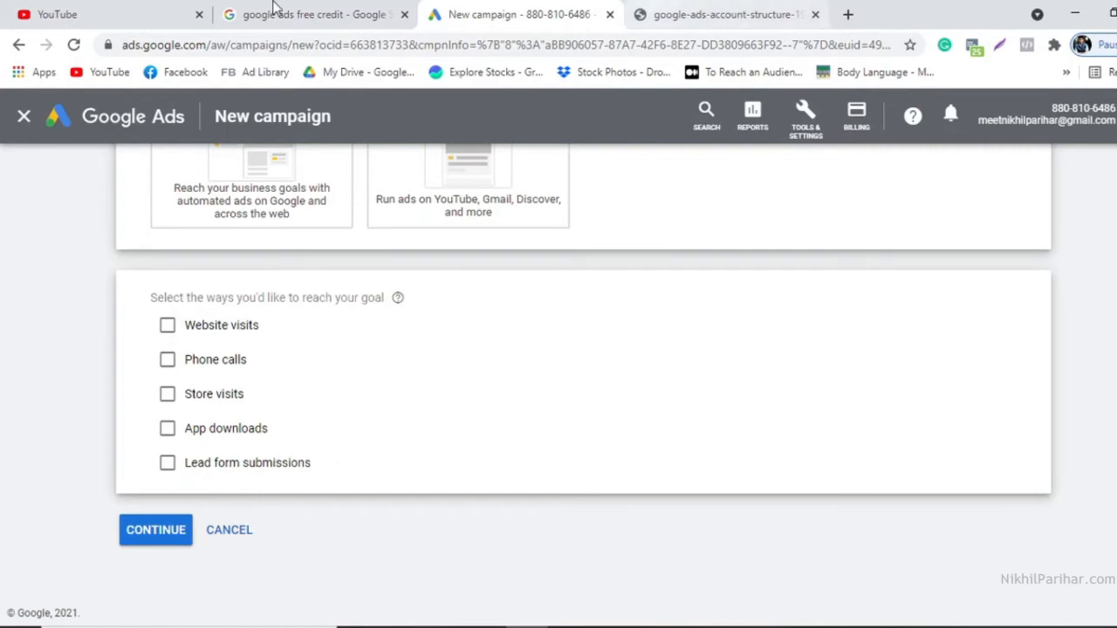
# Choose website visits as the way to reach the new campaign's goal
pyautogui.click(249, 14)
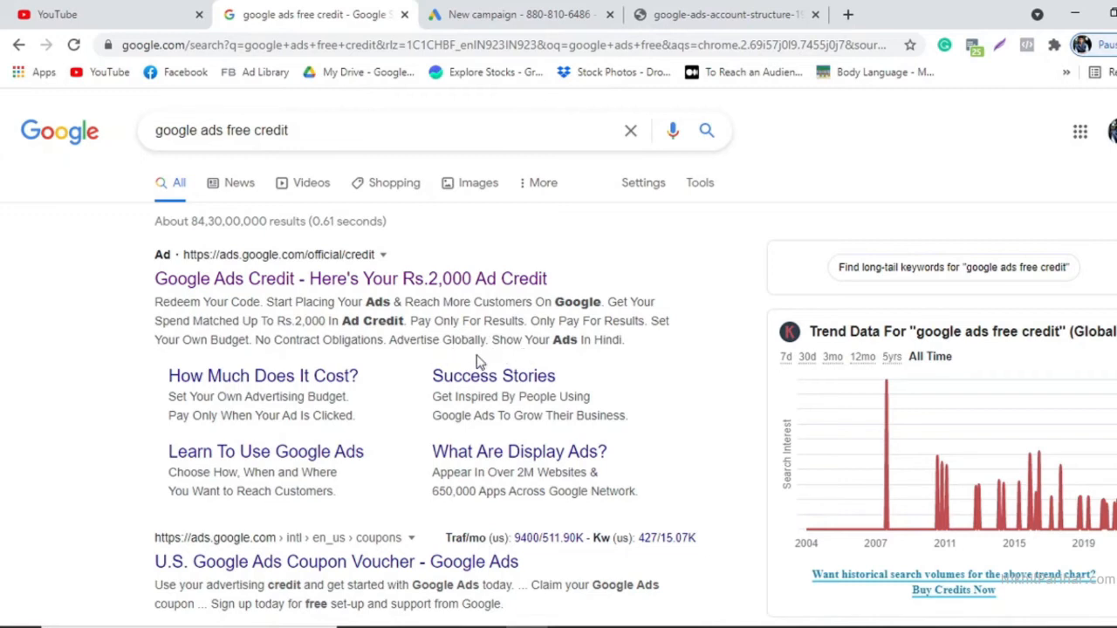
pyautogui.click(540, 11)
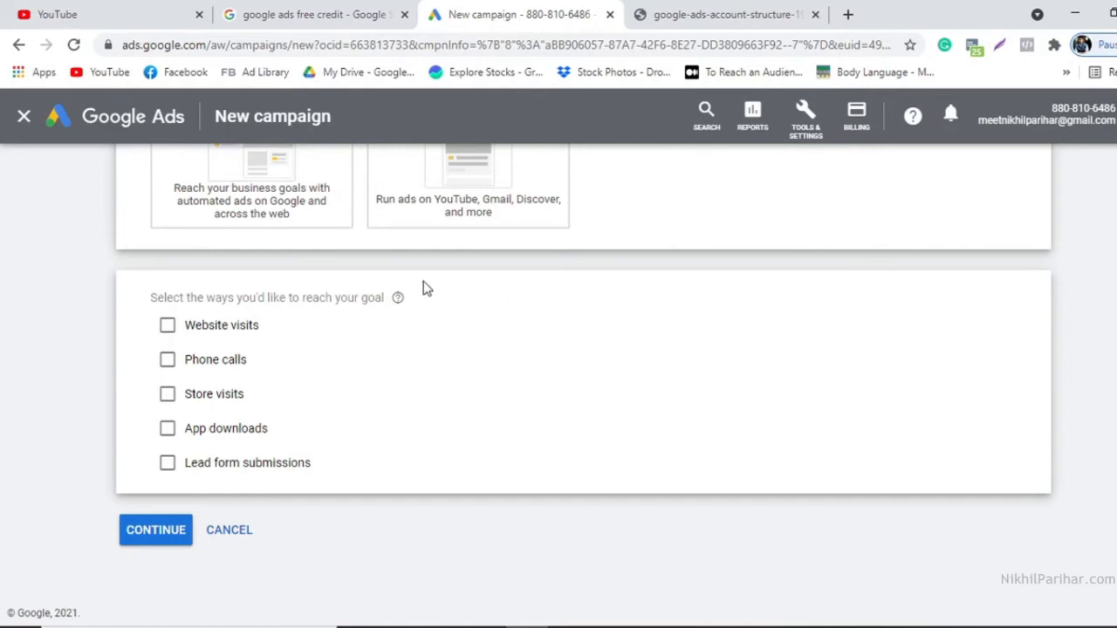
pyautogui.click(168, 326)
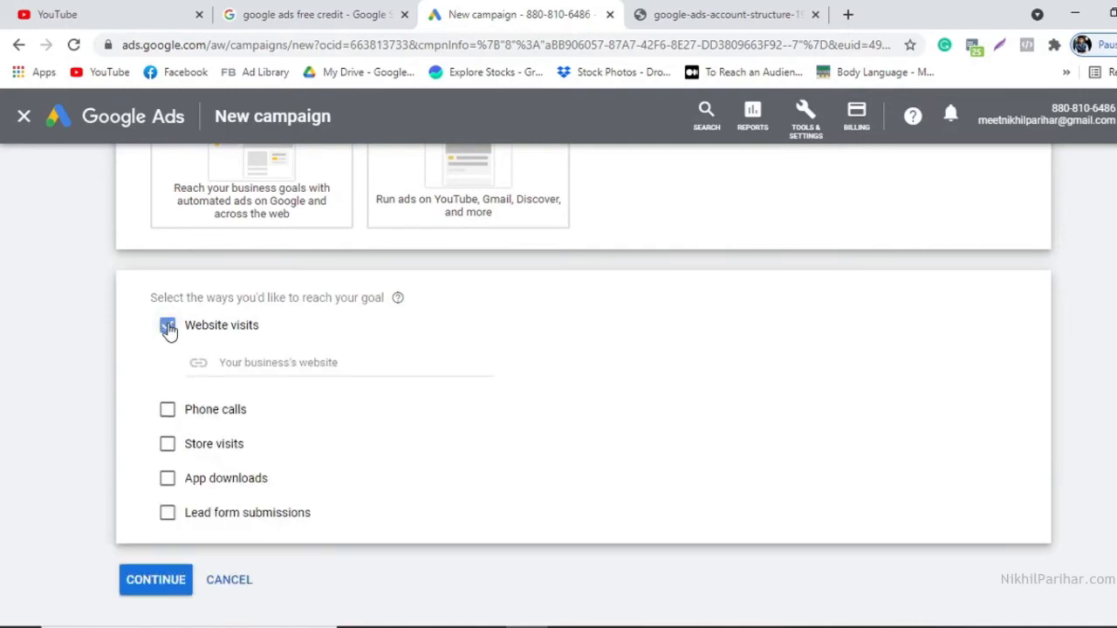
# Open the nikhiltraining.online website in a new browser tab
pyautogui.click(847, 14)
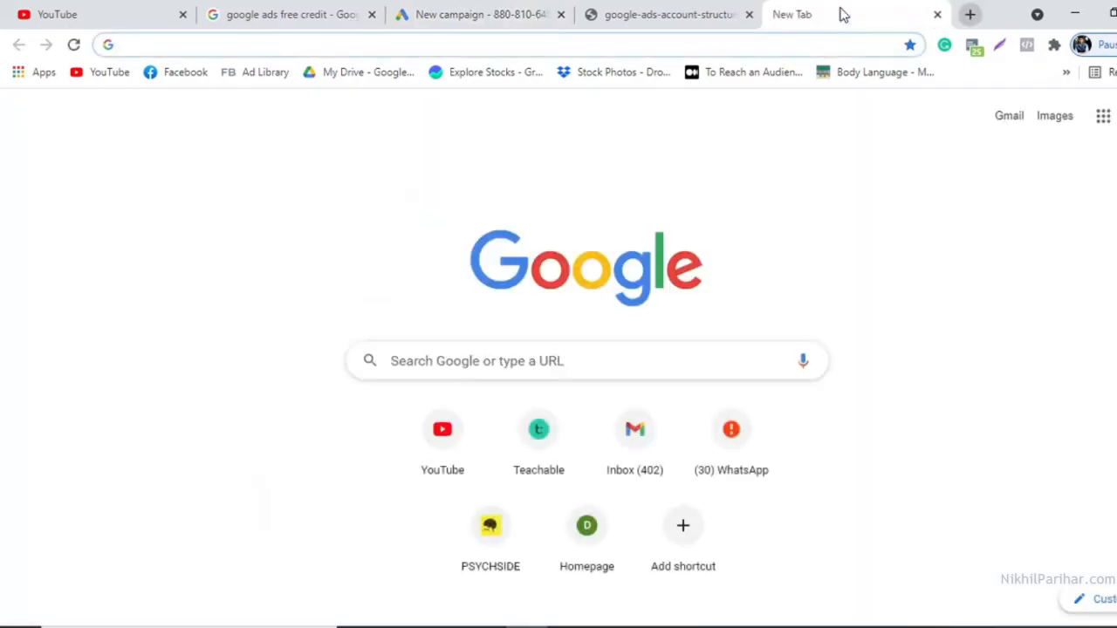
pyautogui.write('d')
pyautogui.press('BackSpace')
pyautogui.press('BackSpace')
pyautogui.write('nik')
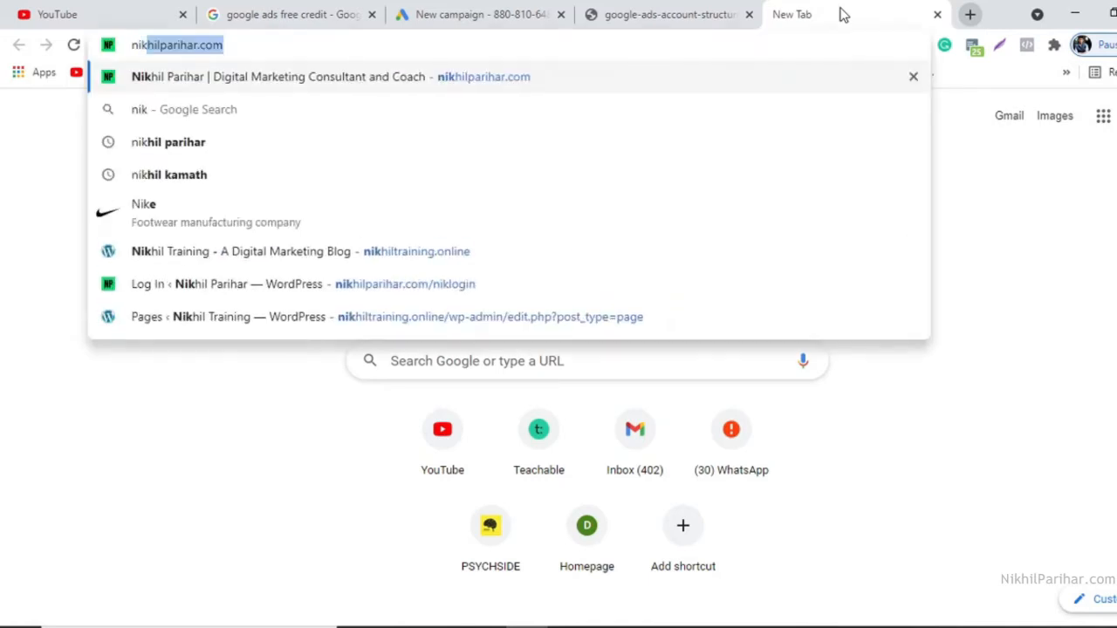
pyautogui.write('hil')
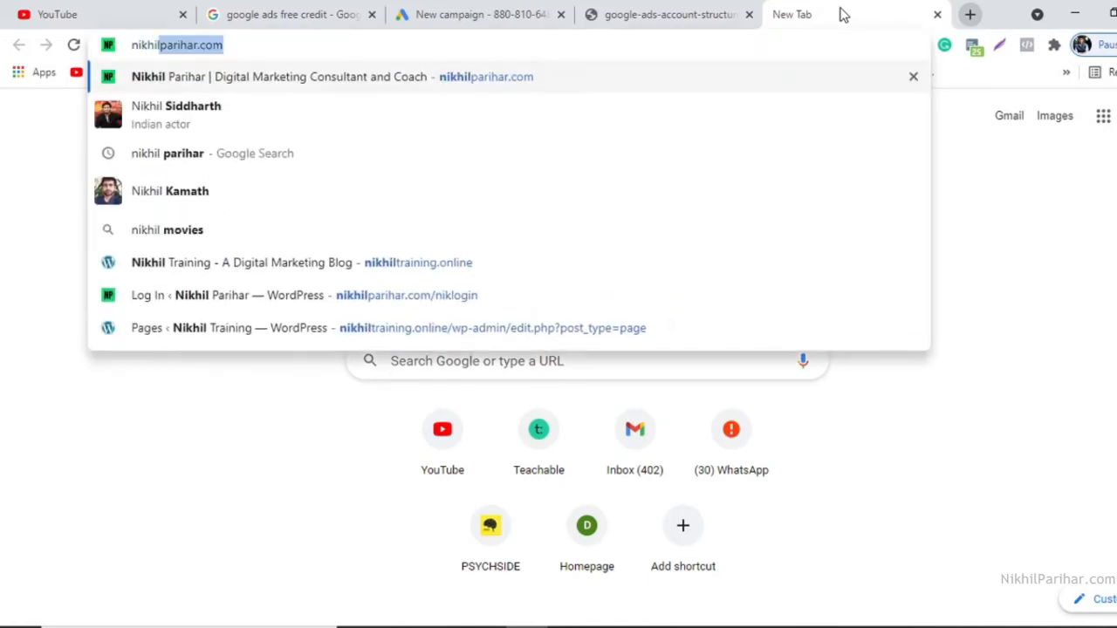
pyautogui.write('t')
pyautogui.press('Return')
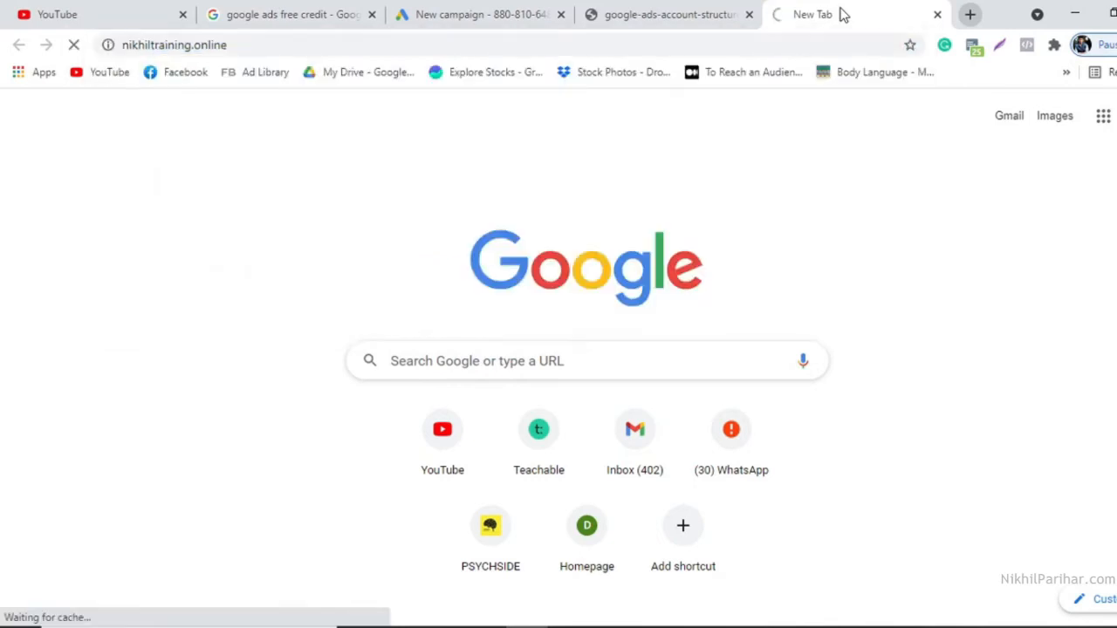
# Go to the website's Contact page and copy its web address
pyautogui.click(515, 44)
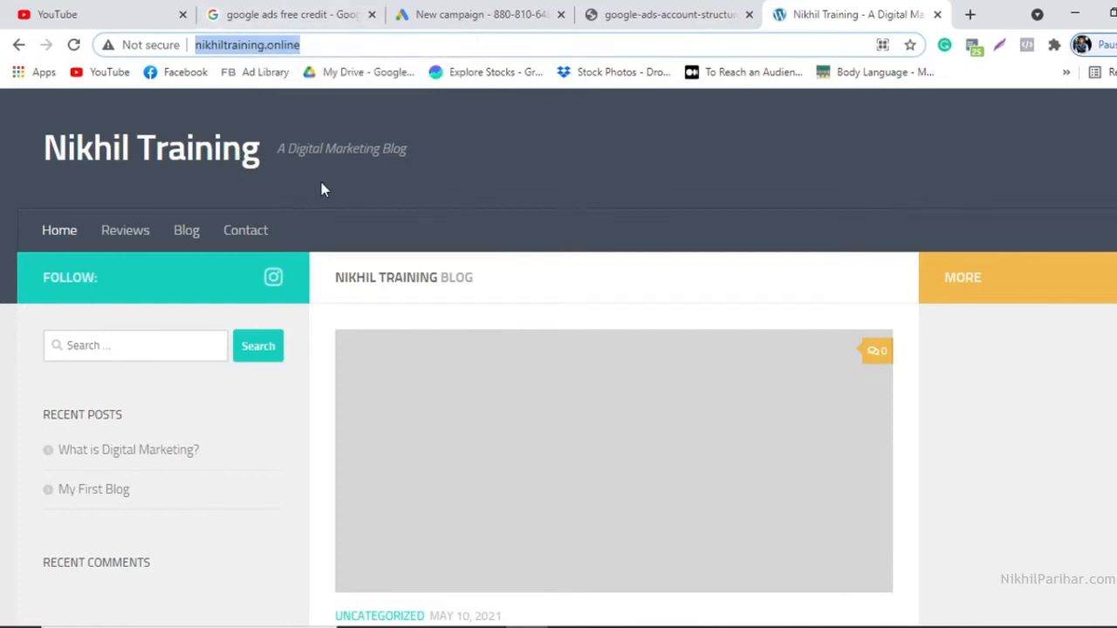
pyautogui.click(246, 236)
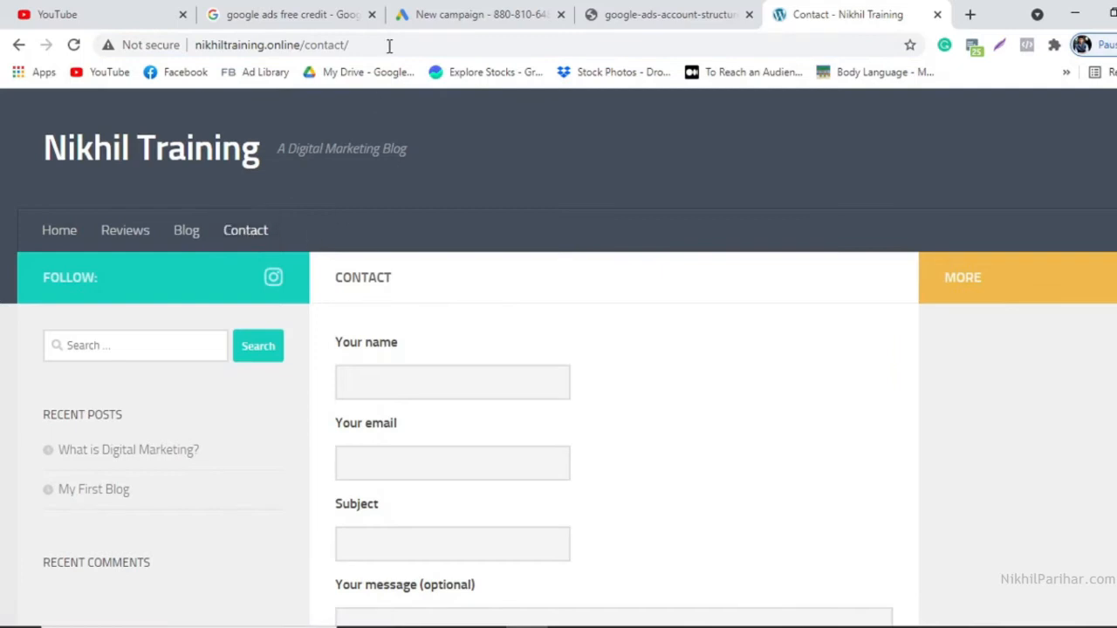
pyautogui.click(380, 18)
pyautogui.click(842, 12)
pyautogui.click(368, 47)
pyautogui.hotkey('ctrl', 'c')
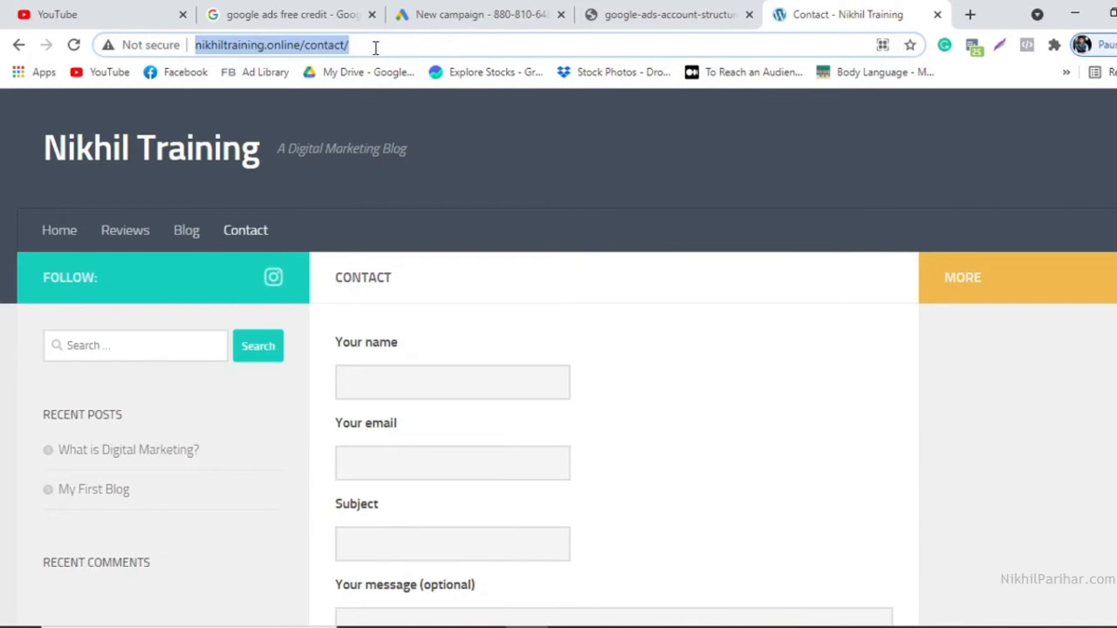
pyautogui.click(493, 10)
pyautogui.click(284, 362)
pyautogui.hotkey('ctrl', 'v')
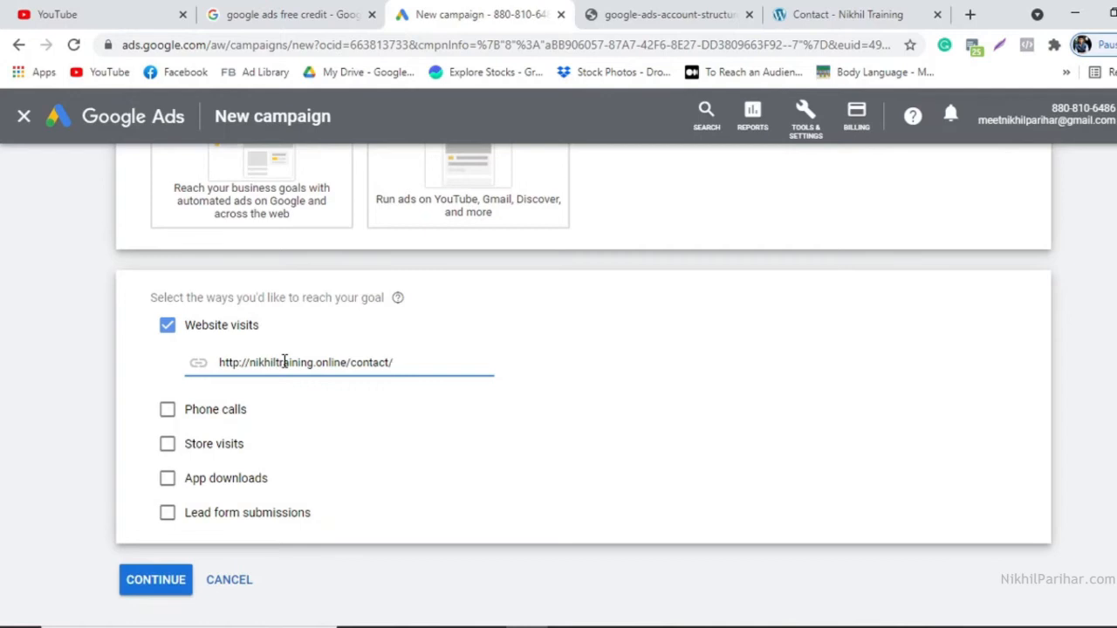
pyautogui.click(157, 581)
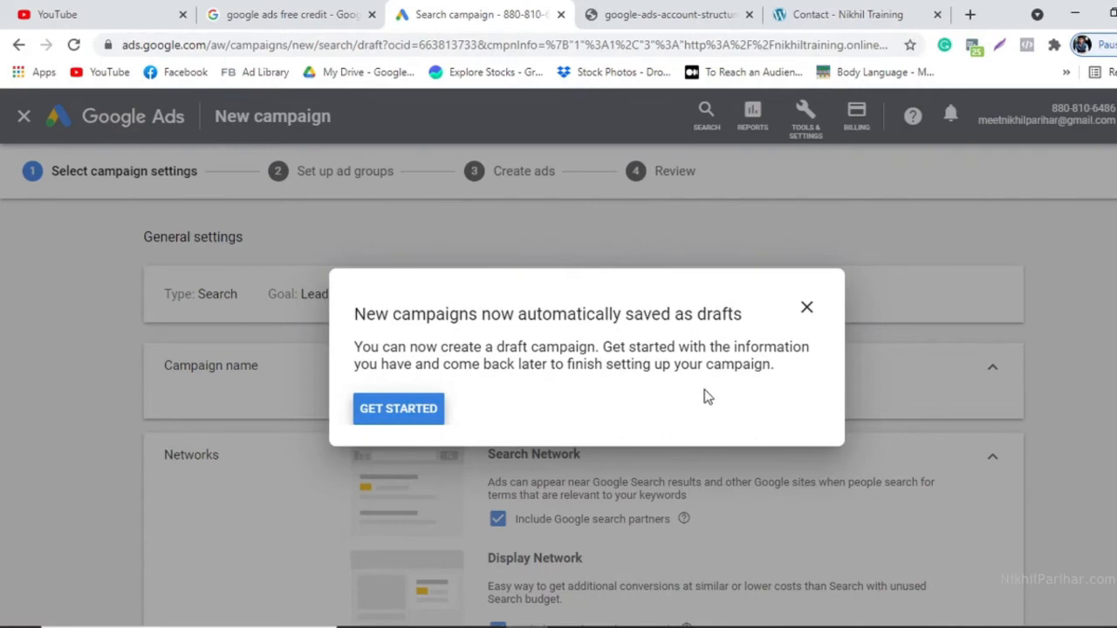
# Dismiss the introduction to campaign drafts and close its guided tour
pyautogui.click(806, 307)
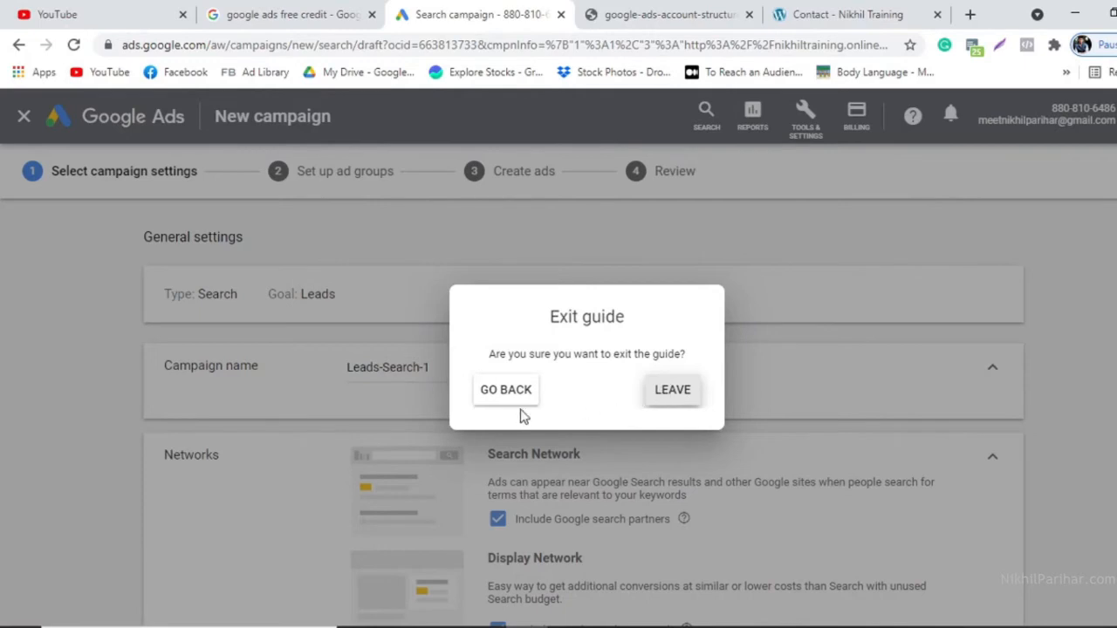
pyautogui.click(508, 390)
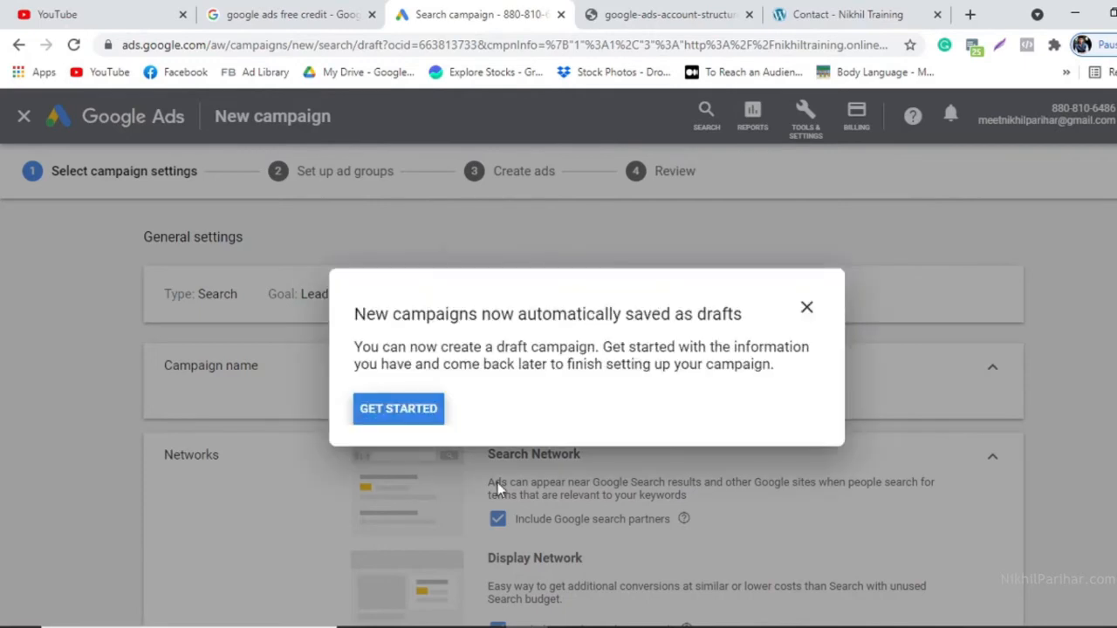
pyautogui.click(404, 422)
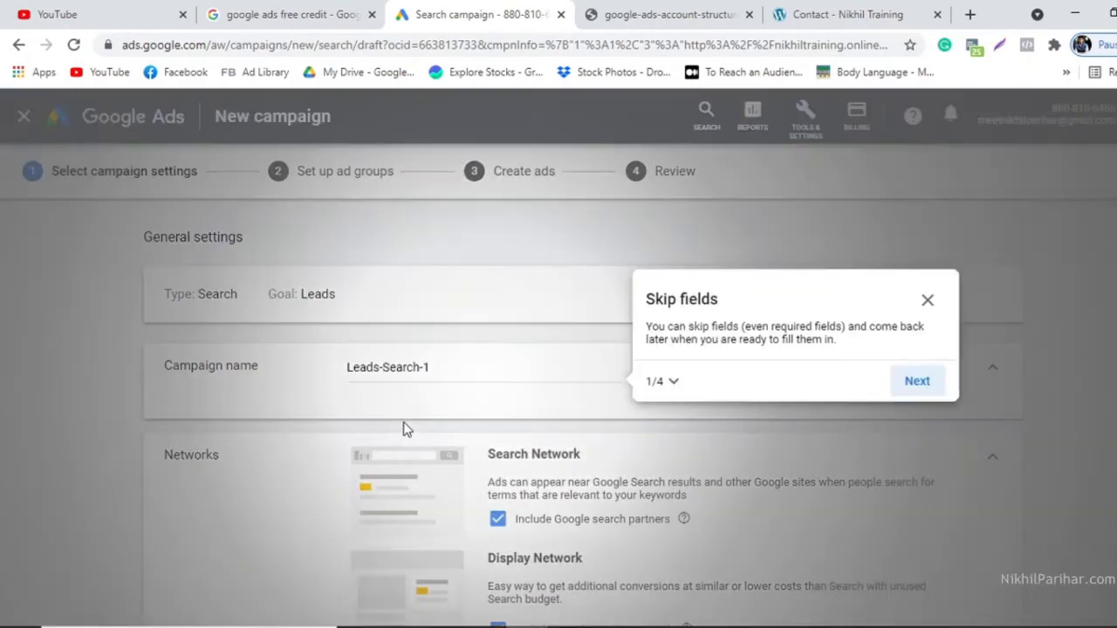
pyautogui.click(927, 302)
pyautogui.click(673, 412)
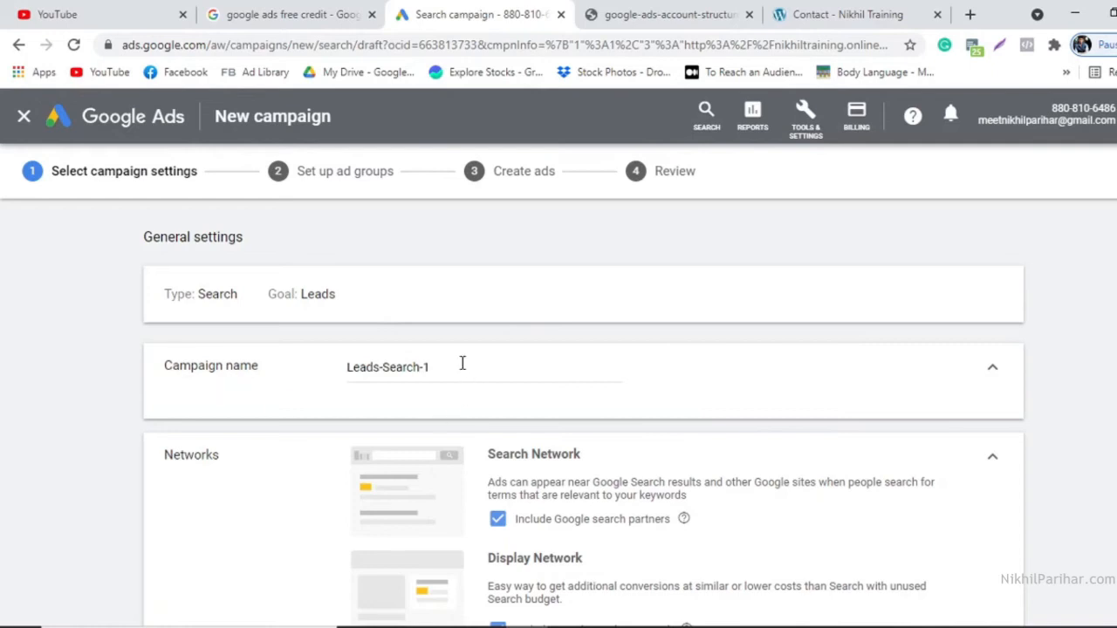
# Rename the campaign as NP-Search-India-DMC
pyautogui.moveTo(461, 366); pyautogui.dragTo(352, 366)
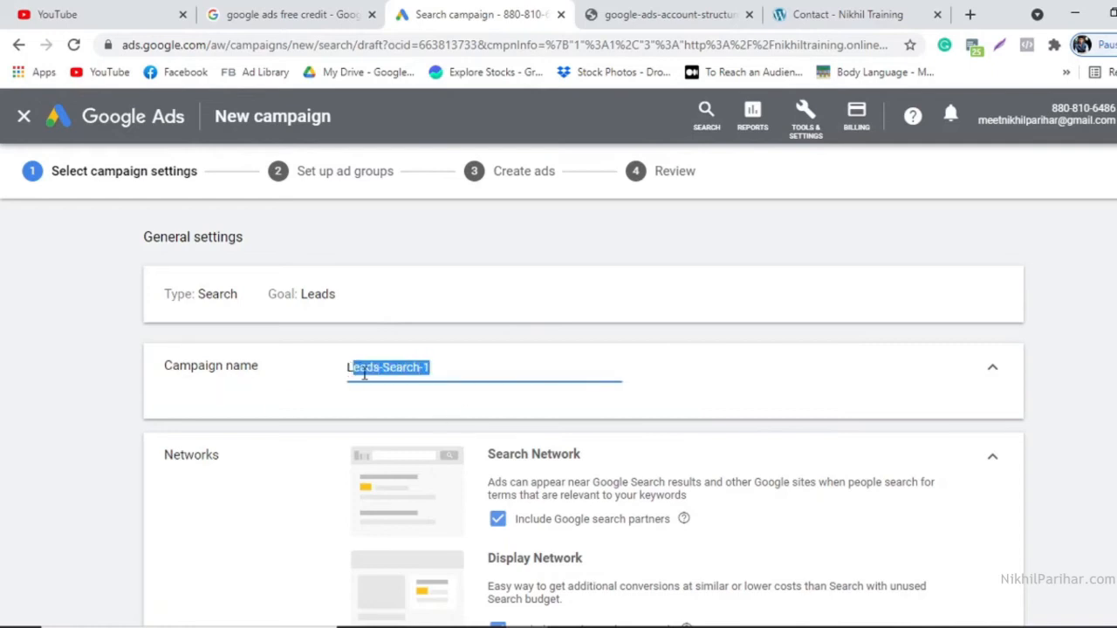
pyautogui.press('BackSpace')
pyautogui.press('BackSpace')
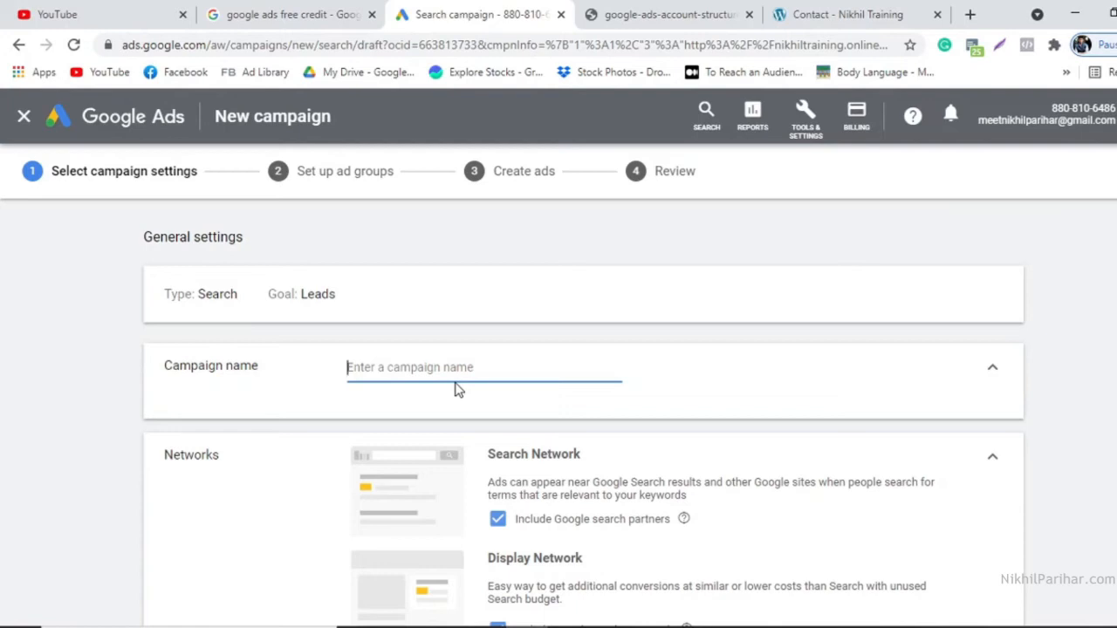
pyautogui.write('NP-')
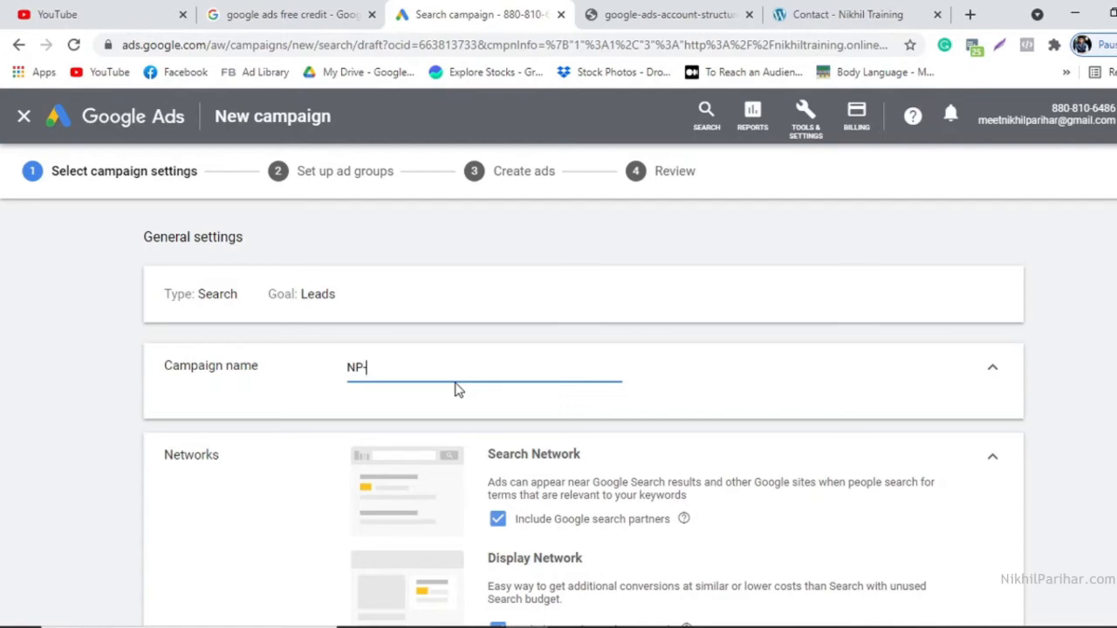
pyautogui.write('Search-India-DMC')
# Review the campaign's Networks options alongside the Google results page for "google ads free credit"
pyautogui.scroll(-2, 724, 389)
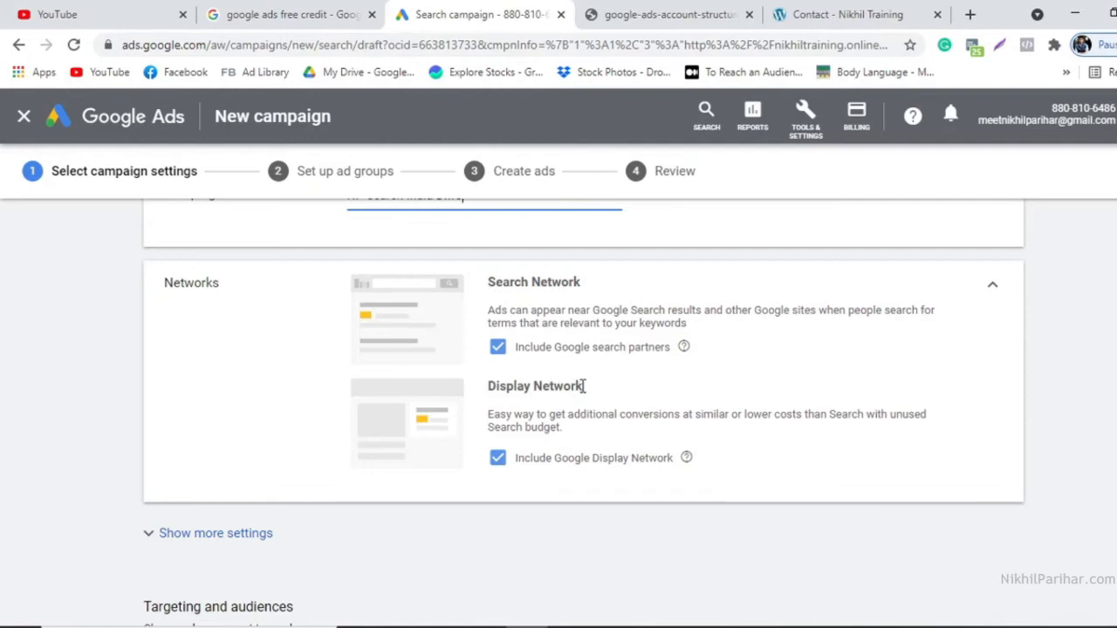
pyautogui.click(240, 13)
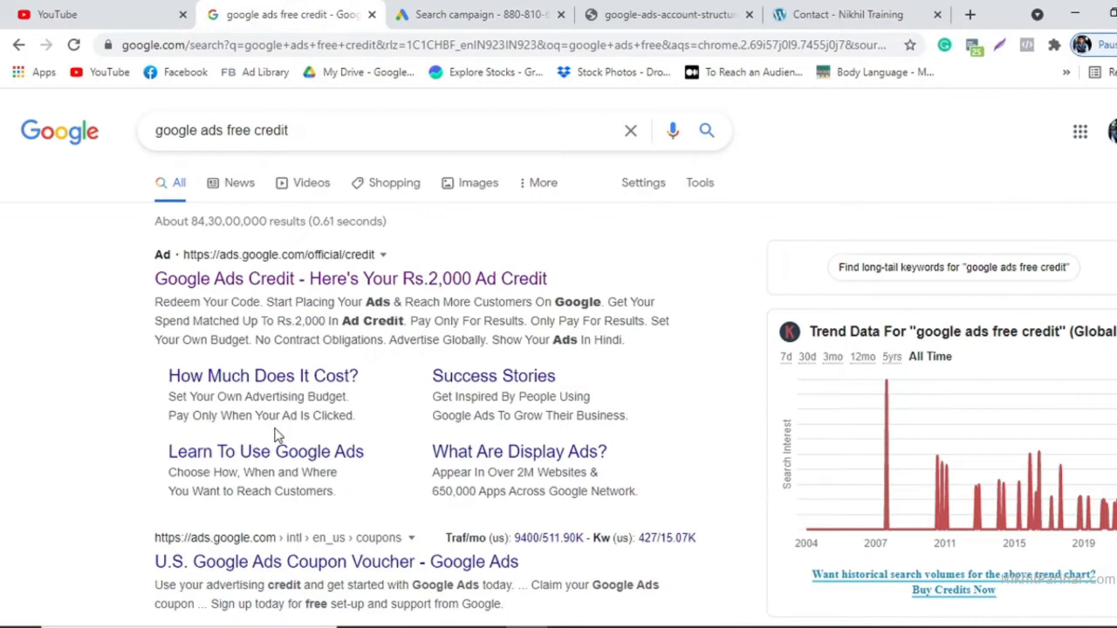
pyautogui.click(475, 12)
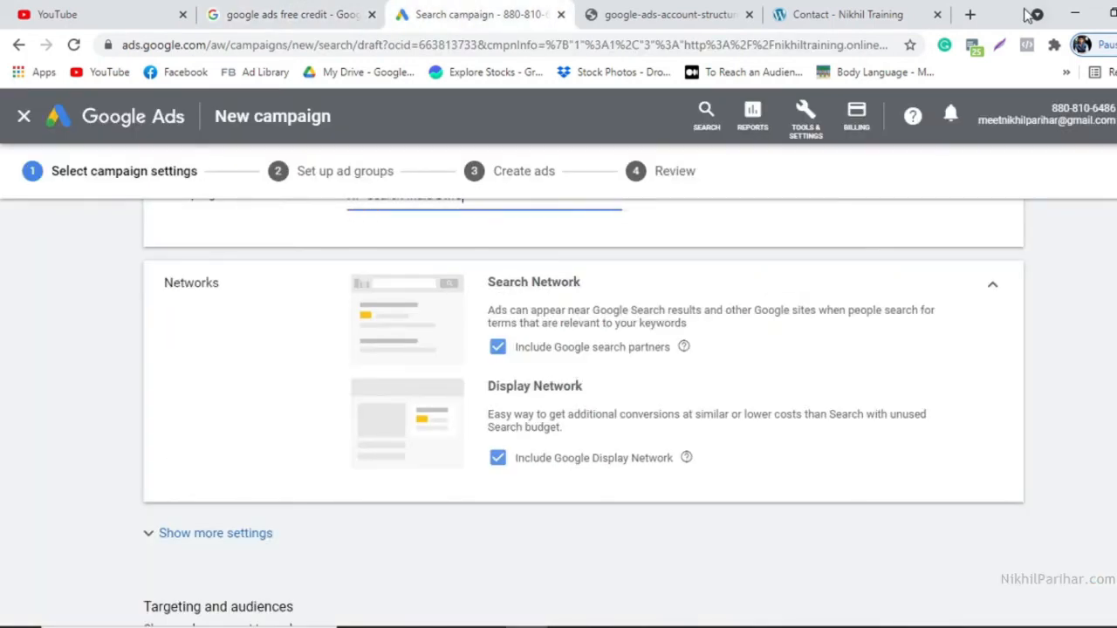
# Search Google Images for "in display text ads" in a new tab and open the first example image
pyautogui.click(971, 14)
pyautogui.write('in ')
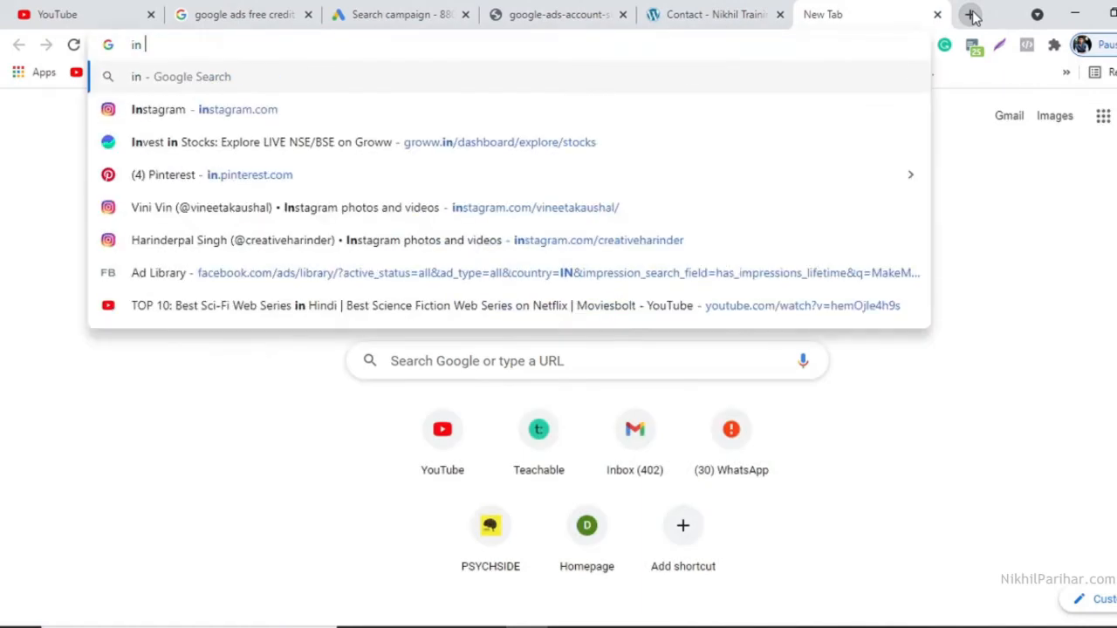
pyautogui.write('displa')
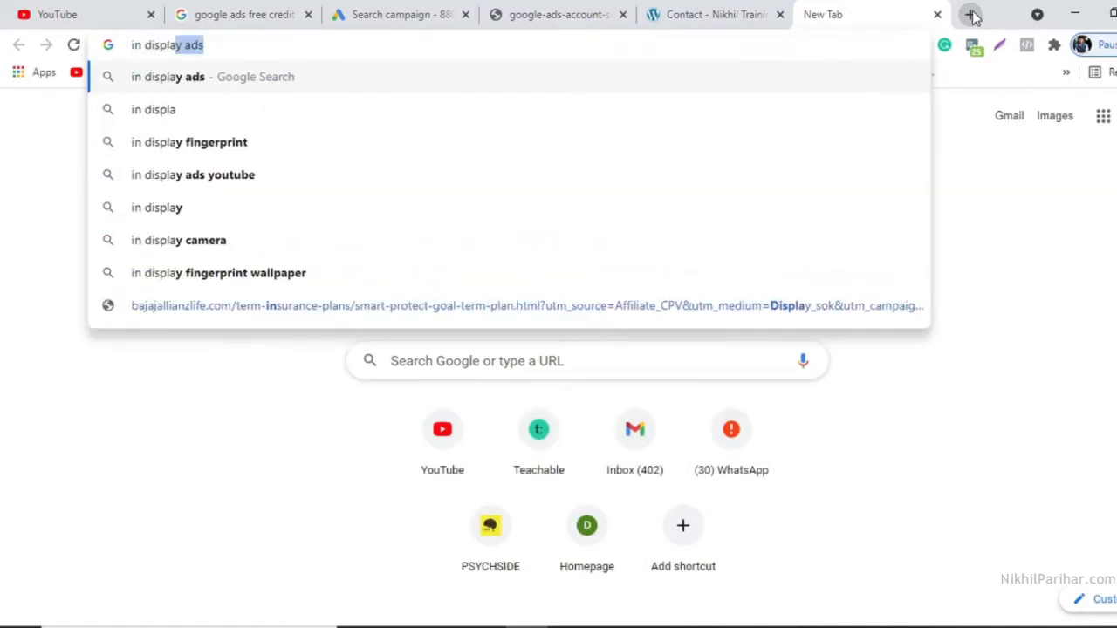
pyautogui.write('y ads')
pyautogui.press('BackSpace')
pyautogui.press('BackSpace')
pyautogui.press('BackSpace')
pyautogui.write('text ads')
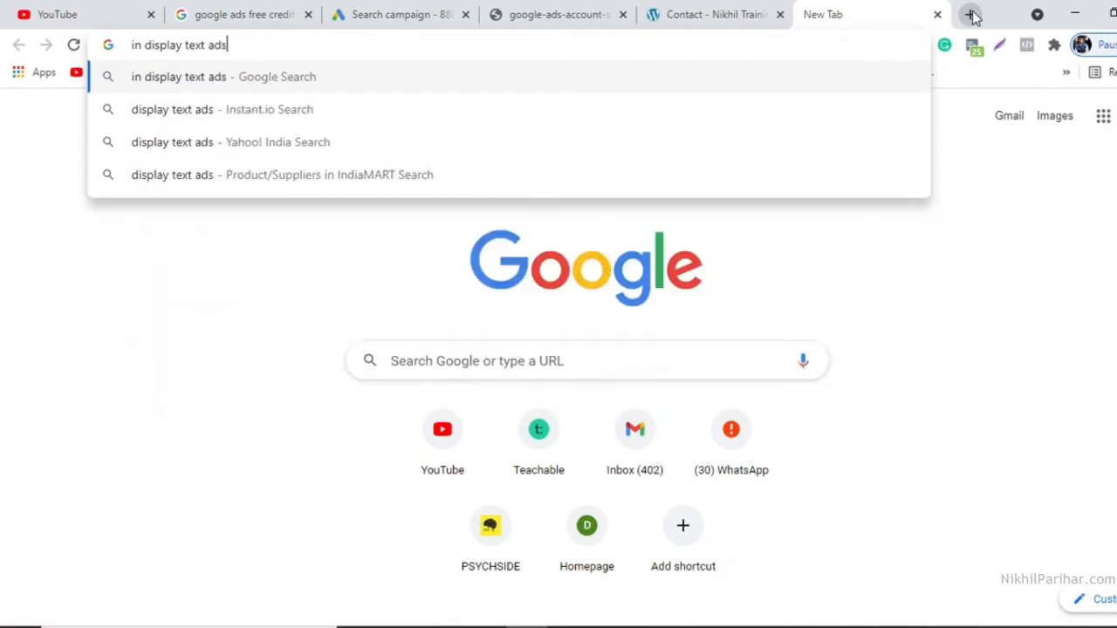
pyautogui.press('Return')
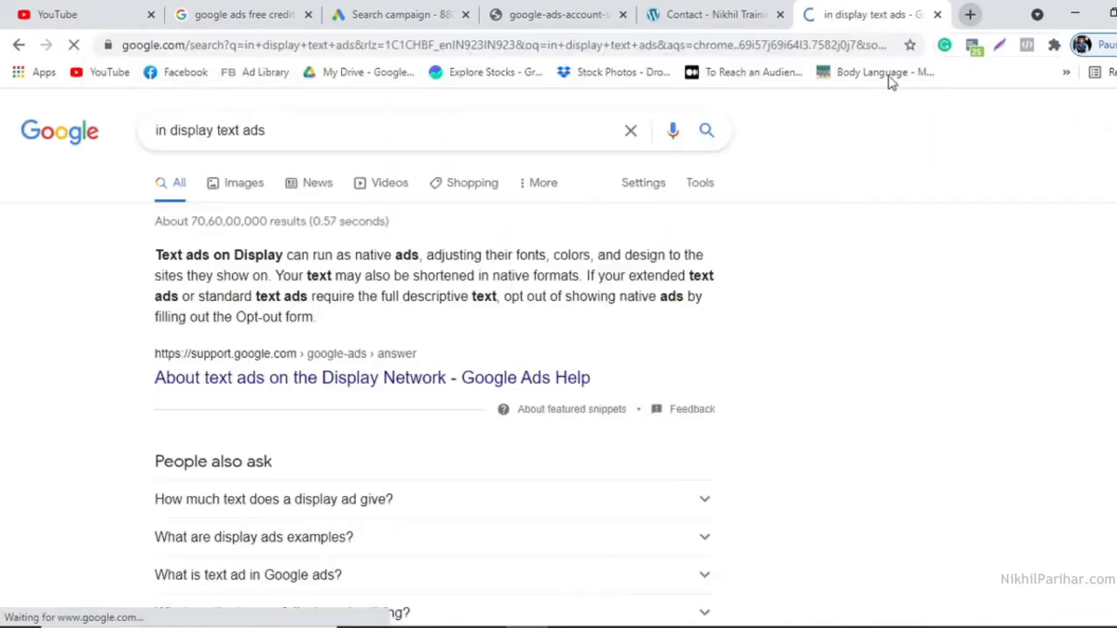
pyautogui.click(228, 190)
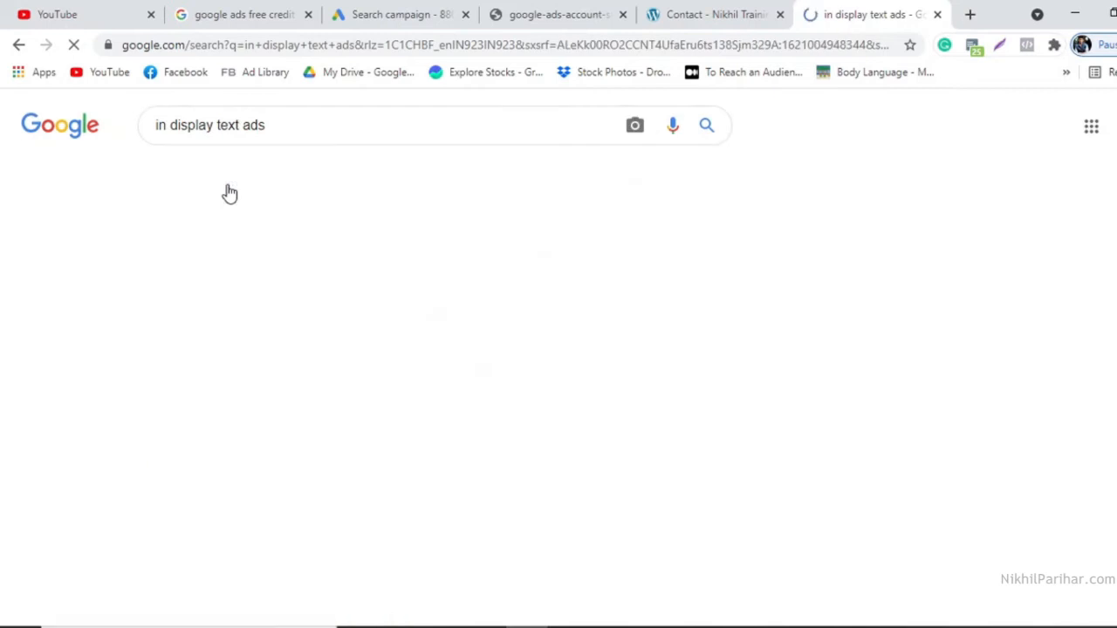
pyautogui.click(220, 366)
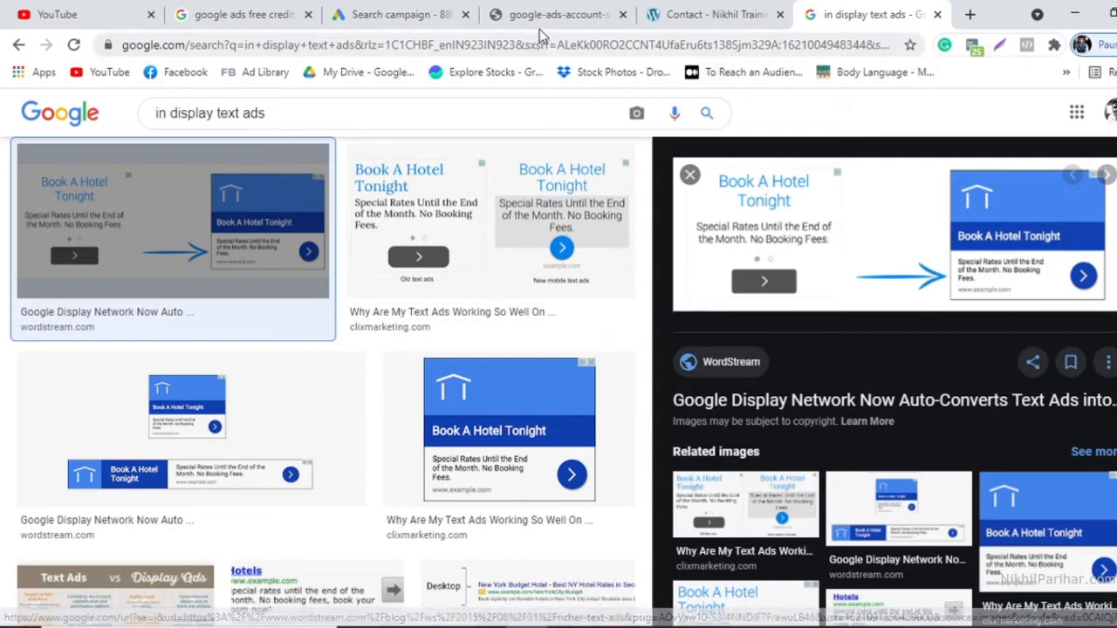
# Exclude the Google Display Network from the campaign's networks and include it again
pyautogui.click(371, 9)
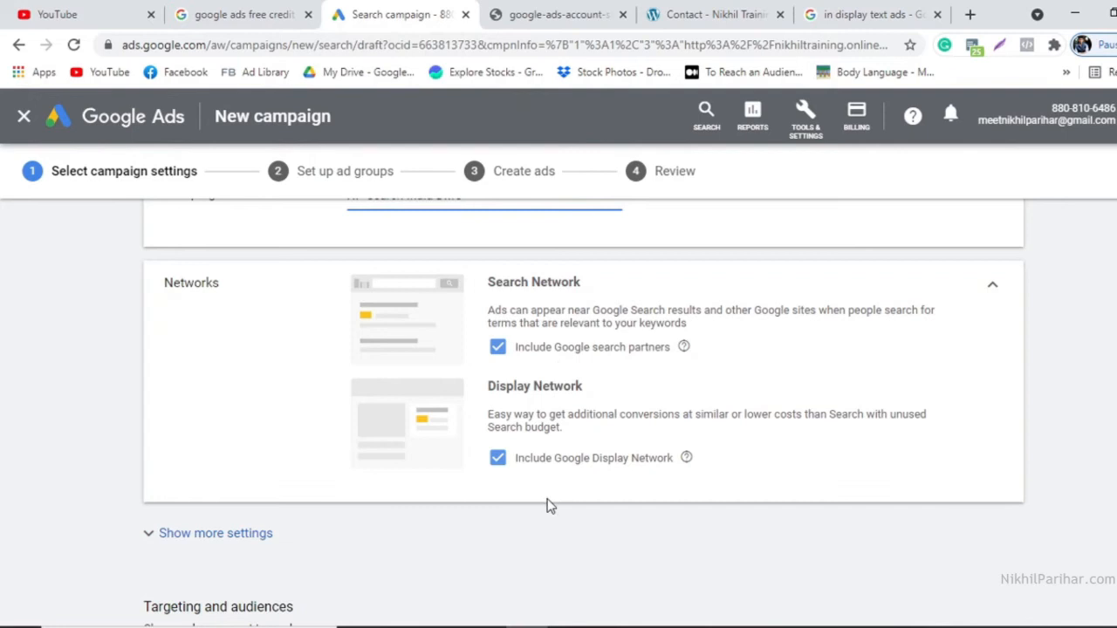
pyautogui.click(498, 459)
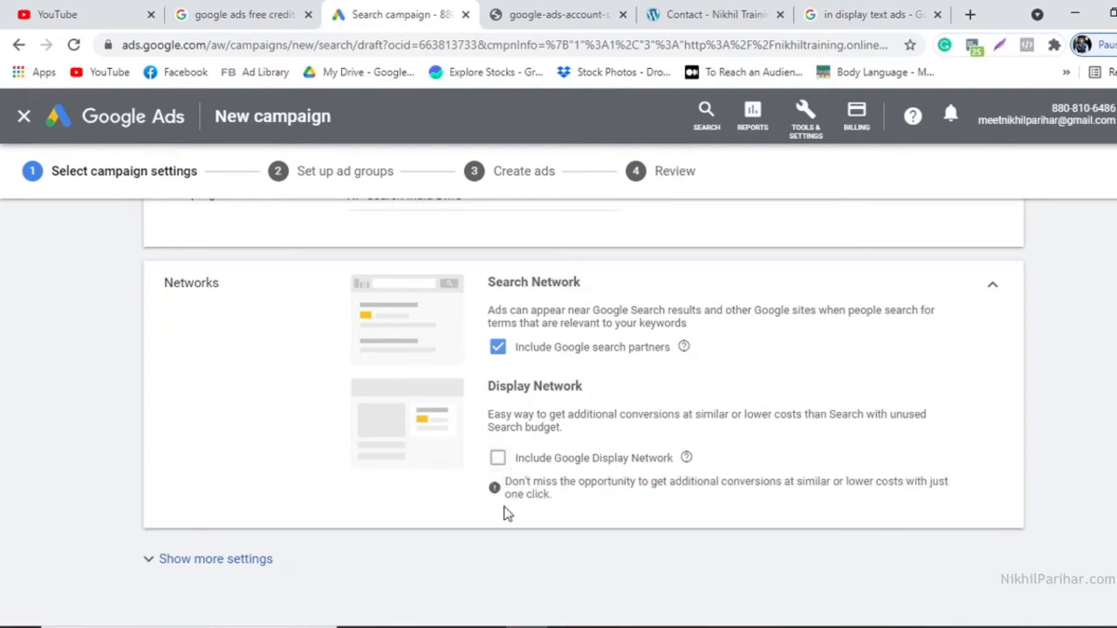
pyautogui.click(498, 459)
# Expand the additional campaign settings and examine the Campaign URL options, including the tracking template and final URL suffix
pyautogui.scroll(-2, 498, 460)
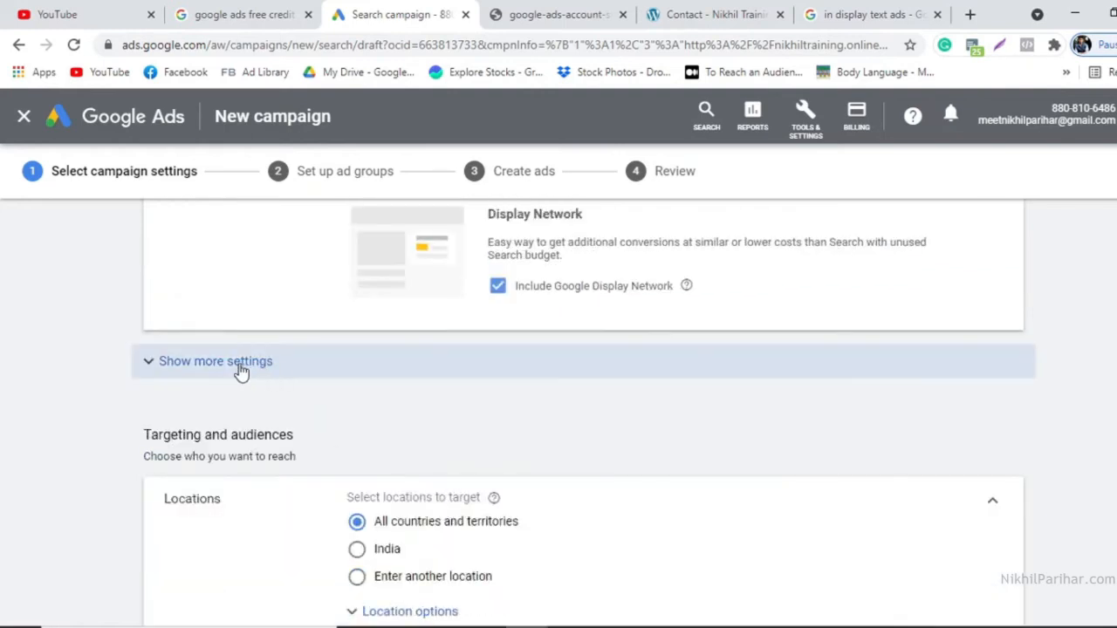
pyautogui.click(209, 365)
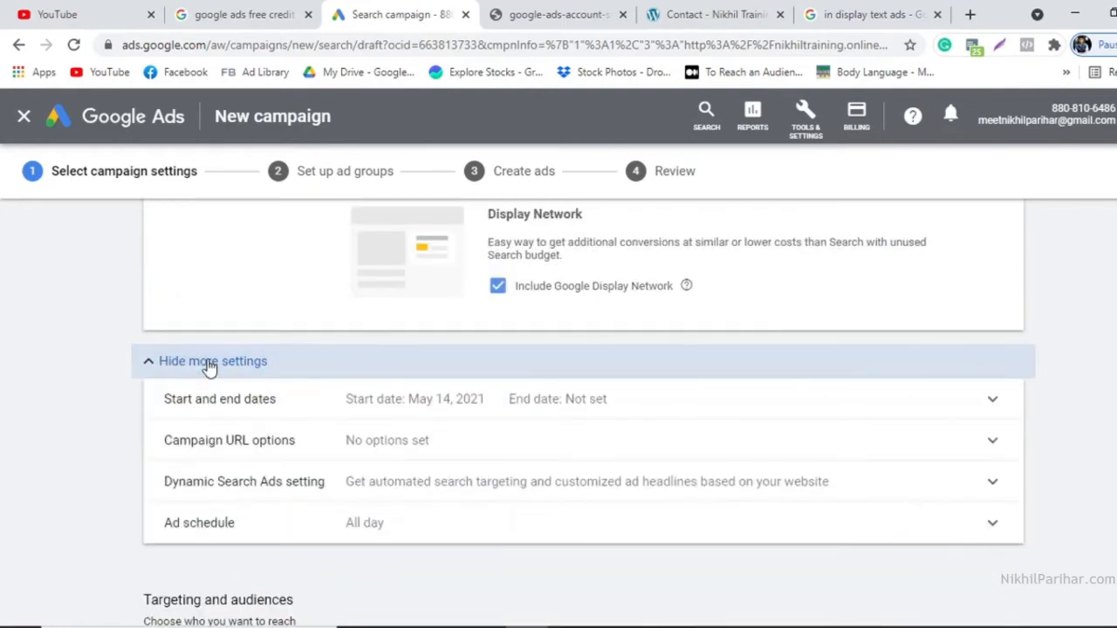
pyautogui.scroll(-1, 210, 367)
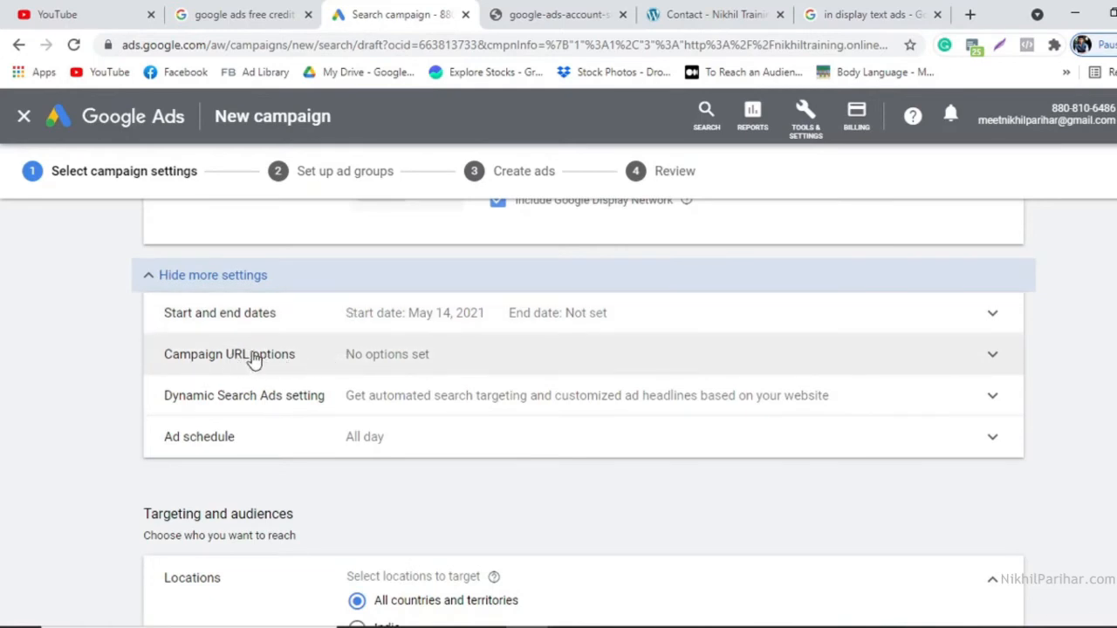
pyautogui.click(499, 365)
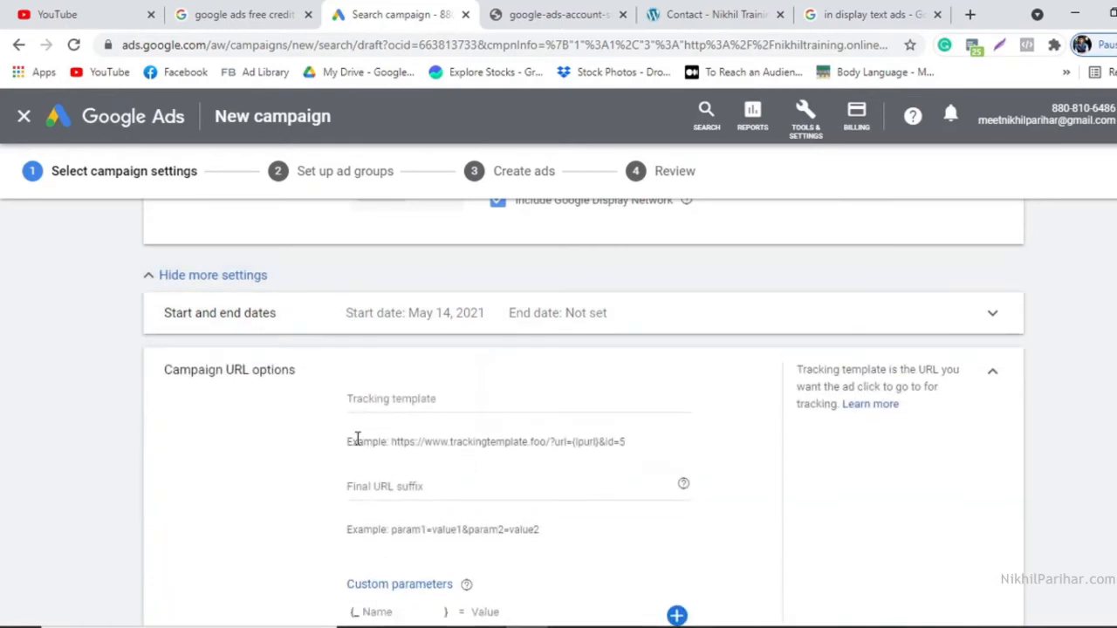
pyautogui.scroll(-1, 506, 437)
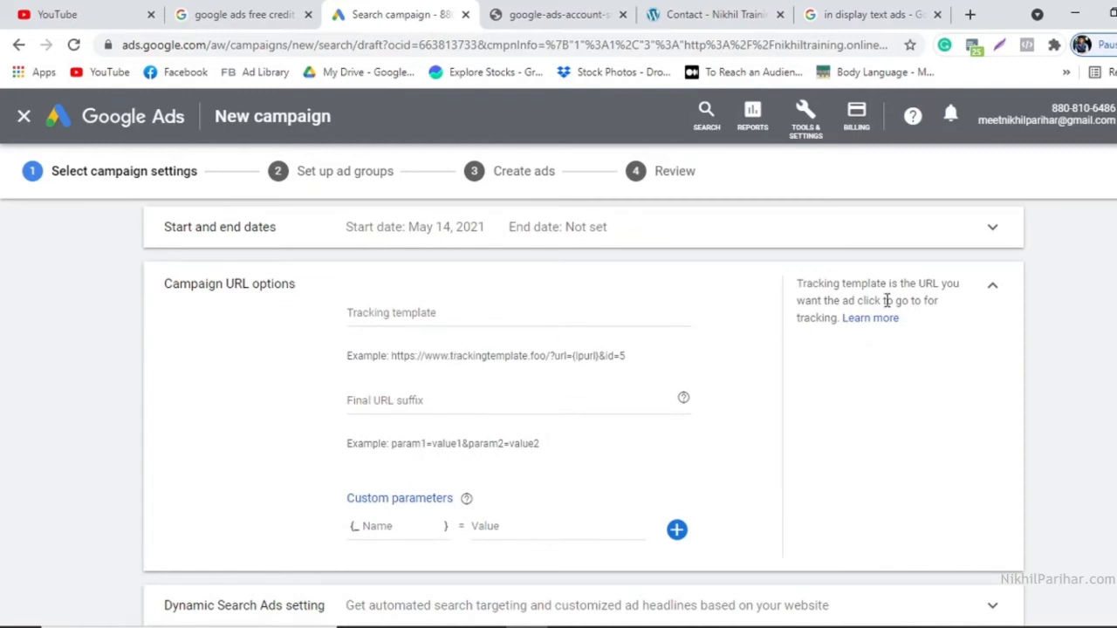
# Examine the Dynamic Search Ads setting and the Ad schedule options, collapsing each section again
pyautogui.click(996, 290)
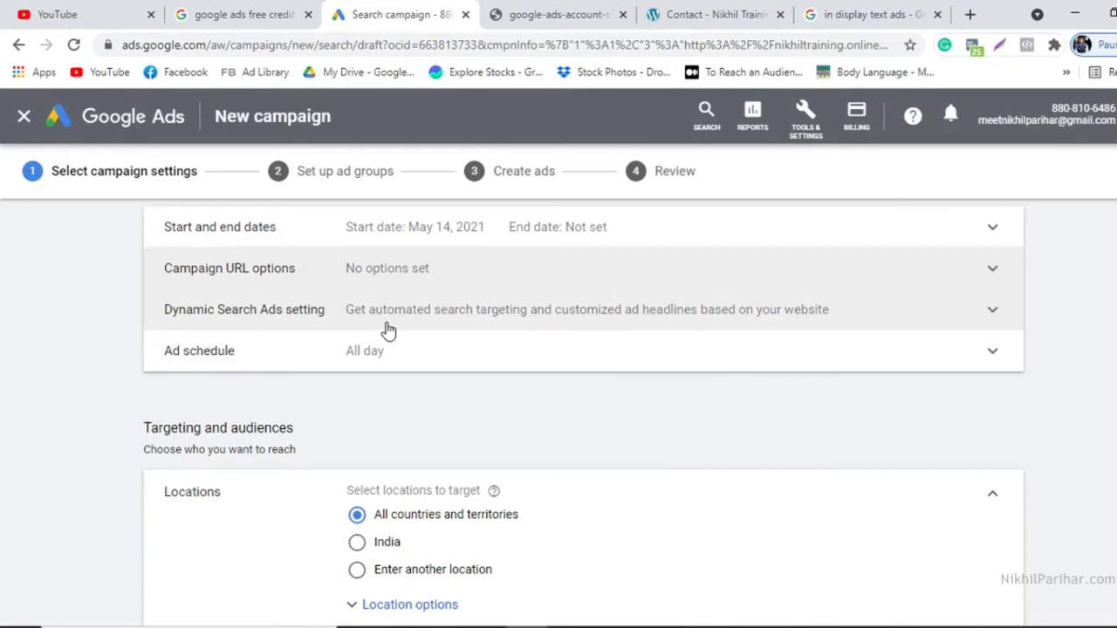
pyautogui.click(476, 319)
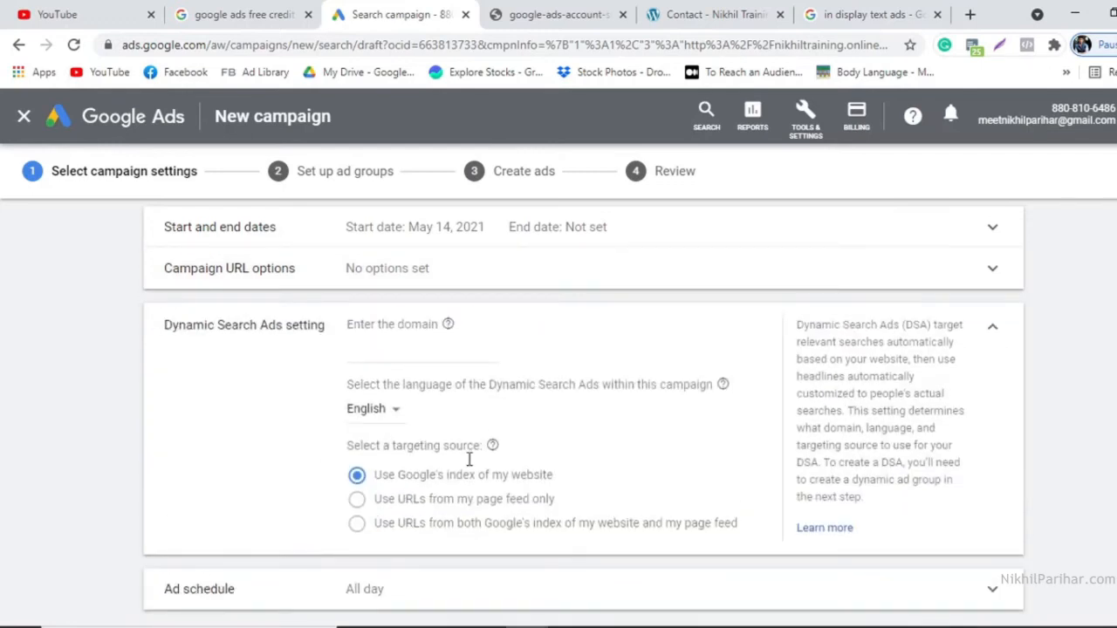
pyautogui.click(990, 334)
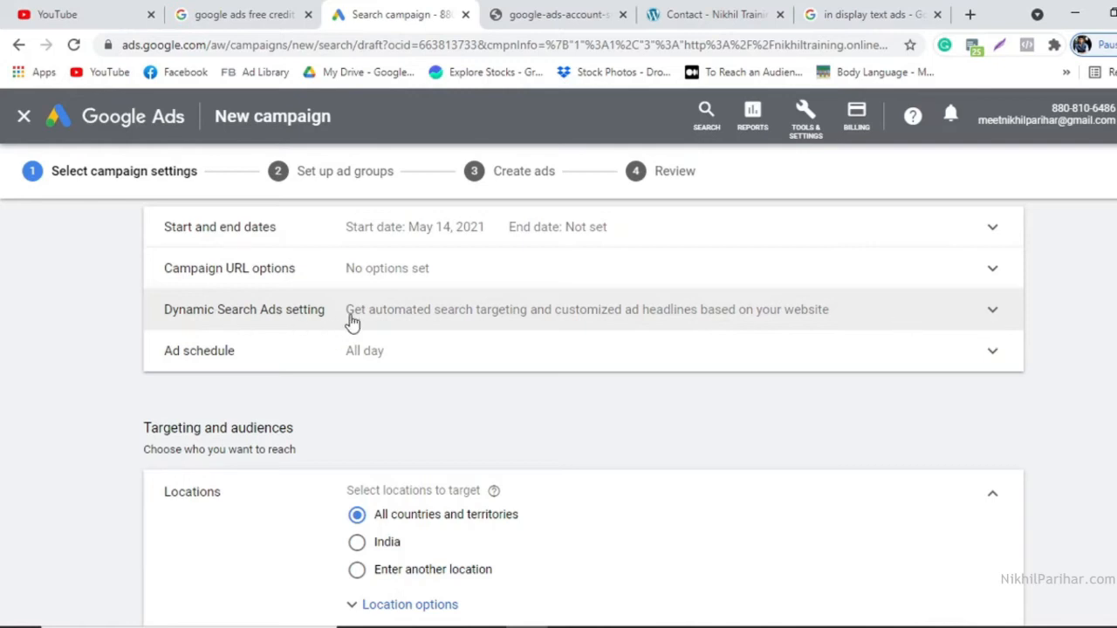
pyautogui.click(427, 367)
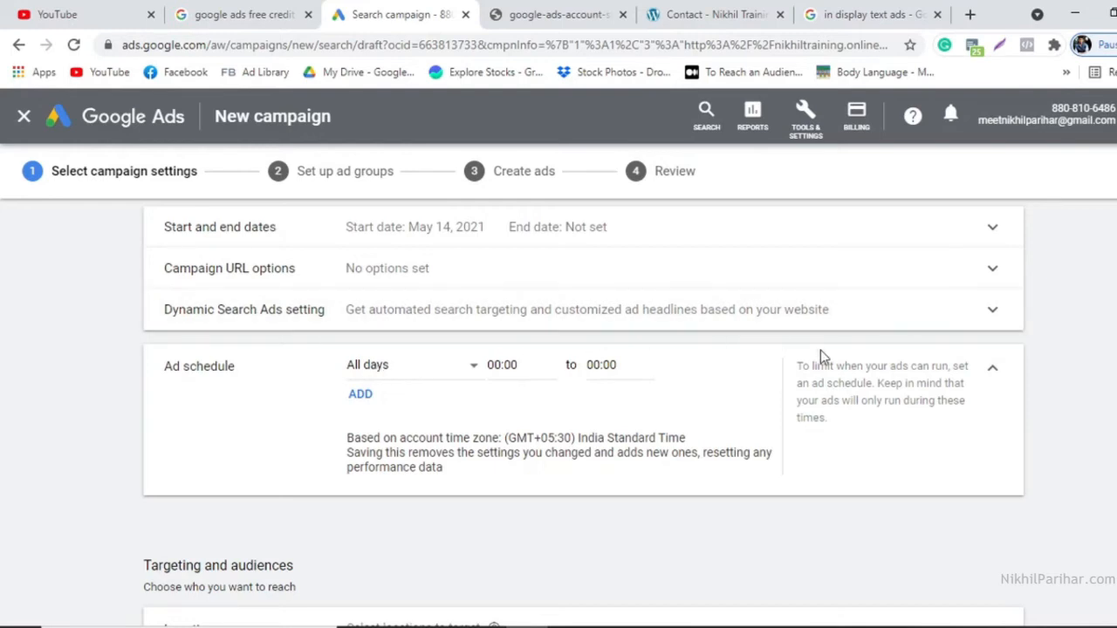
pyautogui.click(995, 376)
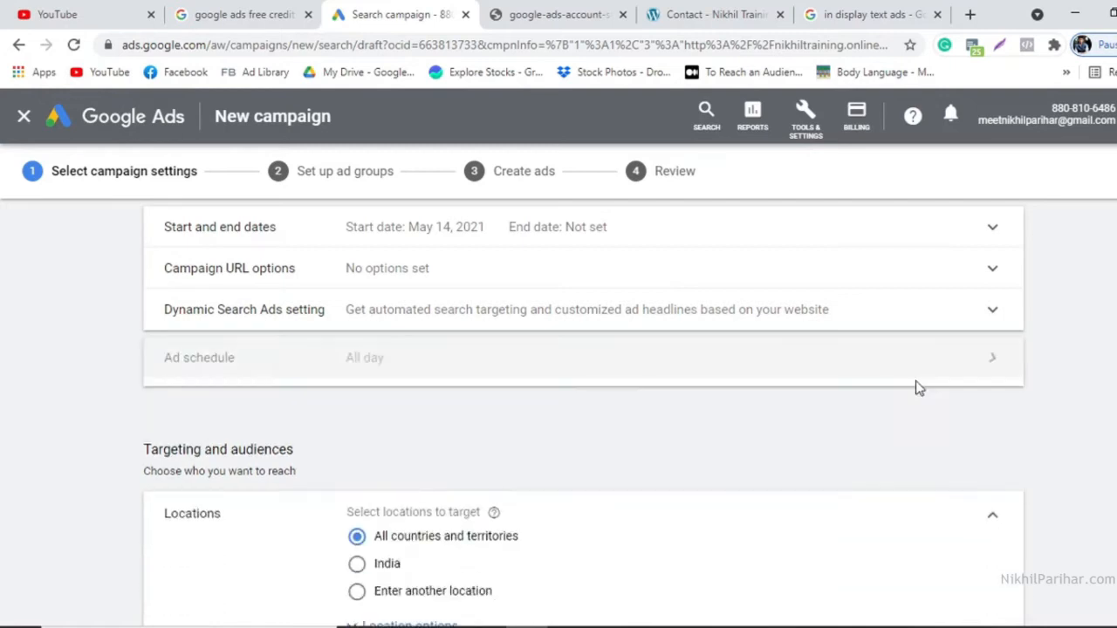
# Switch the campaign's locations to a custom entry and target the city of Bengaluru, Karnataka, India
pyautogui.scroll(-2, 766, 340)
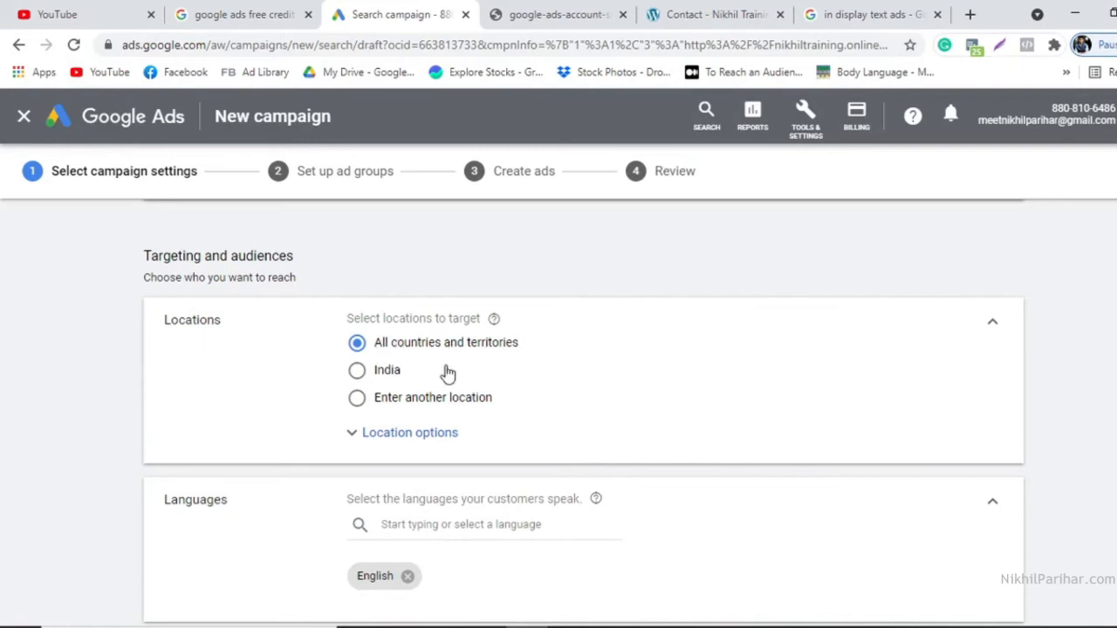
pyautogui.click(358, 399)
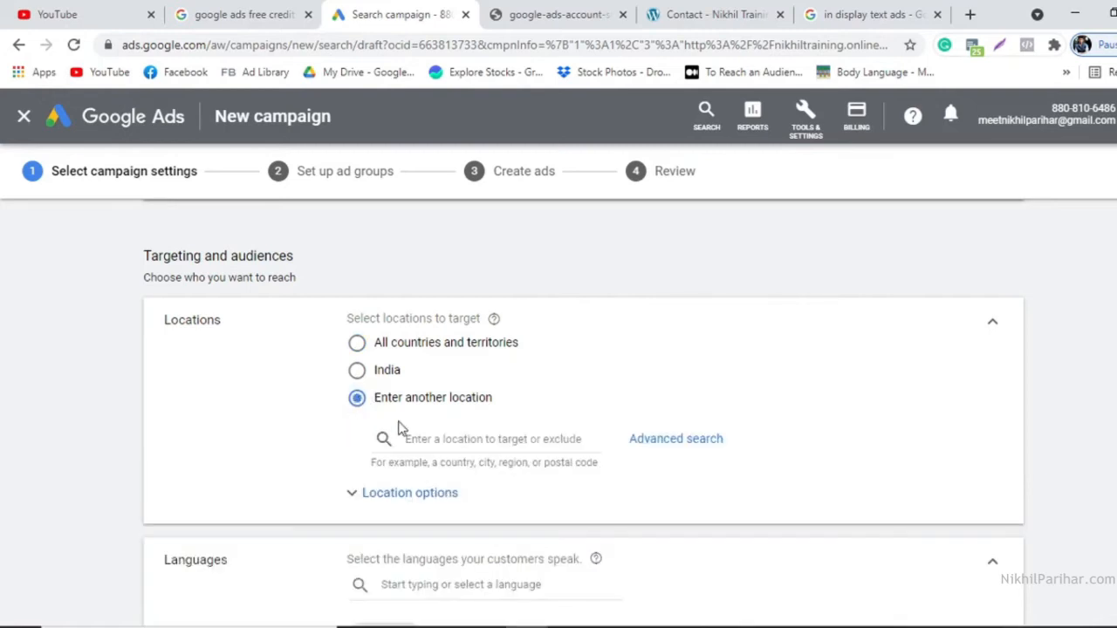
pyautogui.click(446, 439)
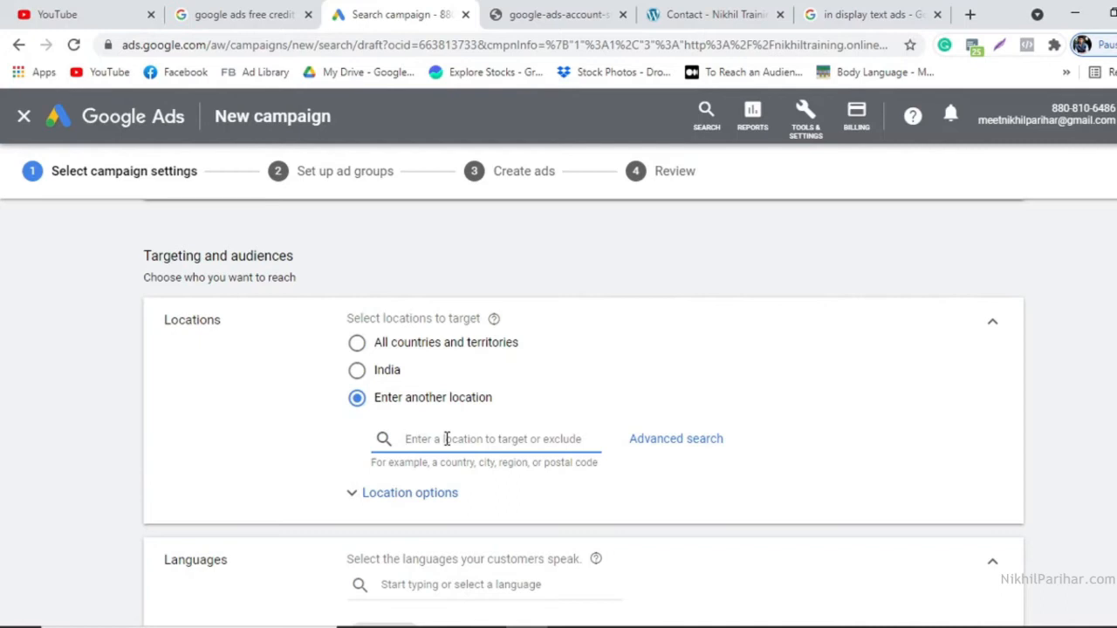
pyautogui.write('Bang')
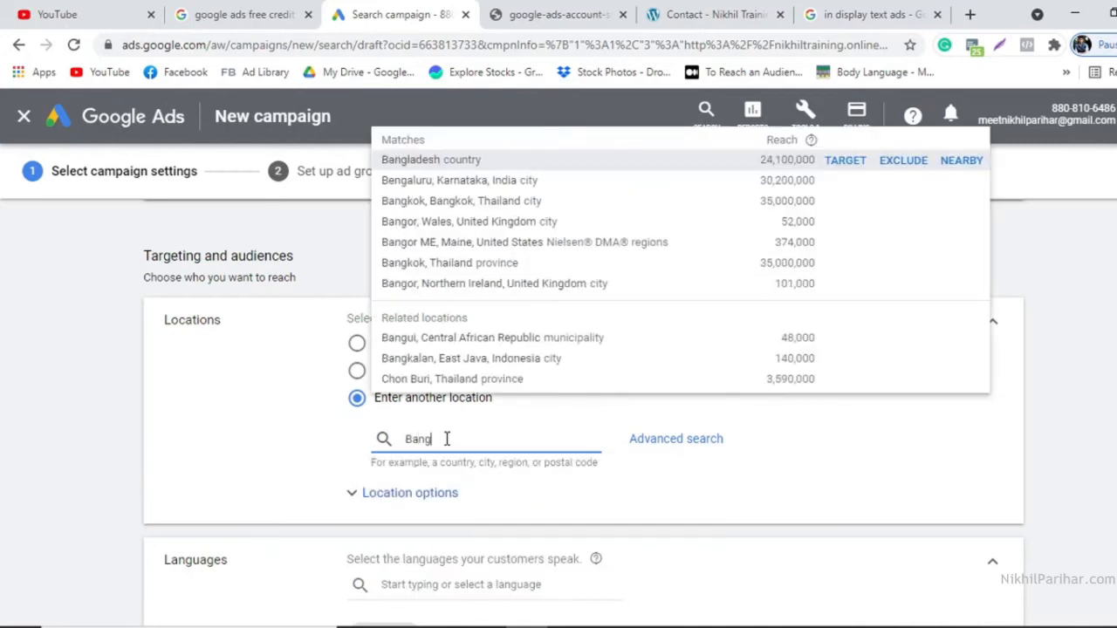
pyautogui.write('a')
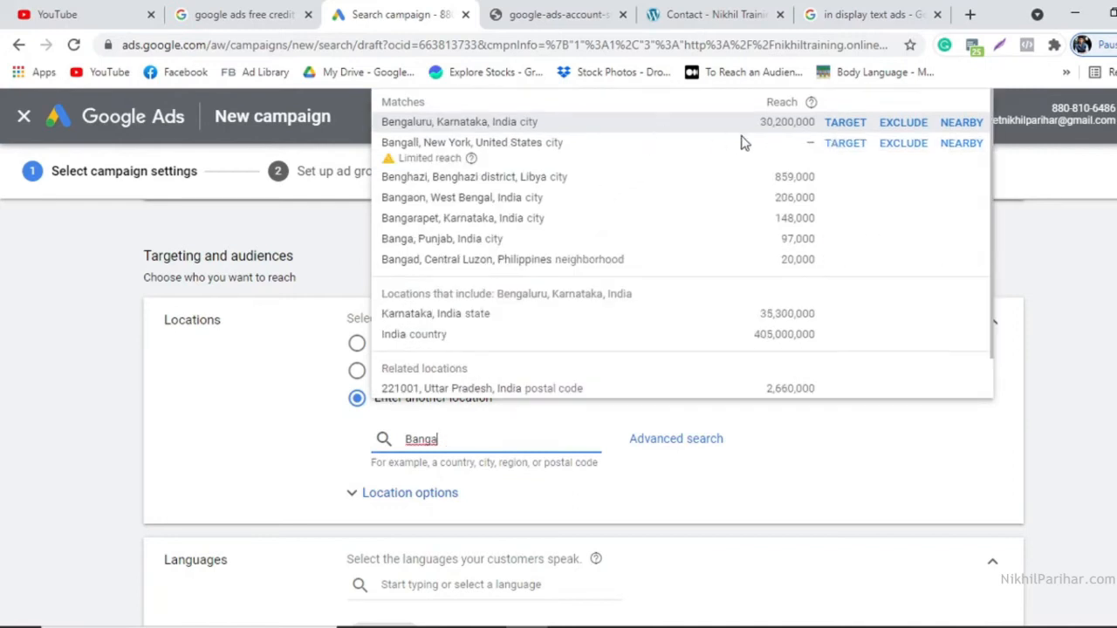
pyautogui.click(845, 127)
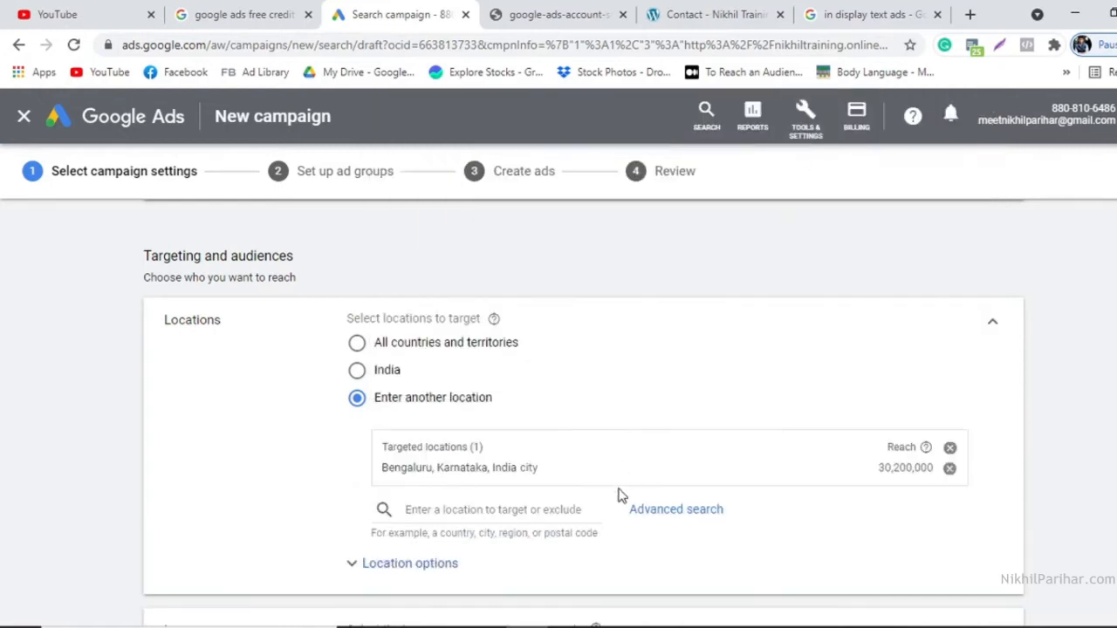
# Replace the Bengaluru target with the city of Hyderabad, Telangana, India
pyautogui.click(534, 515)
pyautogui.click(949, 468)
pyautogui.click(469, 440)
pyautogui.write('Hydera')
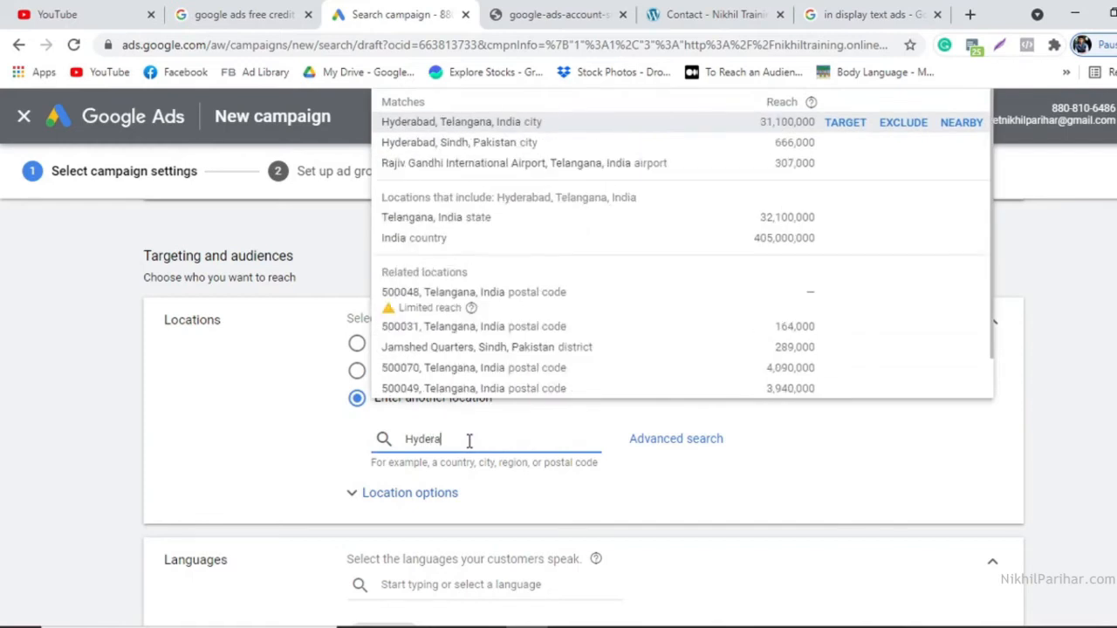
pyautogui.write('b')
pyautogui.click(842, 123)
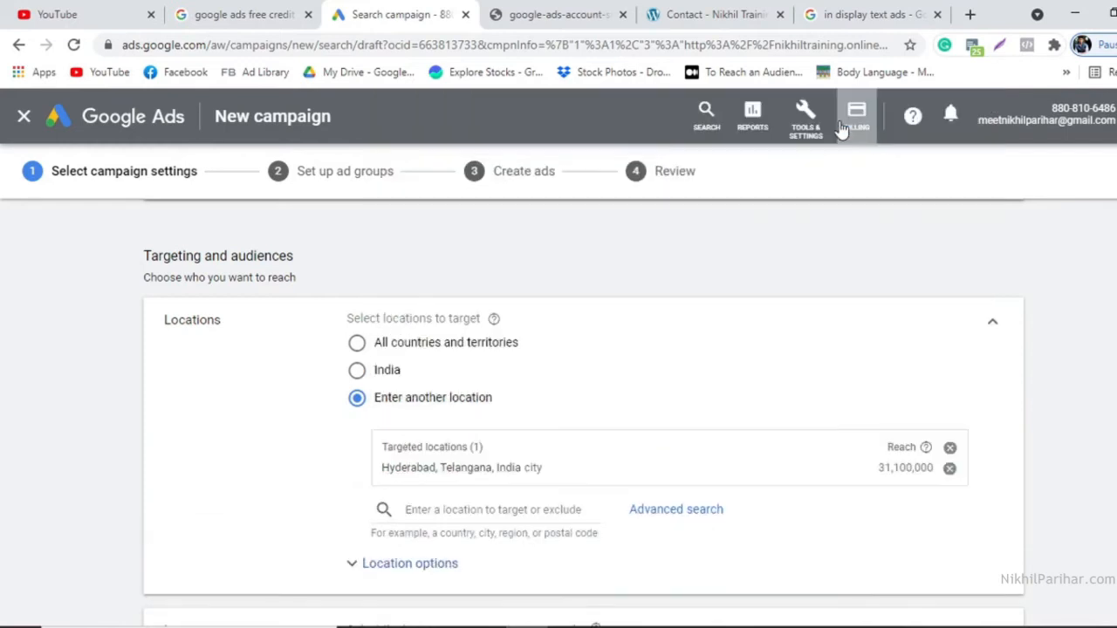
# Search the locations to target or exclude for "banjara" and clear the search
pyautogui.click(463, 510)
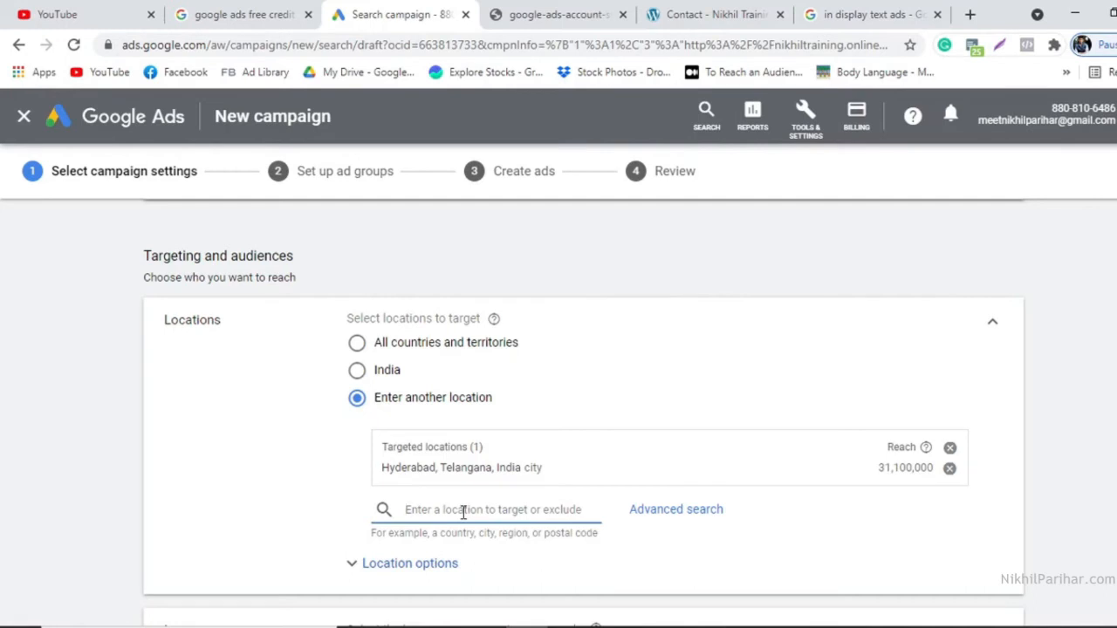
pyautogui.write('banjara')
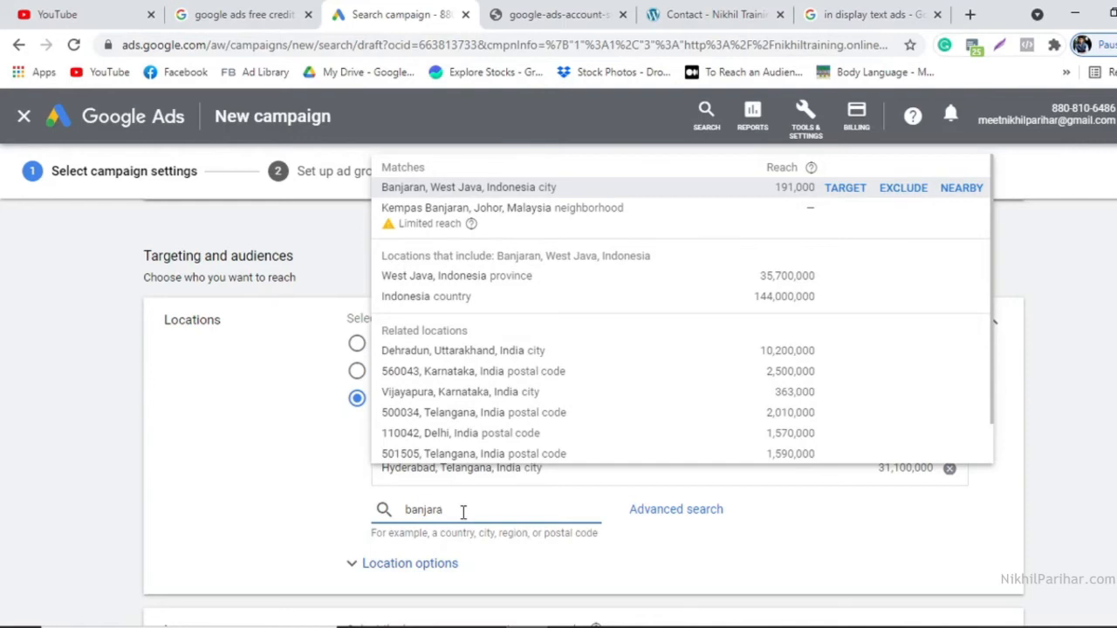
pyautogui.press('BackSpace')
pyautogui.press('BackSpace')
pyautogui.press('BackSpace')
pyautogui.press('BackSpace')
pyautogui.press('BackSpace')
pyautogui.press('BackSpace')
pyautogui.press('BackSpace')
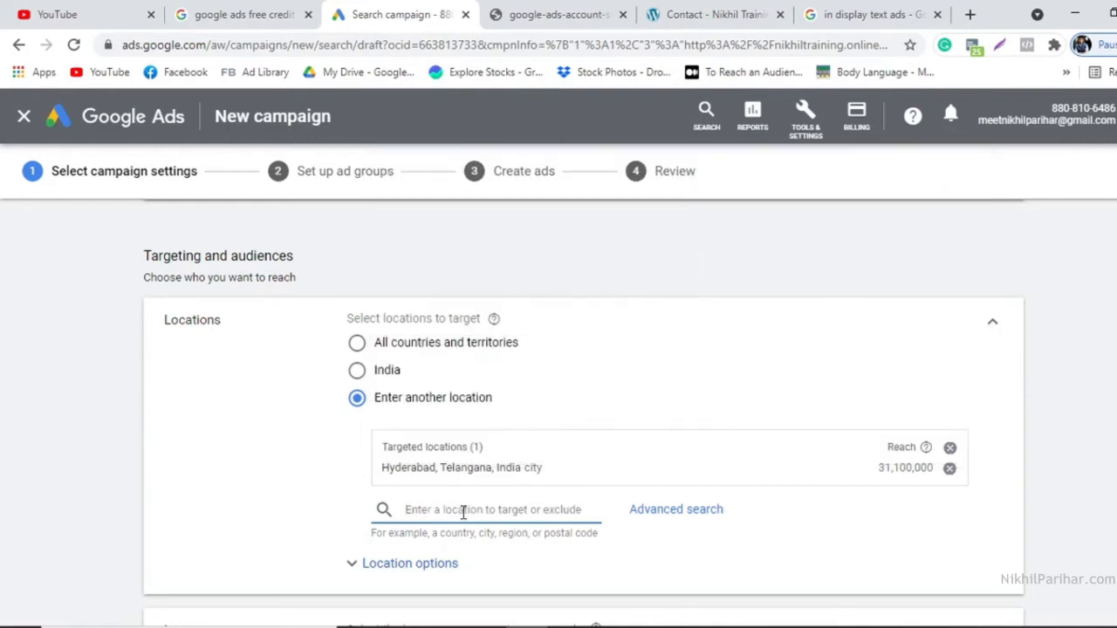
# Search for "ameerpet", exclude the matching 500073, Telangana, India postal code from the campaign's locations, and remove that exclusion again
pyautogui.write('ameer')
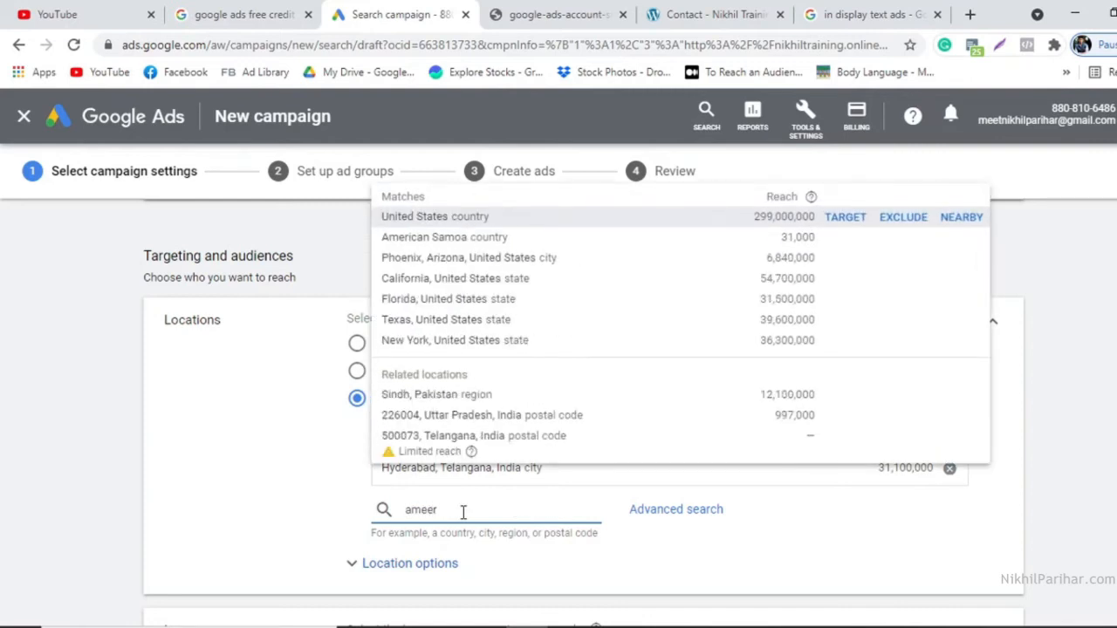
pyautogui.write('pet')
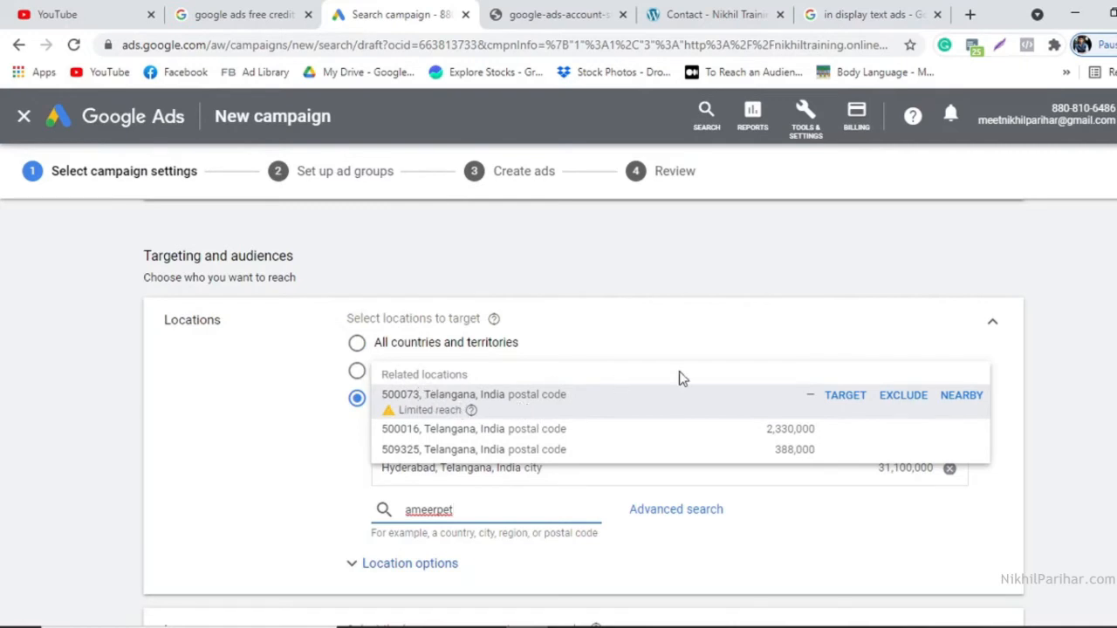
pyautogui.click(903, 397)
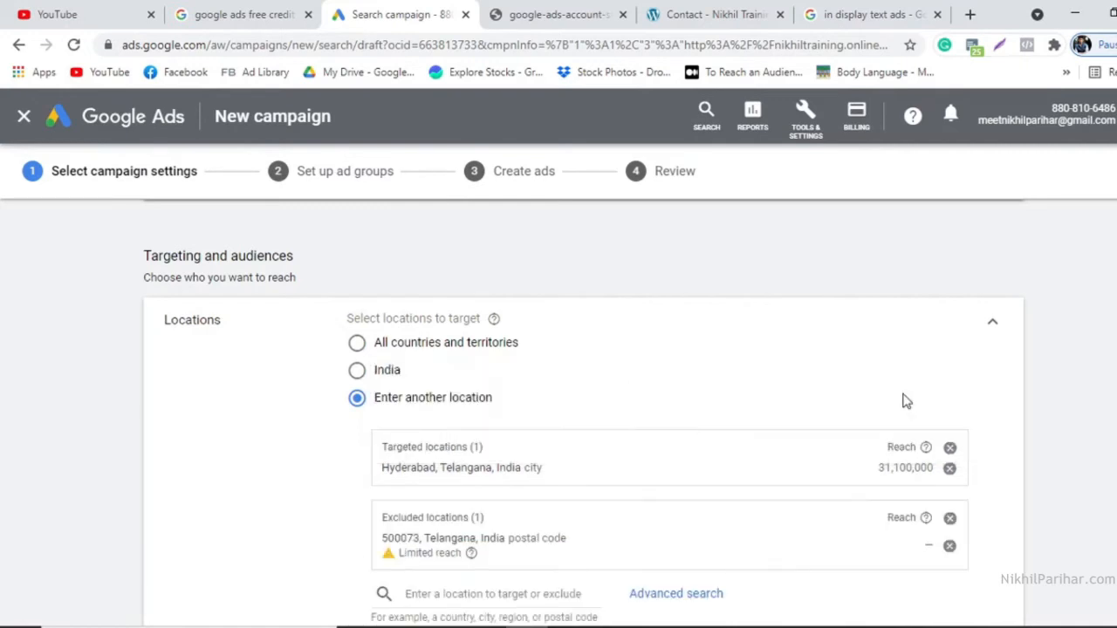
pyautogui.scroll(-2, 683, 392)
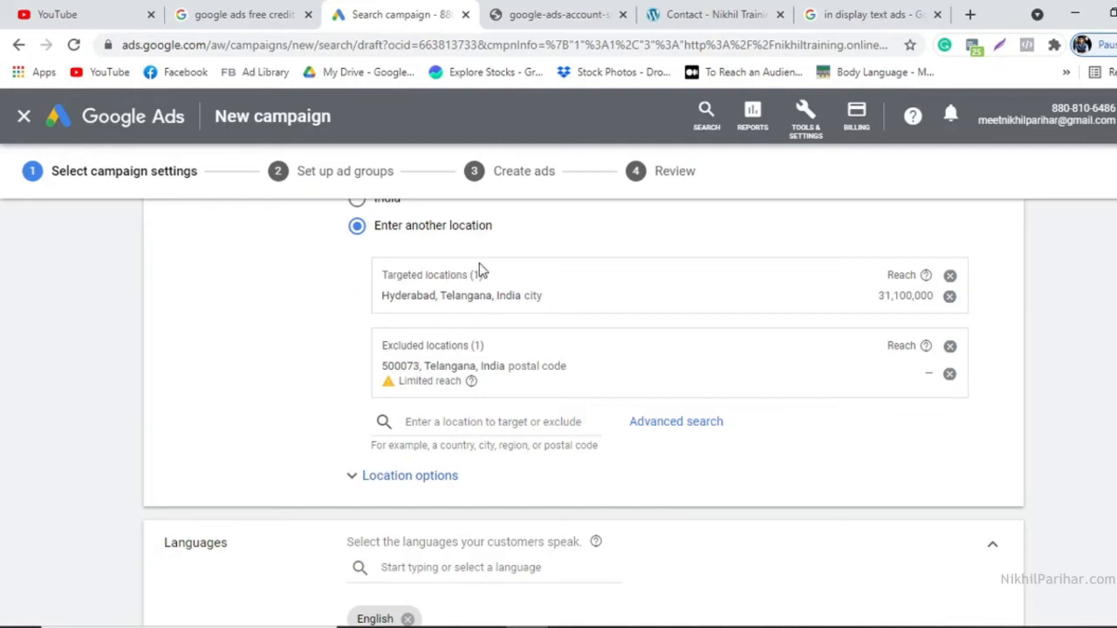
pyautogui.click(949, 347)
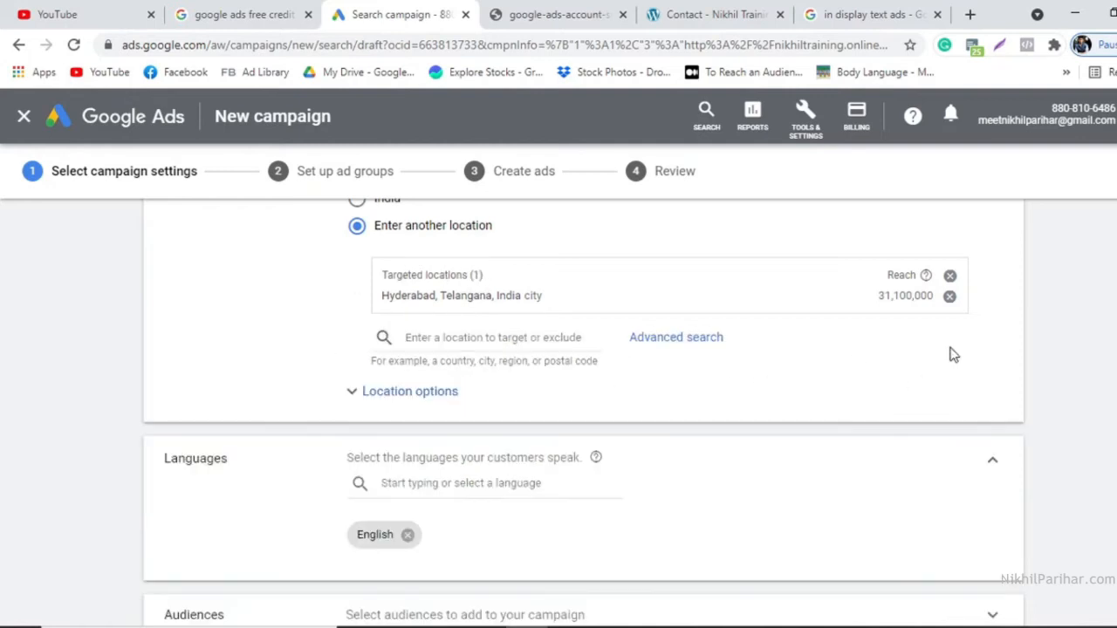
# Open the advanced location search and set up radius targeting with a distance of 25 km
pyautogui.click(583, 337)
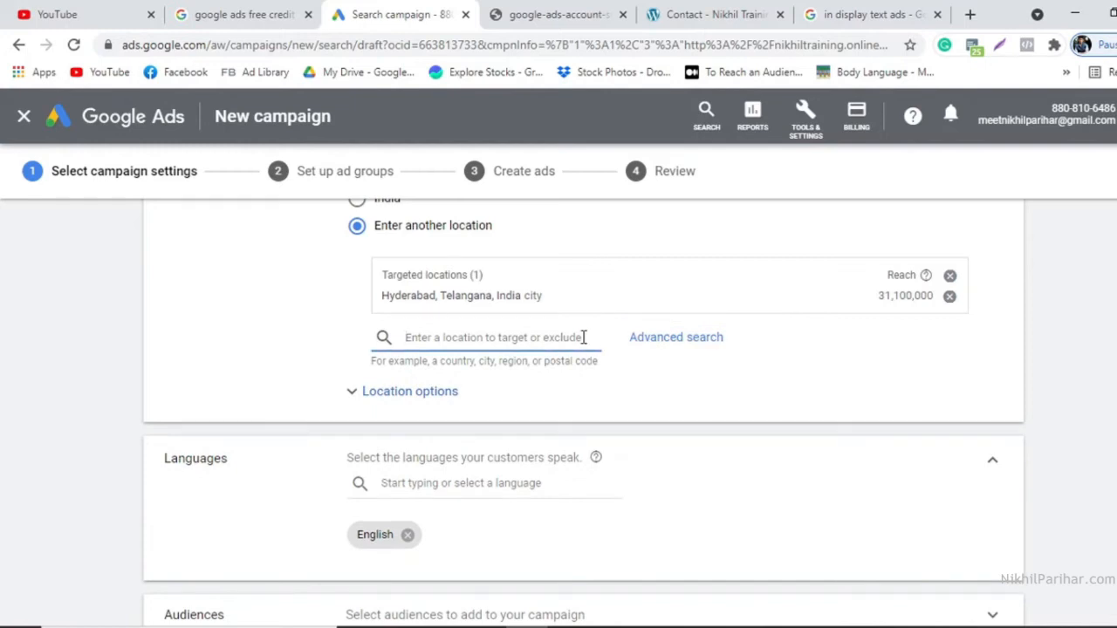
pyautogui.click(677, 345)
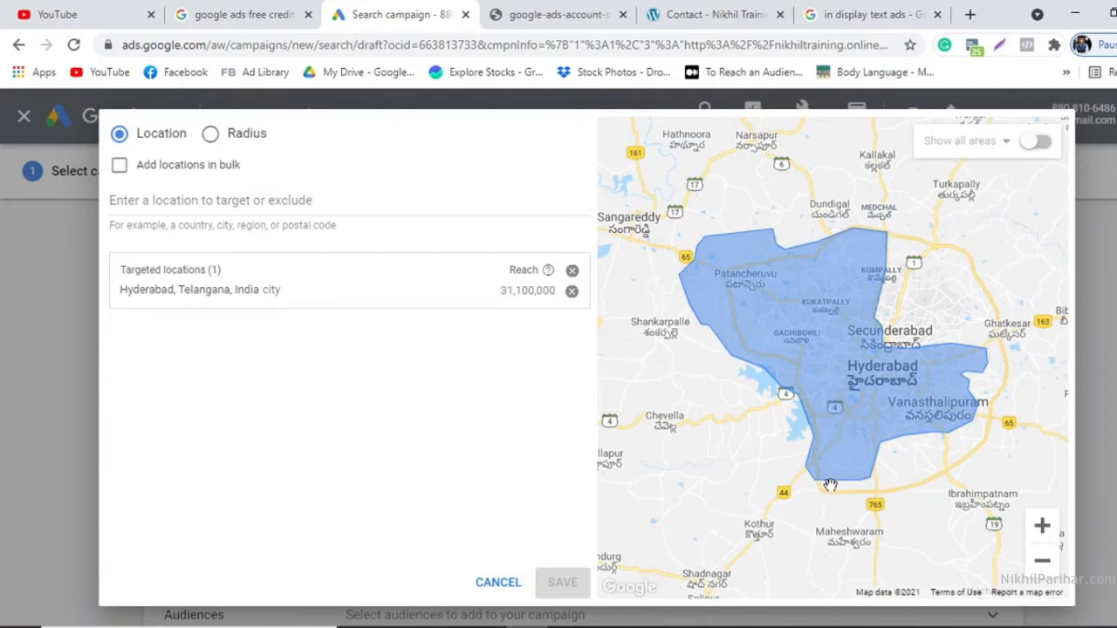
pyautogui.click(211, 135)
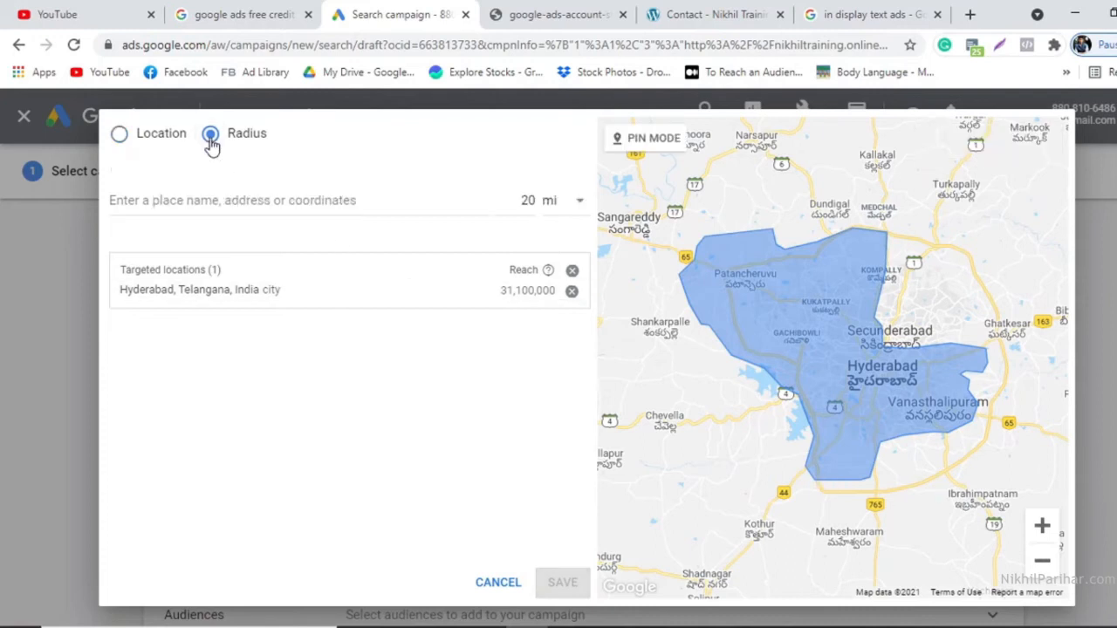
pyautogui.click(563, 216)
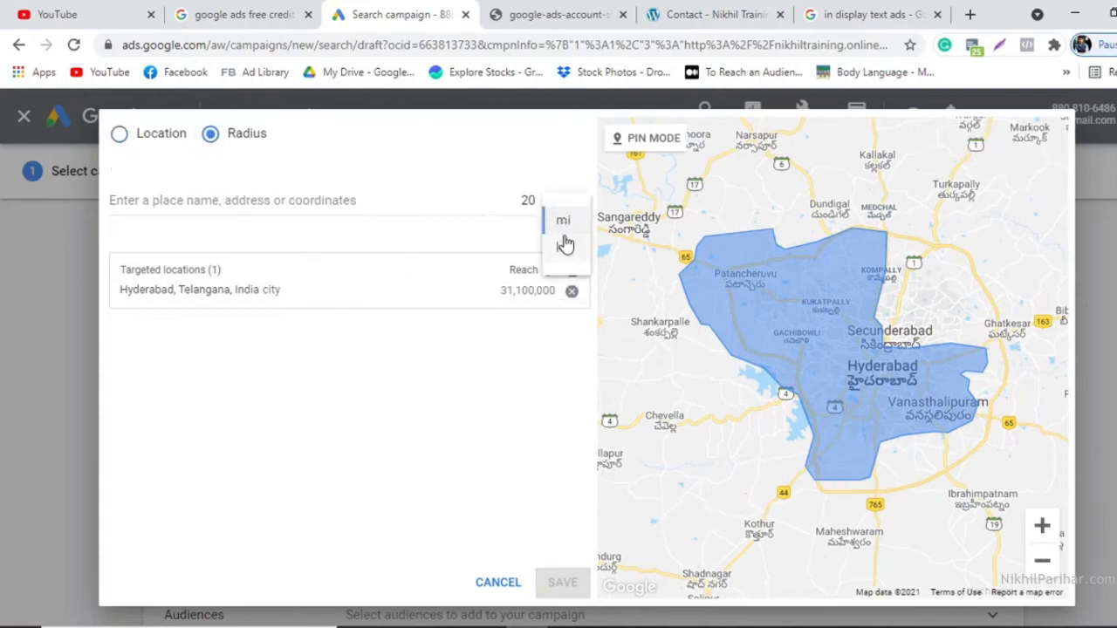
pyautogui.click(564, 248)
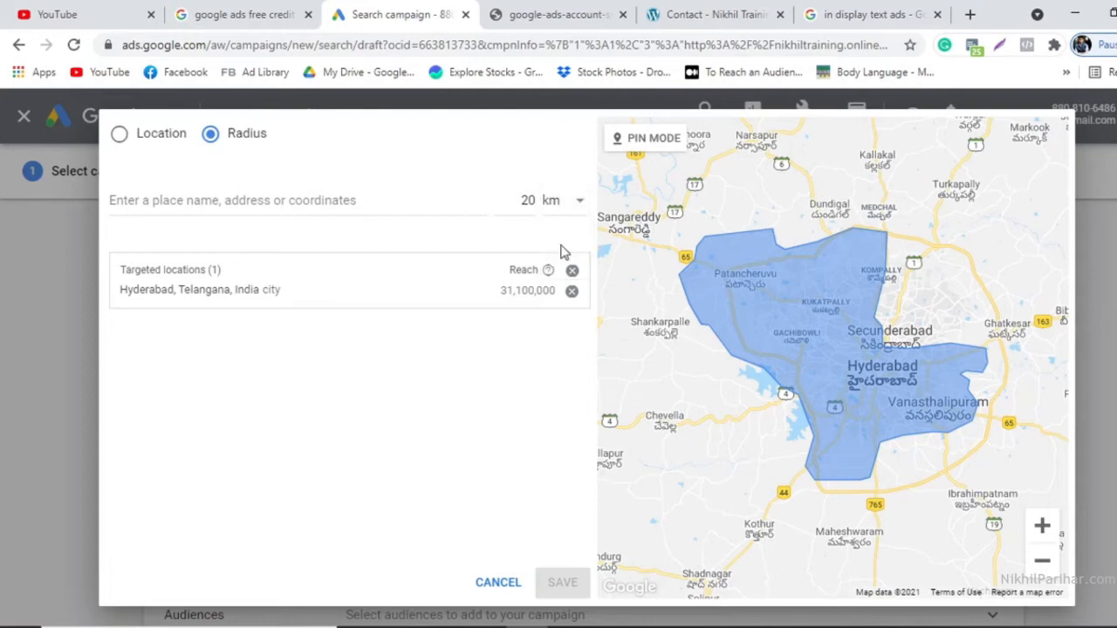
pyautogui.click(528, 200)
pyautogui.press('BackSpace')
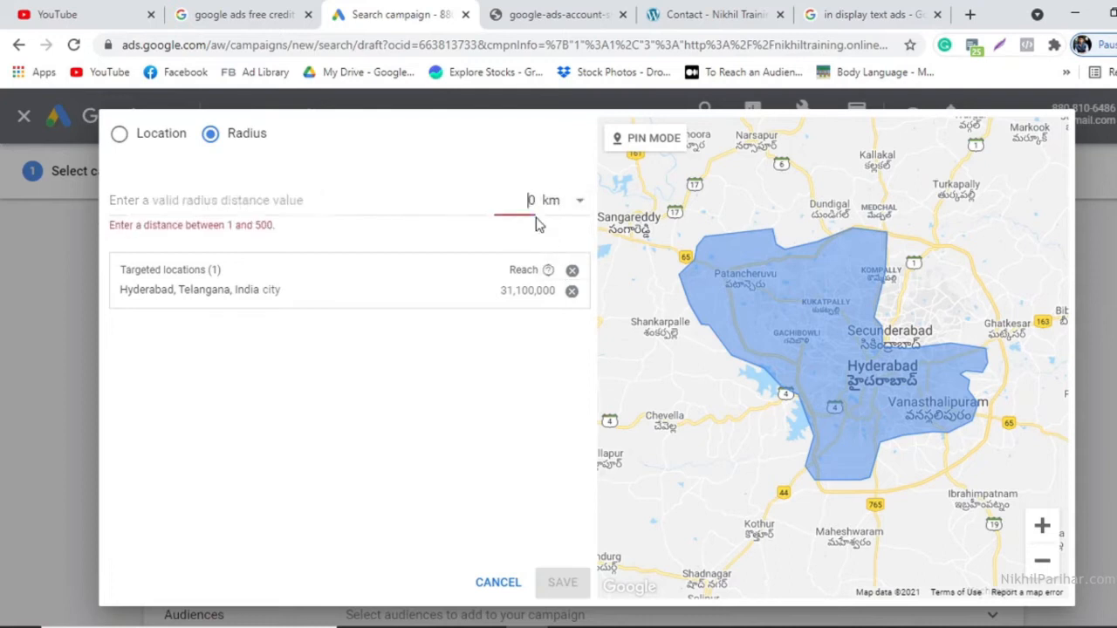
pyautogui.write('25')
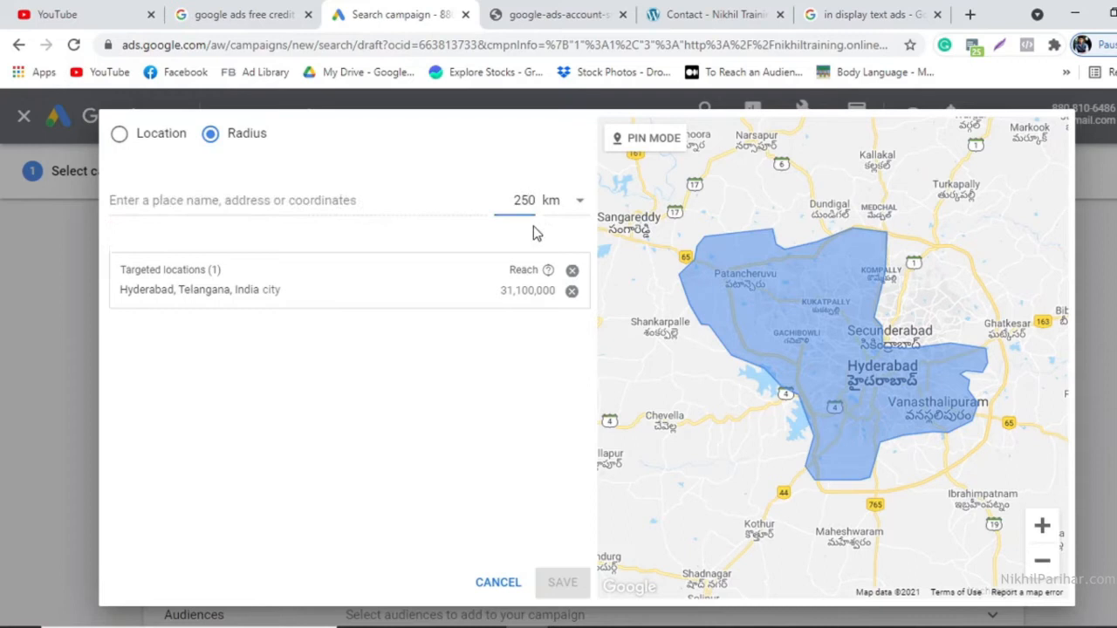
pyautogui.press('Delete')
# Replace the Hyderabad city target with a 25 km radius around Hyderabad, Telangana, and save the location targeting
pyautogui.click(572, 291)
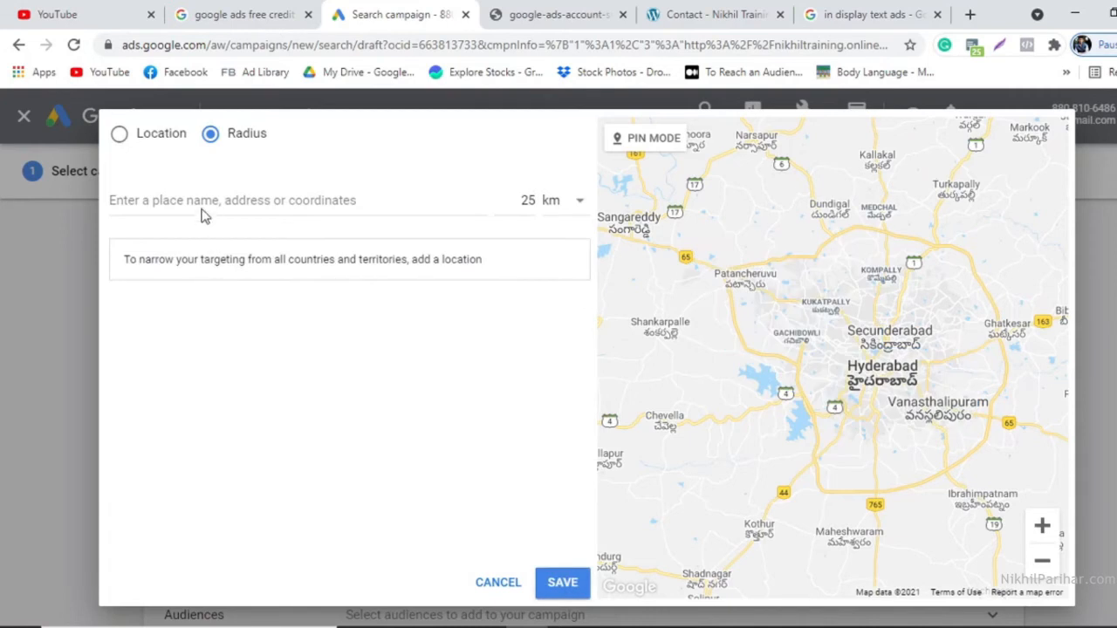
pyautogui.click(201, 199)
pyautogui.write('hy')
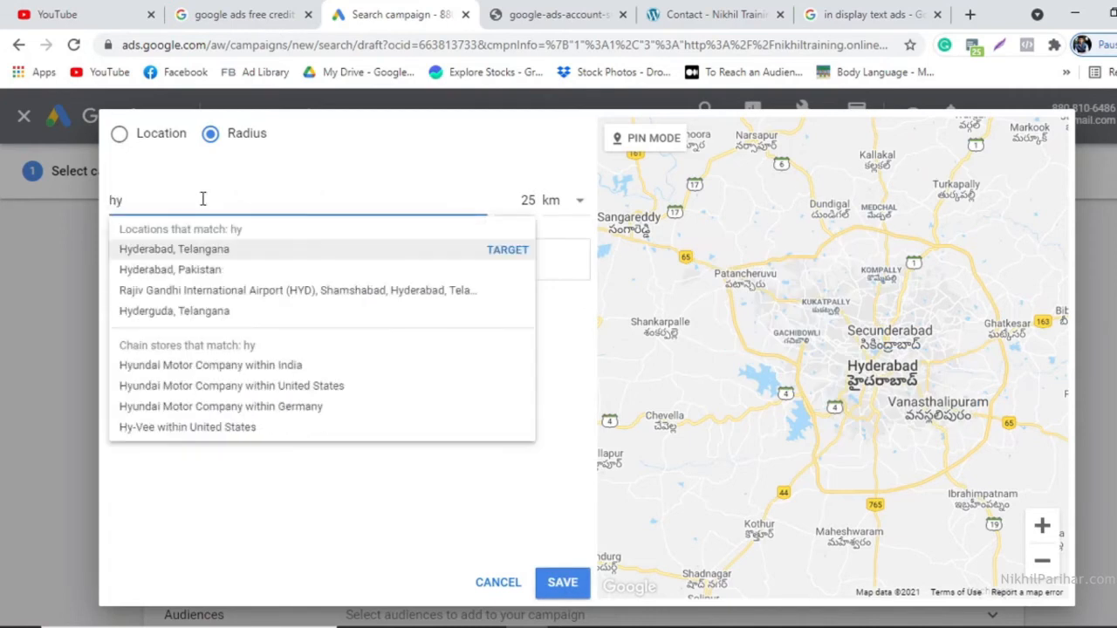
pyautogui.click(210, 253)
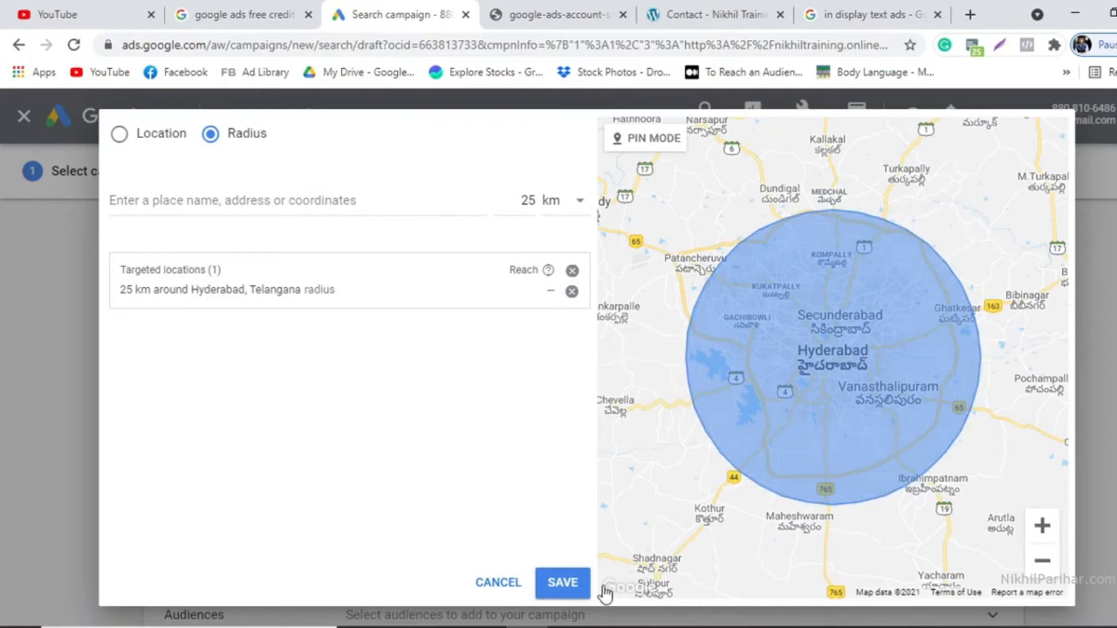
pyautogui.click(566, 584)
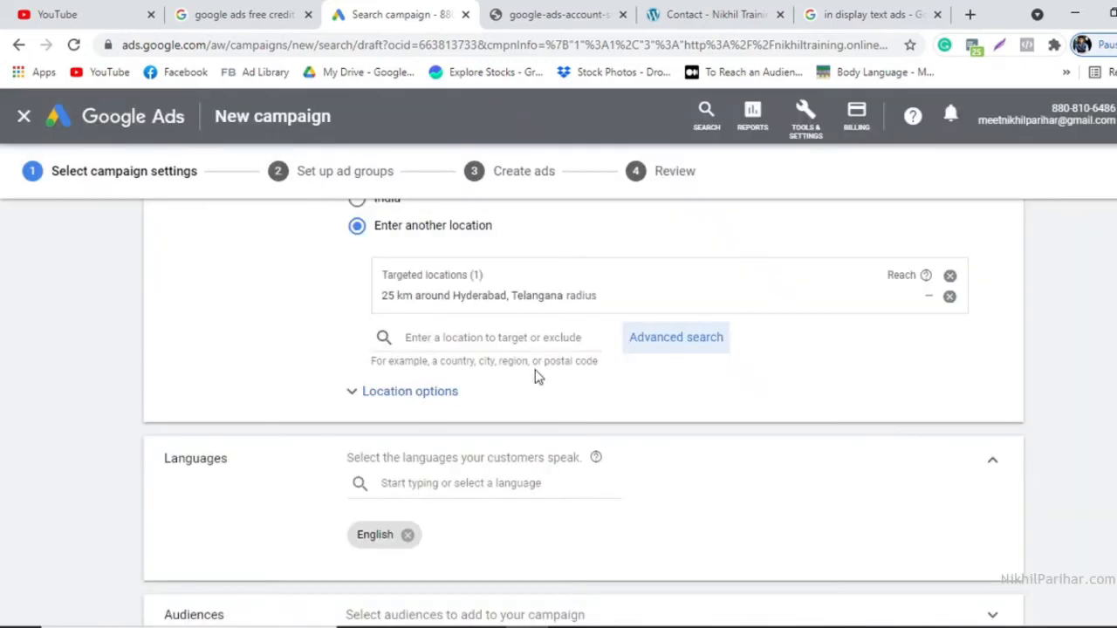
# Expand the location options and examine the Target and Exclude choices for presence and interest
pyautogui.click(429, 394)
pyautogui.scroll(-2, 429, 403)
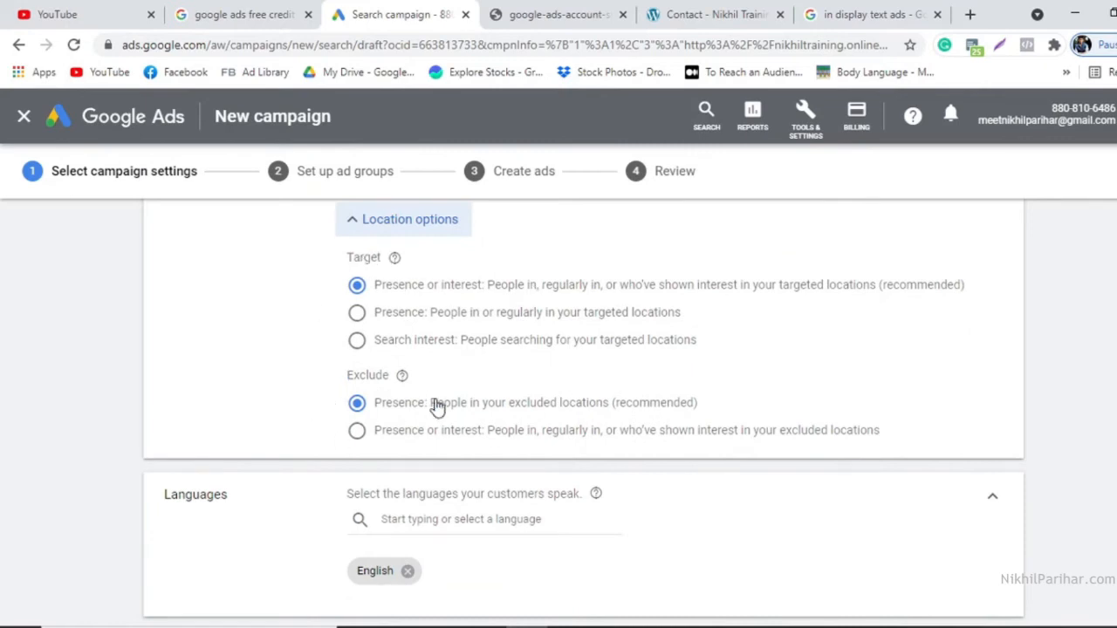
pyautogui.scroll(2, 817, 429)
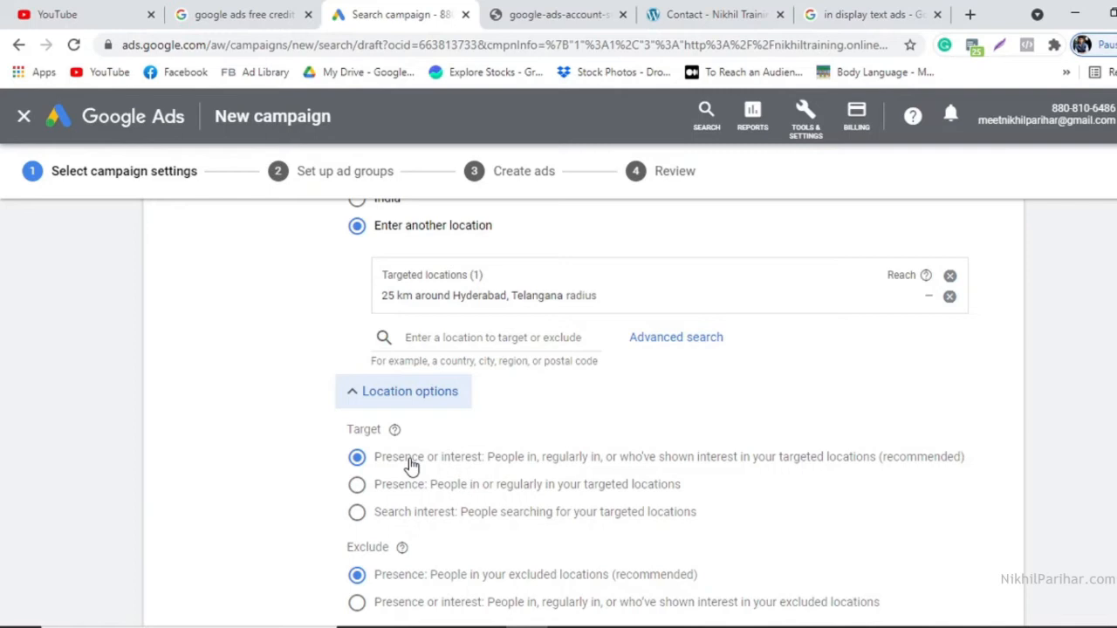
pyautogui.scroll(-1, 410, 471)
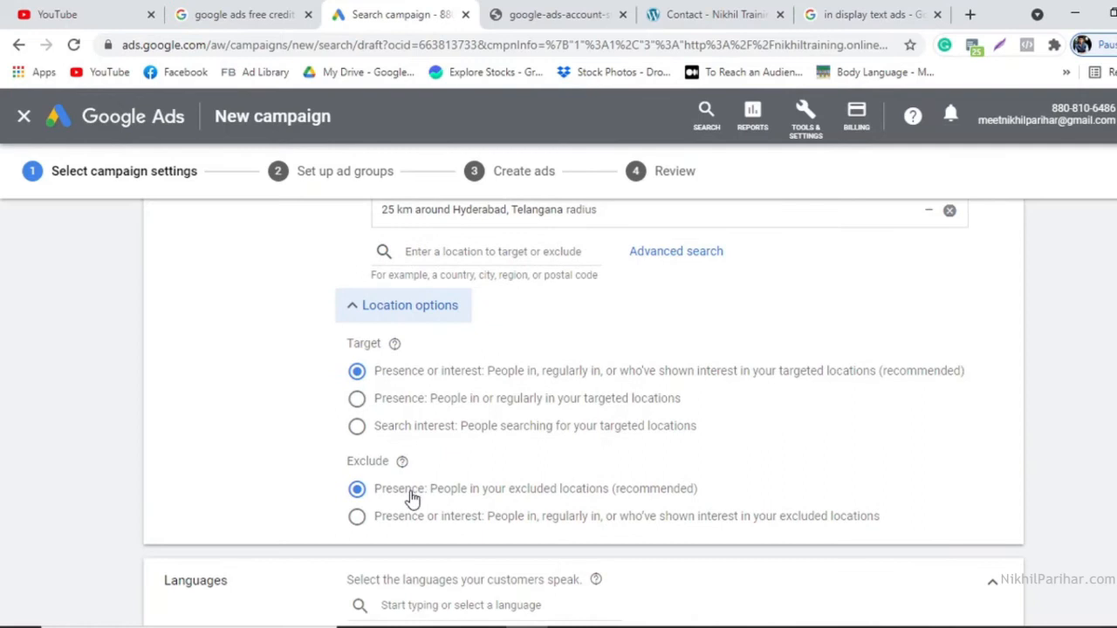
# Collapse the location options, keep English as the campaign language, and open the Audiences section to browse its categories
pyautogui.click(424, 307)
pyautogui.scroll(-1, 445, 417)
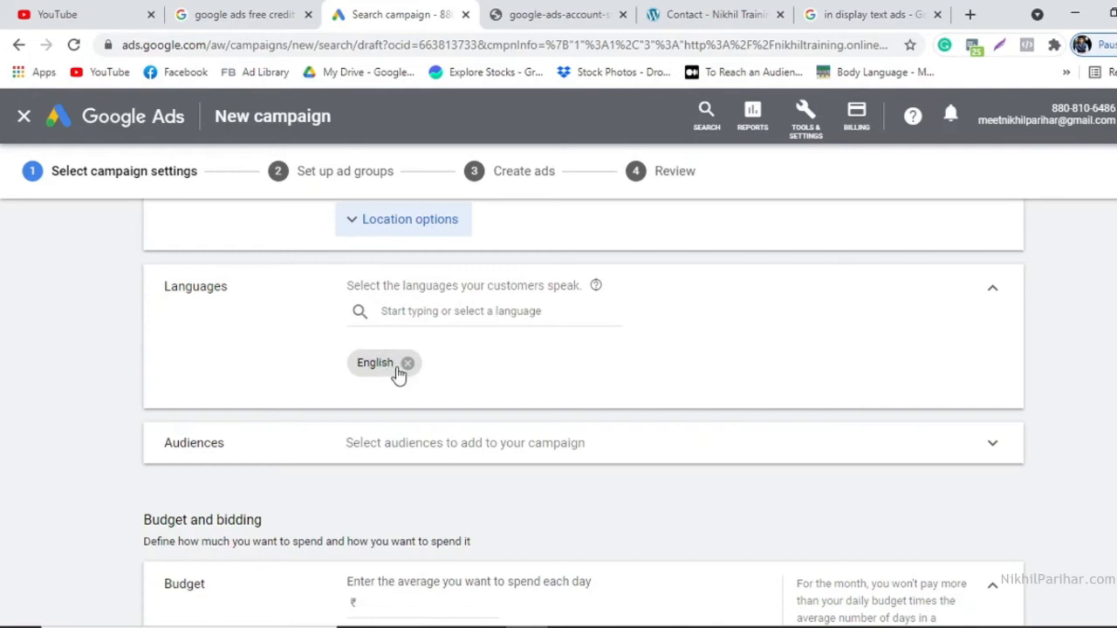
pyautogui.scroll(-2, 637, 369)
pyautogui.scroll(1, 638, 369)
pyautogui.click(639, 364)
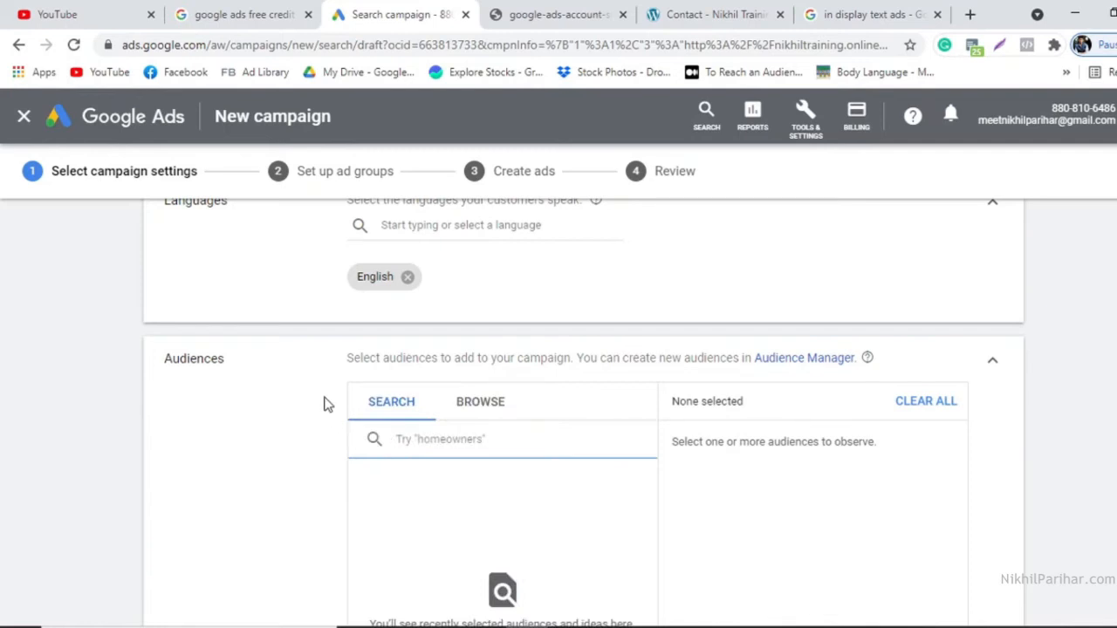
pyautogui.scroll(-1, 324, 402)
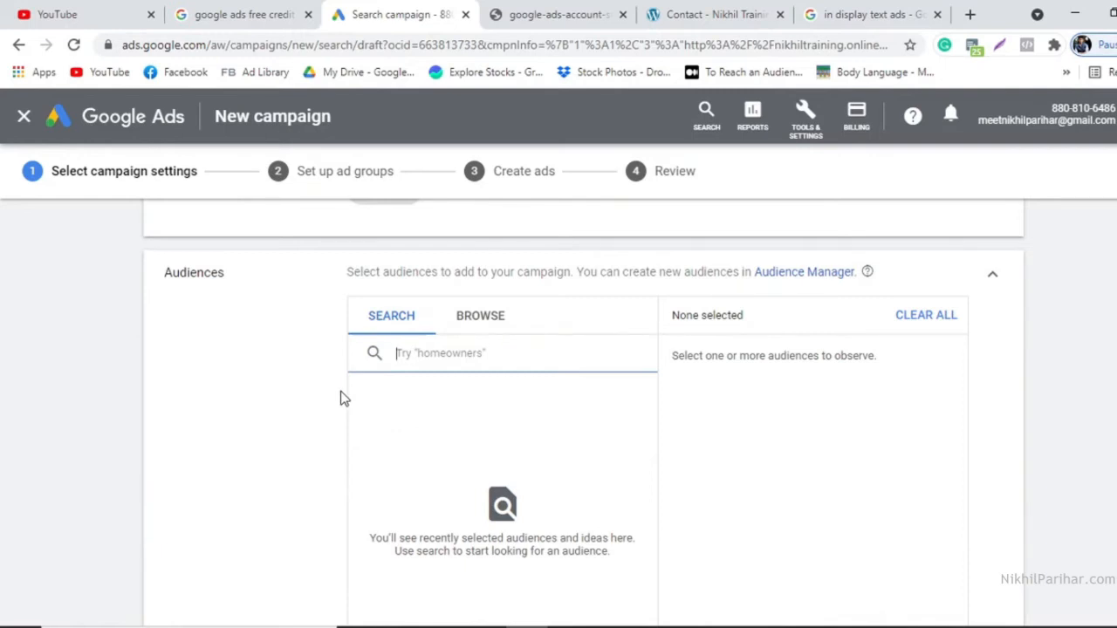
pyautogui.click(477, 325)
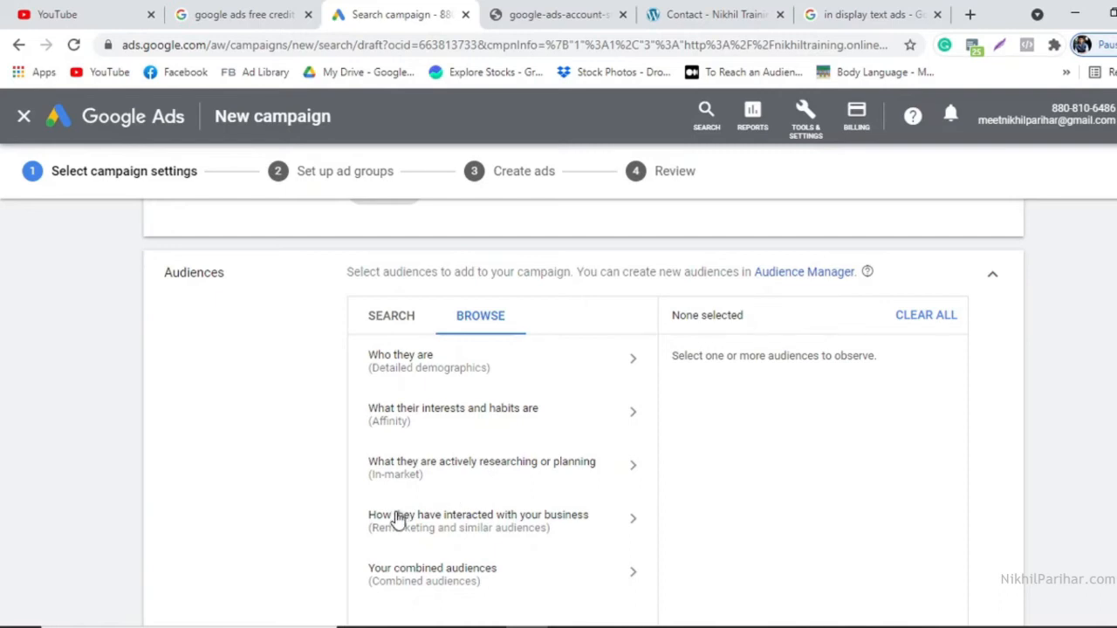
# Look through the detailed demographics audiences, checking the Parental Status and Employment groups, and return to the audience categories
pyautogui.click(492, 368)
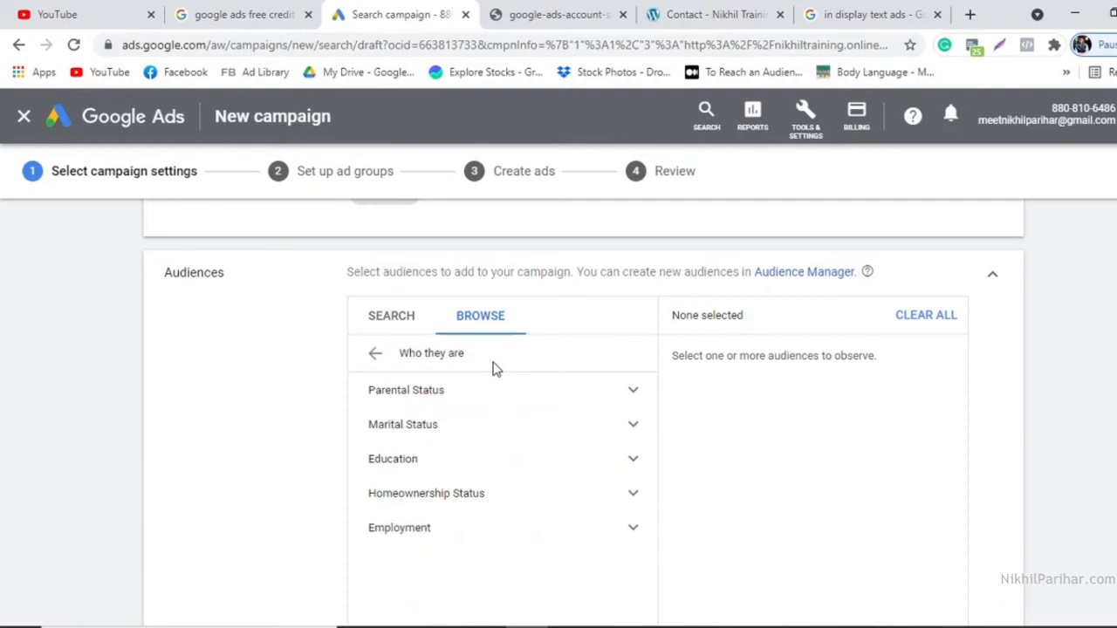
pyautogui.click(481, 409)
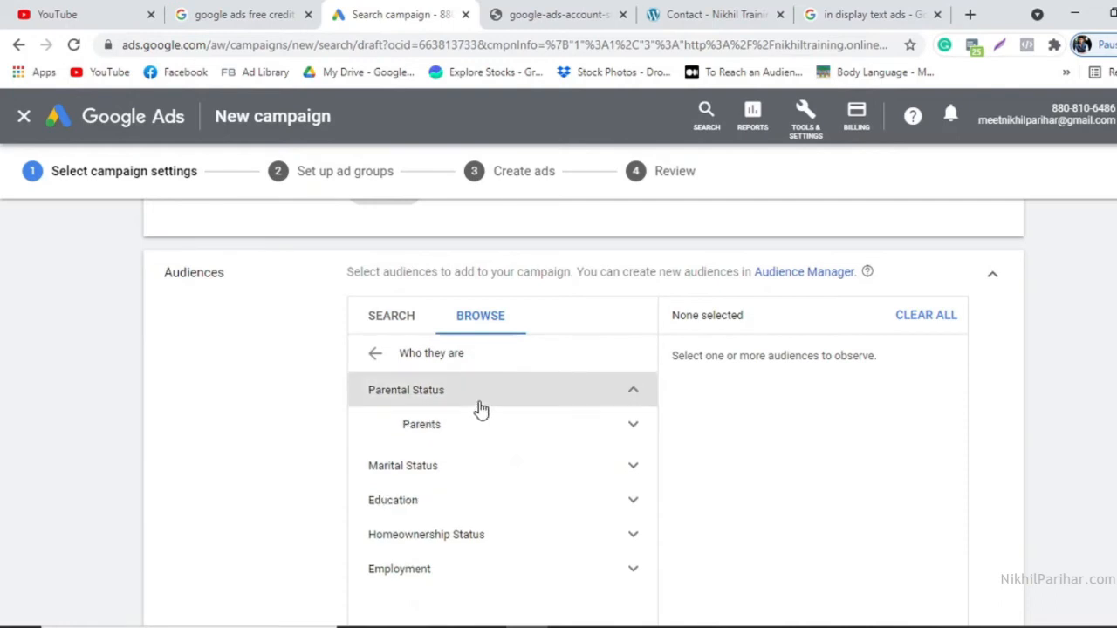
pyautogui.click(490, 399)
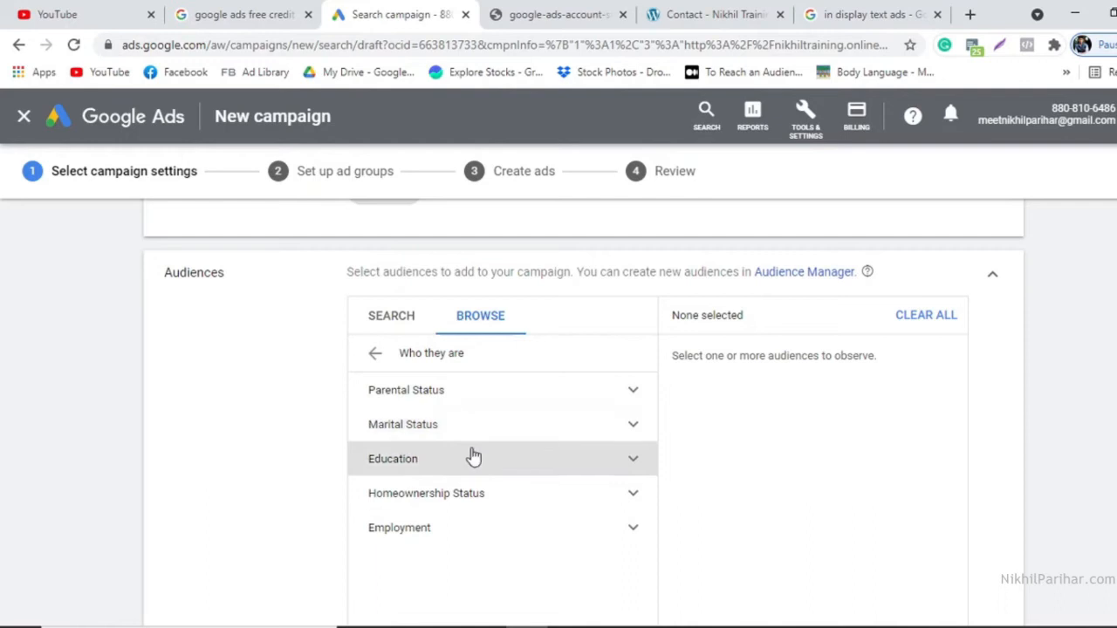
pyautogui.click(467, 530)
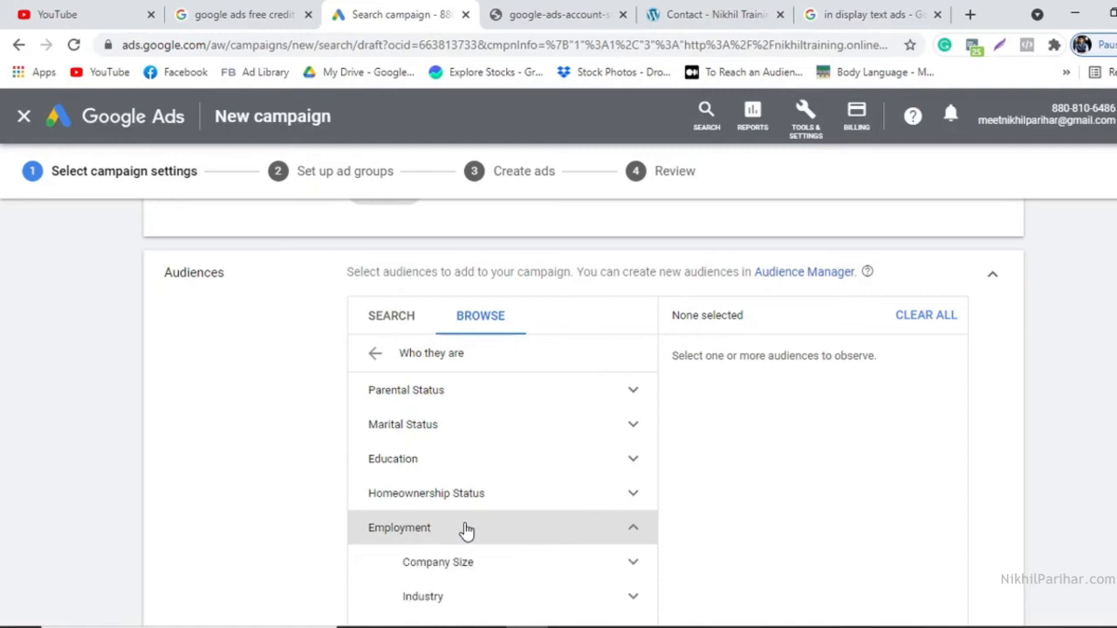
pyautogui.click(466, 529)
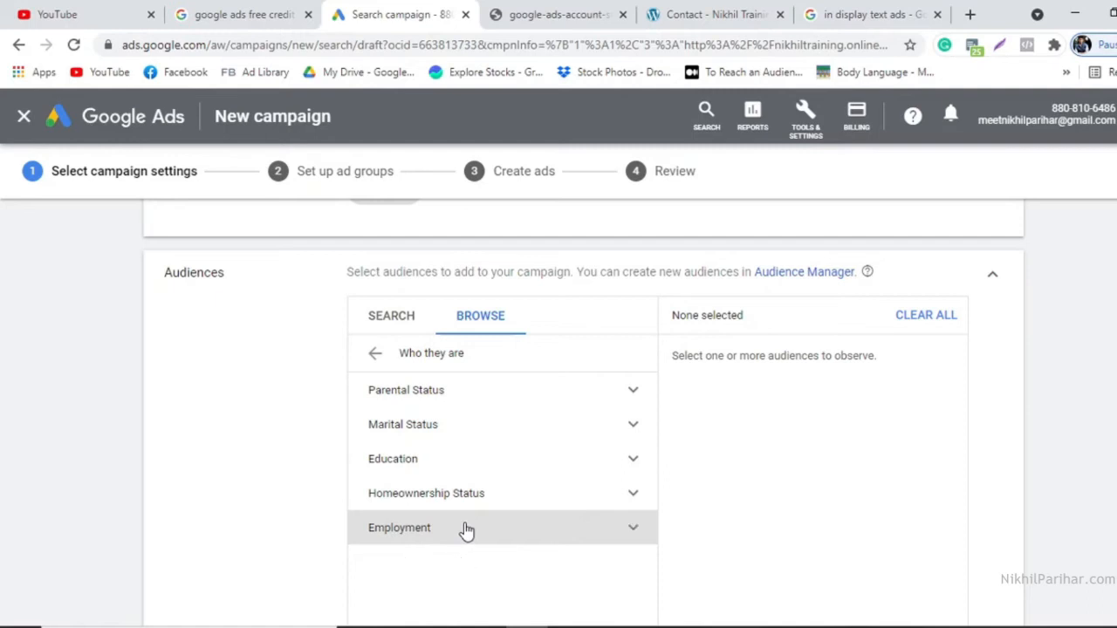
pyautogui.click(375, 354)
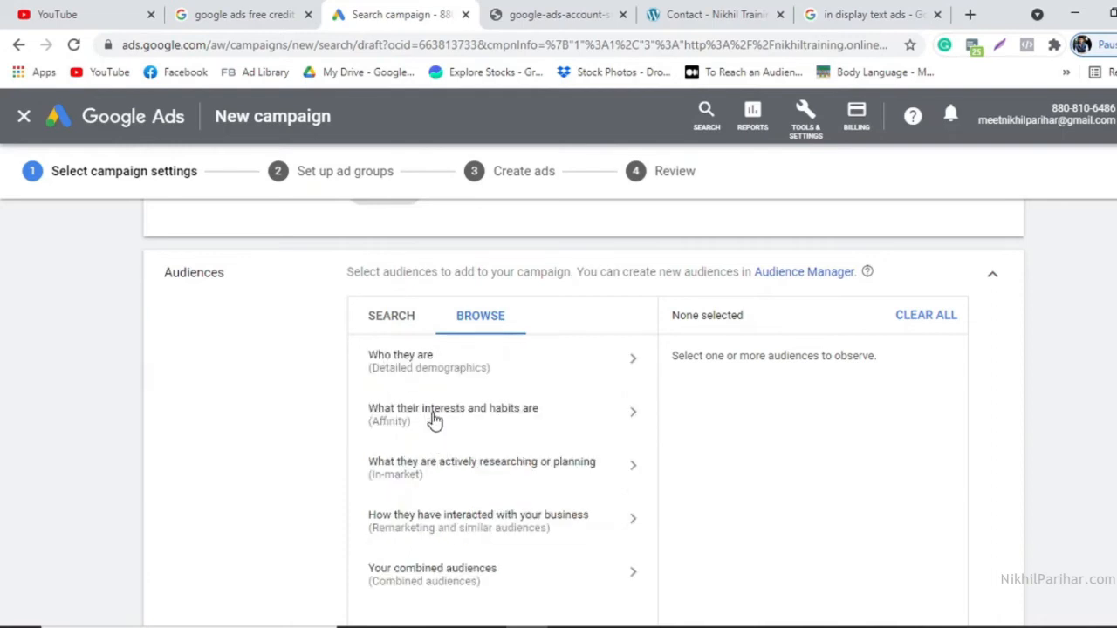
# Examine the list of affinity audiences by interests and habits, and return to the audience categories
pyautogui.click(433, 418)
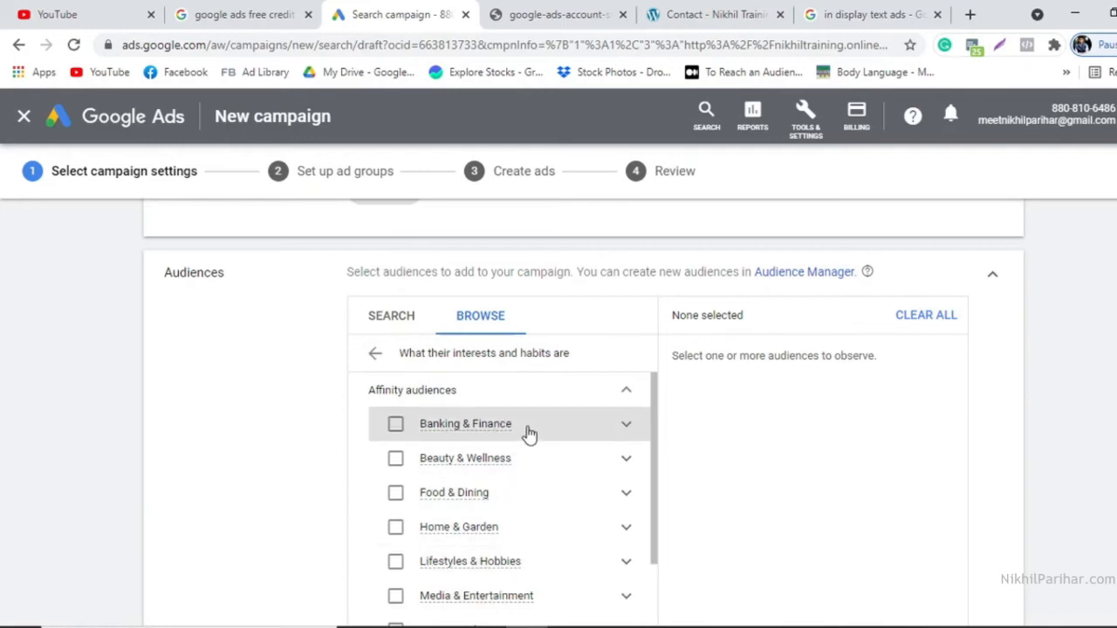
pyautogui.scroll(-2, 526, 431)
pyautogui.scroll(2, 526, 454)
pyautogui.scroll(-3, 524, 484)
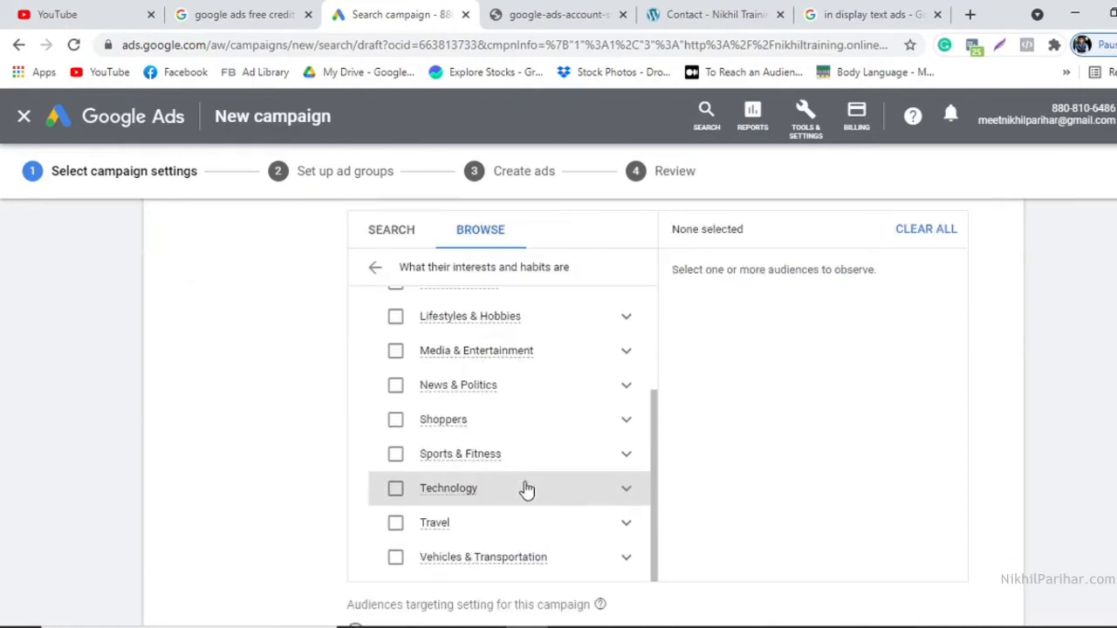
pyautogui.scroll(5, 526, 489)
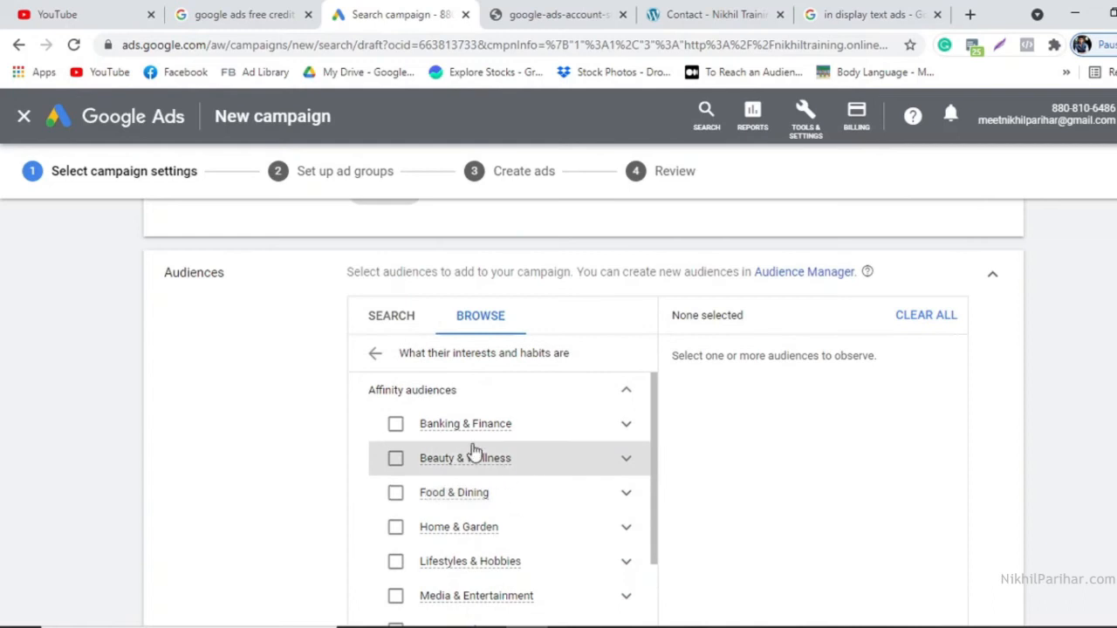
pyautogui.scroll(-2, 521, 448)
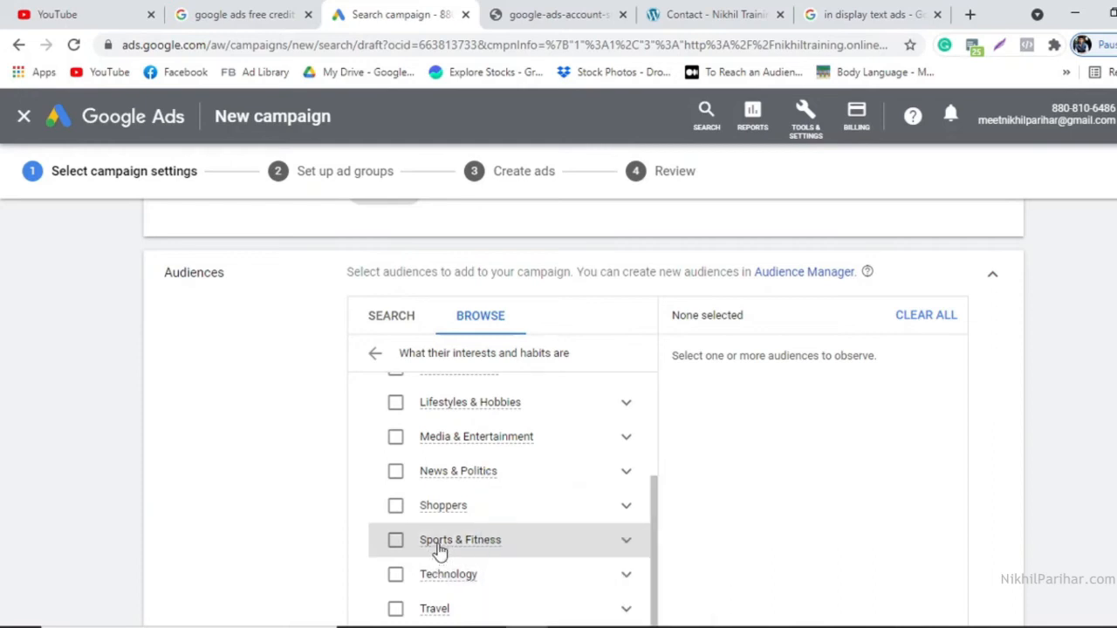
pyautogui.scroll(1, 529, 482)
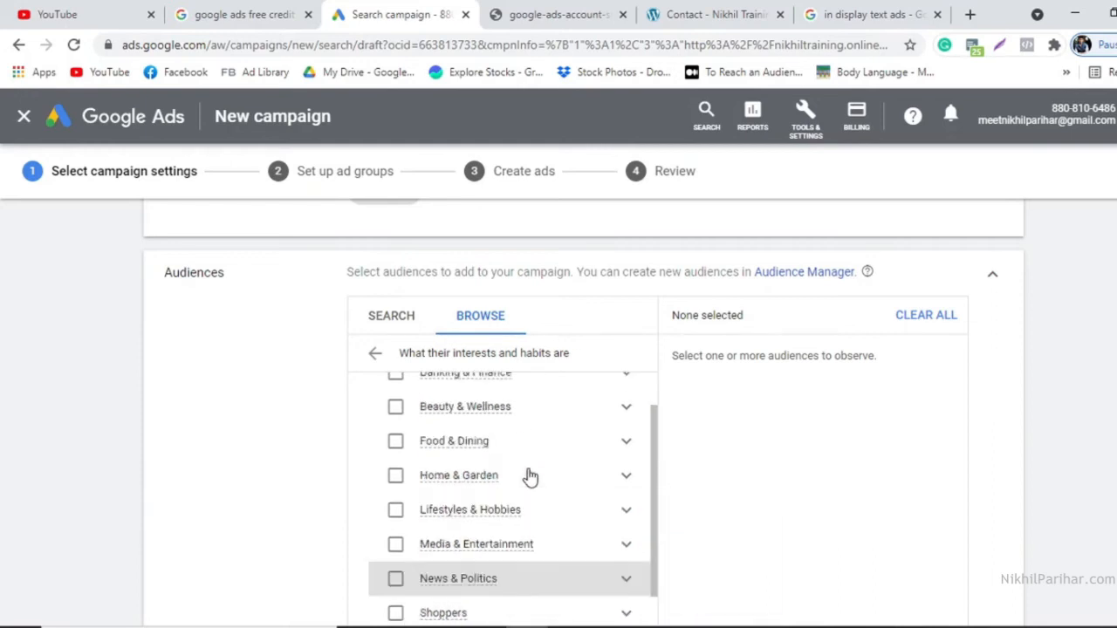
pyautogui.scroll(3, 531, 475)
pyautogui.click(375, 438)
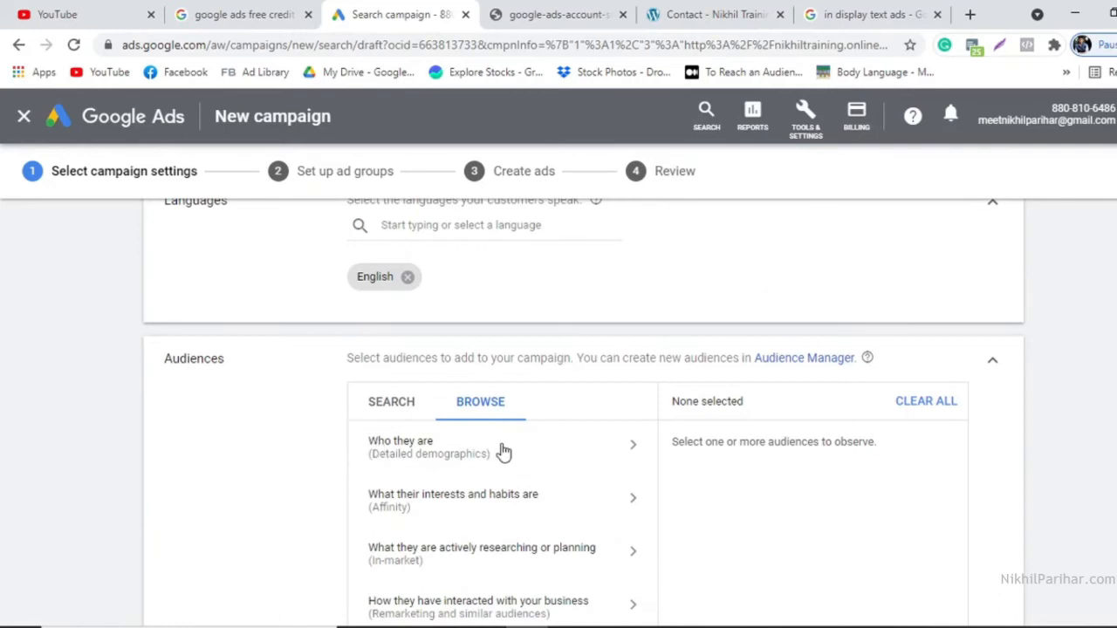
# Open the in-market audiences and browse the list as far as Education and Employment
pyautogui.scroll(-1, 504, 450)
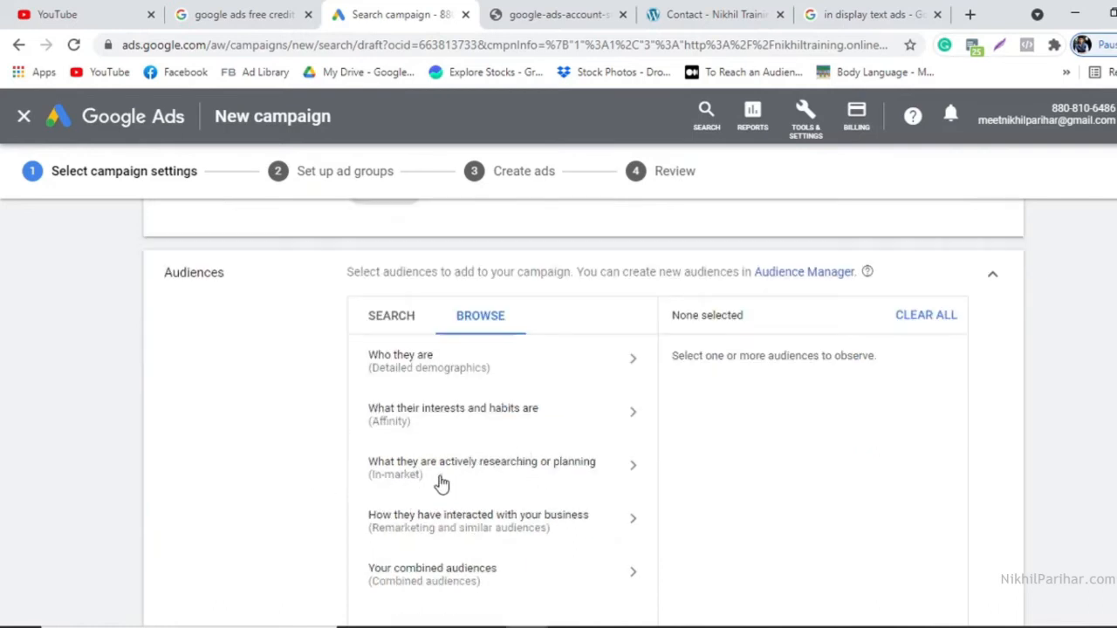
pyautogui.click(472, 465)
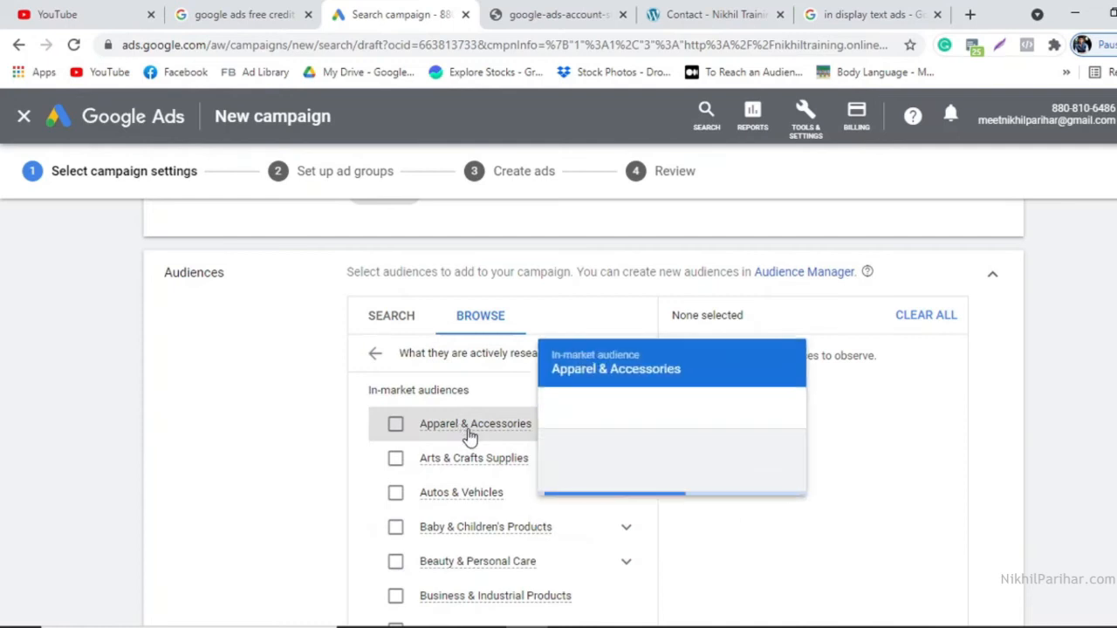
pyautogui.moveTo(484, 464)
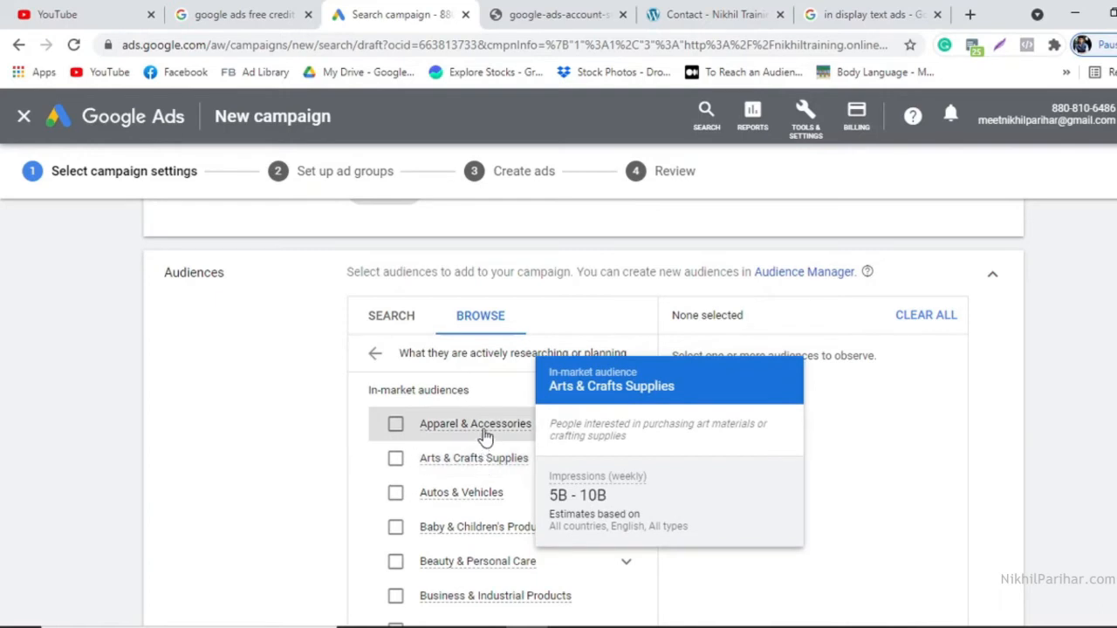
pyautogui.scroll(-2, 474, 449)
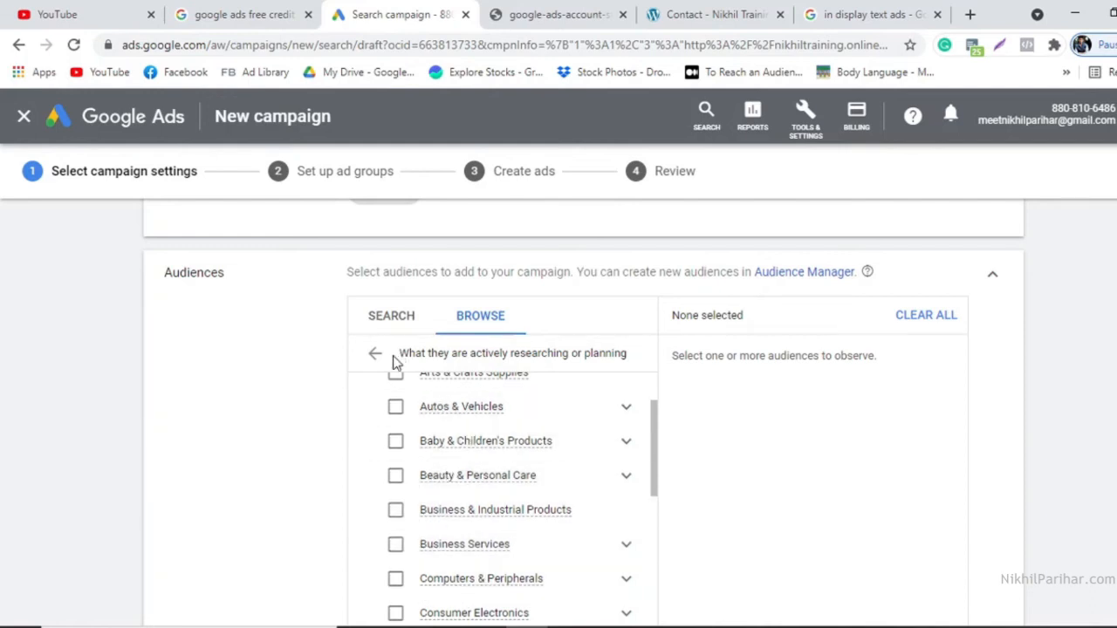
pyautogui.scroll(-1, 515, 471)
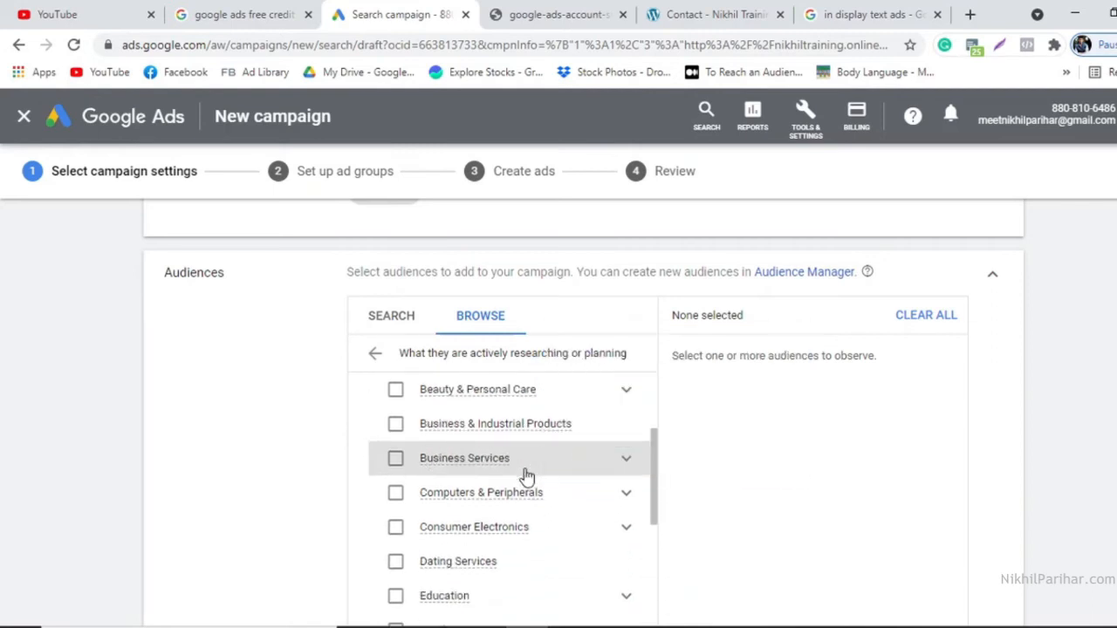
pyautogui.scroll(-1, 526, 475)
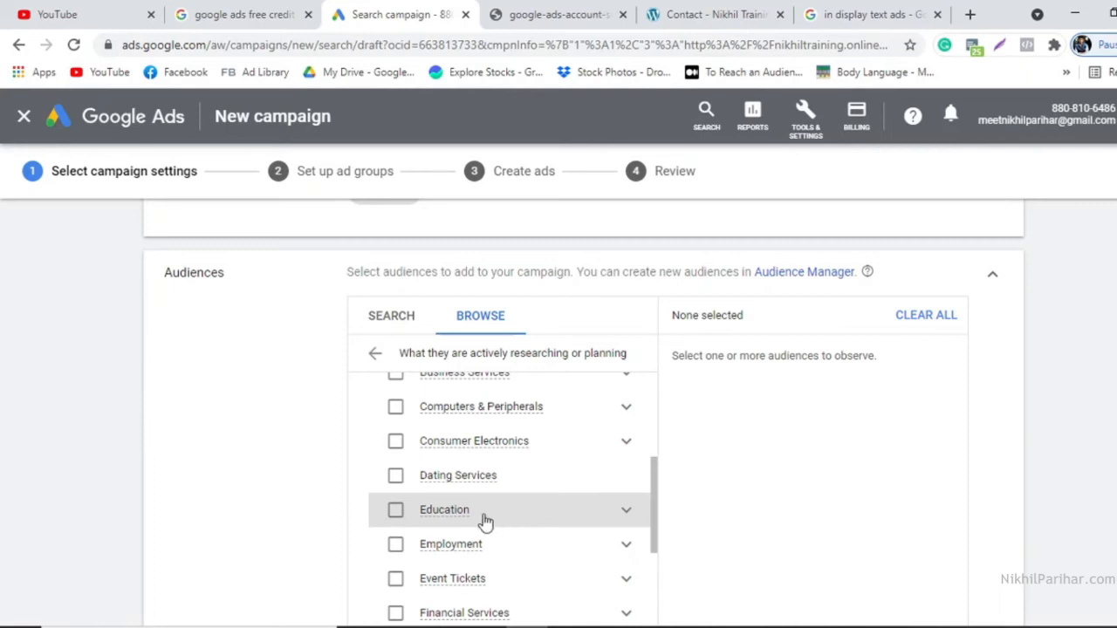
pyautogui.click(538, 545)
pyautogui.scroll(-1, 538, 543)
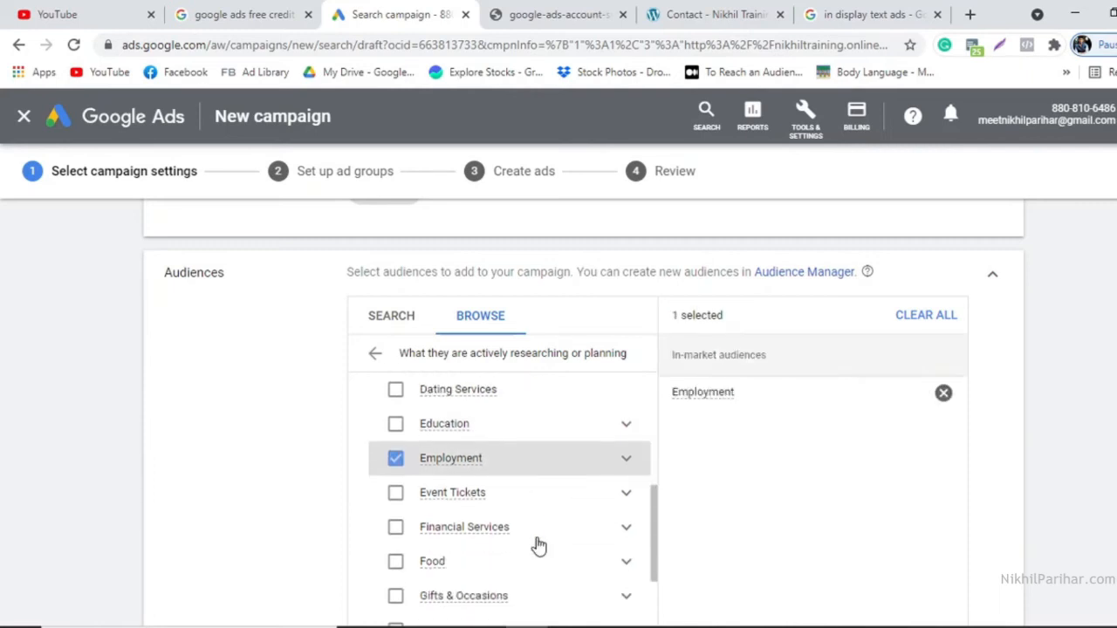
pyautogui.click(395, 463)
# Expand the Employment audiences and select Career Consulting Services, Executive & Management Jobs, IT & Technical Jobs, and Sales & Marketing Jobs
pyautogui.click(625, 460)
pyautogui.scroll(-1, 625, 465)
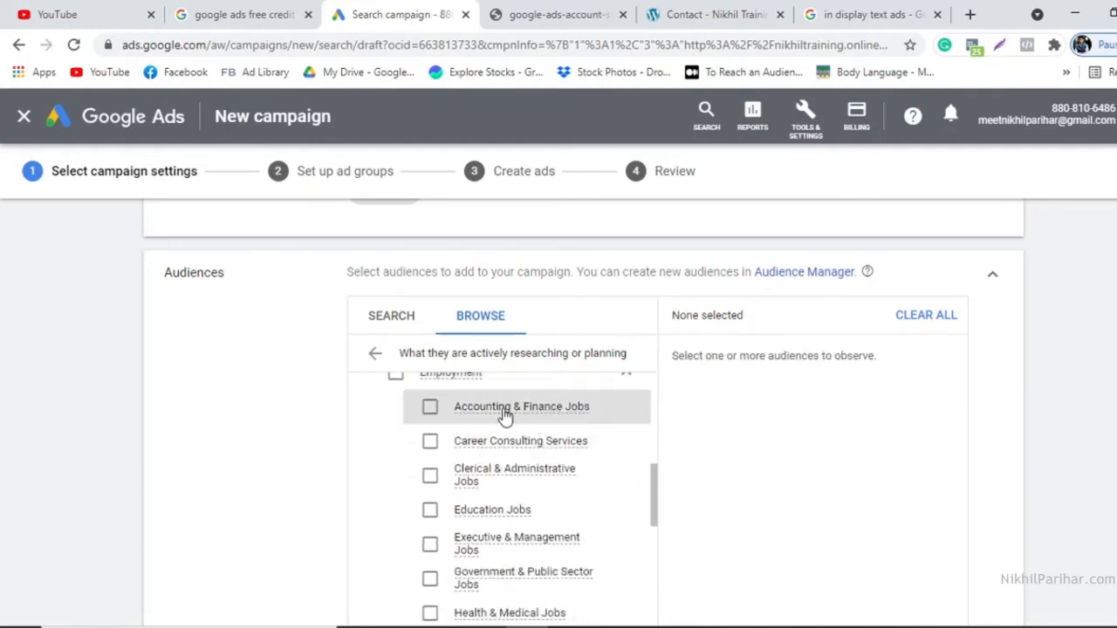
pyautogui.click(430, 447)
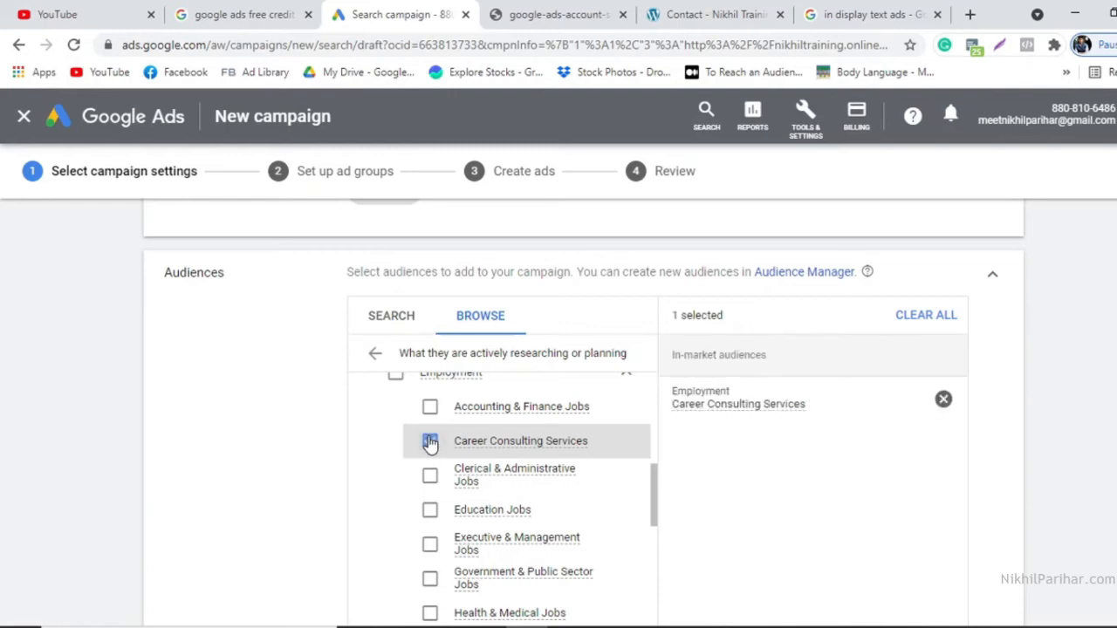
pyautogui.click(431, 546)
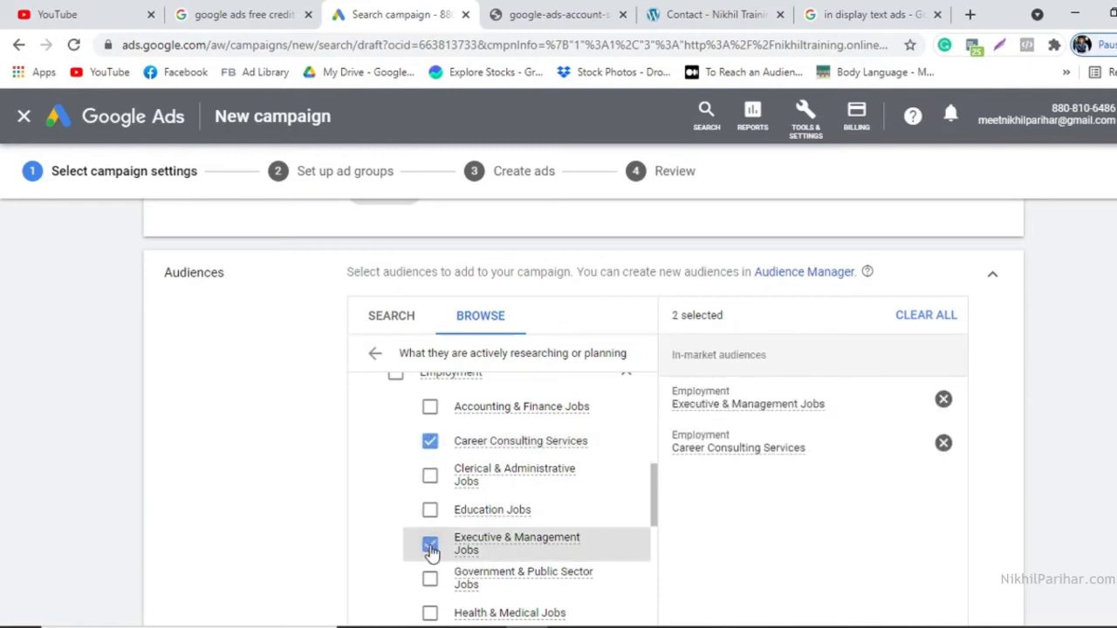
pyautogui.scroll(-1, 430, 549)
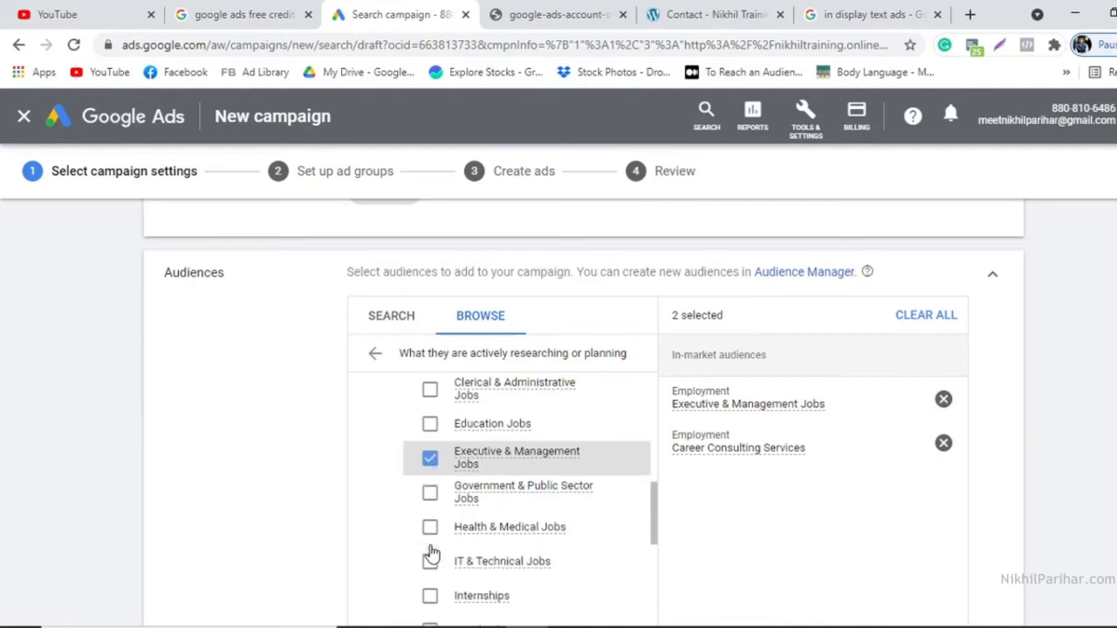
pyautogui.click(430, 564)
pyautogui.scroll(-2, 430, 565)
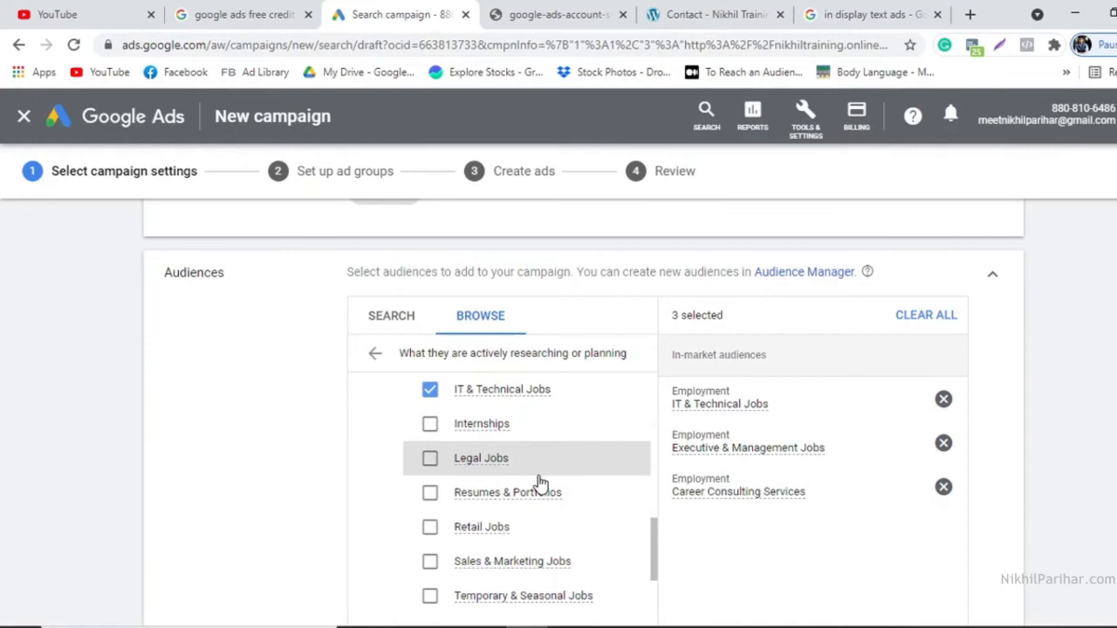
pyautogui.scroll(2, 539, 488)
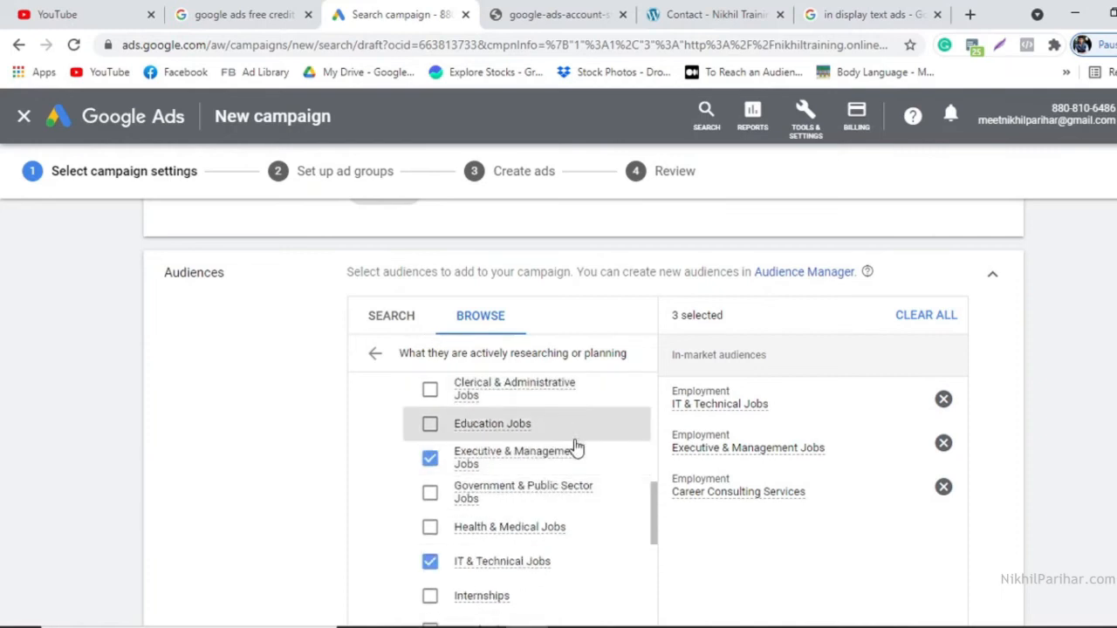
pyautogui.scroll(-3, 574, 447)
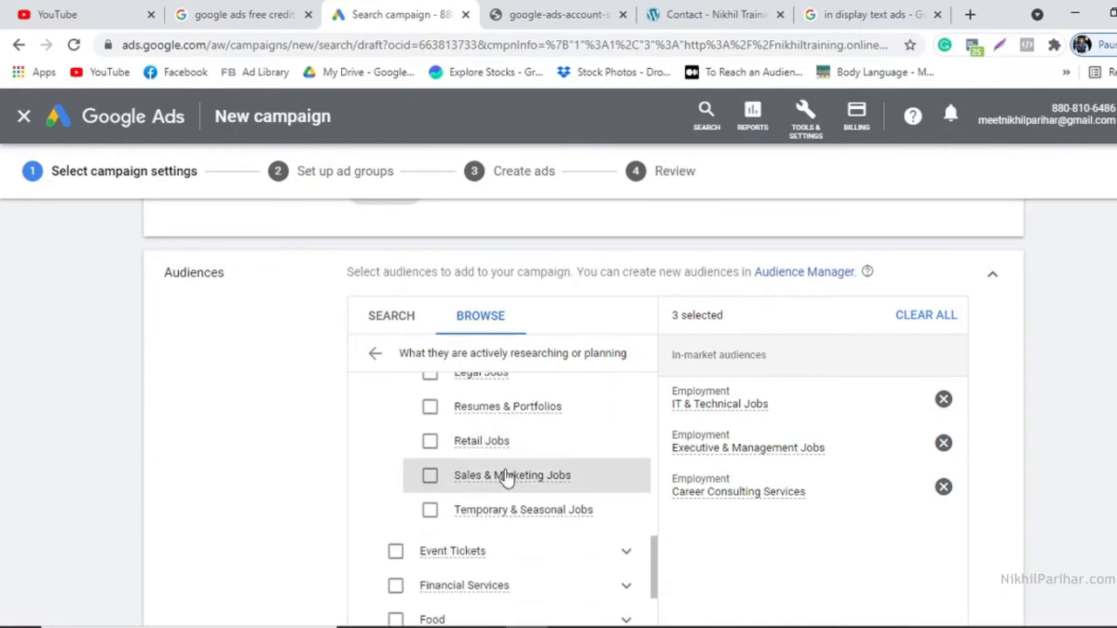
pyautogui.click(429, 479)
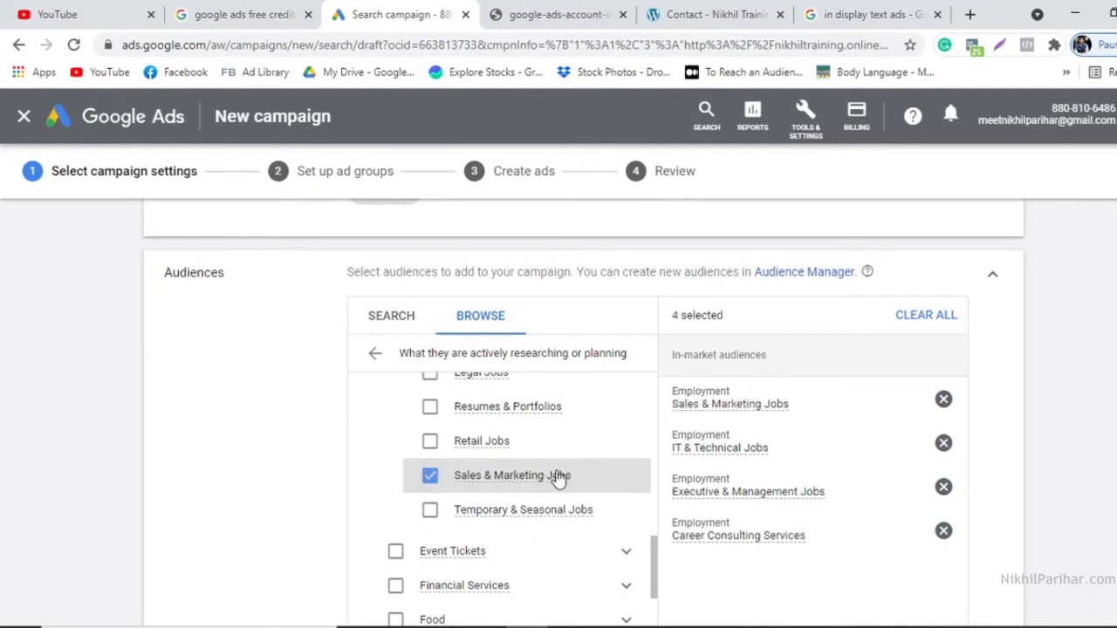
# Return to the audience categories and collapse the Audiences section to proceed to the campaign's budget
pyautogui.scroll(1, 581, 473)
pyautogui.scroll(10, 581, 472)
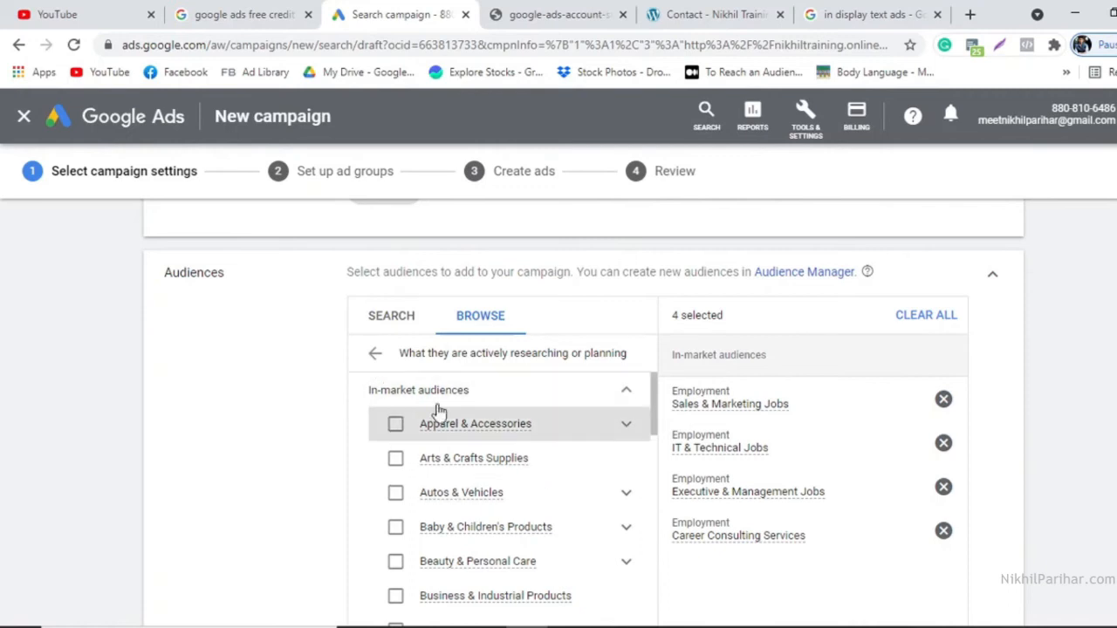
pyautogui.click(374, 354)
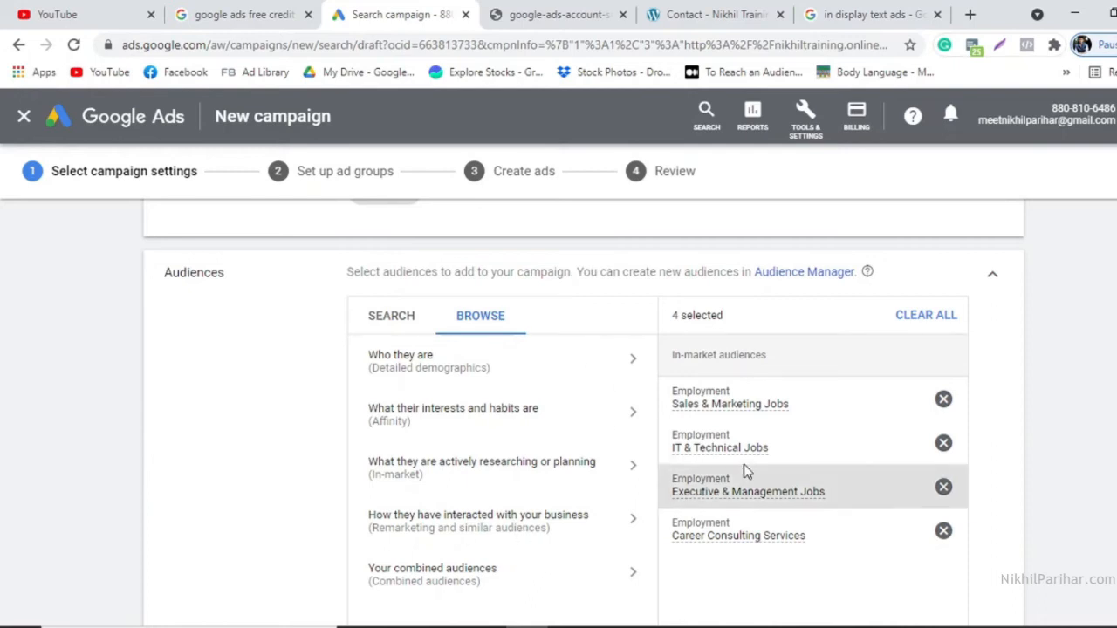
pyautogui.click(992, 276)
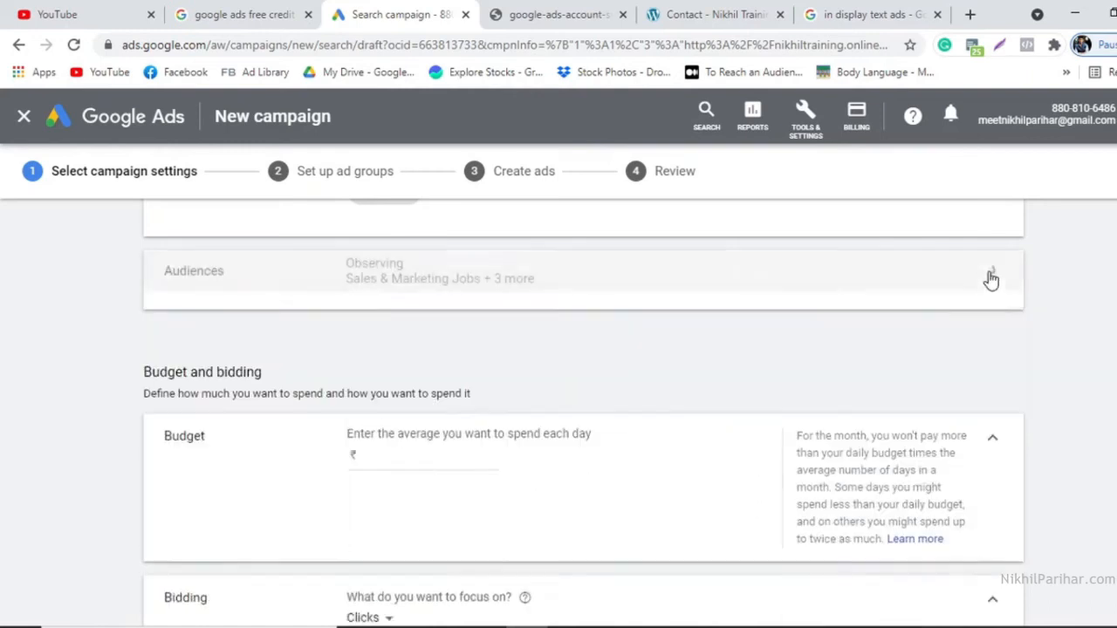
pyautogui.scroll(-1, 506, 343)
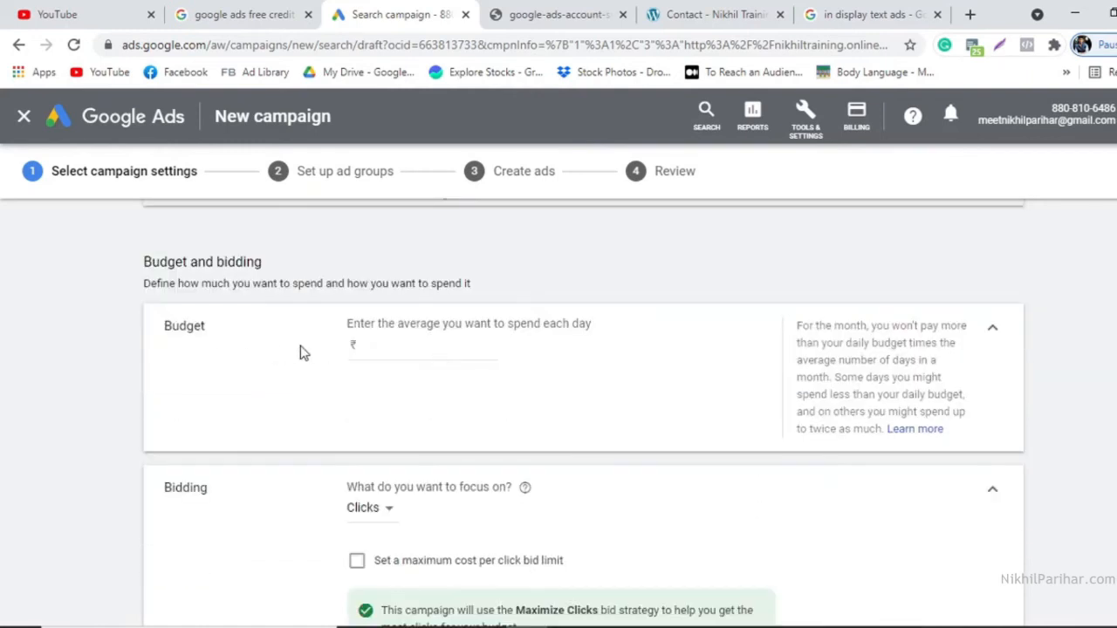
# Set the campaign's average daily budget to ₹1,000
pyautogui.click(439, 345)
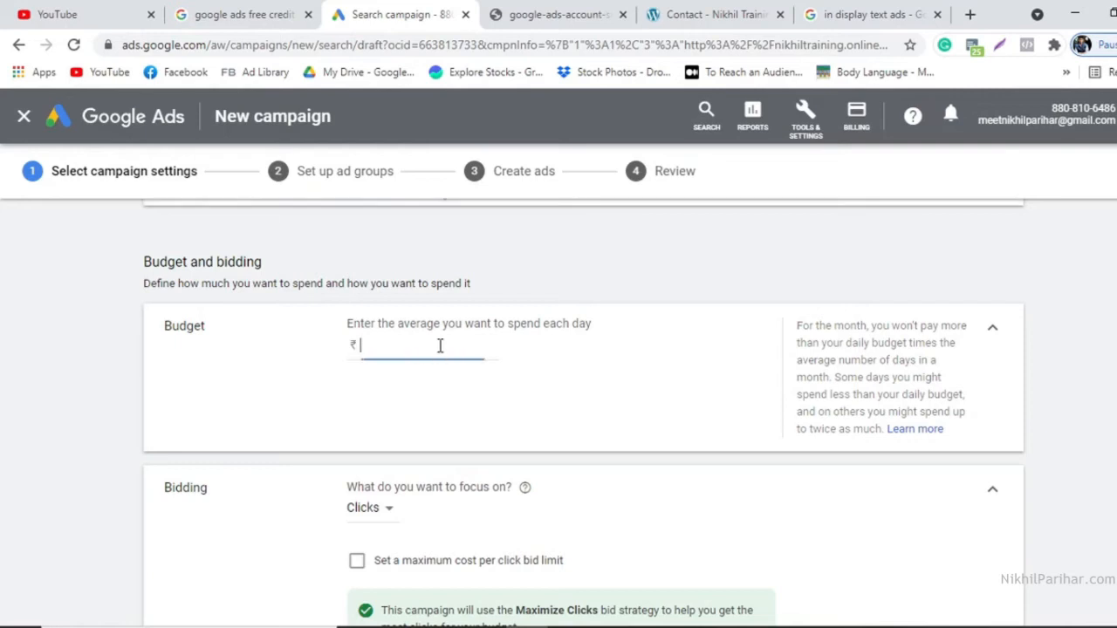
pyautogui.write('000')
pyautogui.click(309, 365)
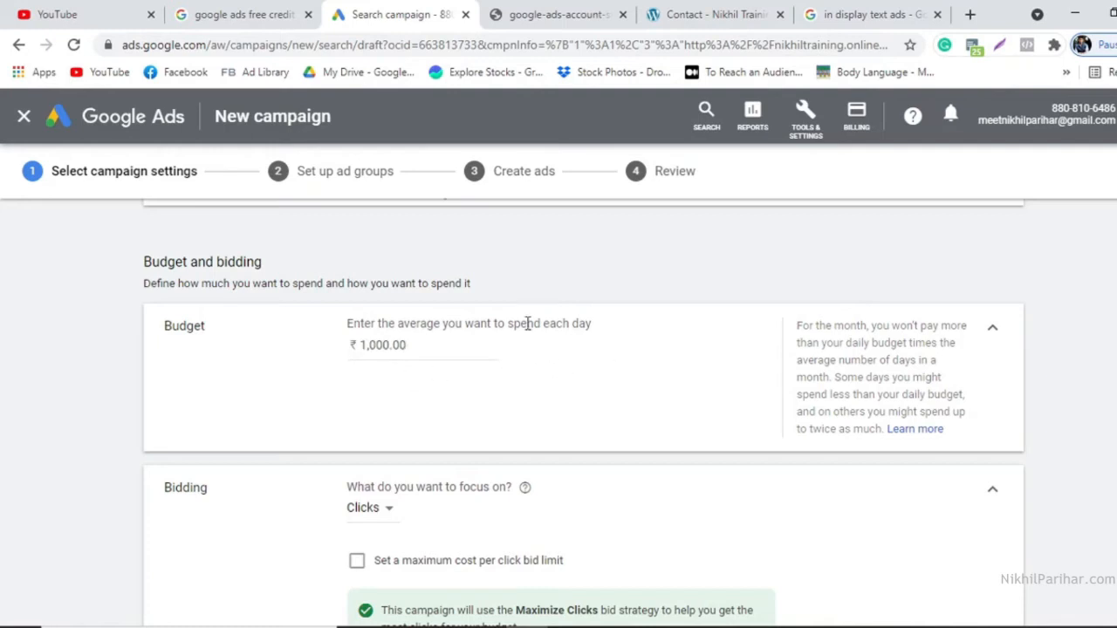
pyautogui.click(457, 345)
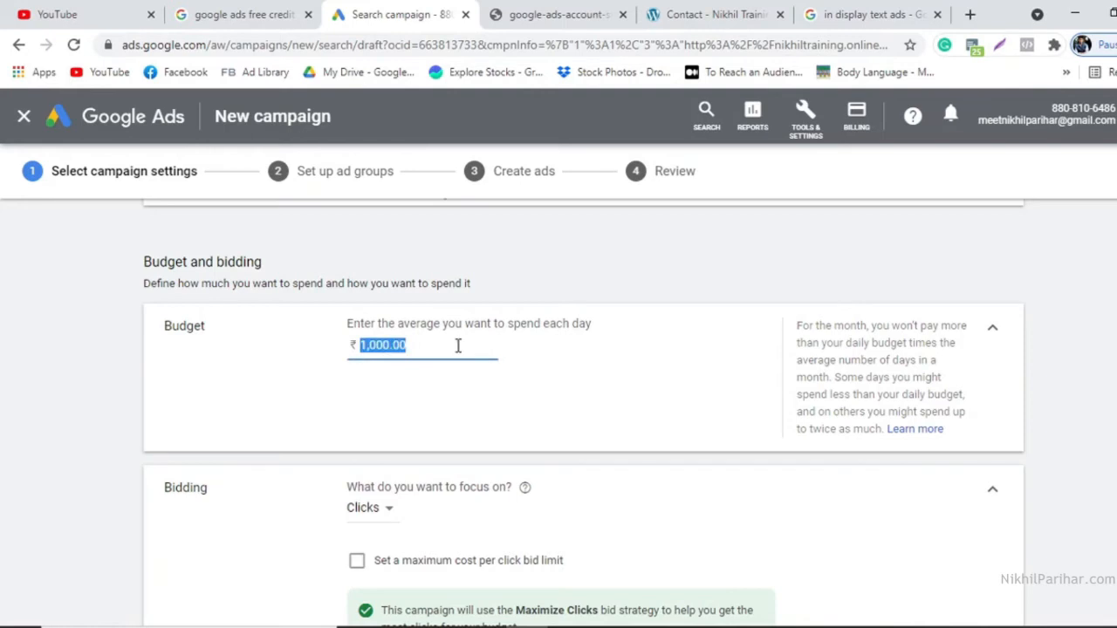
pyautogui.click(579, 369)
# Review the bidding focus options, keep Clicks, and switch to selecting a bid strategy directly
pyautogui.scroll(-2, 578, 369)
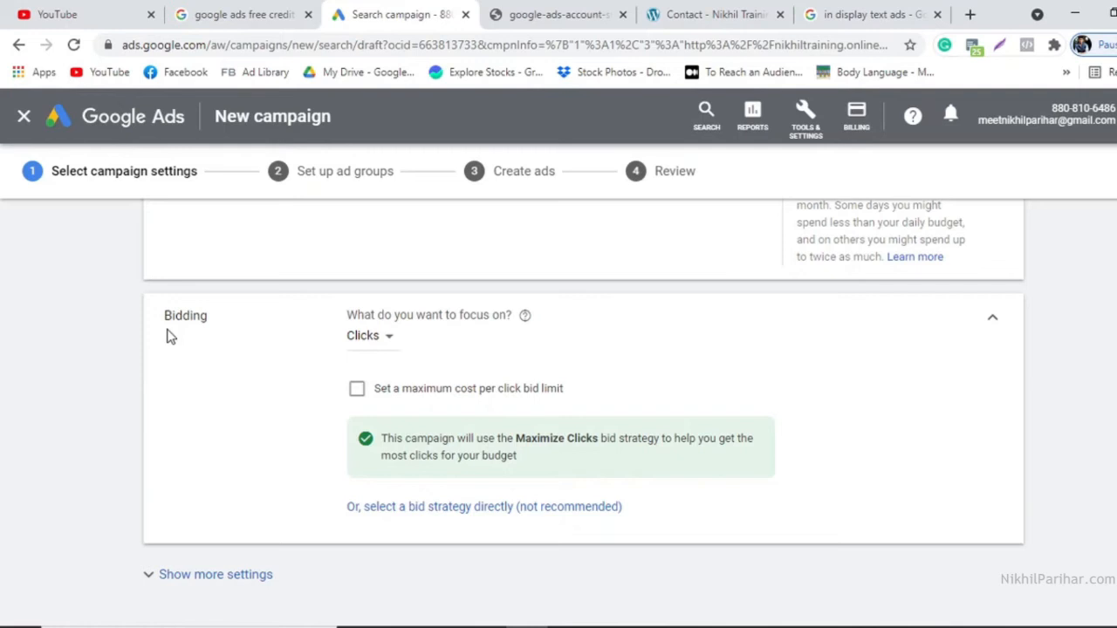
pyautogui.click(388, 342)
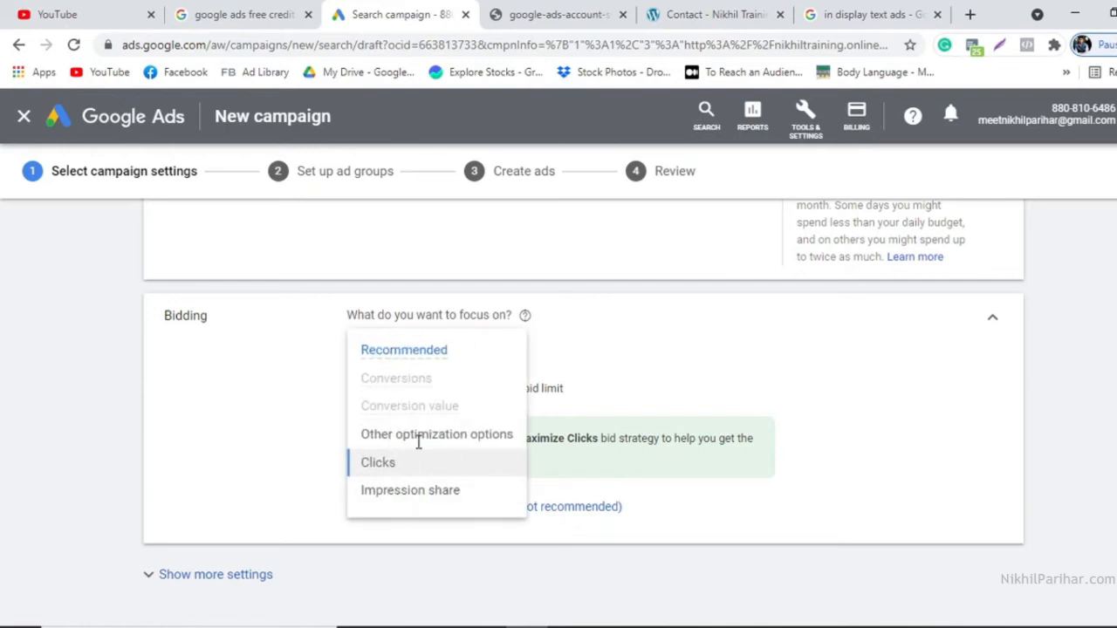
pyautogui.click(281, 382)
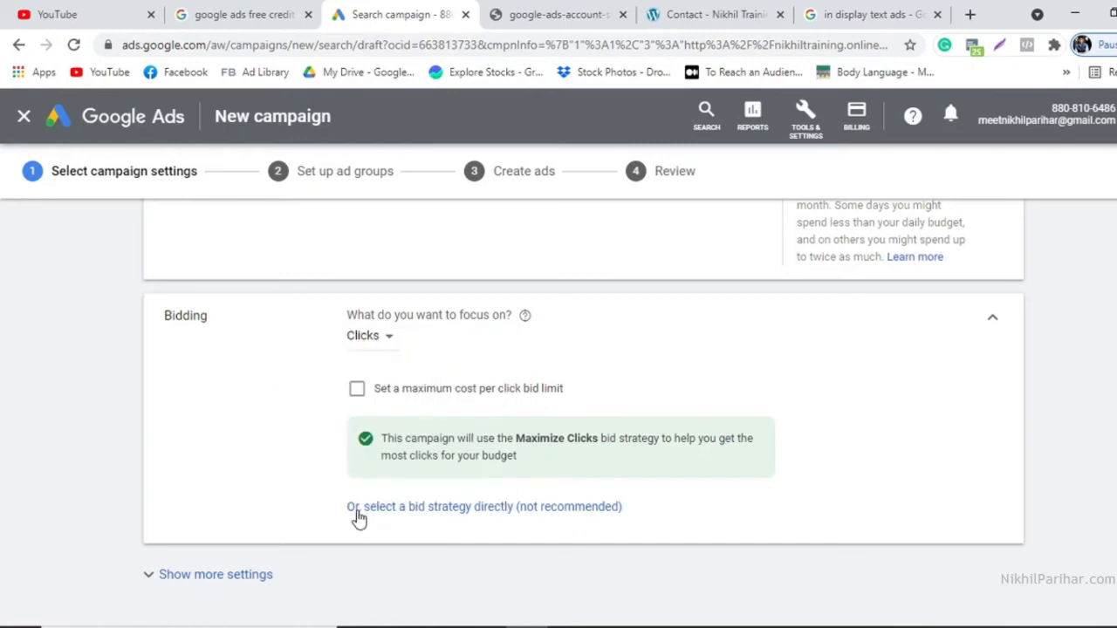
pyautogui.click(416, 507)
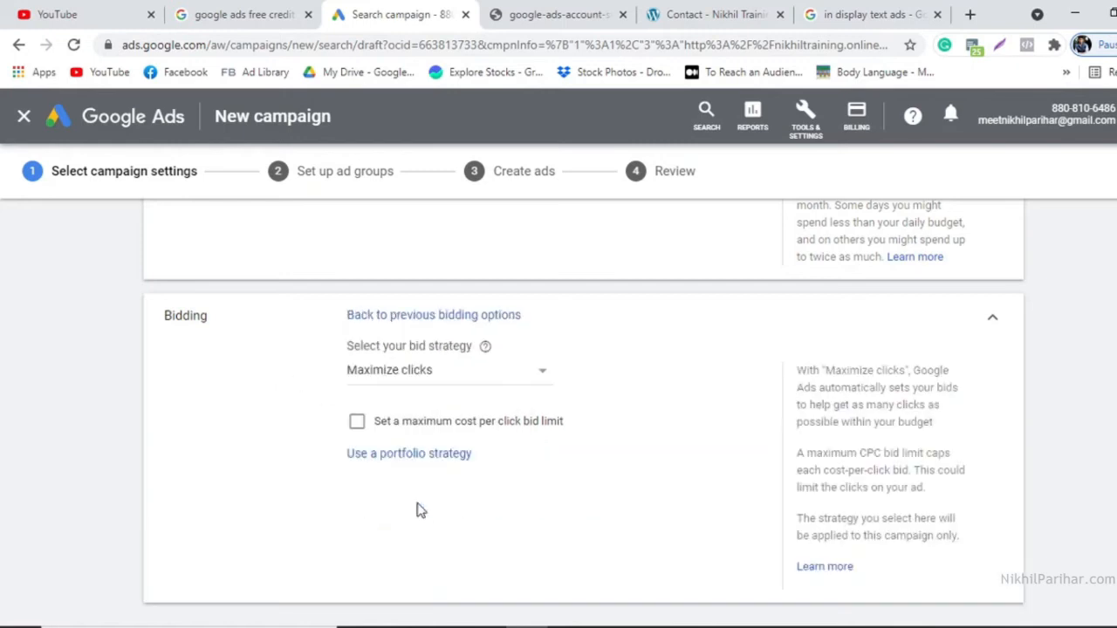
# Try Target CPA and Target impression share as the campaign's bid strategy
pyautogui.click(468, 378)
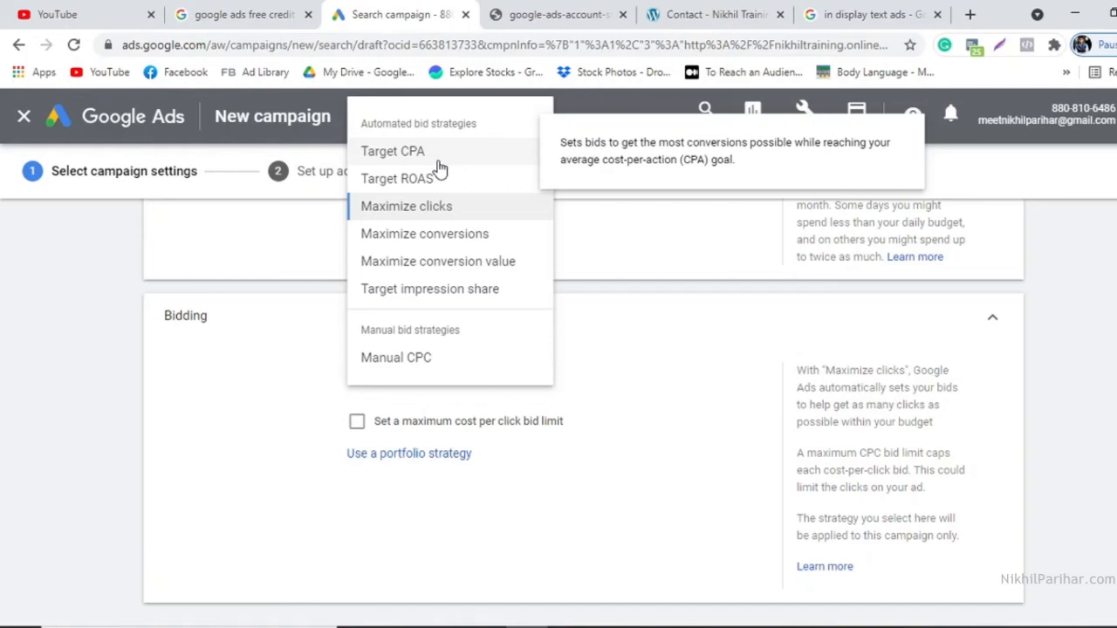
pyautogui.click(394, 151)
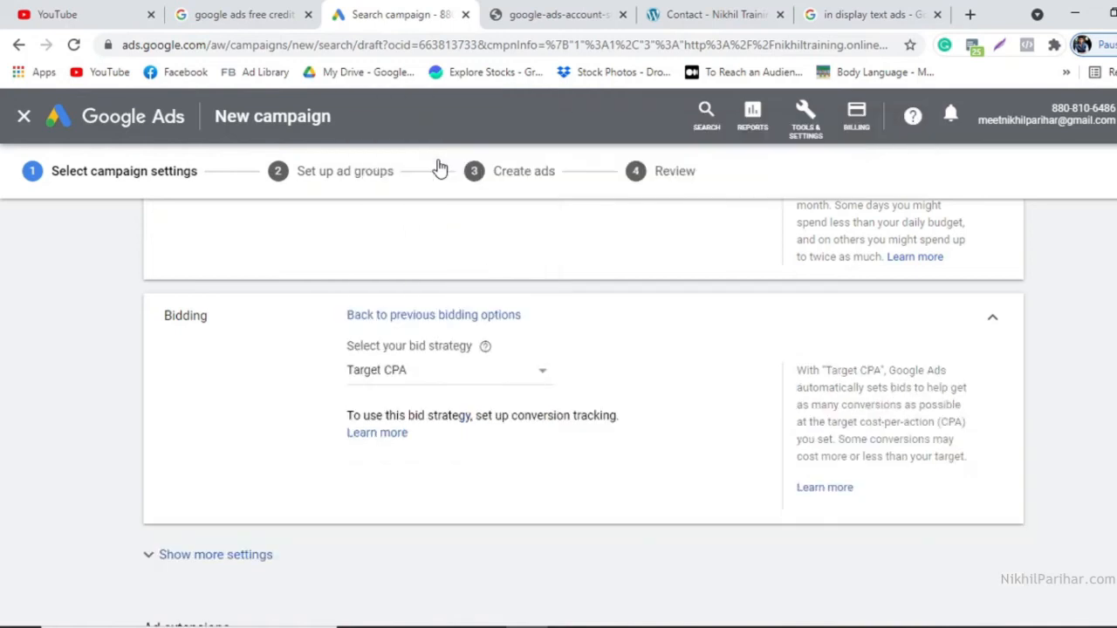
pyautogui.click(472, 385)
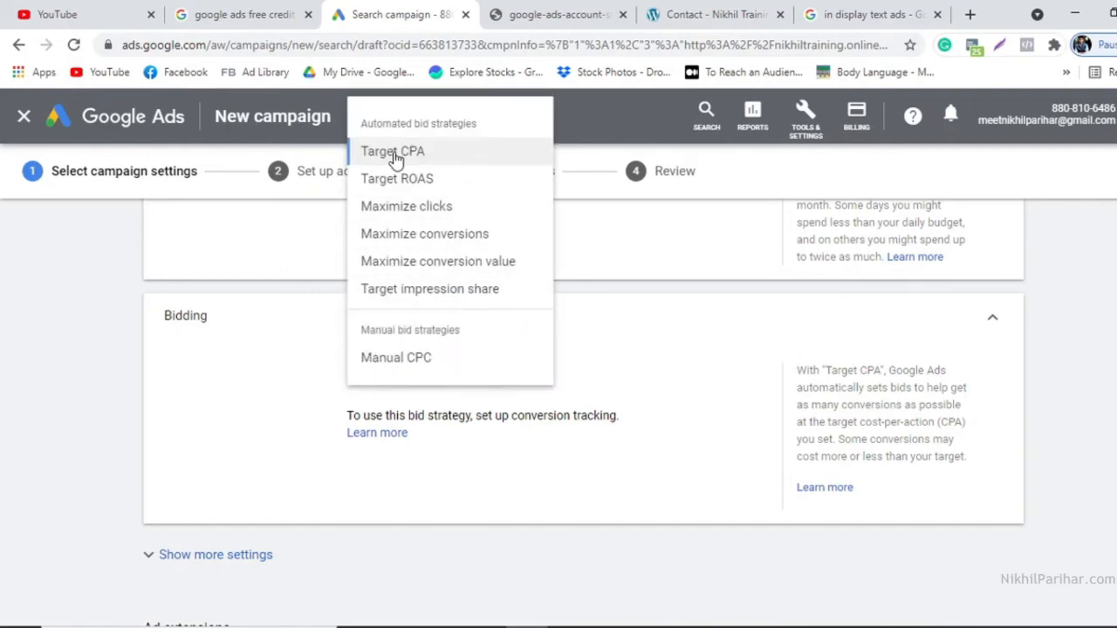
pyautogui.moveTo(415, 153)
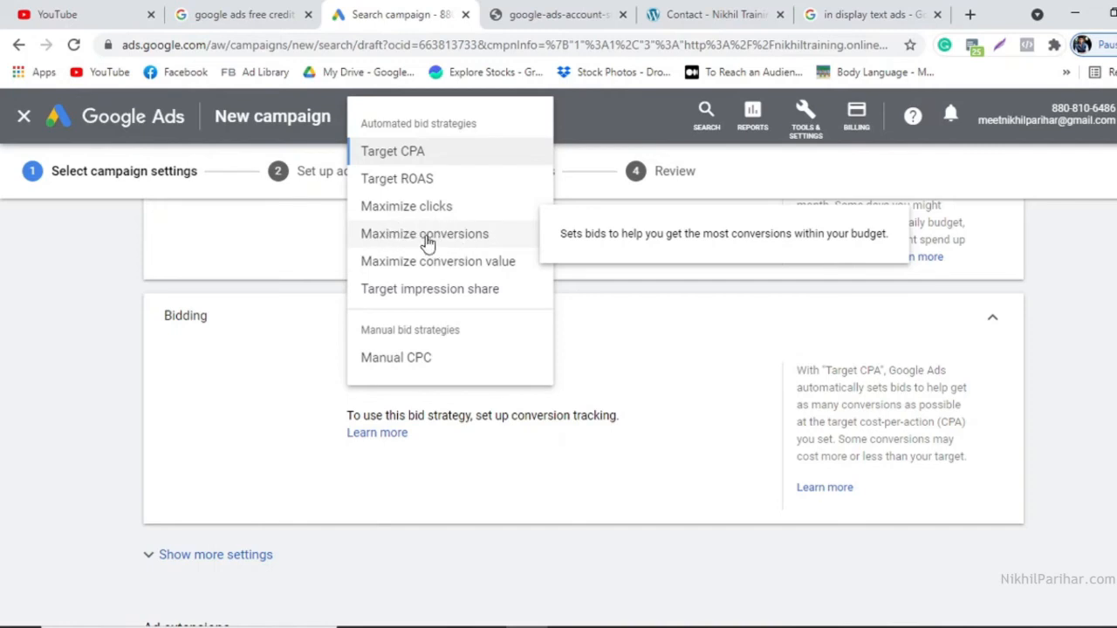
pyautogui.click(480, 290)
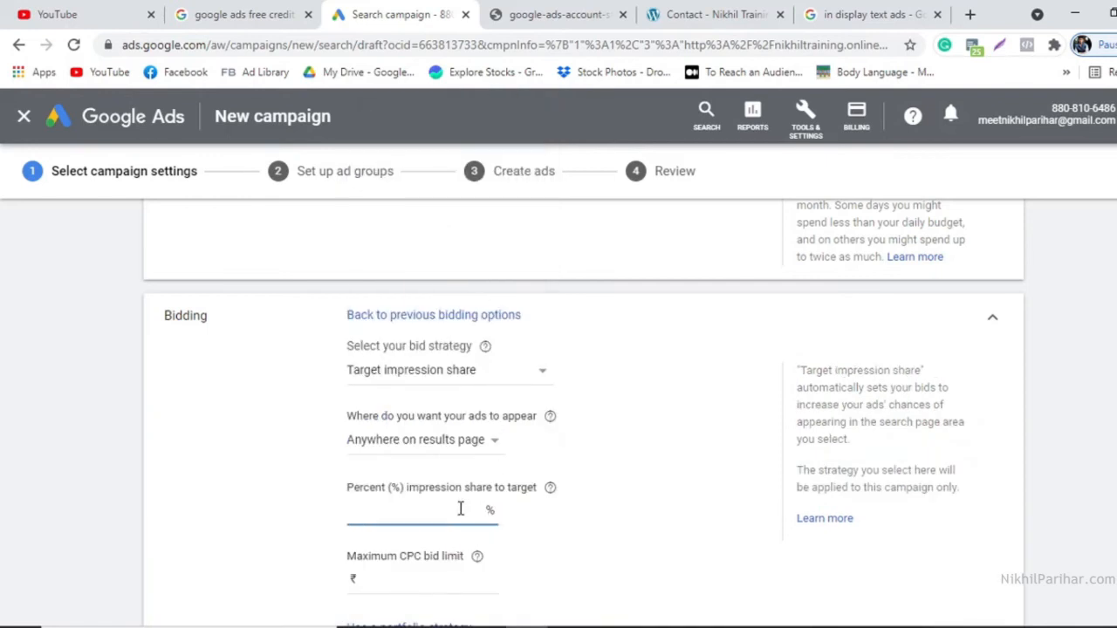
pyautogui.write('5')
pyautogui.press('BackSpace')
pyautogui.press('BackSpace')
pyautogui.click(625, 507)
# Choose the Maximize clicks bid strategy and set a maximum CPC bid limit of ₹10
pyautogui.click(504, 384)
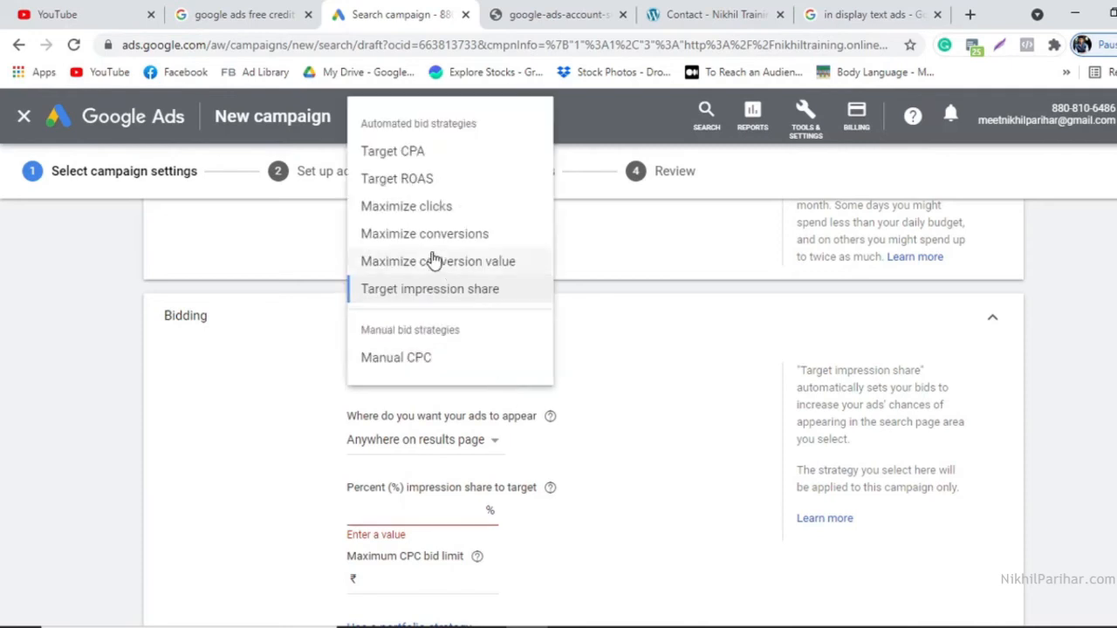
pyautogui.moveTo(434, 260)
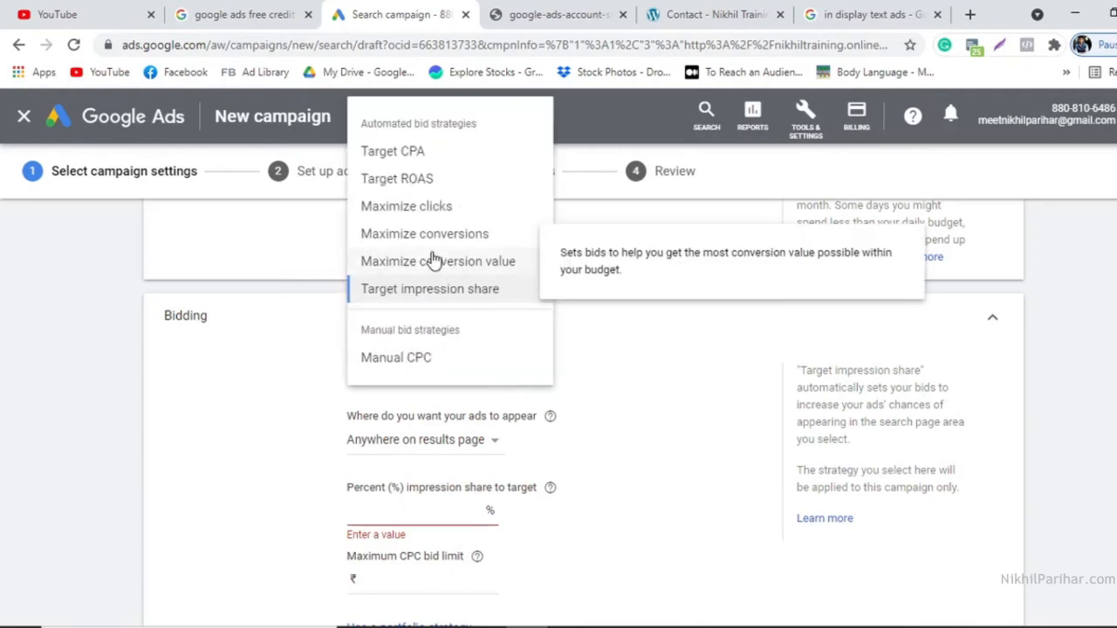
pyautogui.click(387, 215)
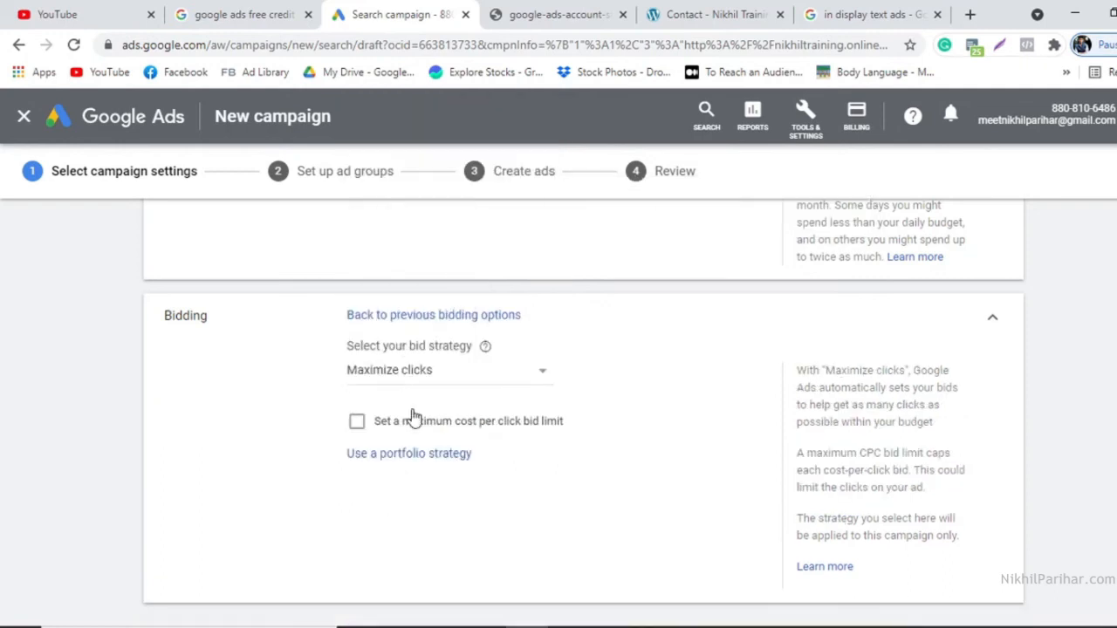
pyautogui.click(358, 424)
pyautogui.click(388, 473)
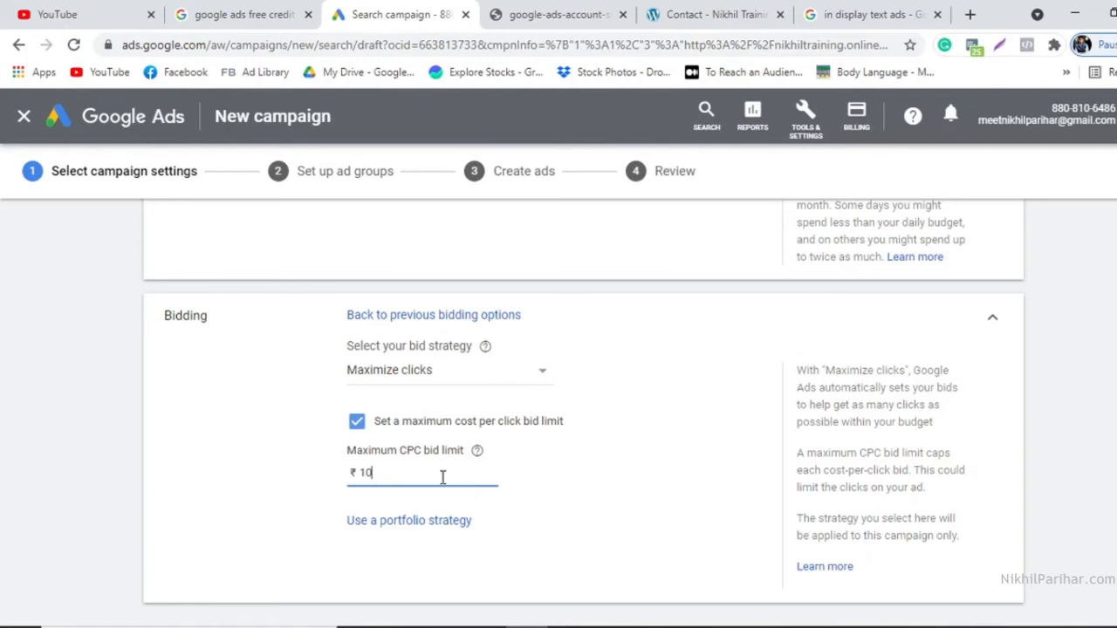
pyautogui.click(172, 435)
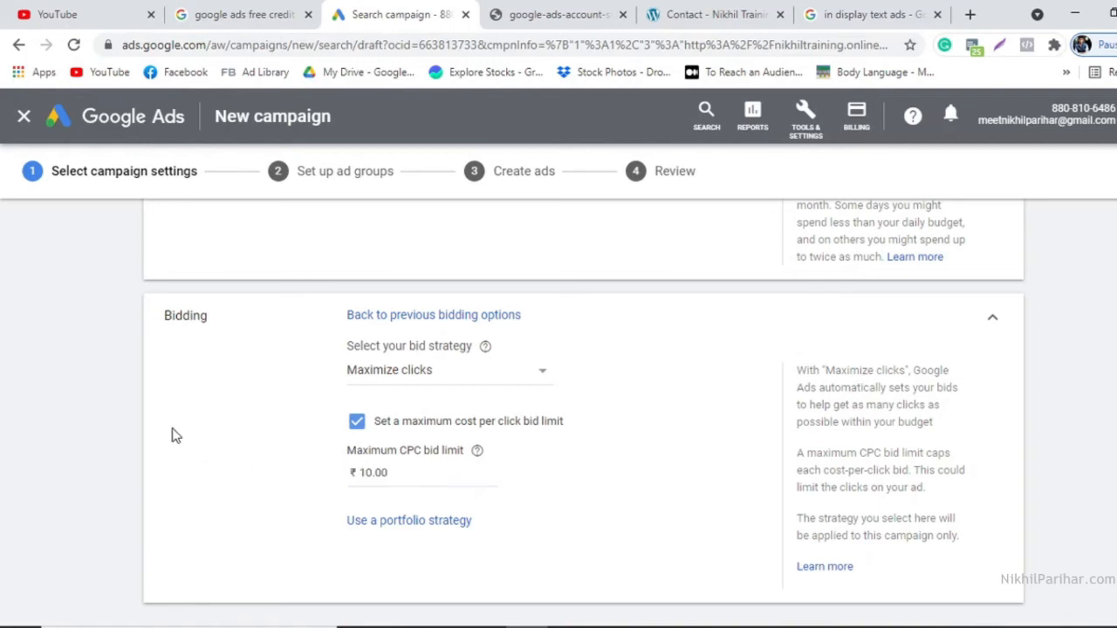
# Show the additional campaign settings and examine the Conversions and Ad rotation options
pyautogui.scroll(-2, 252, 436)
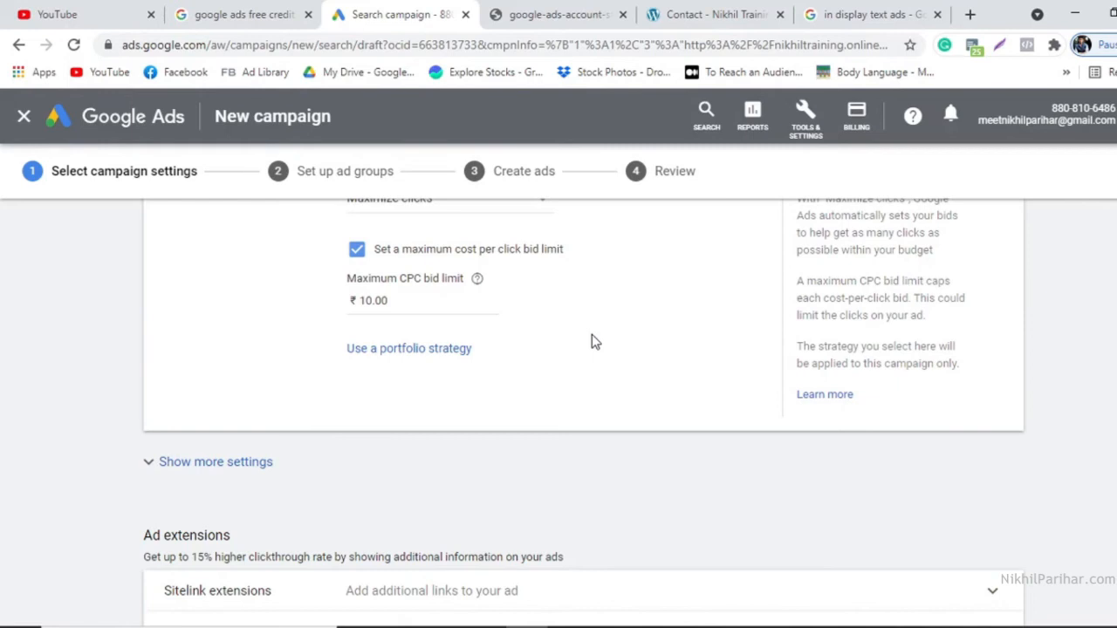
pyautogui.scroll(-2, 591, 340)
pyautogui.click(242, 297)
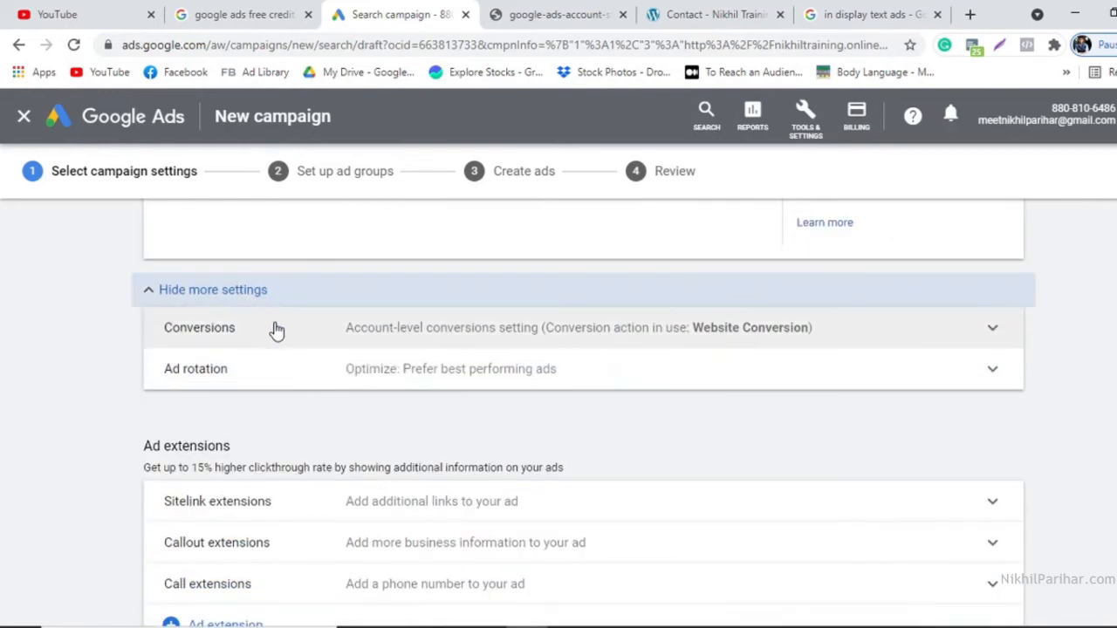
pyautogui.click(519, 325)
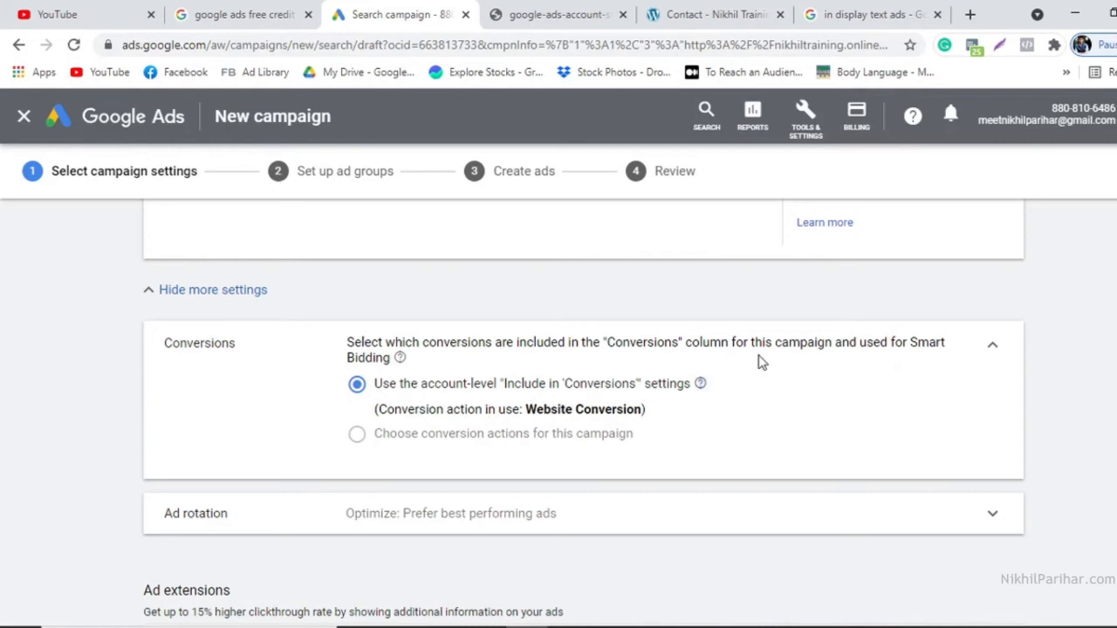
pyautogui.click(992, 349)
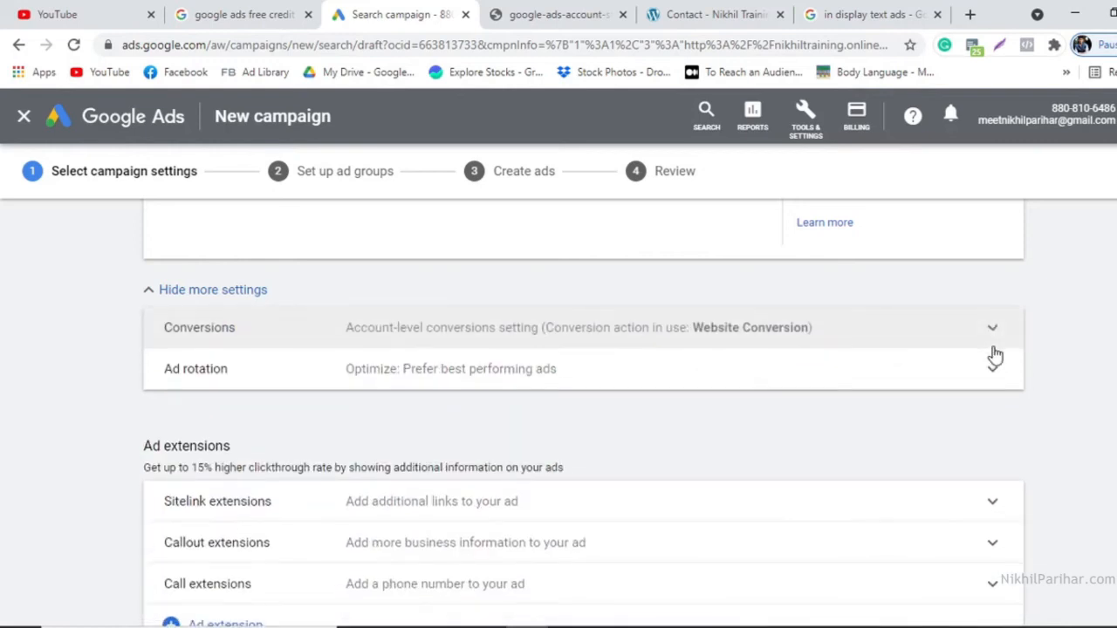
pyautogui.click(881, 384)
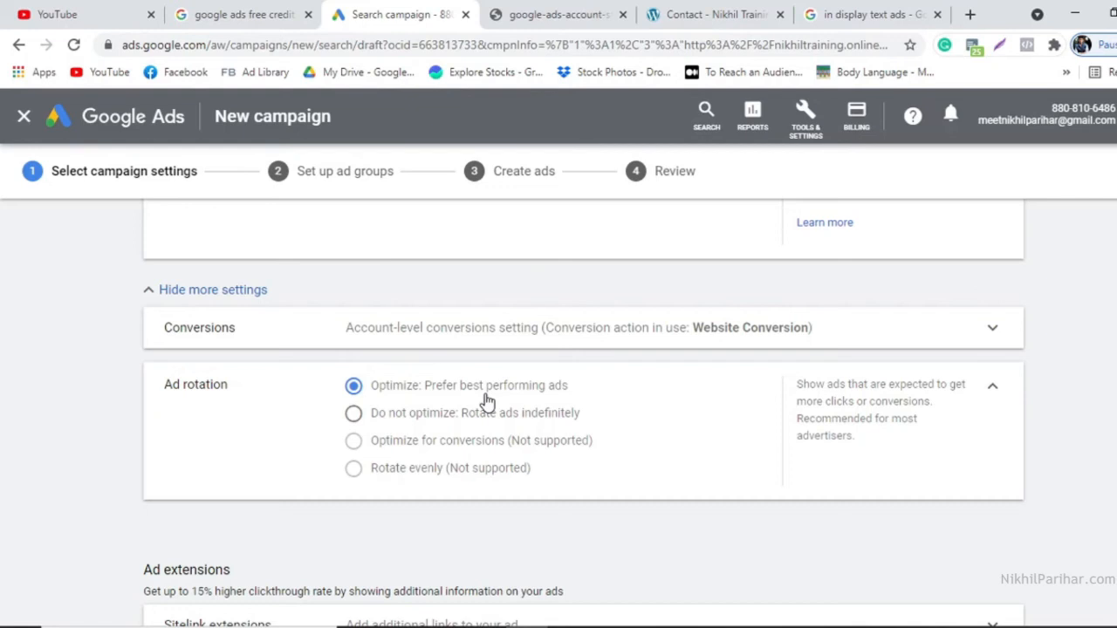
pyautogui.click(989, 389)
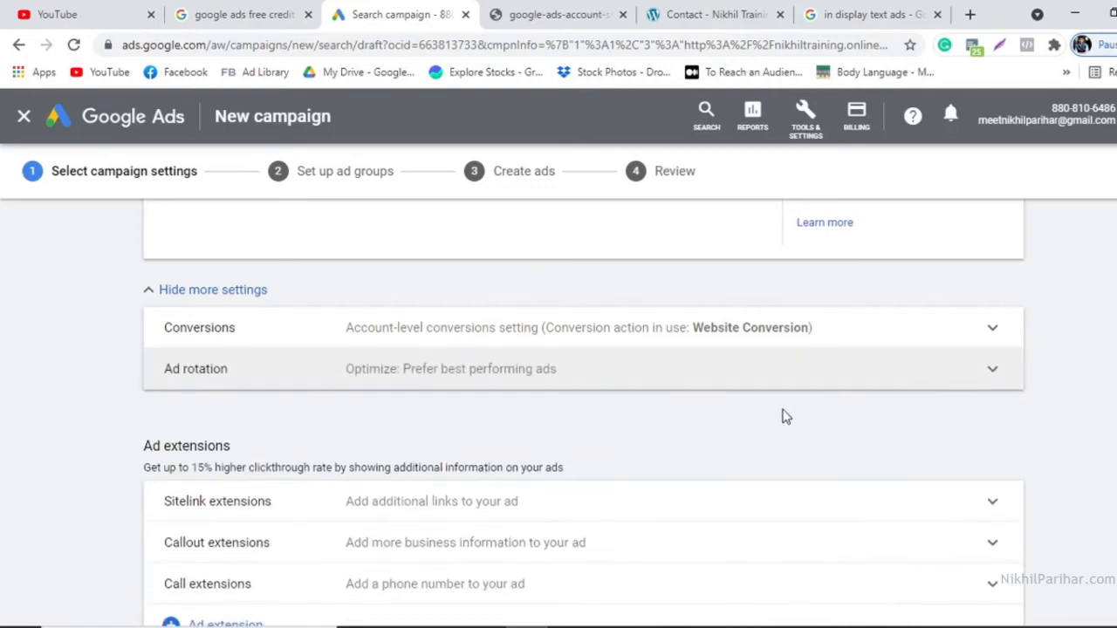
# Switch to Google Search and search for "digital marketing course" to examine the link extensions in the ads
pyautogui.scroll(-2, 563, 454)
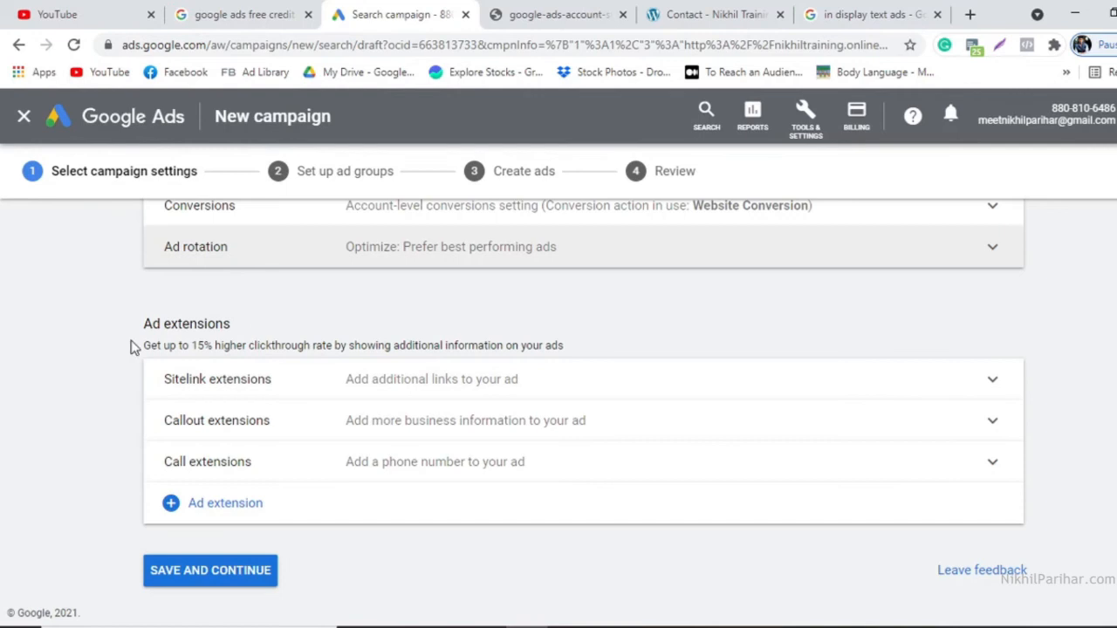
pyautogui.click(234, 14)
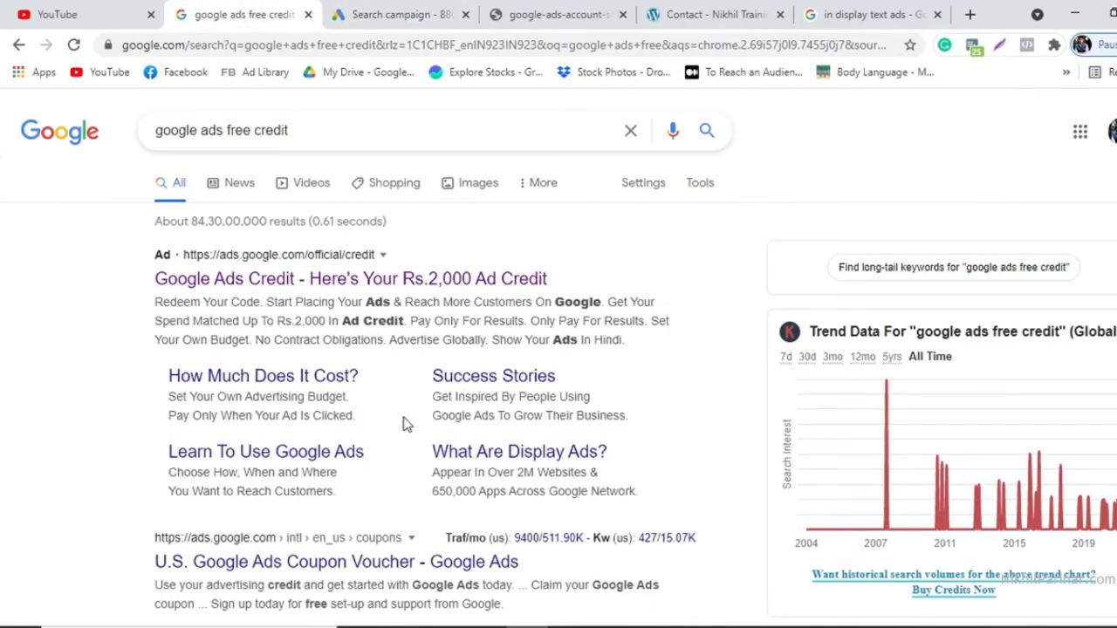
pyautogui.scroll(-2, 403, 424)
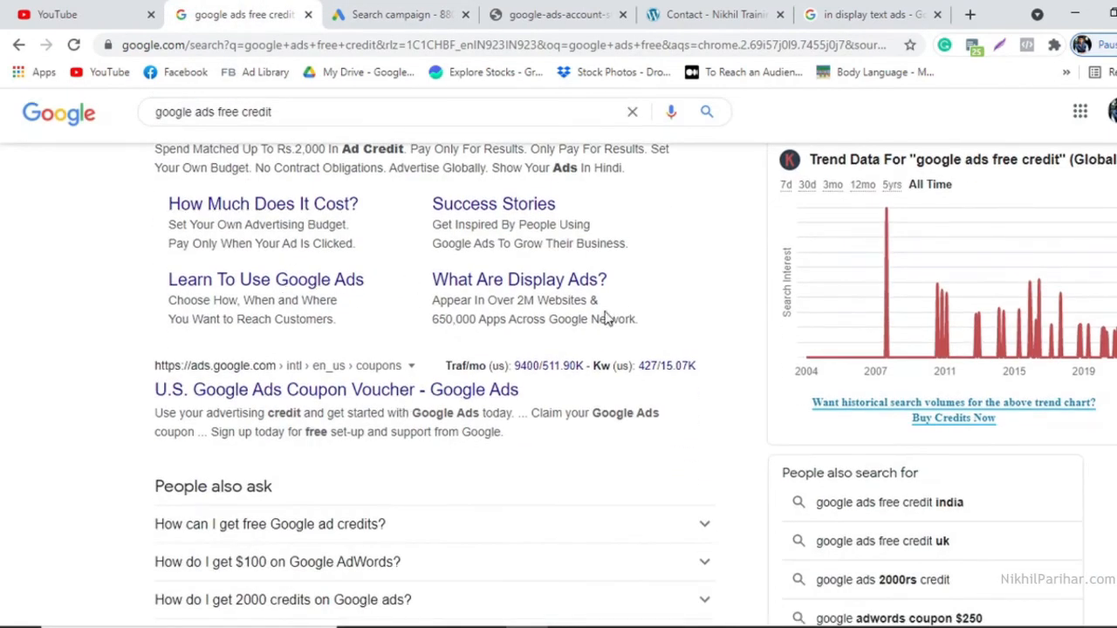
pyautogui.scroll(2, 636, 309)
pyautogui.moveTo(292, 129); pyautogui.dragTo(107, 116)
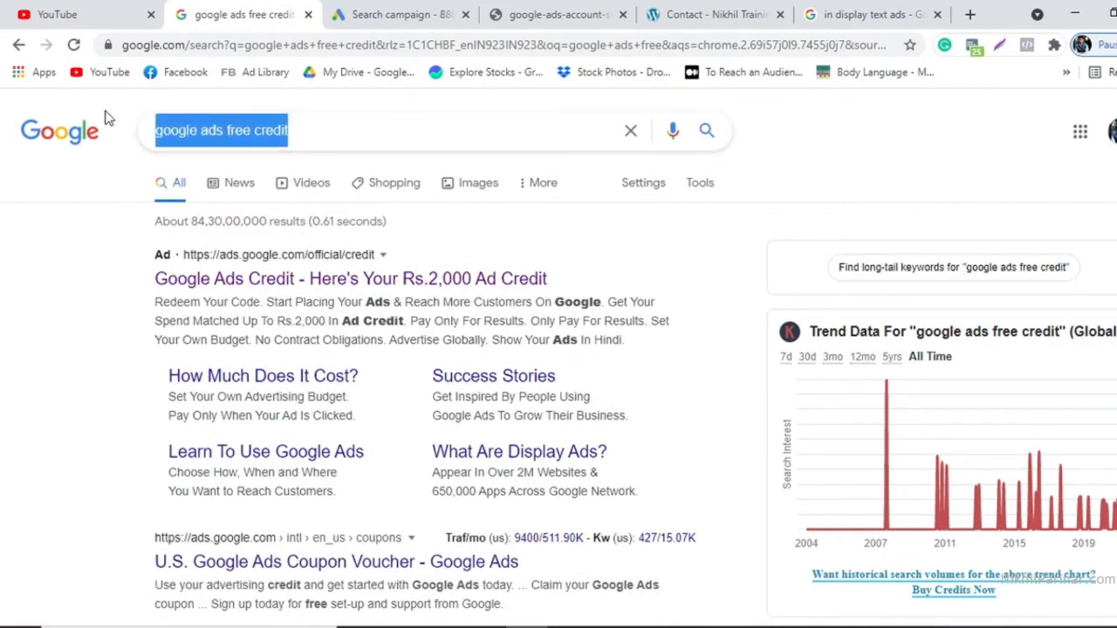
pyautogui.write('digital marketing course')
pyautogui.press('Return')
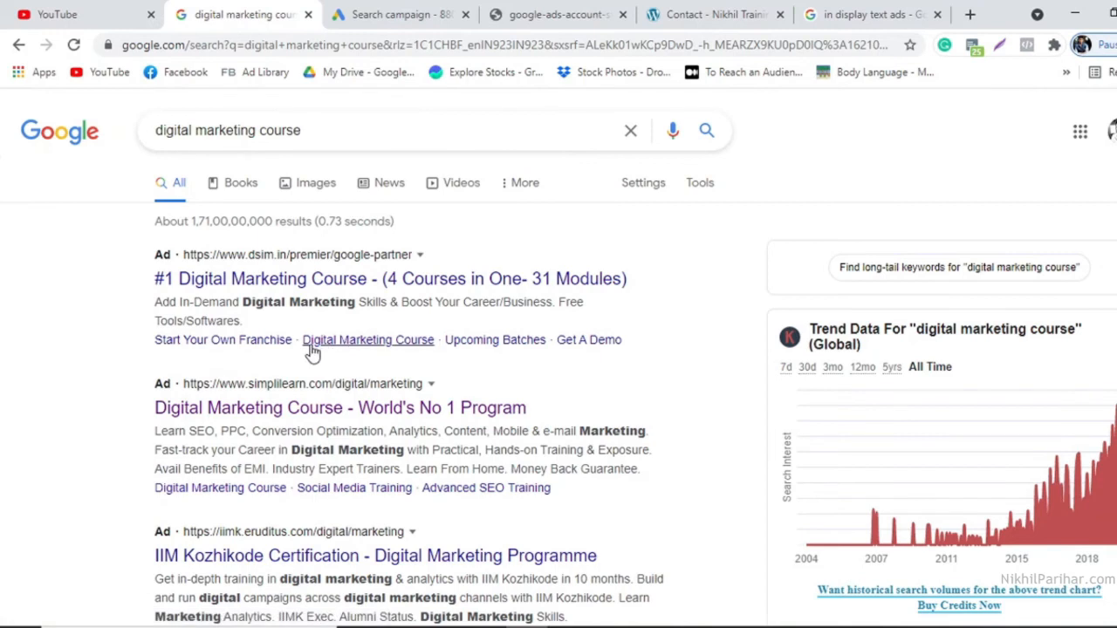
# Return to the Google Ads campaign draft and expand the Sitelink extensions settings
pyautogui.click(399, 14)
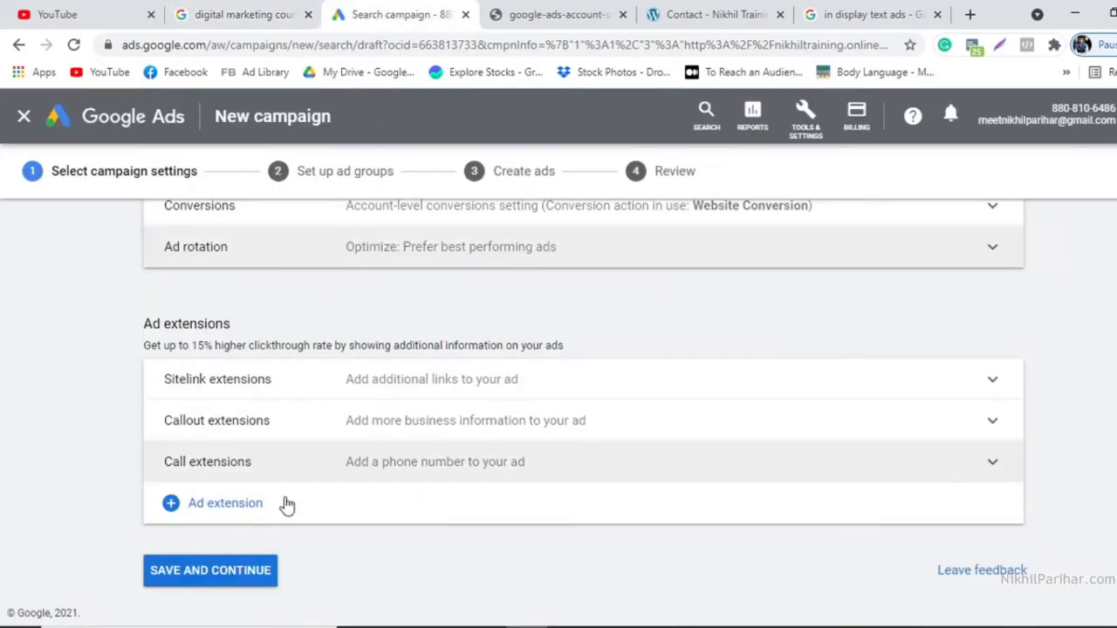
pyautogui.click(630, 390)
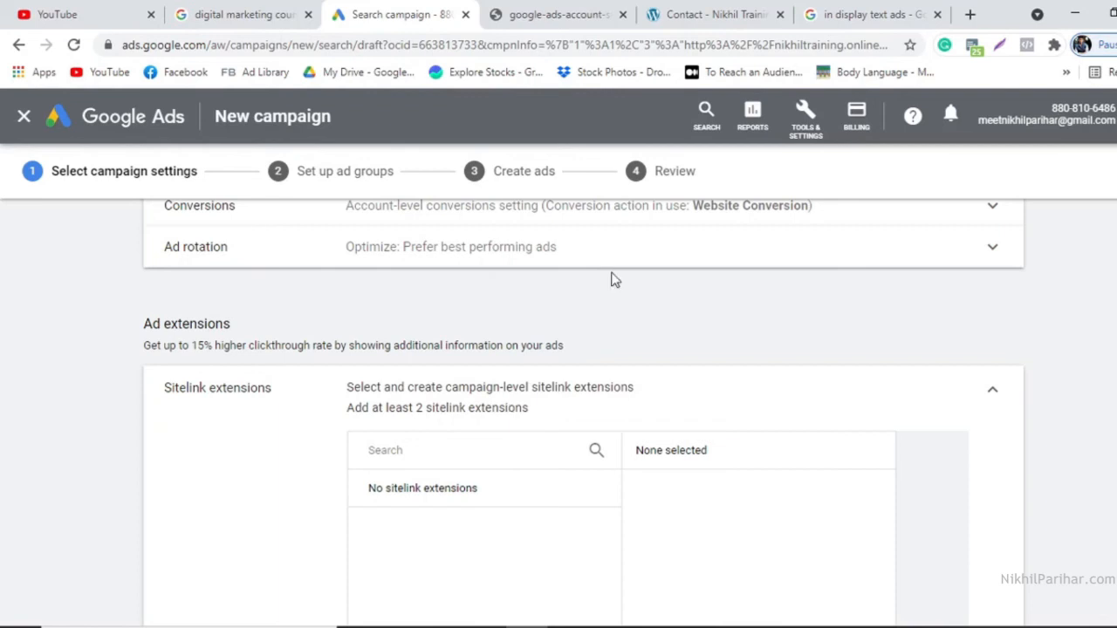
# Switch to the training website, open its Reviews page in a new tab, and copy that page's URL
pyautogui.click(729, 14)
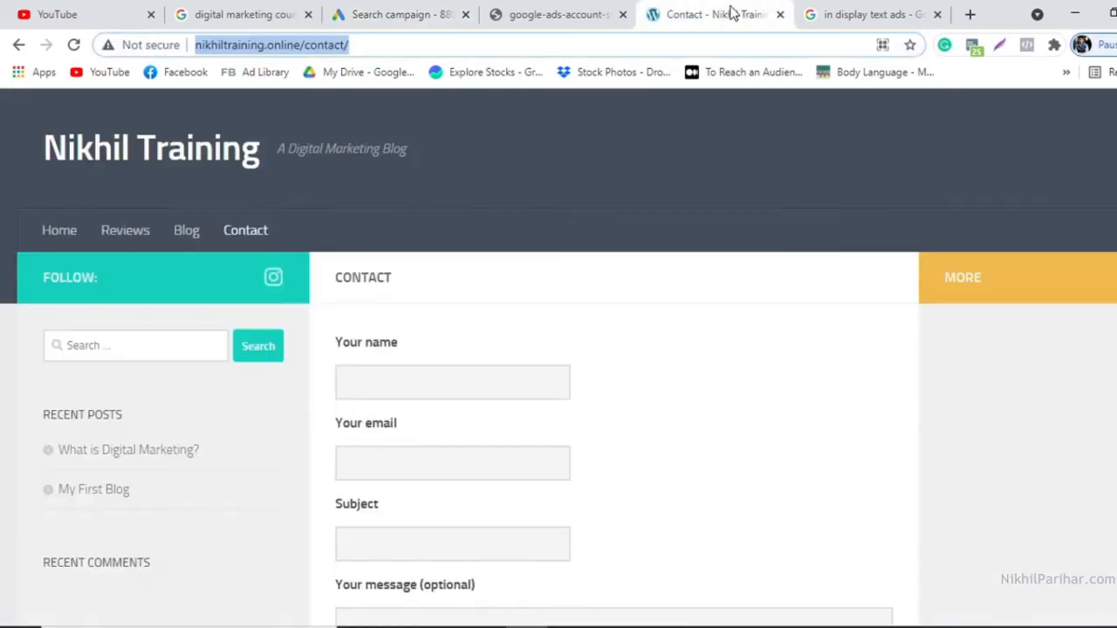
pyautogui.middleClick(122, 233)
pyautogui.click(730, 12)
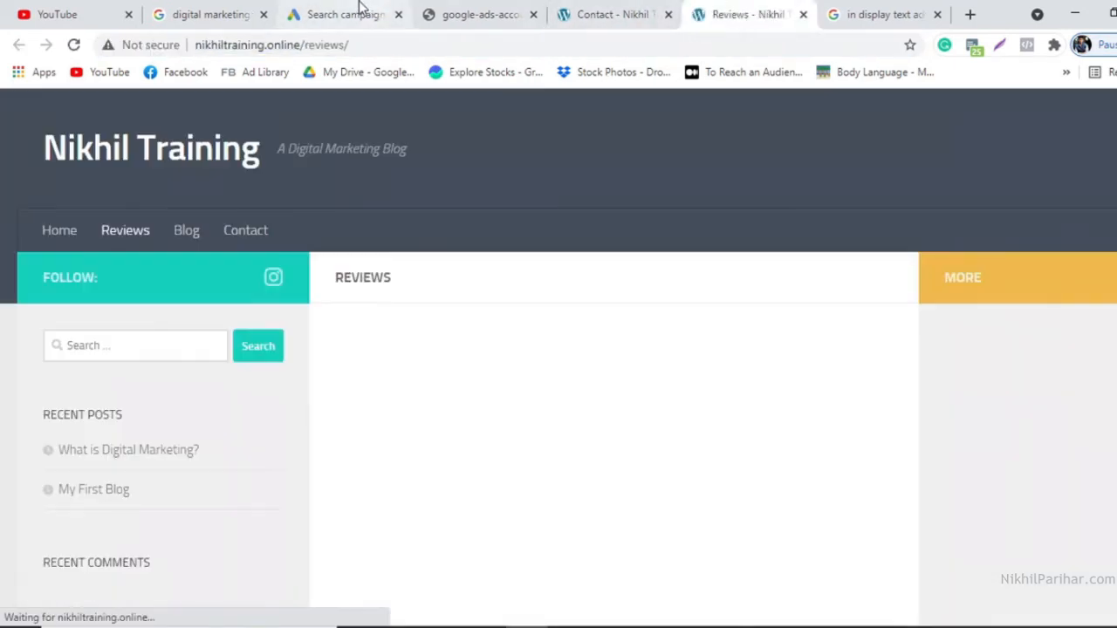
pyautogui.click(207, 14)
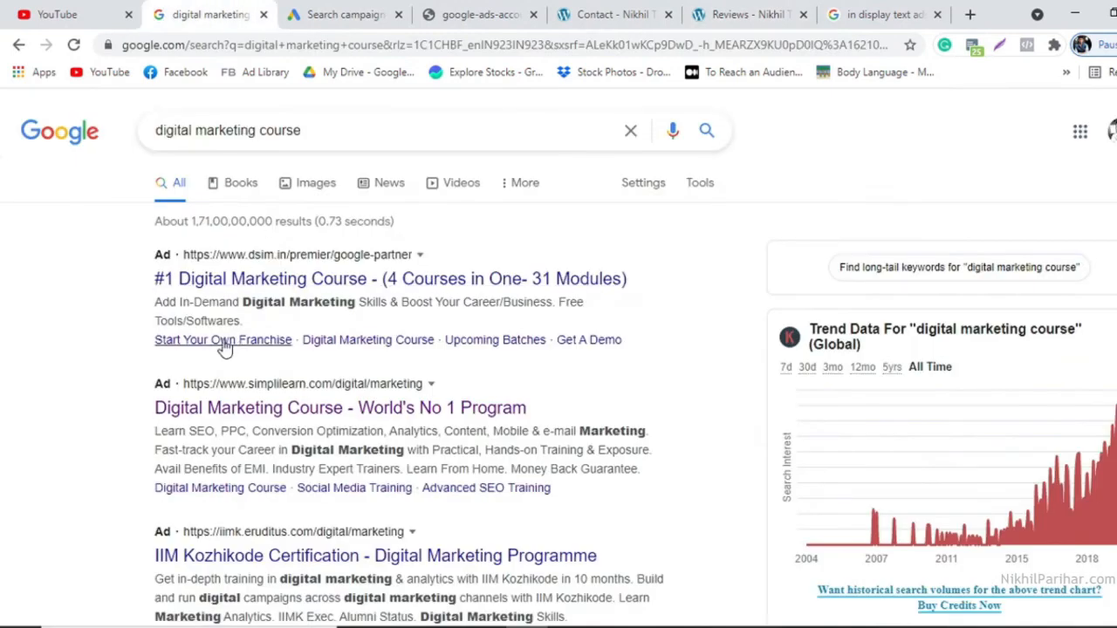
pyautogui.click(741, 14)
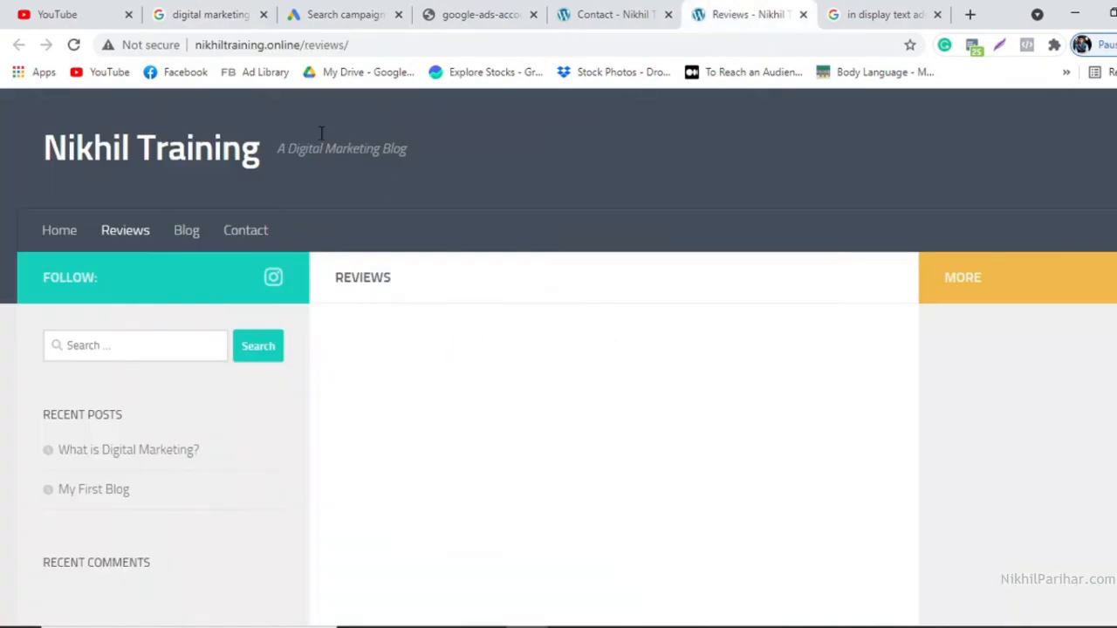
pyautogui.click(367, 47)
pyautogui.hotkey('ctrl', 'c')
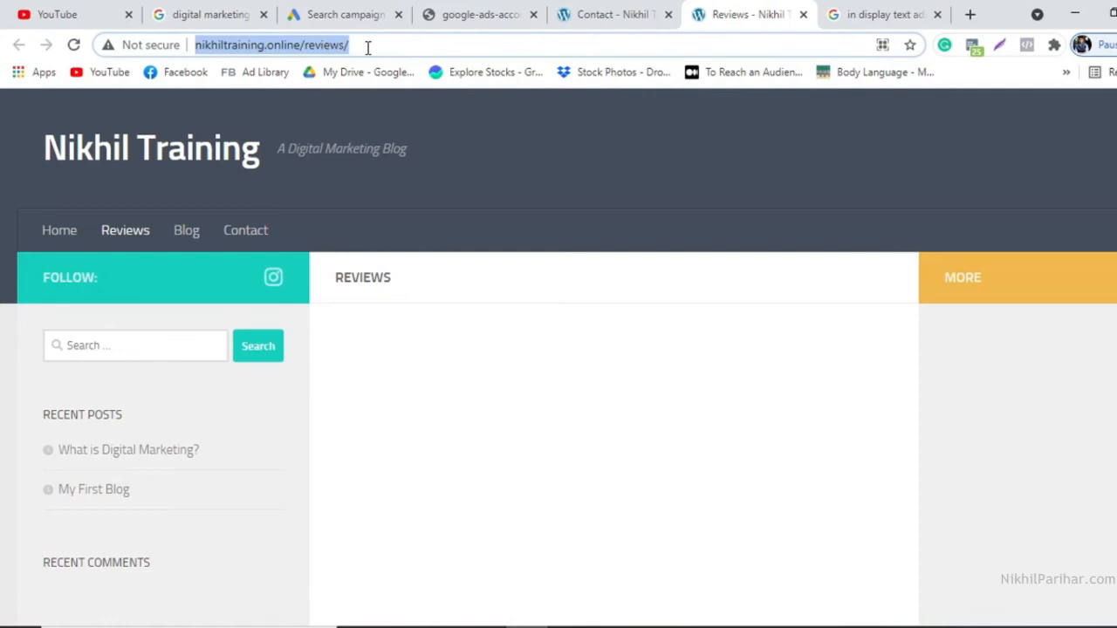
# Return to the Google Ads campaign draft and fill in a new sitelink with the text "Reviews" and the copied Reviews page URL
pyautogui.click(334, 14)
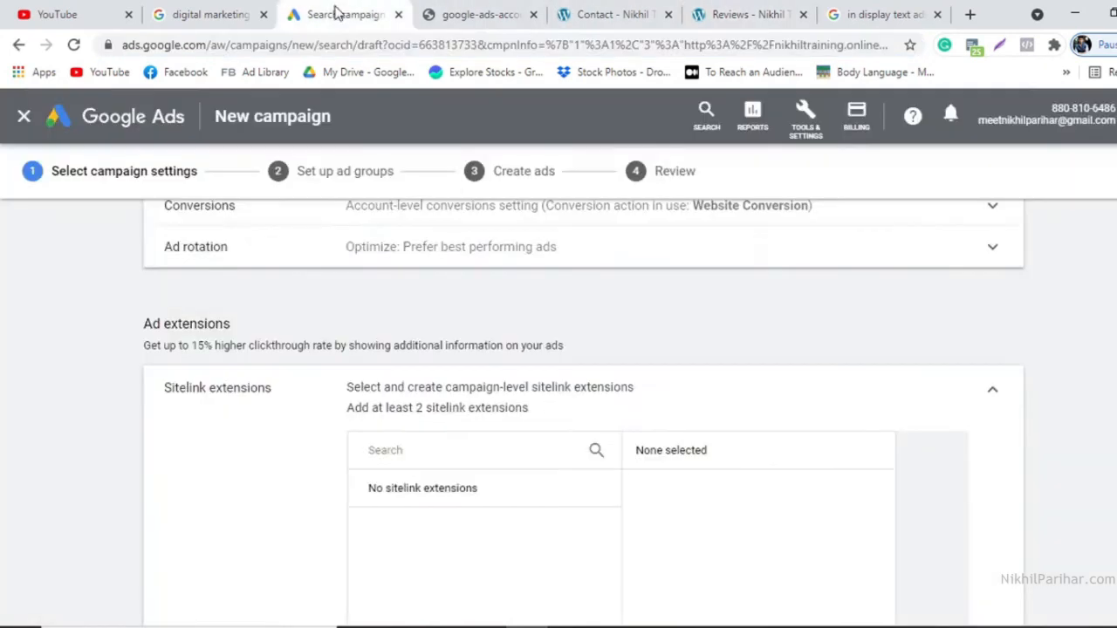
pyautogui.scroll(-5, 433, 357)
pyautogui.click(454, 471)
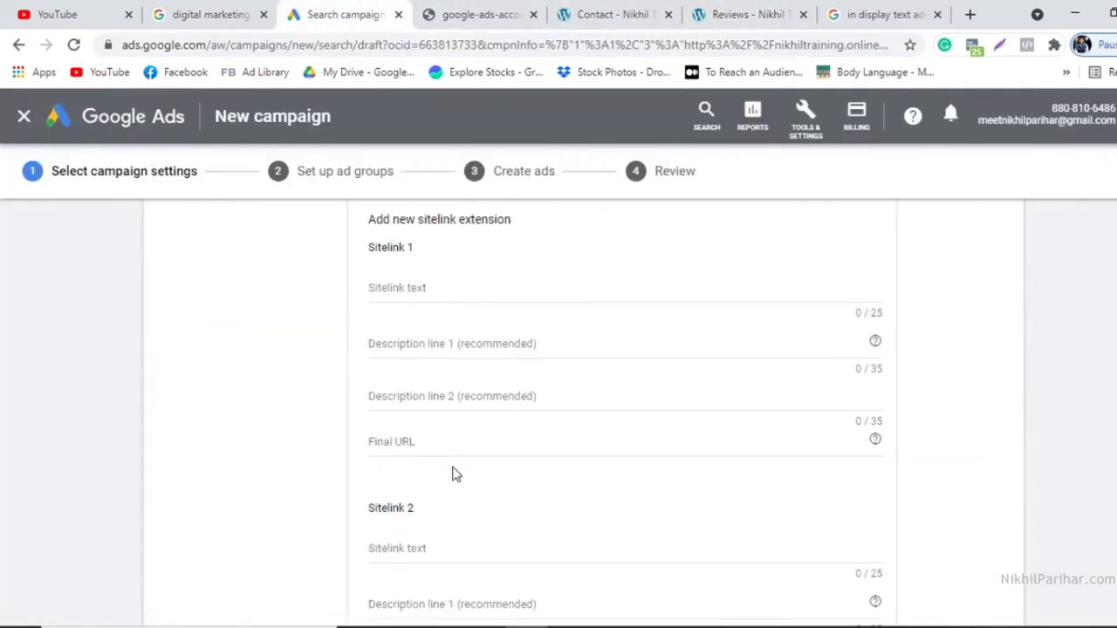
pyautogui.click(489, 286)
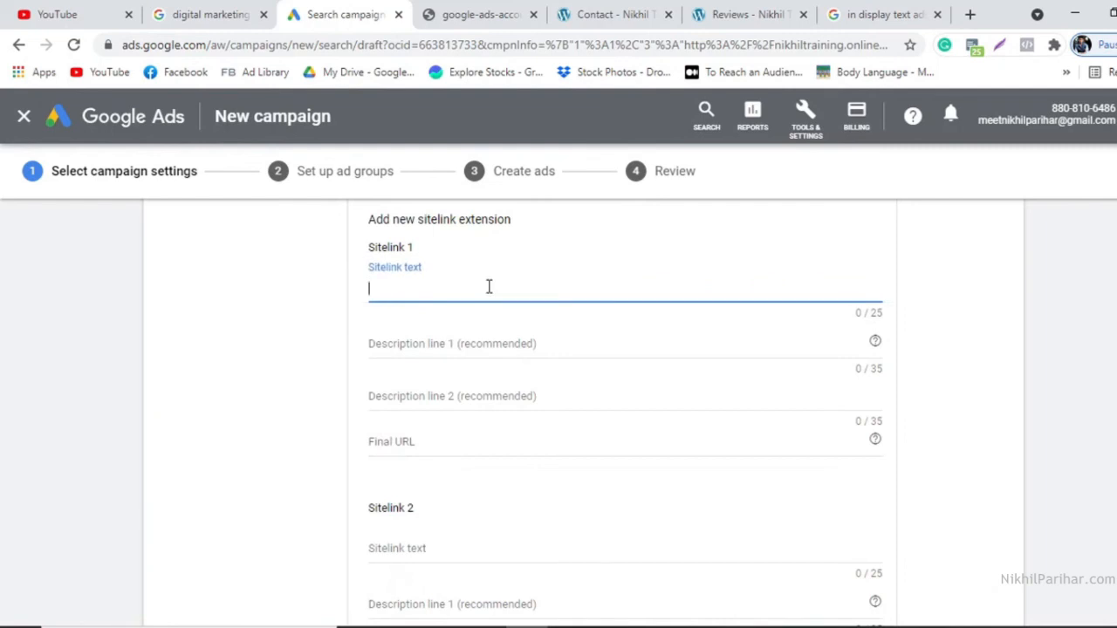
pyautogui.write('Reviews')
pyautogui.click(457, 441)
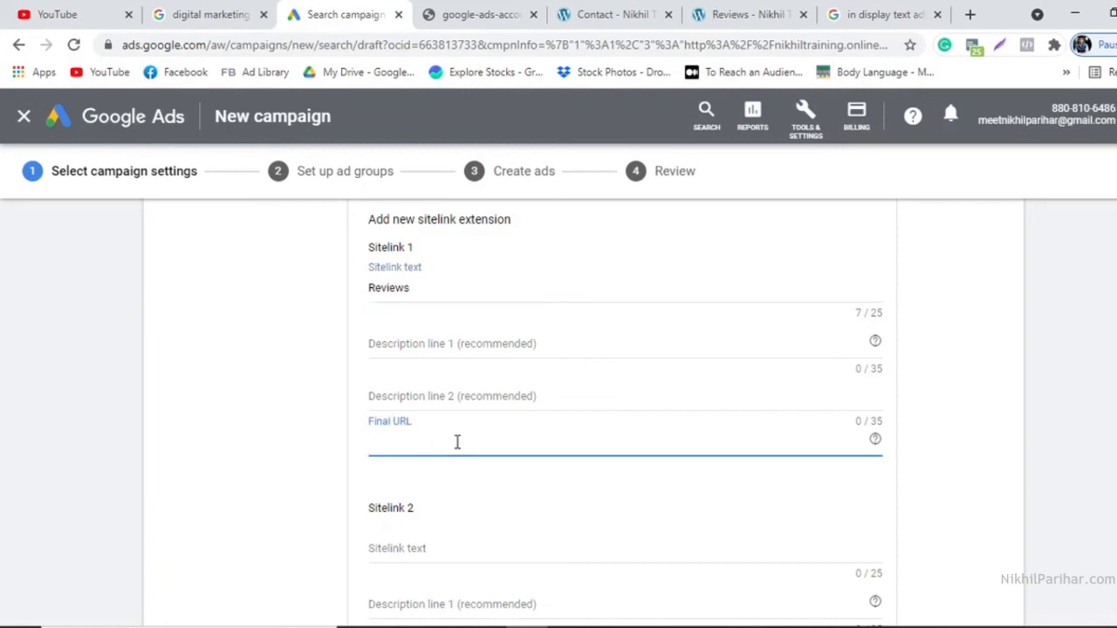
pyautogui.hotkey('ctrl', 'v')
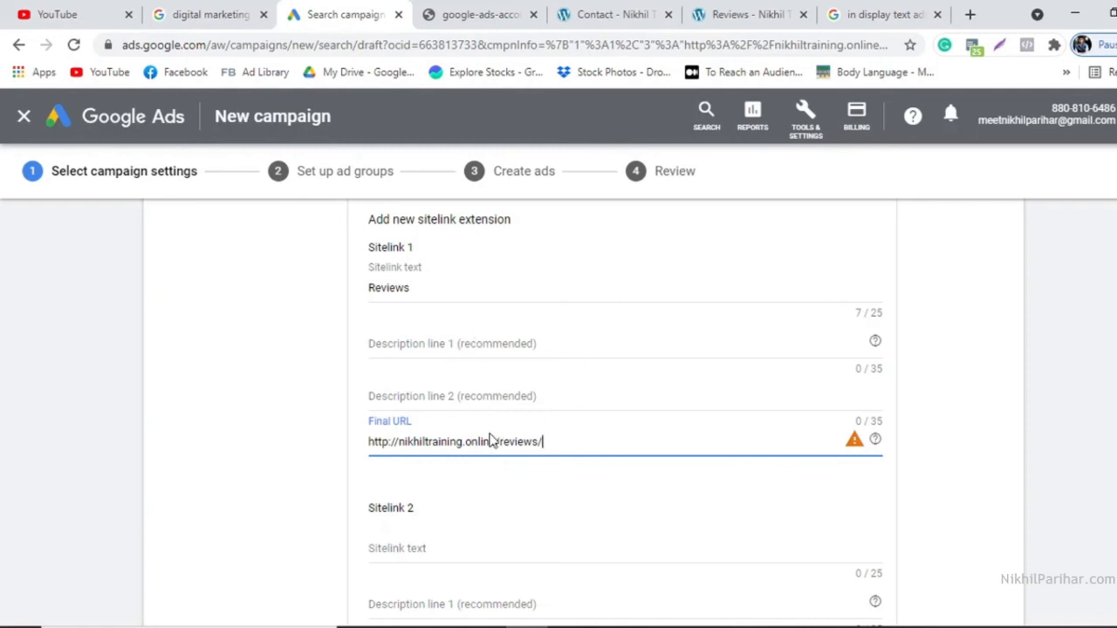
pyautogui.click(935, 412)
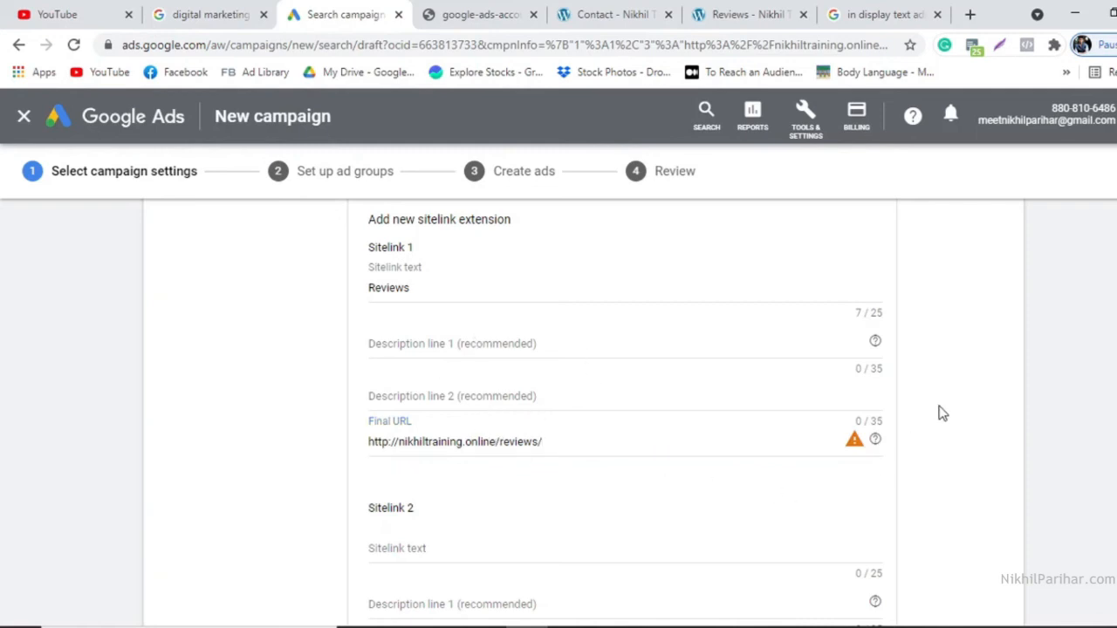
# Save the new Reviews sitelink extension, leaving the other sitelink entries empty
pyautogui.scroll(-9, 939, 412)
pyautogui.scroll(6, 939, 411)
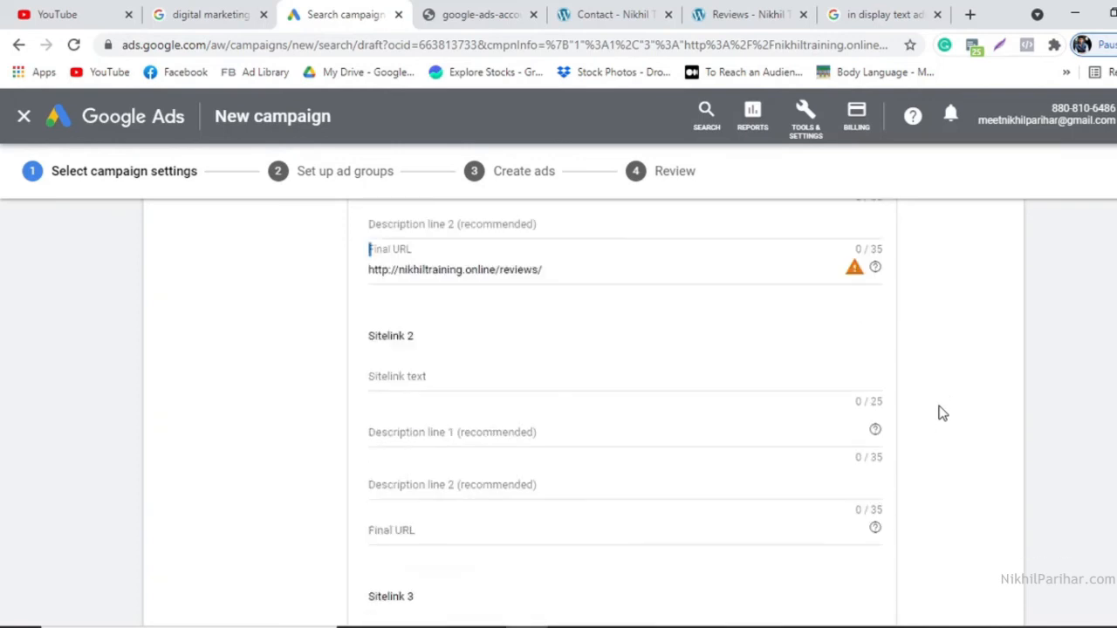
pyautogui.scroll(-4, 526, 416)
pyautogui.scroll(-4, 524, 419)
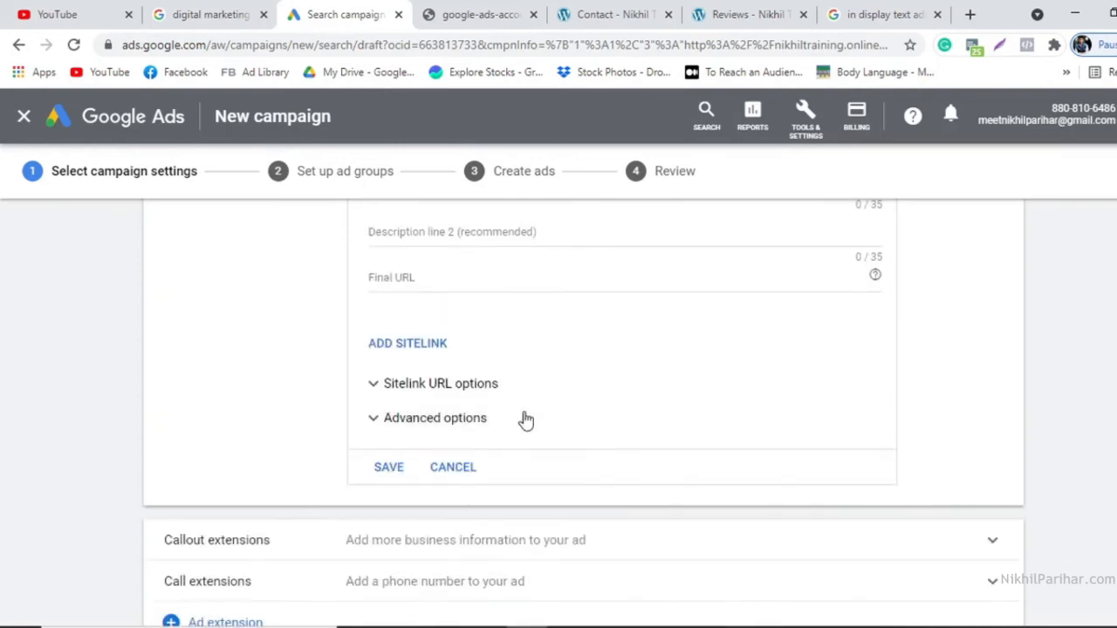
pyautogui.click(382, 468)
pyautogui.scroll(-2, 390, 469)
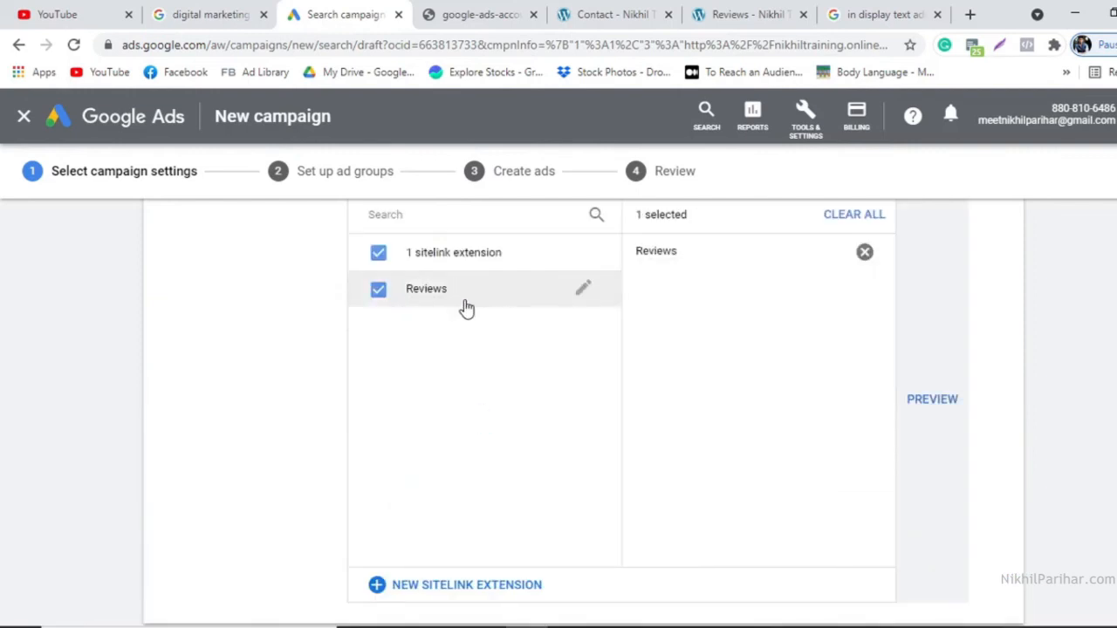
# Check the sitelinks in the Google search ads and the website's Reviews page, then return to the Google Ads campaign draft
pyautogui.click(218, 14)
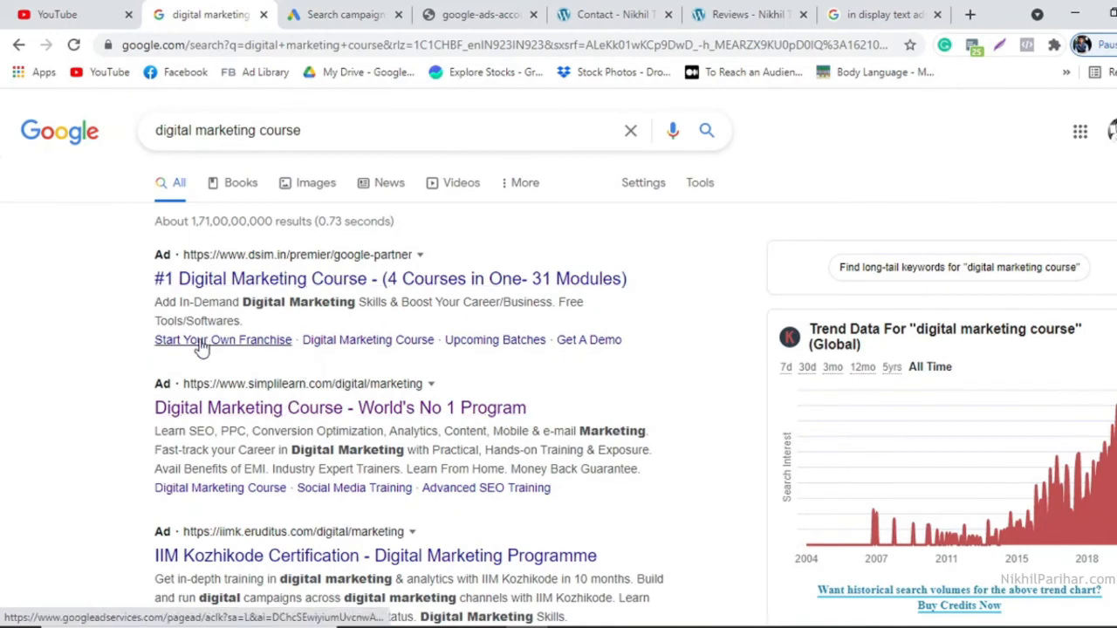
pyautogui.click(741, 14)
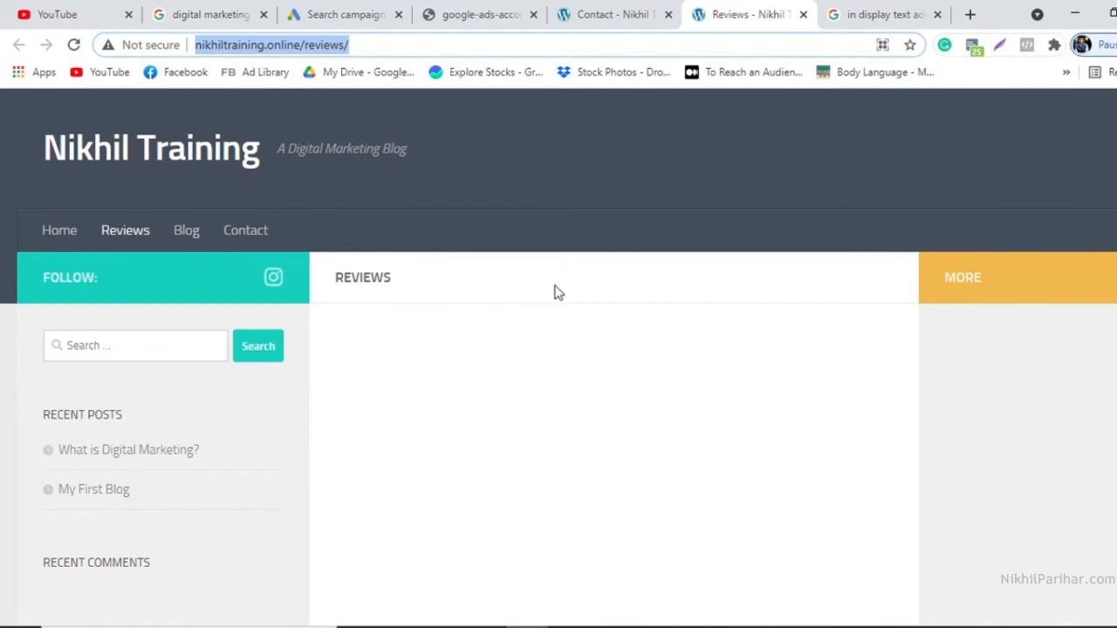
pyautogui.click(340, 12)
# Collapse the Sitelink extensions settings and examine the additional ad extension types on offer
pyautogui.scroll(3, 435, 408)
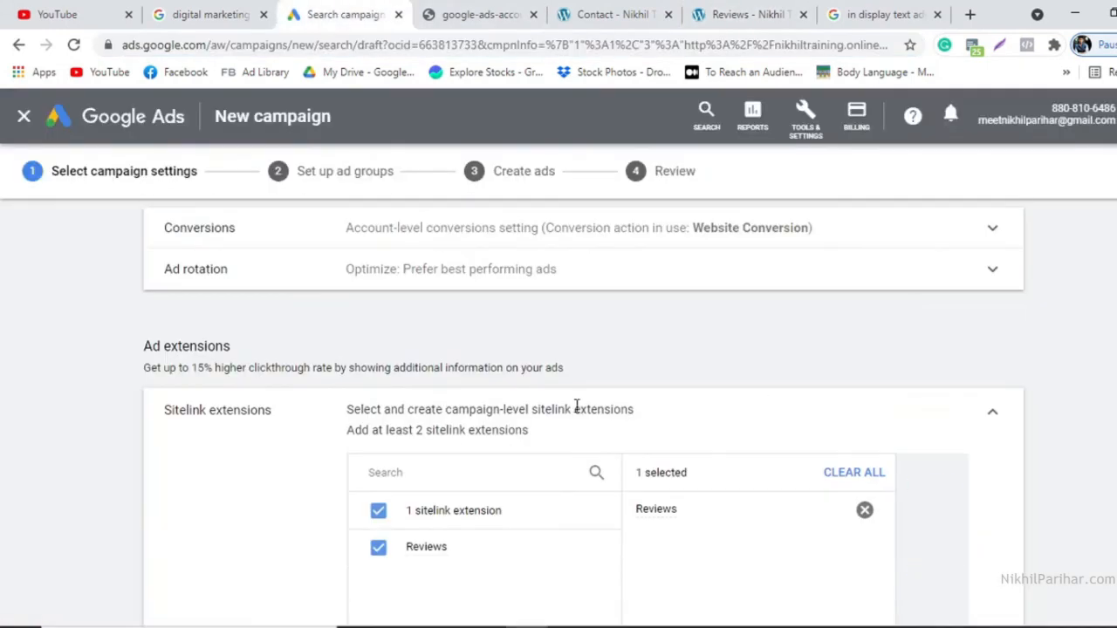
pyautogui.click(988, 413)
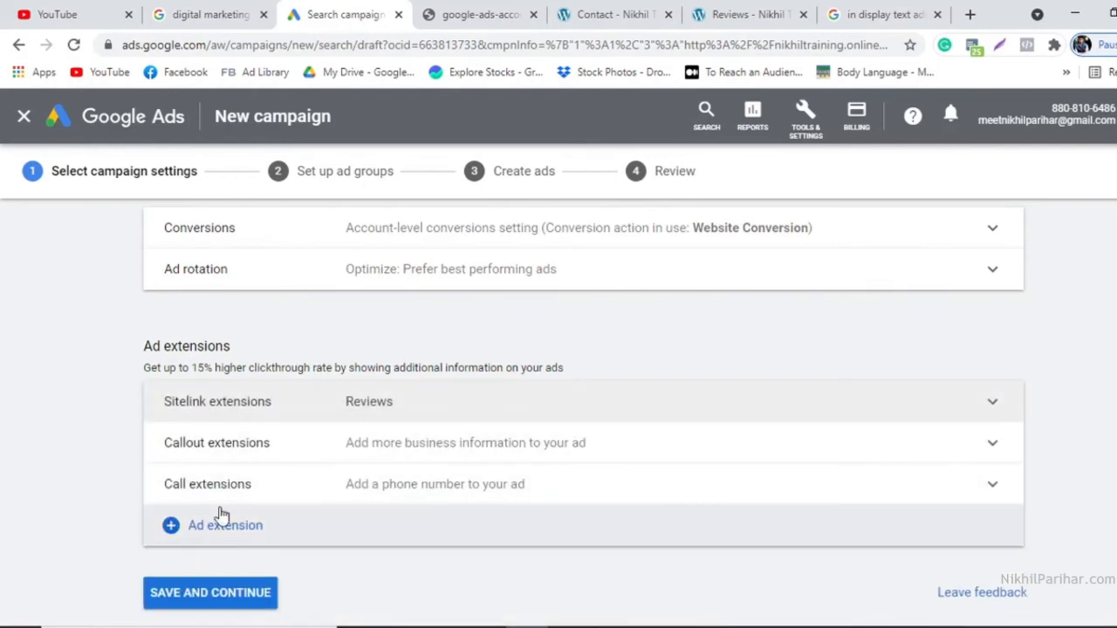
pyautogui.click(226, 526)
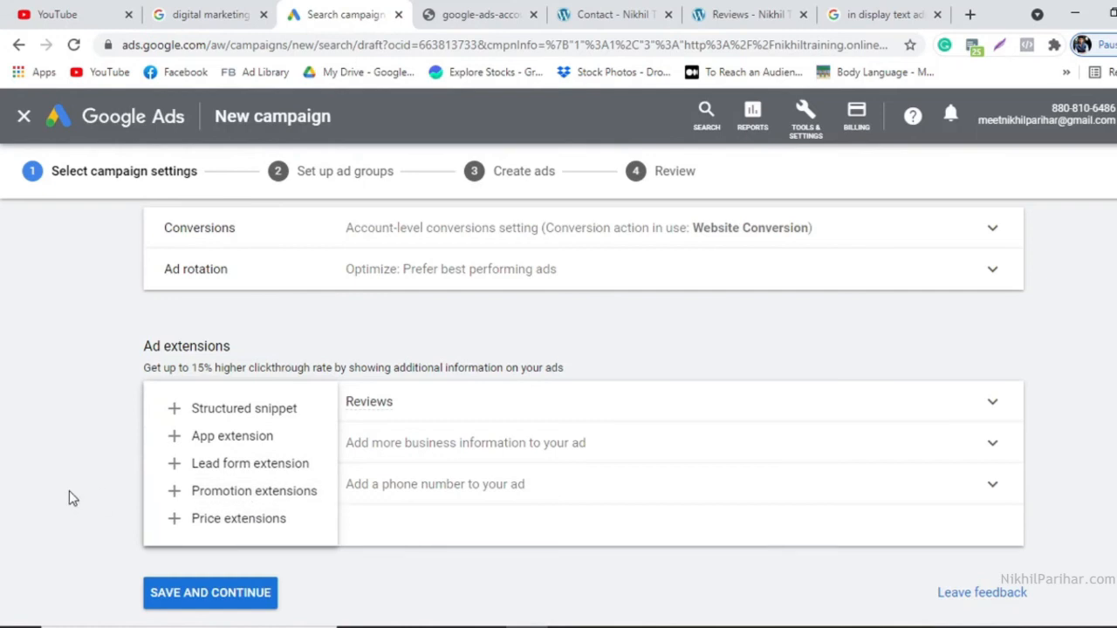
pyautogui.click(77, 441)
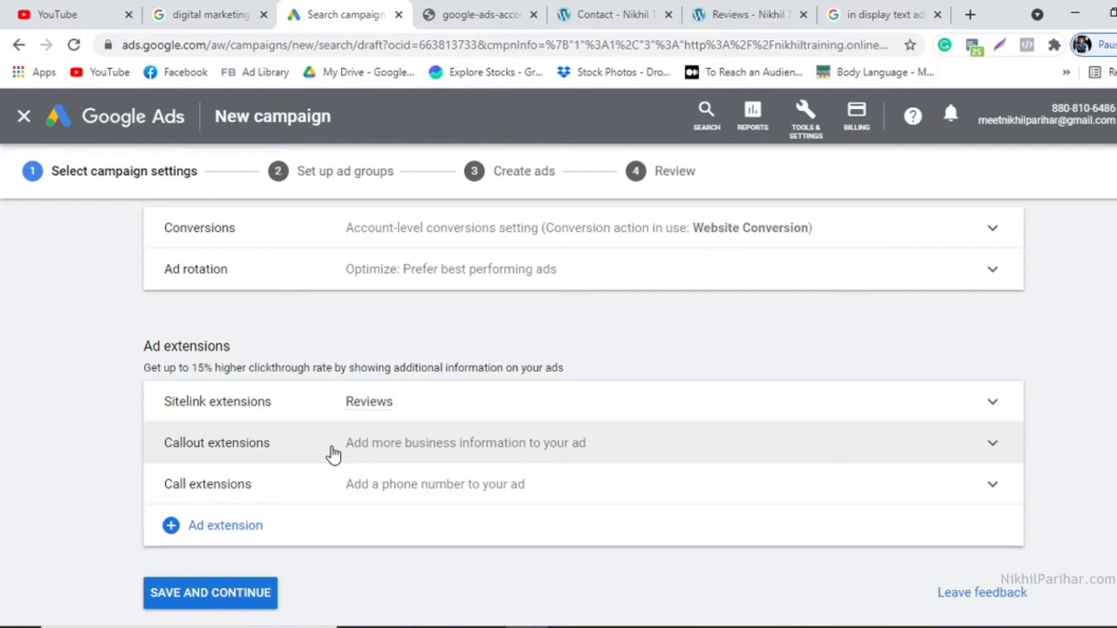
# Save the campaign settings, continue to the ad group setup, and dismiss the keywords introduction
pyautogui.click(201, 594)
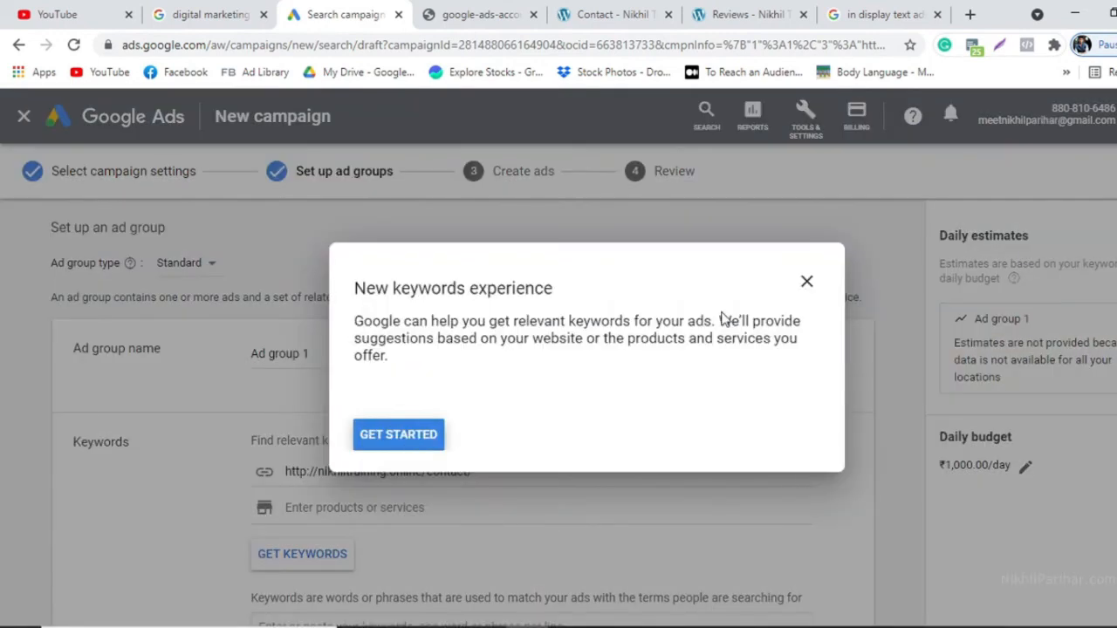
pyautogui.click(807, 286)
pyautogui.click(669, 392)
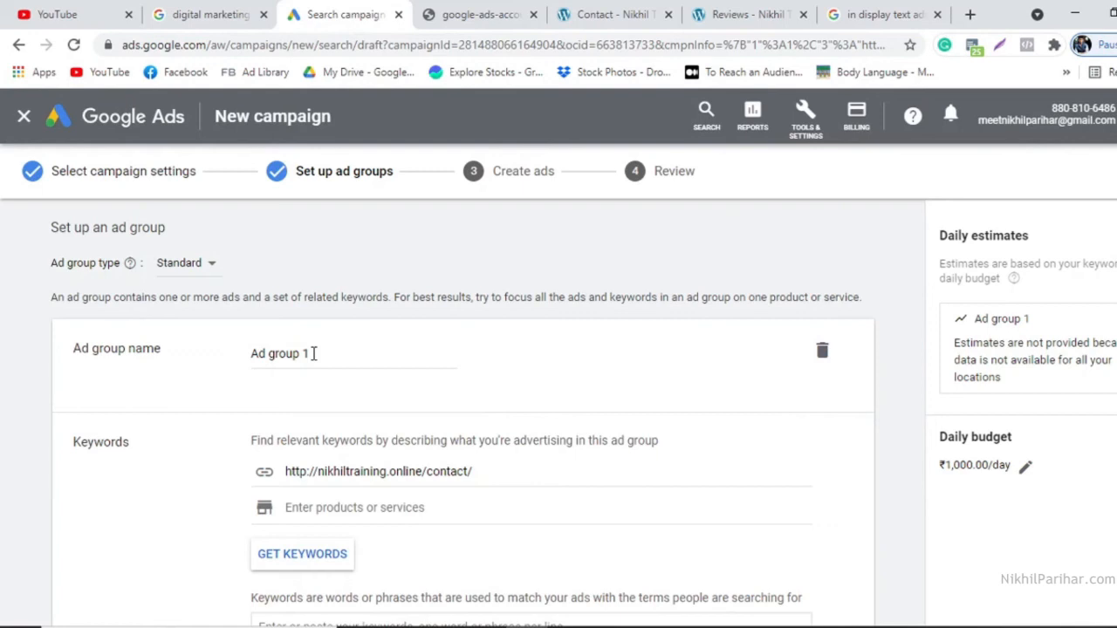
# Try to get keyword suggestions for Ad group 1 from the website's contact page URL
pyautogui.scroll(-1, 313, 353)
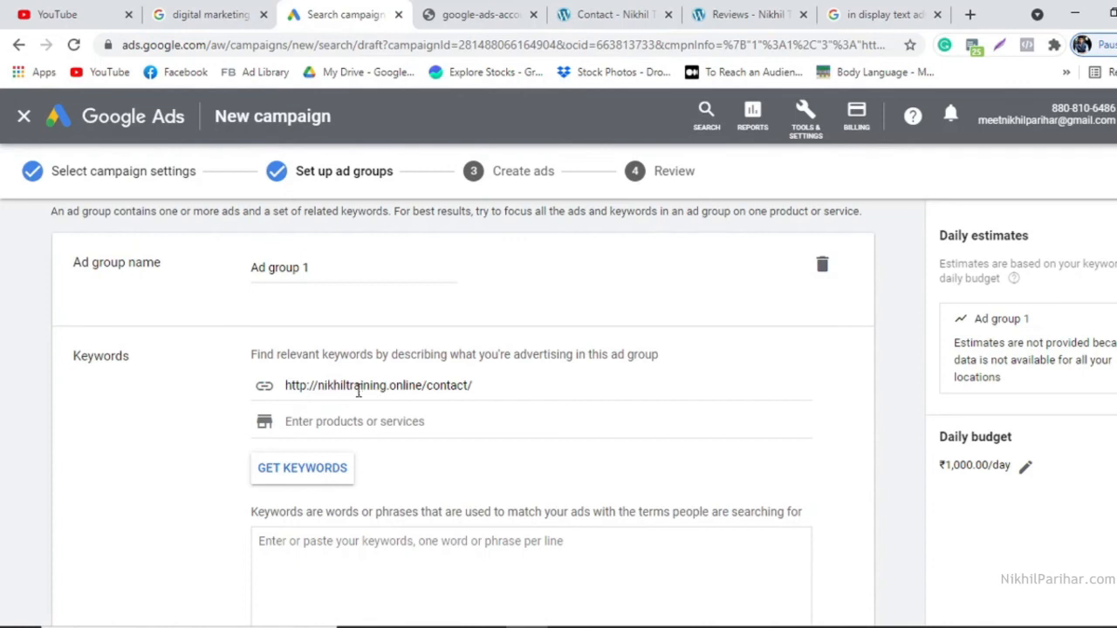
pyautogui.click(307, 472)
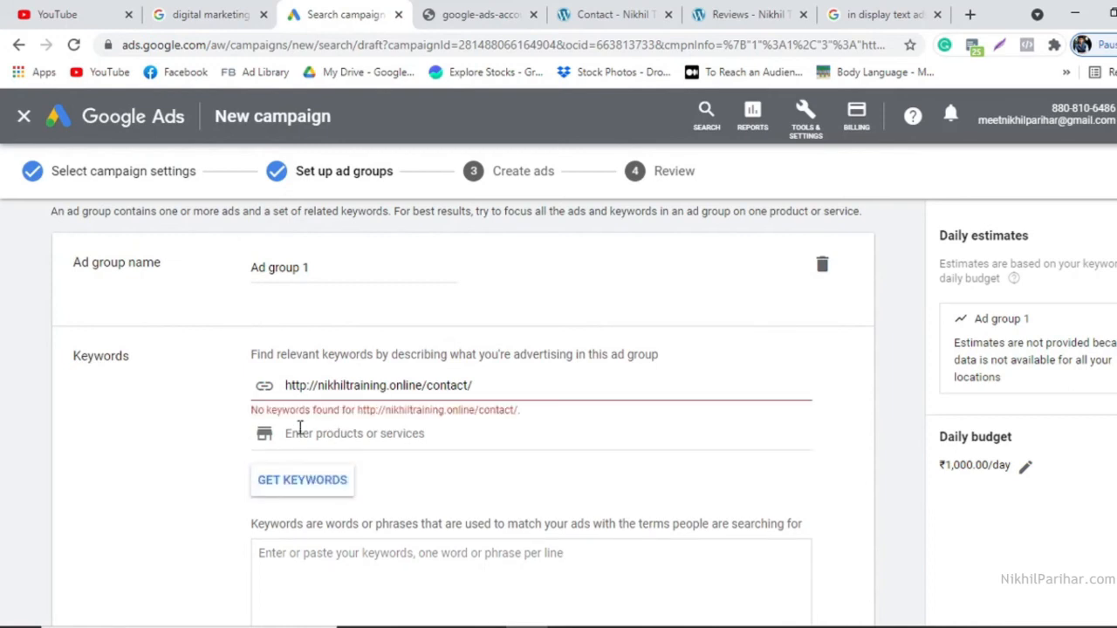
# Enter the keywords "Digital Marketing Course", "Online Digital Marketing Course" and "Online Marketing Course" on separate lines
pyautogui.scroll(-2, 401, 500)
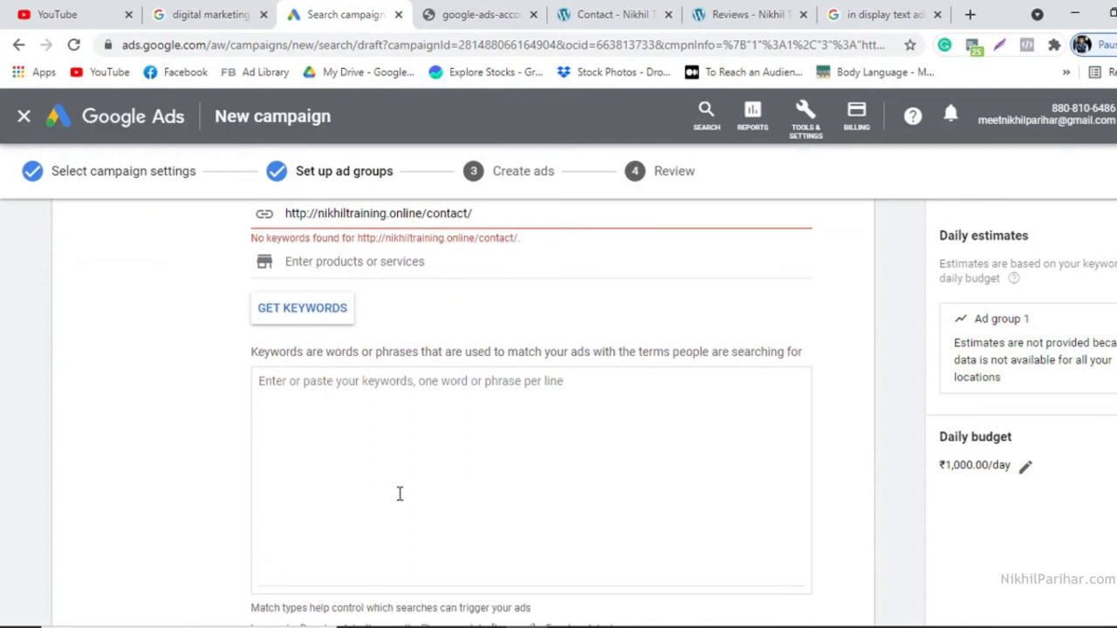
pyautogui.click(360, 391)
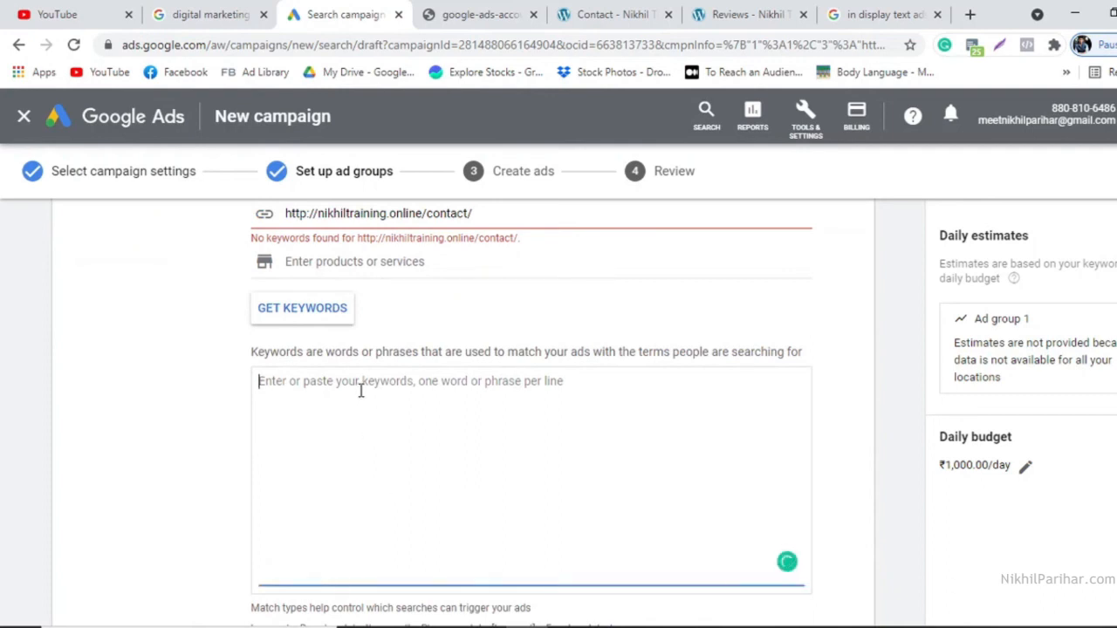
pyautogui.write('Digital Marketing Course ')
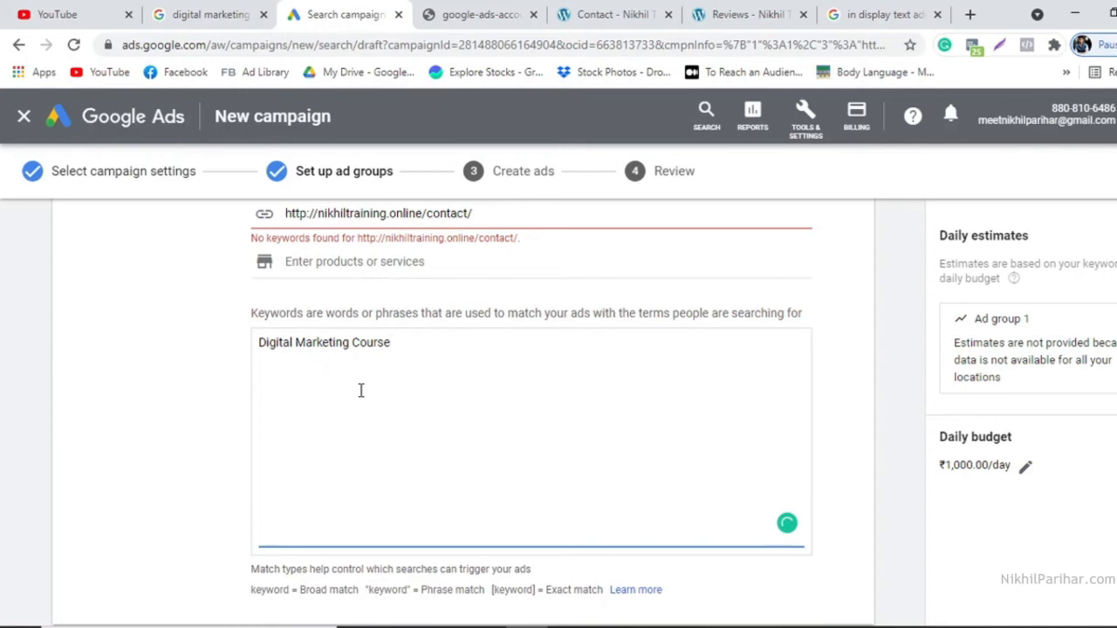
pyautogui.write('Online Digital Mar')
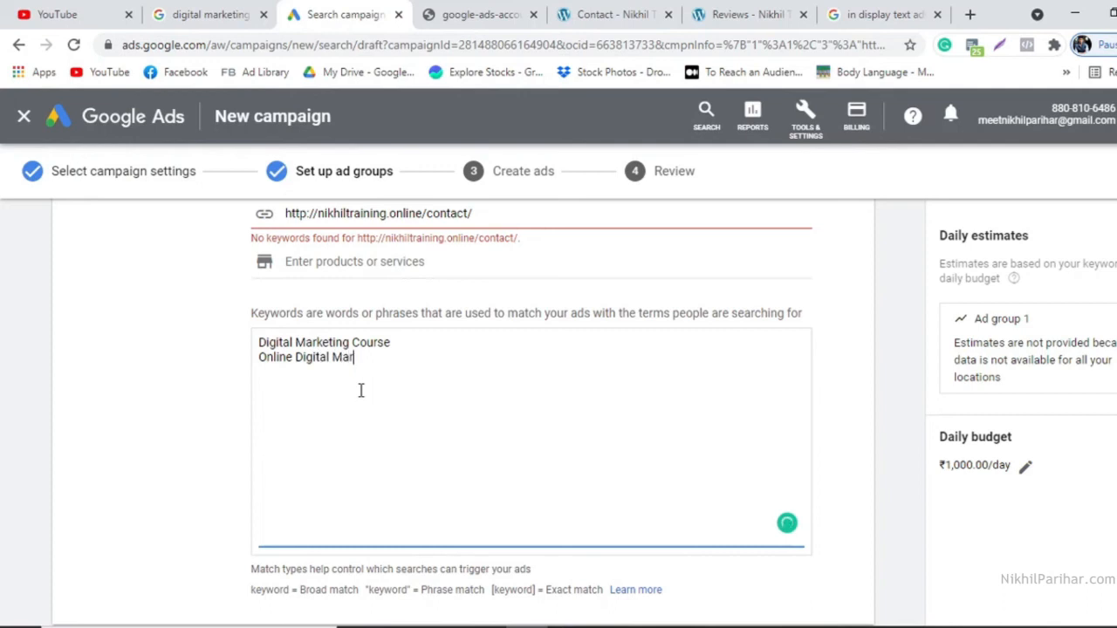
pyautogui.write('keting Course ')
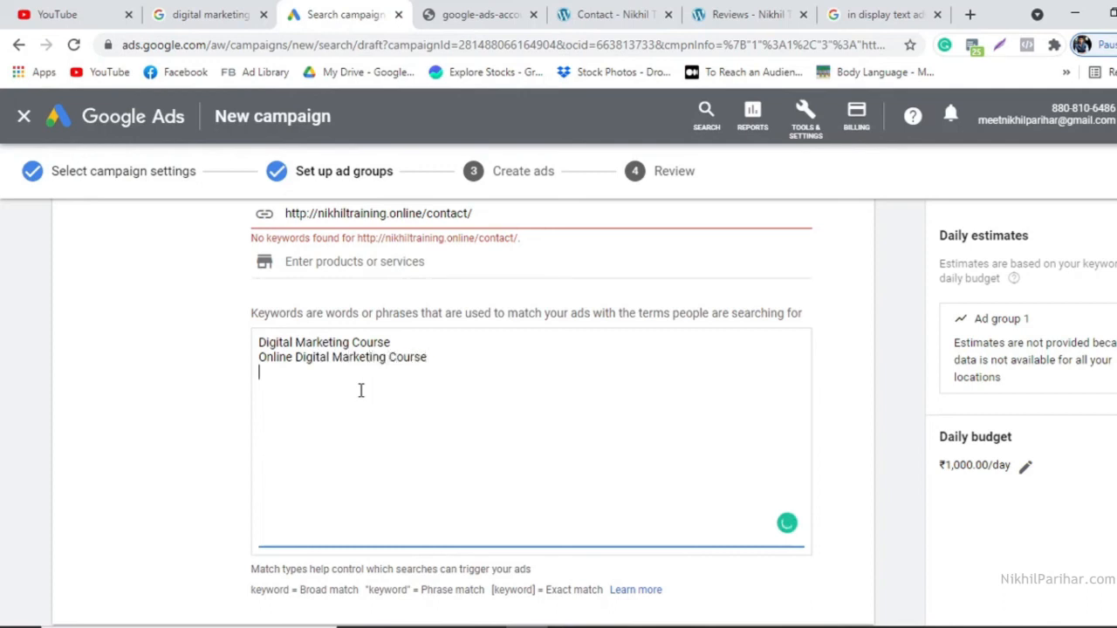
pyautogui.write('Online Marketing Course')
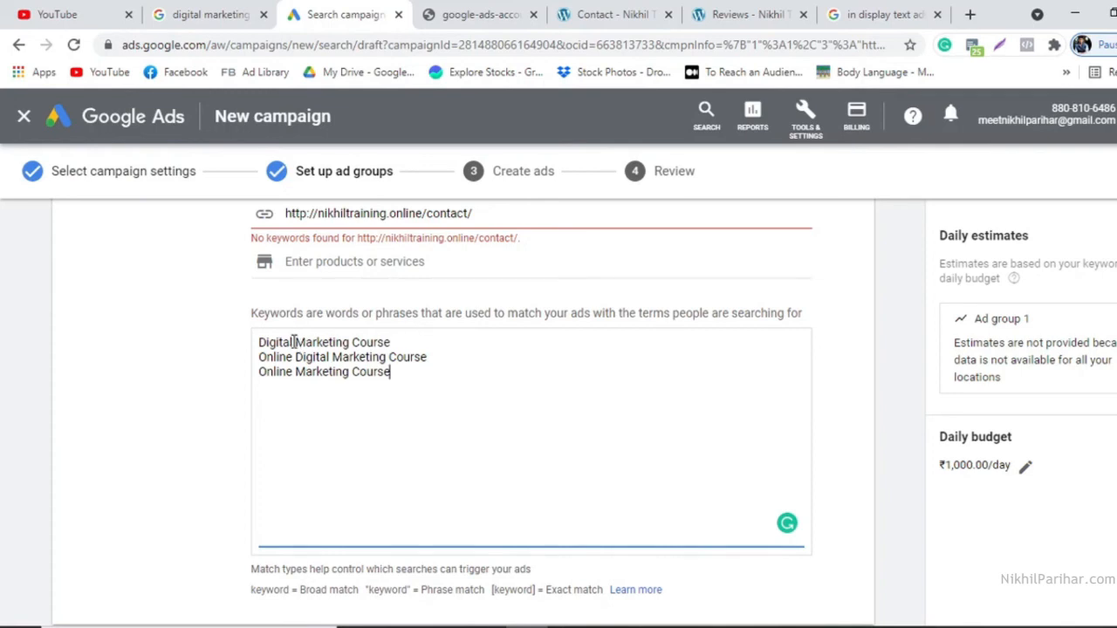
# Put a + broad match modifier in front of each word of the keyword Digital Marketing Course
pyautogui.click(260, 342)
pyautogui.write('+')
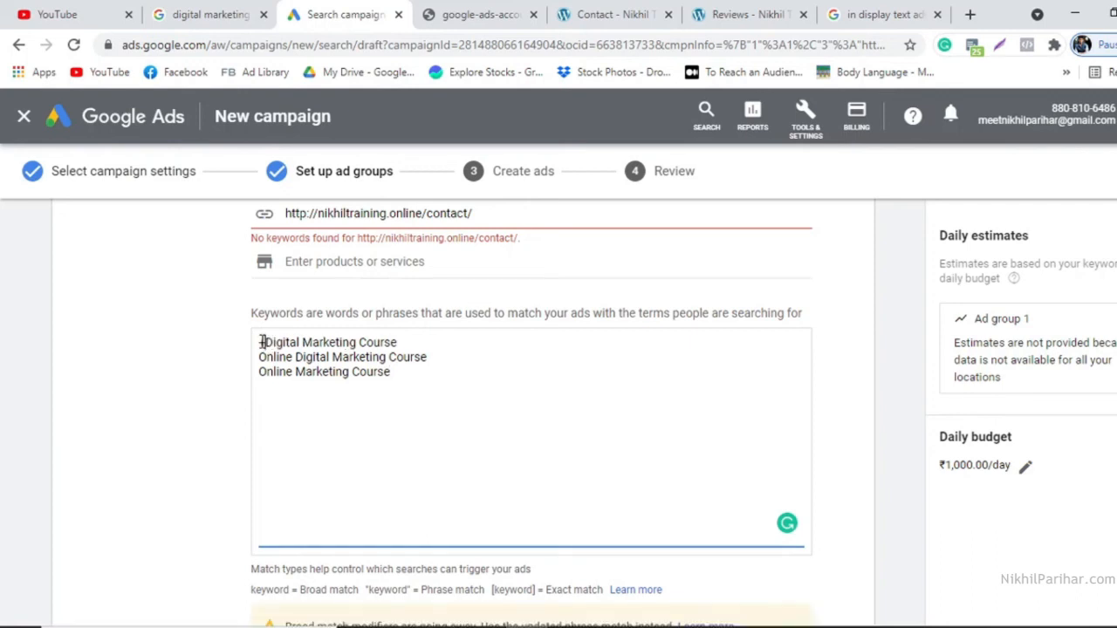
pyautogui.press('Right')
pyautogui.press('Right')
pyautogui.press('Right')
pyautogui.press('Right')
pyautogui.press('Right')
pyautogui.press('Right')
pyautogui.press('Right')
pyautogui.write('+')
pyautogui.press('Right')
pyautogui.press('Right')
pyautogui.press('Right')
pyautogui.press('Right')
pyautogui.press('Right')
pyautogui.press('Right')
pyautogui.press('Right')
pyautogui.press('Right')
pyautogui.press('Right')
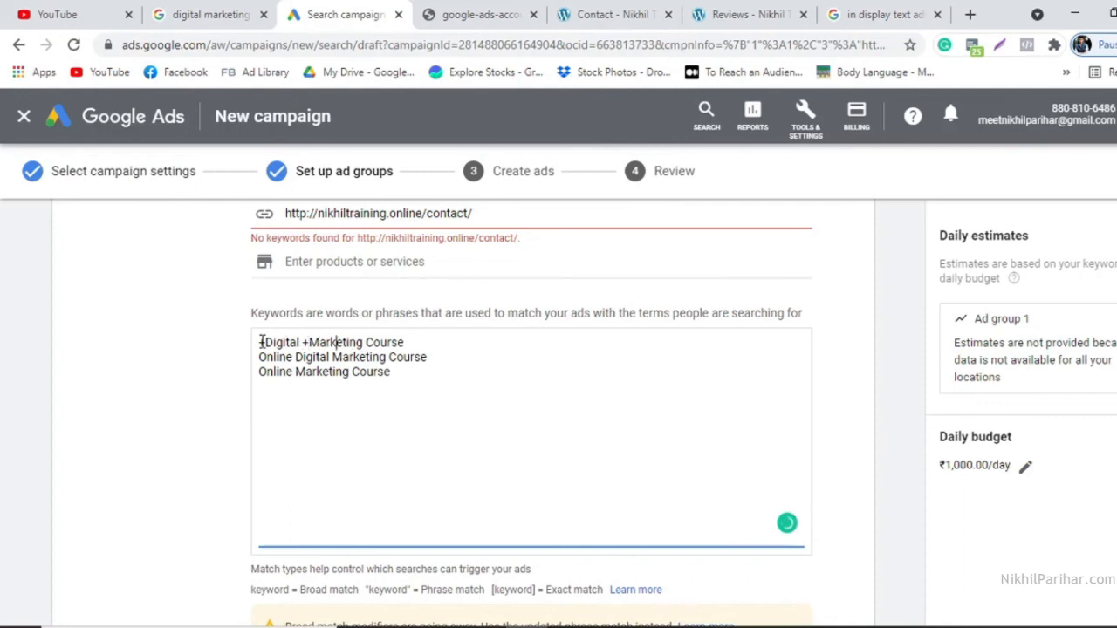
pyautogui.press('Left')
pyautogui.write('+')
# Remove all the + modifiers from the first keyword, restoring it to plain broad match
pyautogui.press('BackSpace')
pyautogui.press('Left')
pyautogui.press('Left')
pyautogui.press('Left')
pyautogui.press('Left')
pyautogui.press('Left')
pyautogui.press('Left')
pyautogui.press('Left')
pyautogui.press('Left')
pyautogui.press('BackSpace')
pyautogui.press('Left')
pyautogui.press('Left')
pyautogui.press('Left')
pyautogui.press('Left')
pyautogui.press('Left')
pyautogui.press('Left')
pyautogui.press('Left')
pyautogui.press('Left')
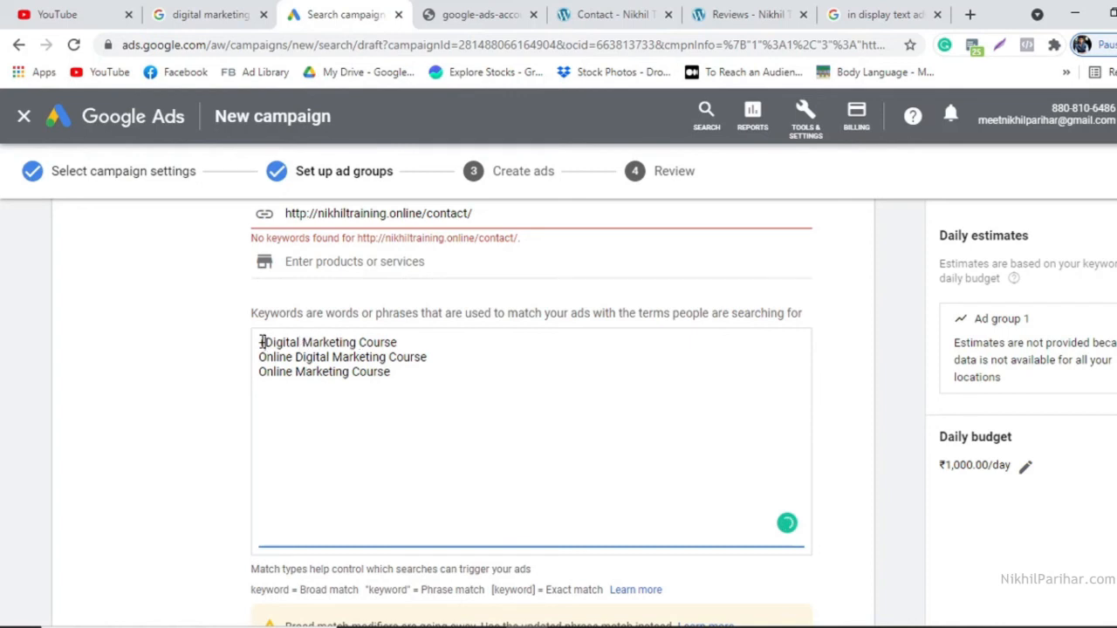
pyautogui.press('BackSpace')
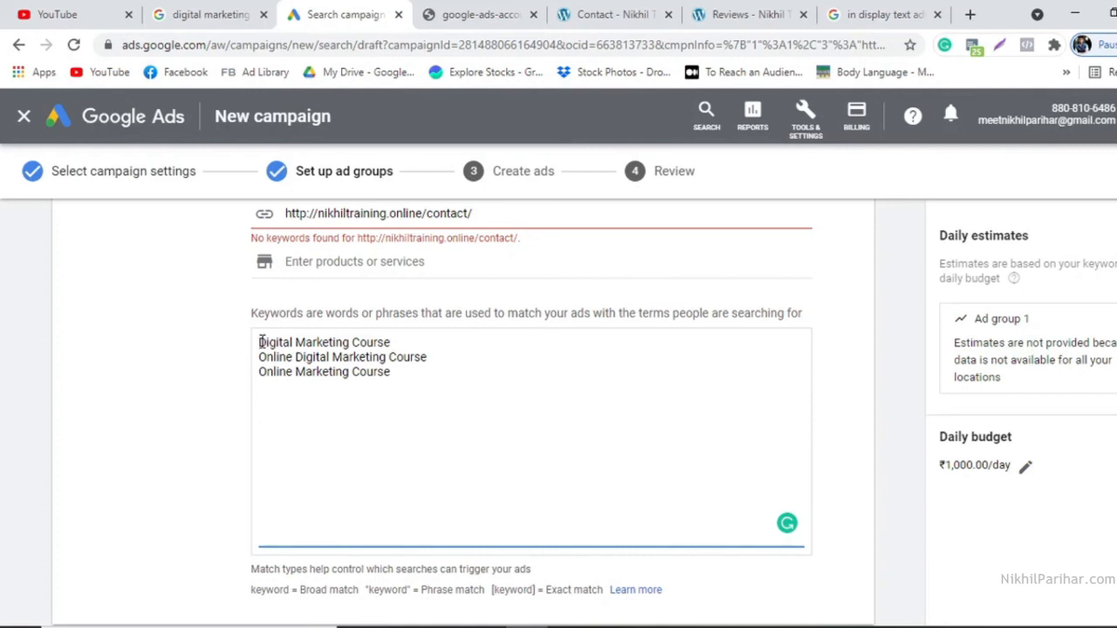
# Add the + modifiers again before the words Digital, Marketing and Course in the first keyword
pyautogui.write('+')
pyautogui.press('Right')
pyautogui.press('Right')
pyautogui.press('Right')
pyautogui.press('Right')
pyautogui.press('Right')
pyautogui.press('Right')
pyautogui.press('Right')
pyautogui.press('Right')
pyautogui.write('+')
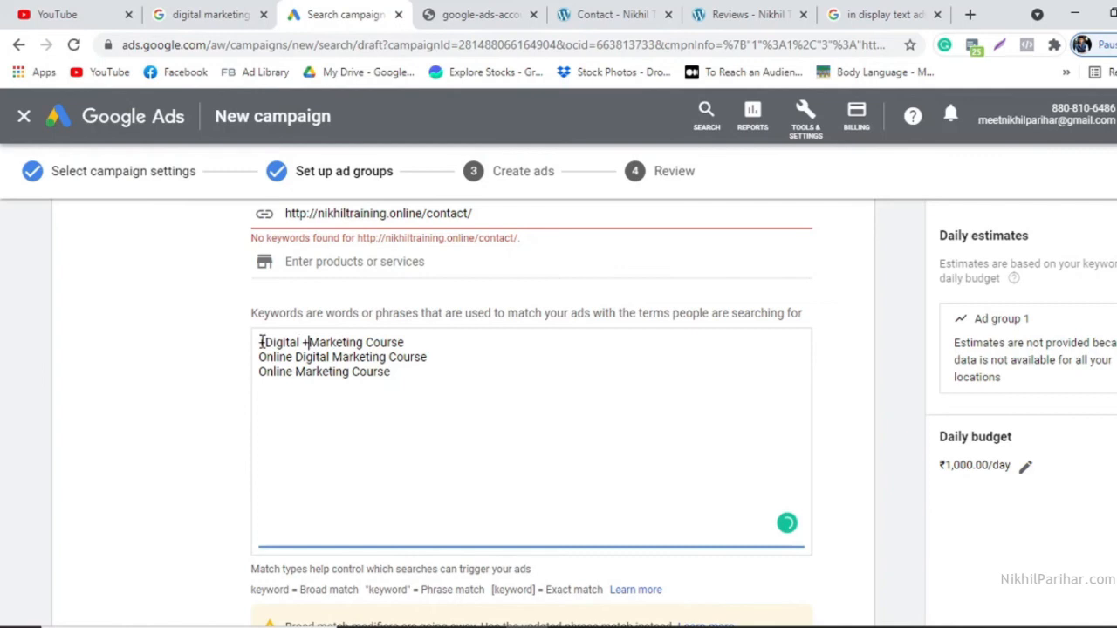
pyautogui.press('Right')
pyautogui.press('Right')
pyautogui.press('Right')
pyautogui.press('Right')
pyautogui.press('Right')
pyautogui.press('Right')
pyautogui.press('Right')
pyautogui.press('Right')
pyautogui.press('Right')
pyautogui.write('+')
# Delete the + signs from the first keyword so it reads Digital Marketing Course
pyautogui.press('BackSpace')
pyautogui.press('Left')
pyautogui.press('Left')
pyautogui.press('Left')
pyautogui.press('Left')
pyautogui.press('Left')
pyautogui.press('Left')
pyautogui.press('Left')
pyautogui.press('Left')
pyautogui.press('Left')
pyautogui.press('Left')
pyautogui.press('Right')
pyautogui.press('BackSpace')
pyautogui.press('Left')
pyautogui.press('Left')
pyautogui.press('Left')
pyautogui.press('Left')
pyautogui.press('Left')
pyautogui.press('Left')
pyautogui.press('Left')
pyautogui.press('Left')
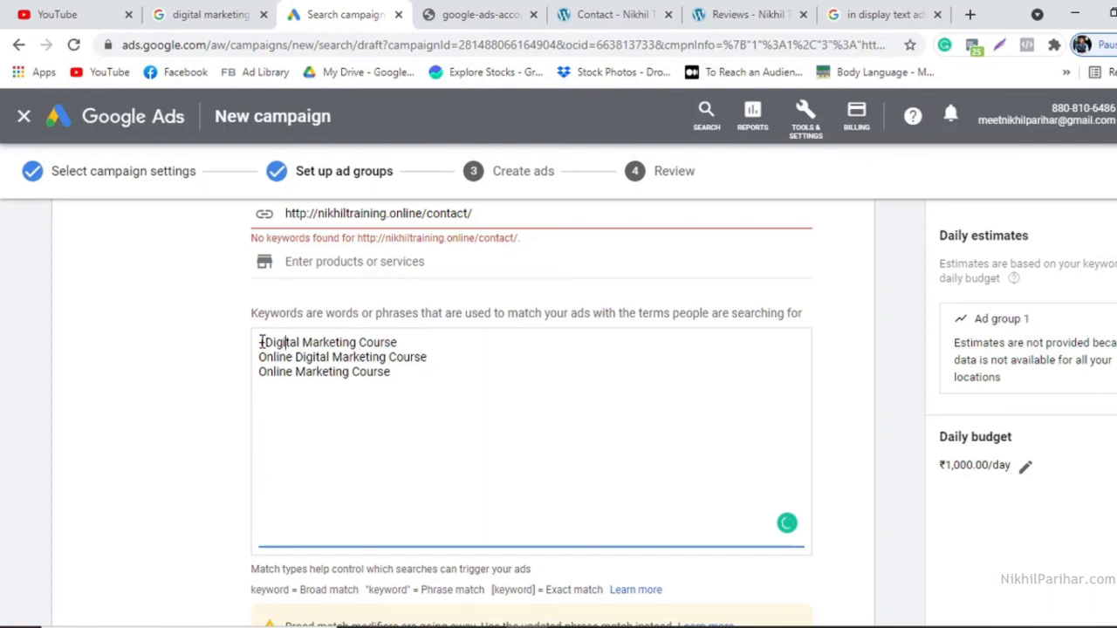
pyautogui.press('BackSpace')
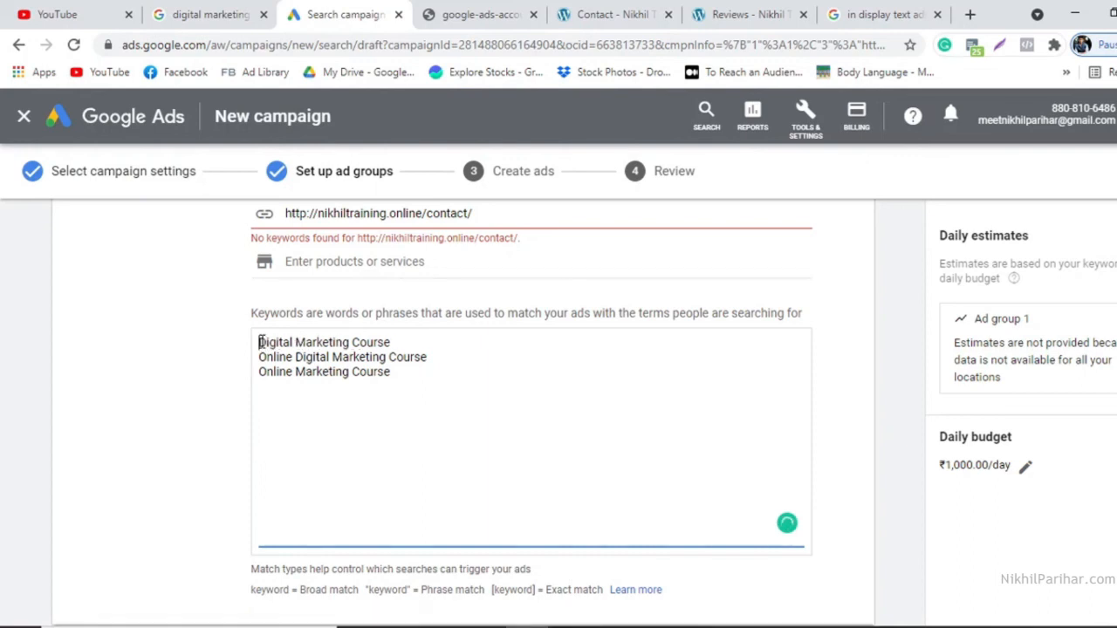
# Enclose the first keyword, Digital Marketing Course, in double quotation marks to make it a phrase match
pyautogui.write('"')
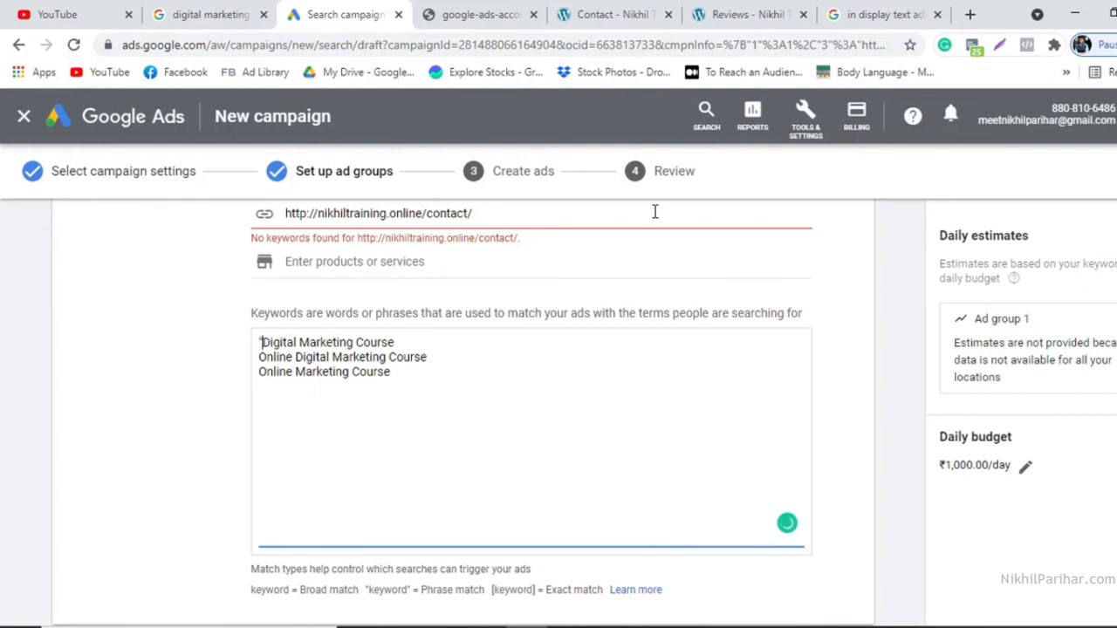
pyautogui.press('Right')
pyautogui.press('End')
pyautogui.write('"')
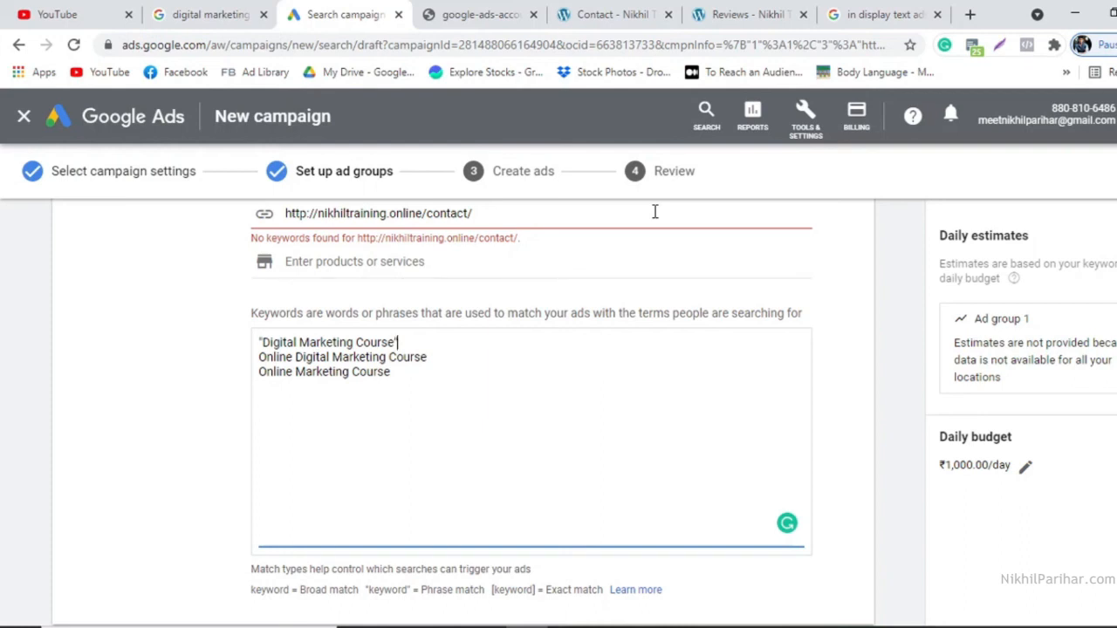
# Remove both quotation marks around the first keyword, Digital Marketing Course
pyautogui.press('BackSpace')
pyautogui.press('Left')
pyautogui.press('Left')
pyautogui.press('Left')
pyautogui.press('Left')
pyautogui.press('Left')
pyautogui.press('Left')
pyautogui.press('Left')
pyautogui.press('Left')
pyautogui.press('Left')
pyautogui.press('Left')
pyautogui.press('Left')
pyautogui.press('Left')
pyautogui.press('Left')
pyautogui.press('Left')
pyautogui.press('Left')
pyautogui.press('Left')
pyautogui.press('Left')
pyautogui.press('Left')
pyautogui.press('Left')
pyautogui.press('Left')
pyautogui.press('Left')
pyautogui.press('Left')
pyautogui.press('Left')
pyautogui.press('Left')
pyautogui.press('BackSpace')
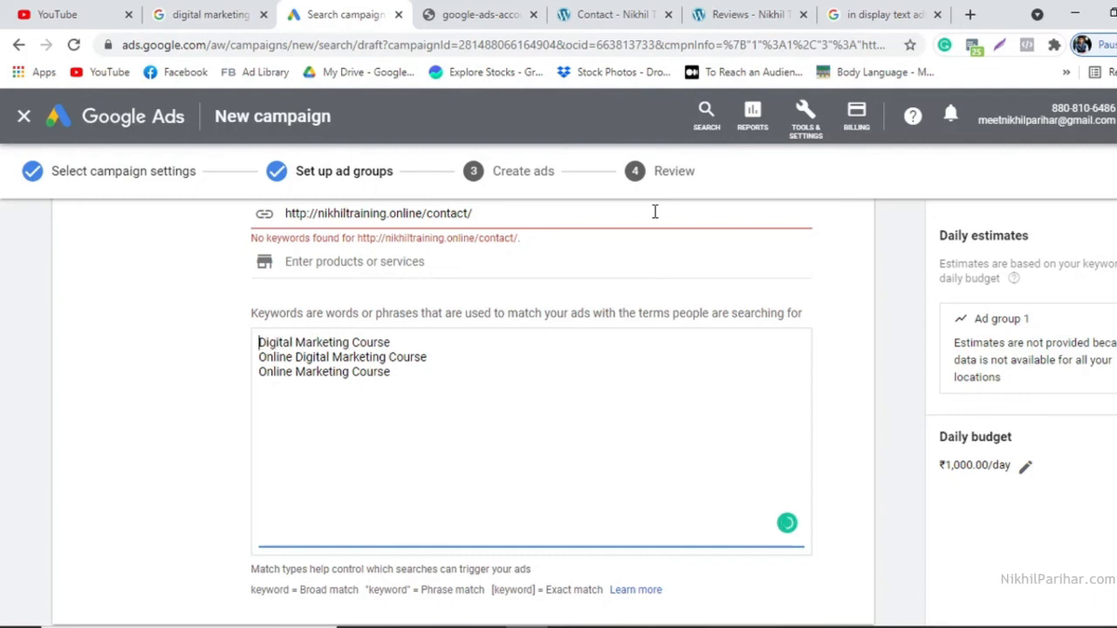
# Enclose the first keyword, Digital Marketing Course, in square brackets to make it an exact match
pyautogui.write('[')
pyautogui.press('BackSpace')
pyautogui.write('[')
pyautogui.press('Right')
pyautogui.press('Right')
pyautogui.press('Right')
pyautogui.press('Right')
pyautogui.press('Right')
pyautogui.press('Right')
pyautogui.press('Right')
pyautogui.press('Right')
pyautogui.press('Right')
pyautogui.press('Right')
pyautogui.press('Right')
pyautogui.press('Right')
pyautogui.press('Right')
pyautogui.press('Right')
pyautogui.press('Right')
pyautogui.press('Right')
pyautogui.press('Right')
pyautogui.press('Right')
pyautogui.press('Right')
pyautogui.press('Right')
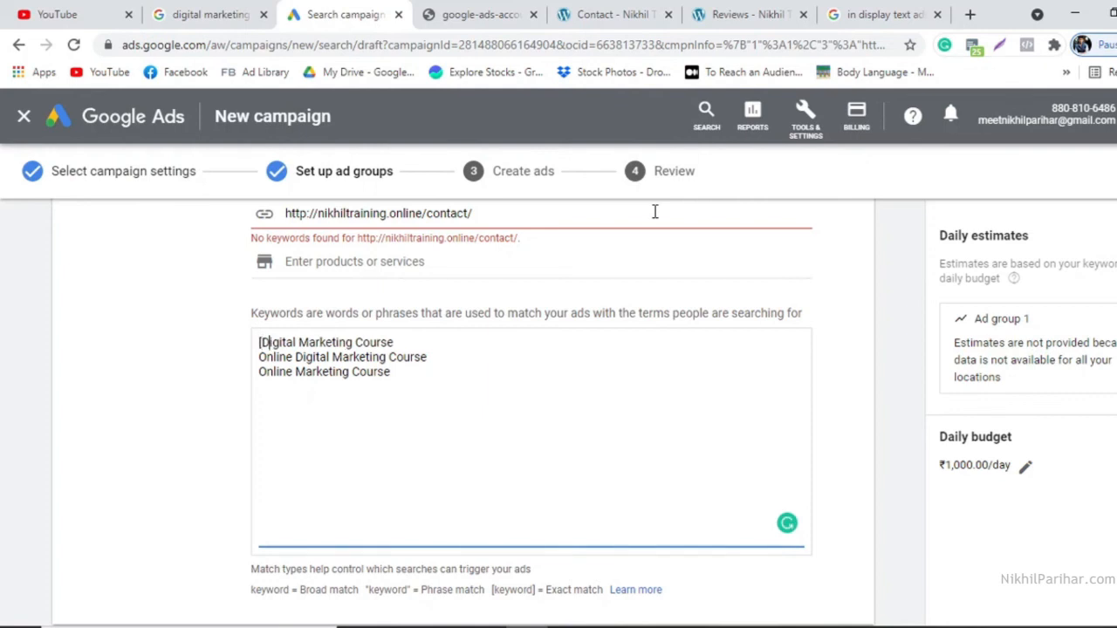
pyautogui.press('Right')
pyautogui.write(']')
# Remove both square brackets around the first keyword, Digital Marketing Course
pyautogui.press('BackSpace')
pyautogui.press('Left')
pyautogui.press('Left')
pyautogui.press('Left')
pyautogui.press('Left')
pyautogui.press('Left')
pyautogui.press('Left')
pyautogui.press('Left')
pyautogui.press('Left')
pyautogui.press('Left')
pyautogui.press('Left')
pyautogui.press('Left')
pyautogui.press('Left')
pyautogui.press('Left')
pyautogui.press('Left')
pyautogui.press('Left')
pyautogui.press('Left')
pyautogui.press('Left')
pyautogui.press('Left')
pyautogui.press('Left')
pyautogui.press('Left')
pyautogui.press('Left')
pyautogui.press('BackSpace')
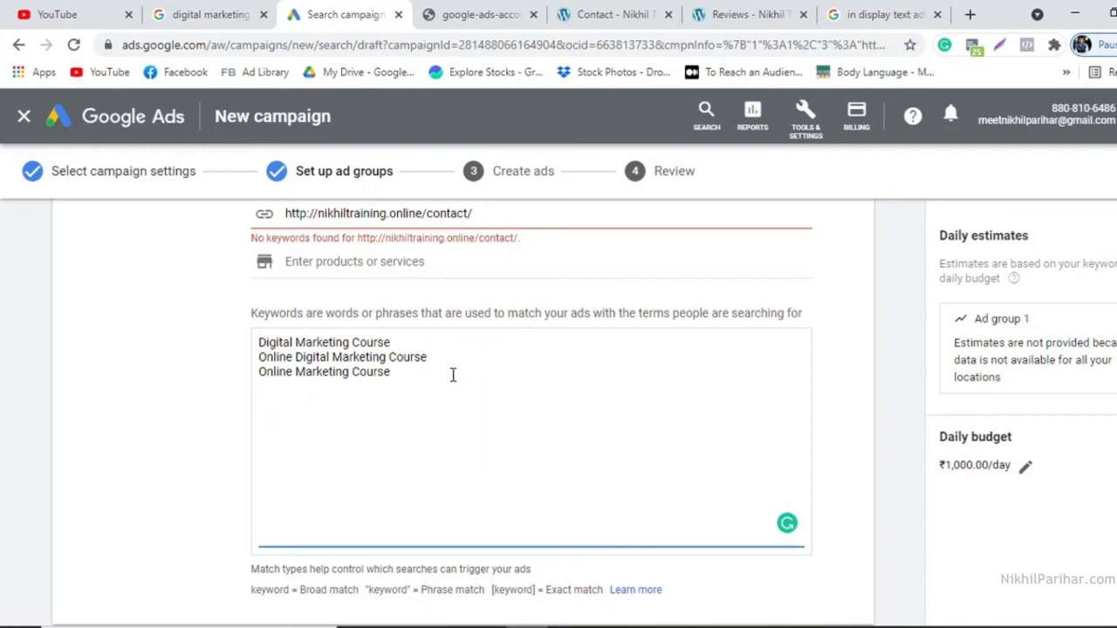
# Review the ad group's name and keyword list, and save the ad group to continue to ad creation
pyautogui.scroll(-2, 452, 375)
pyautogui.scroll(5, 364, 357)
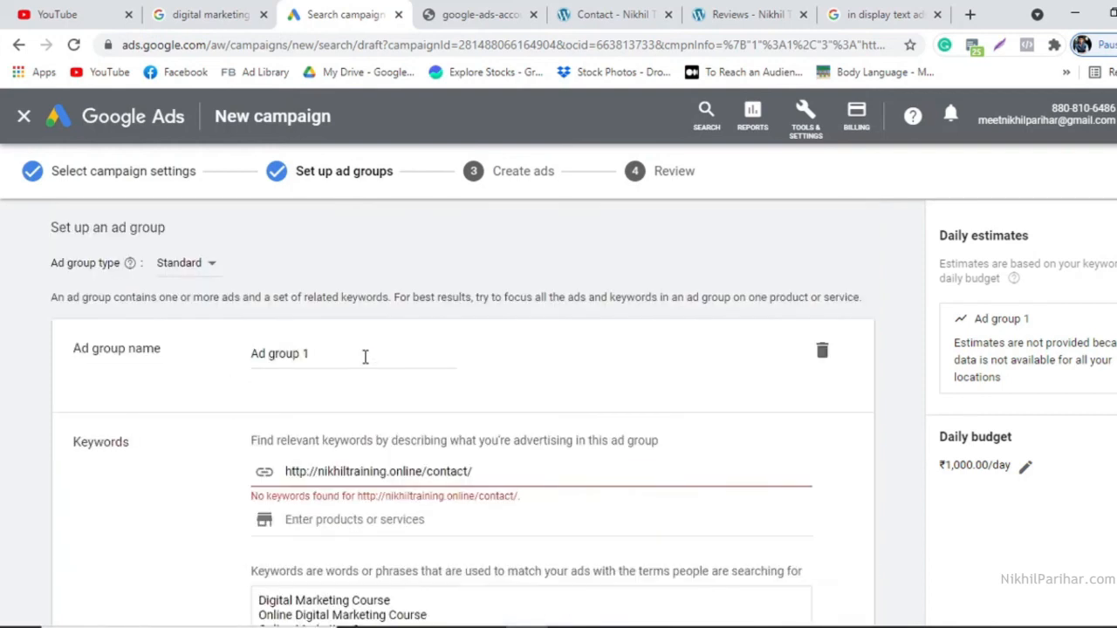
pyautogui.scroll(-5, 368, 377)
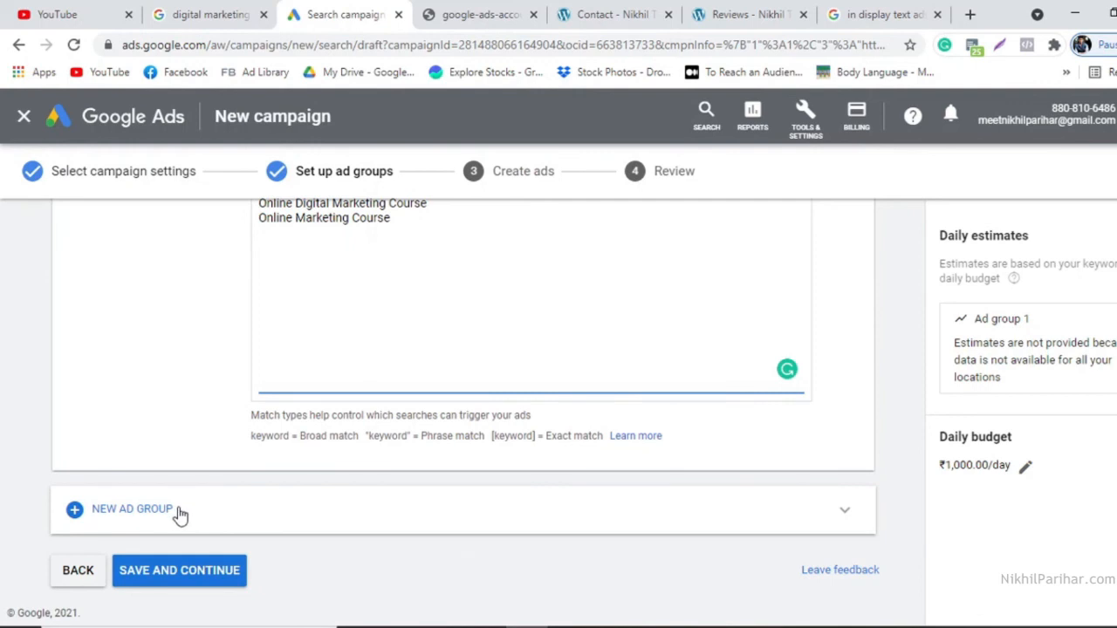
pyautogui.scroll(3, 379, 471)
pyautogui.scroll(1, 460, 307)
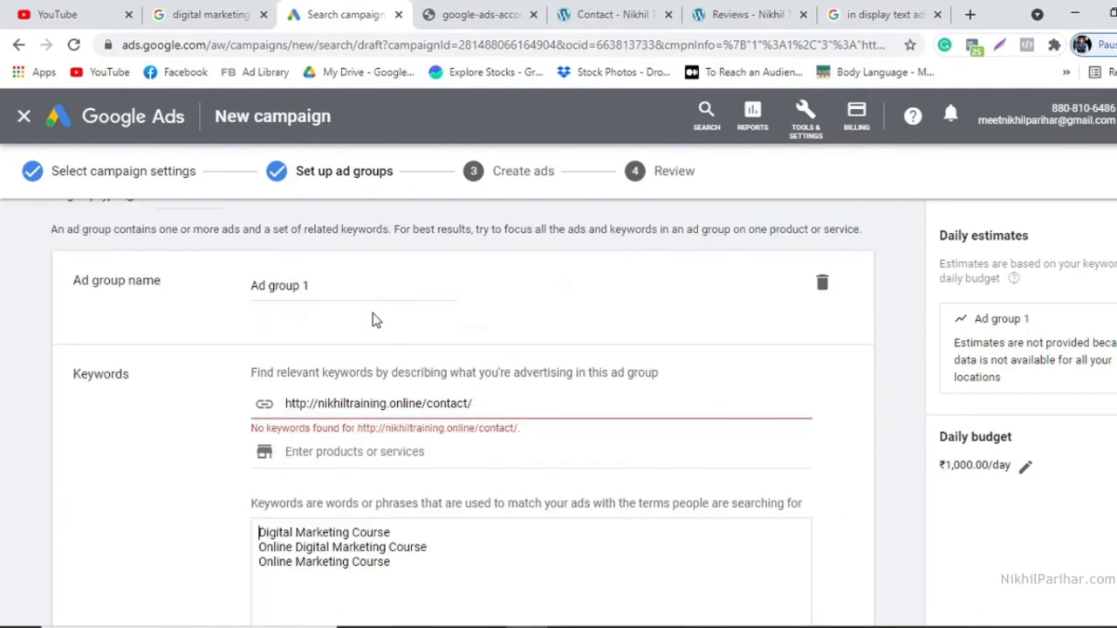
pyautogui.scroll(-2, 325, 288)
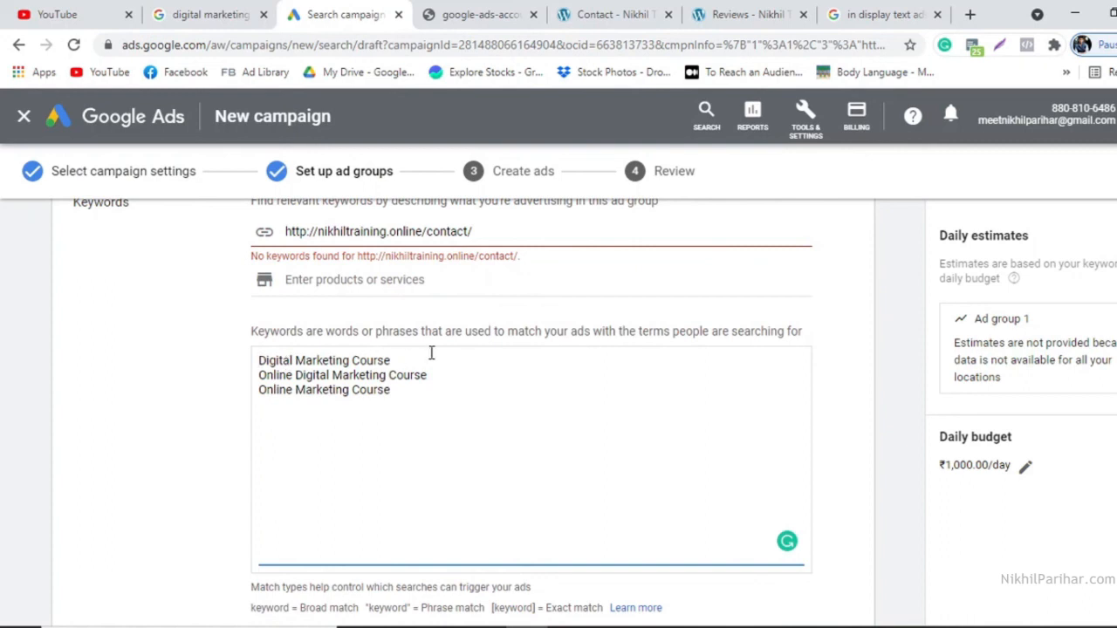
pyautogui.scroll(-2, 314, 399)
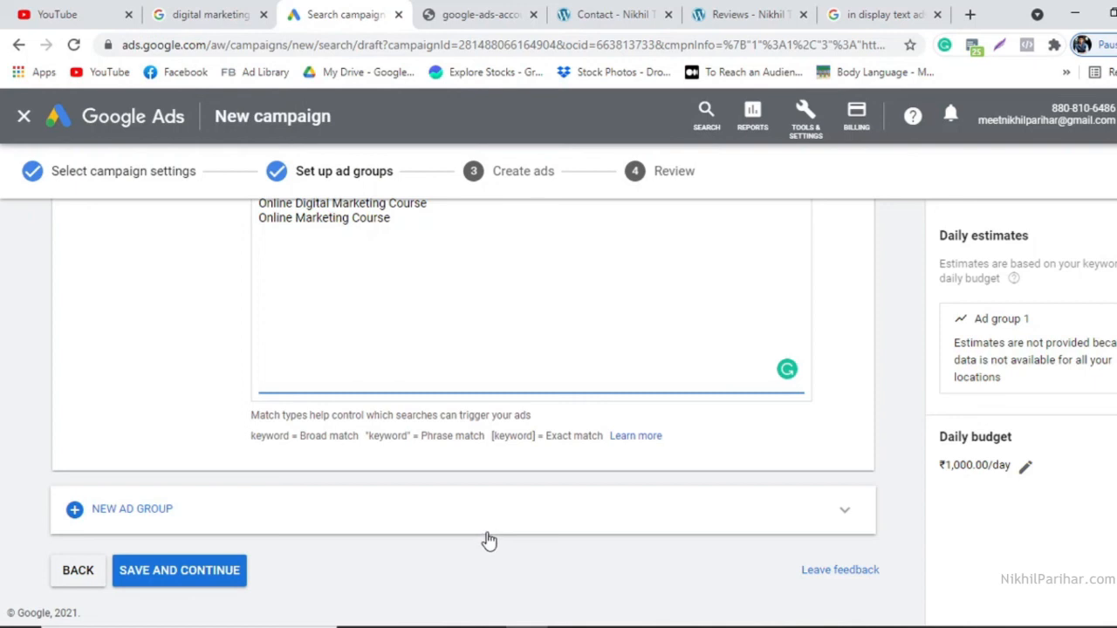
pyautogui.scroll(3, 489, 537)
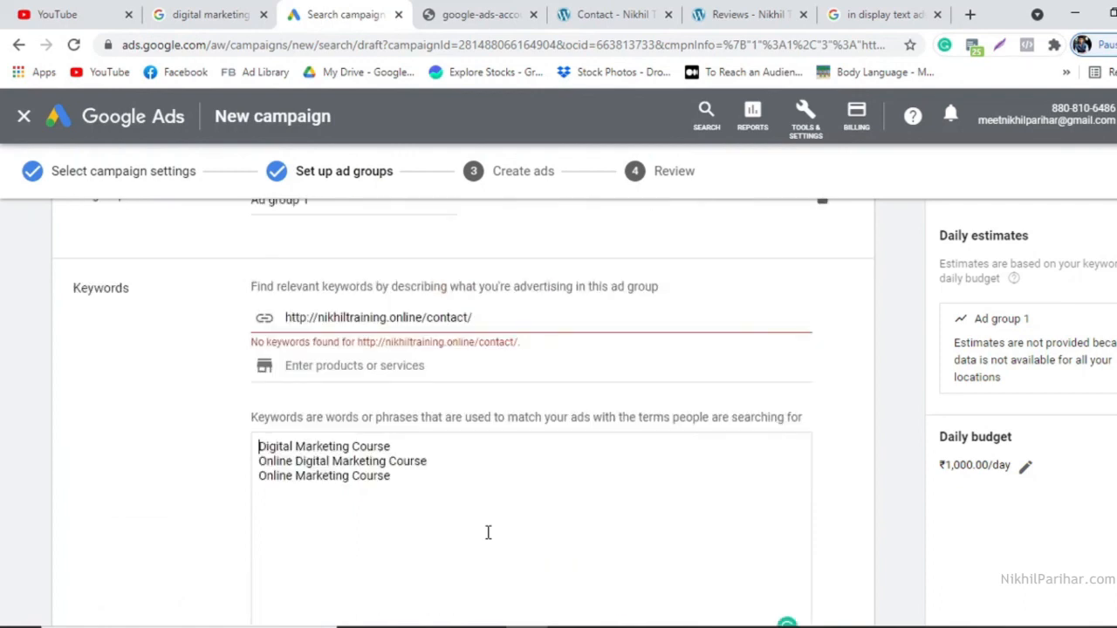
pyautogui.scroll(1, 489, 533)
pyautogui.scroll(-1, 488, 532)
pyautogui.scroll(-3, 489, 533)
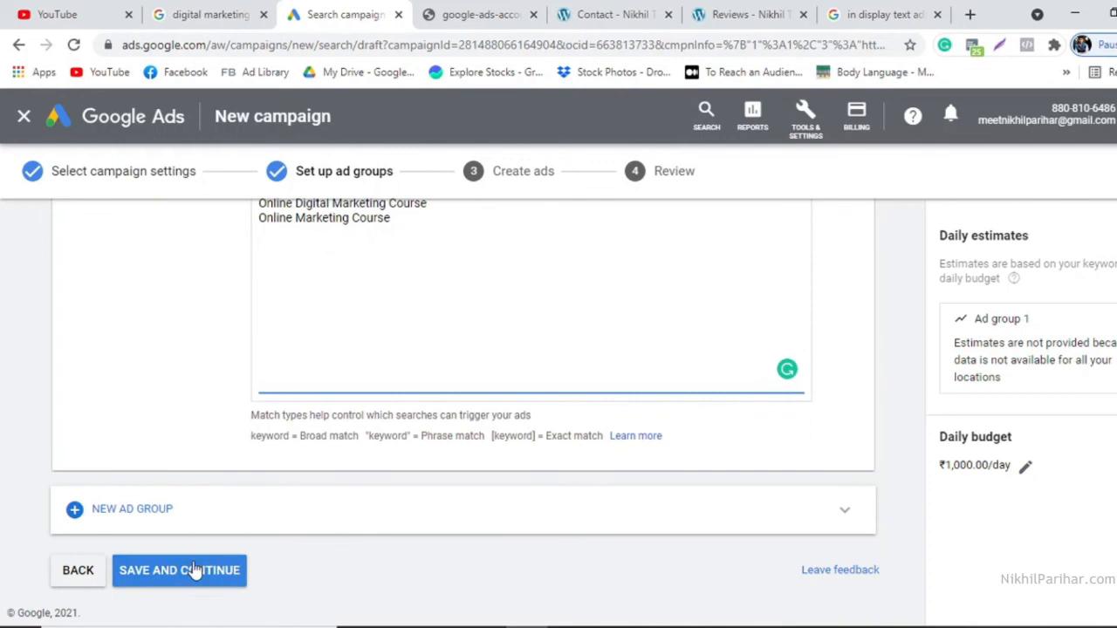
pyautogui.click(190, 572)
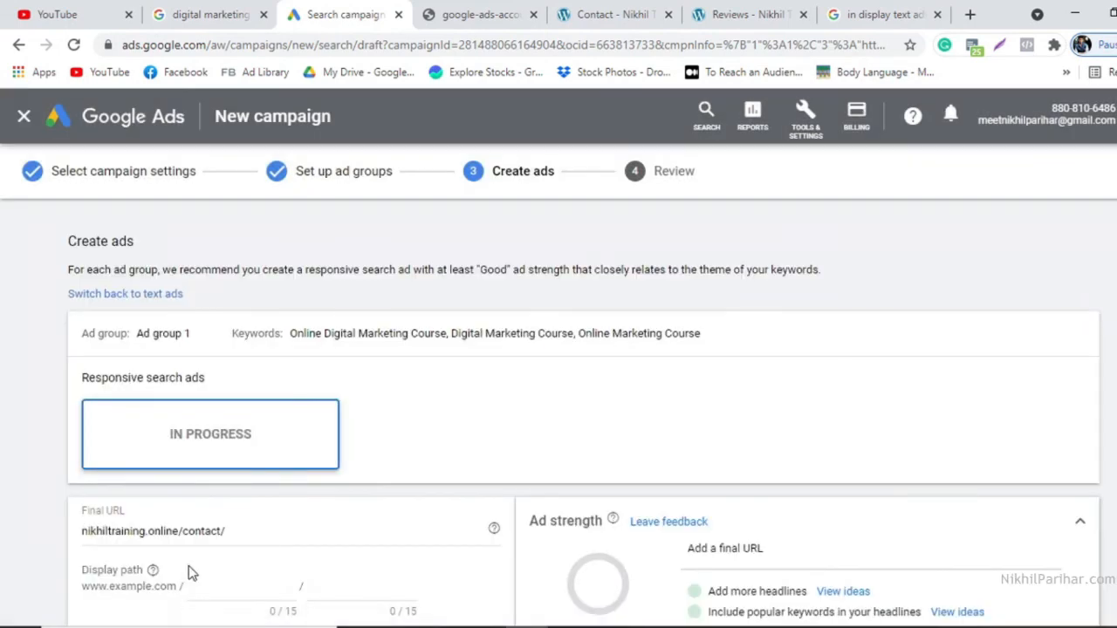
# Set the responsive search ad's two display path fields to Digital and Marketing
pyautogui.scroll(-3, 530, 390)
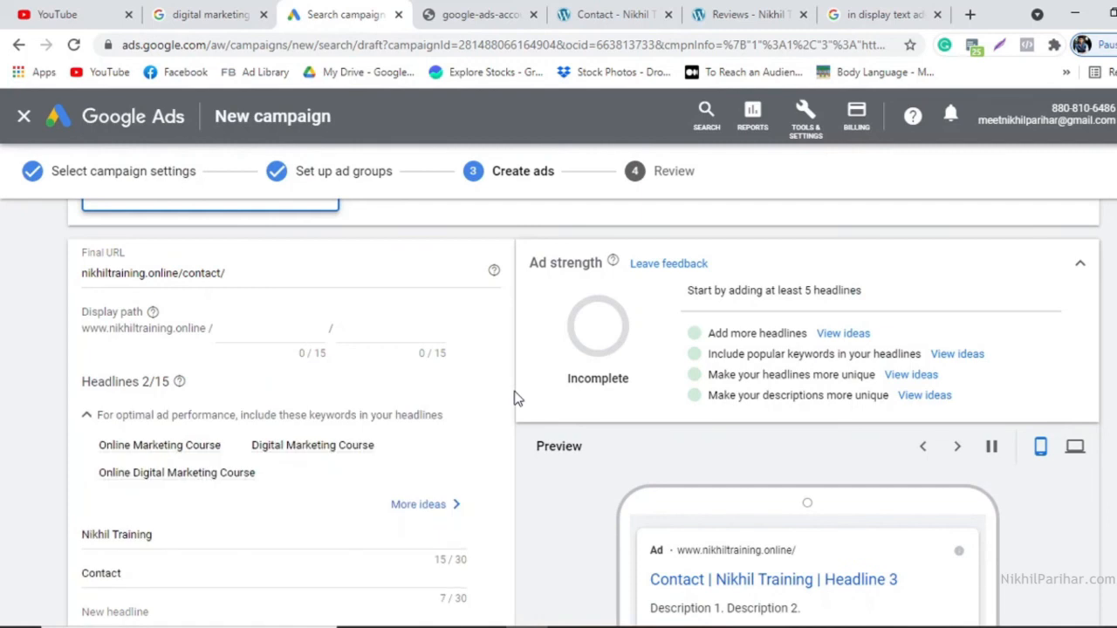
pyautogui.scroll(-3, 515, 399)
pyautogui.scroll(1, 515, 398)
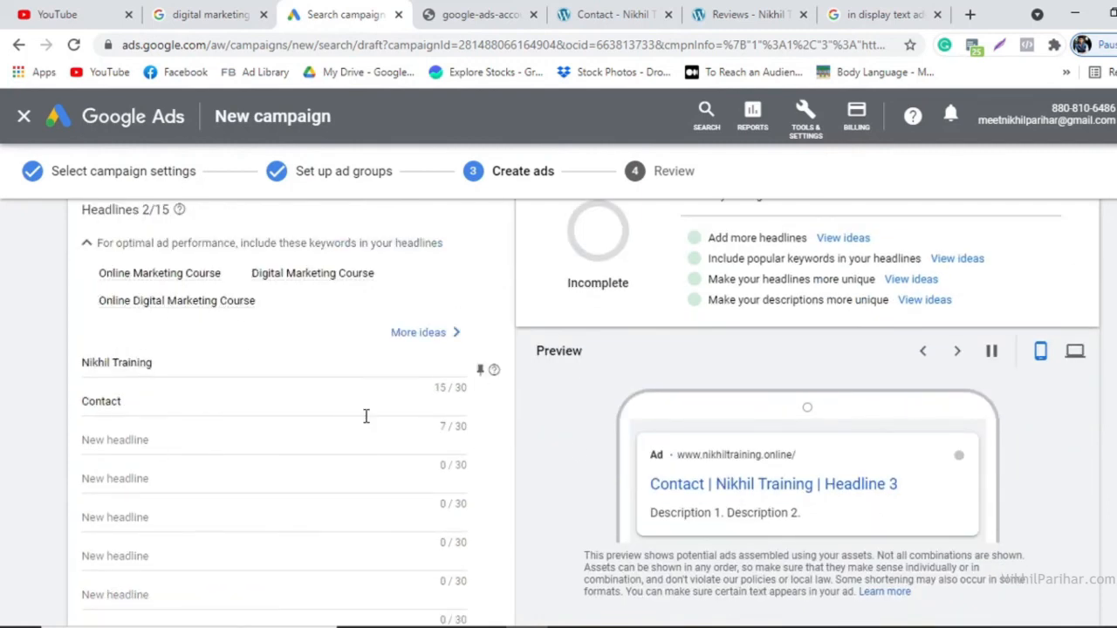
pyautogui.scroll(1, 393, 381)
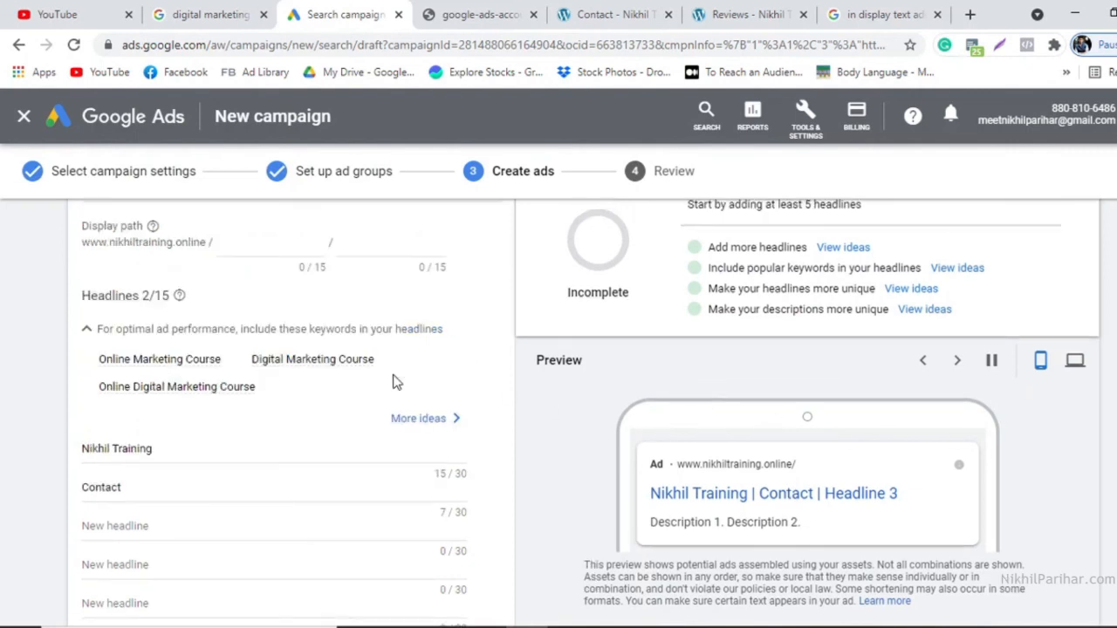
pyautogui.scroll(1, 393, 381)
pyautogui.click(284, 327)
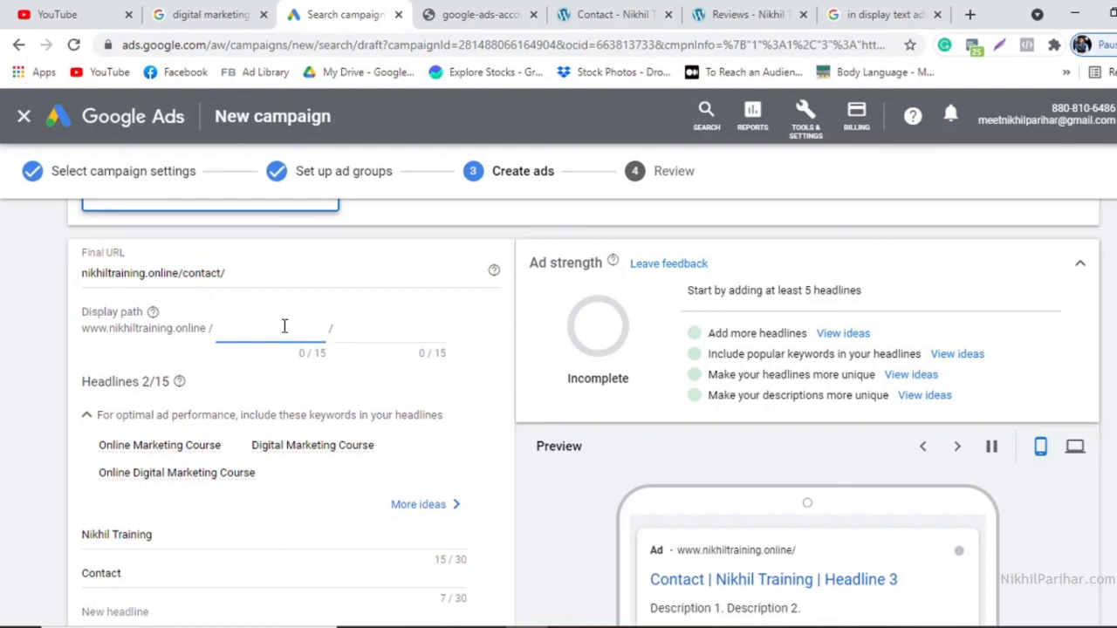
pyautogui.click(284, 276)
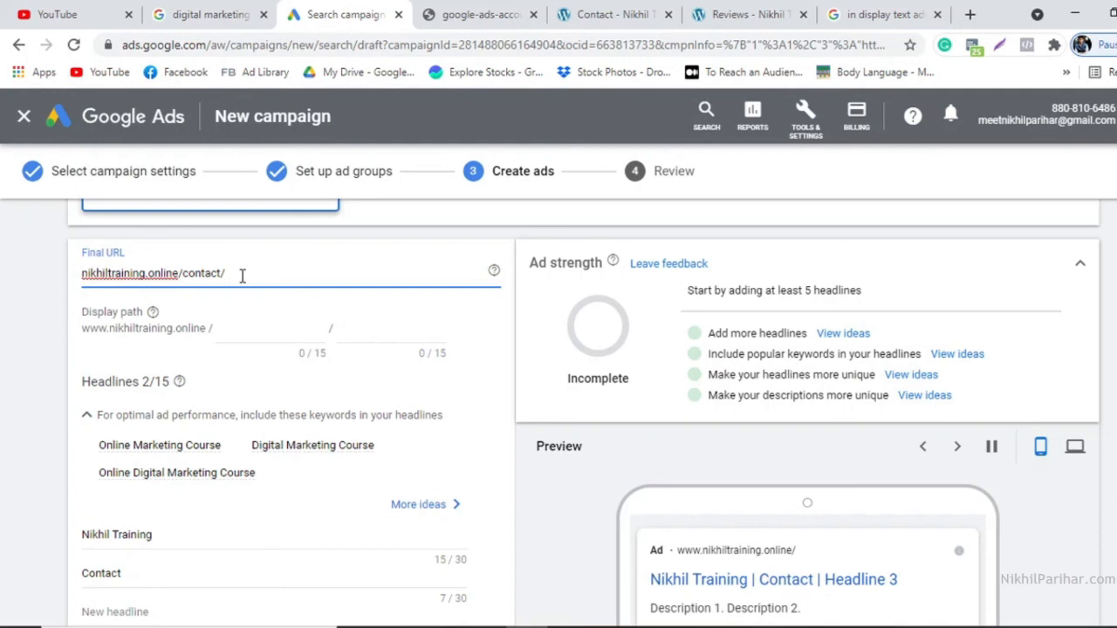
pyautogui.click(238, 328)
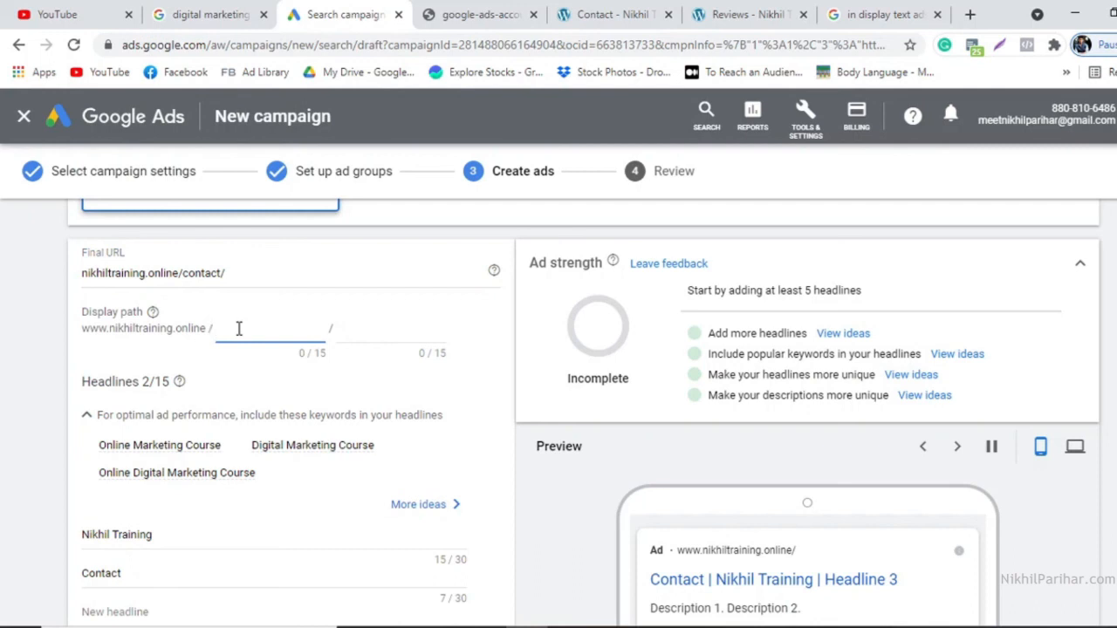
pyautogui.write('Digital')
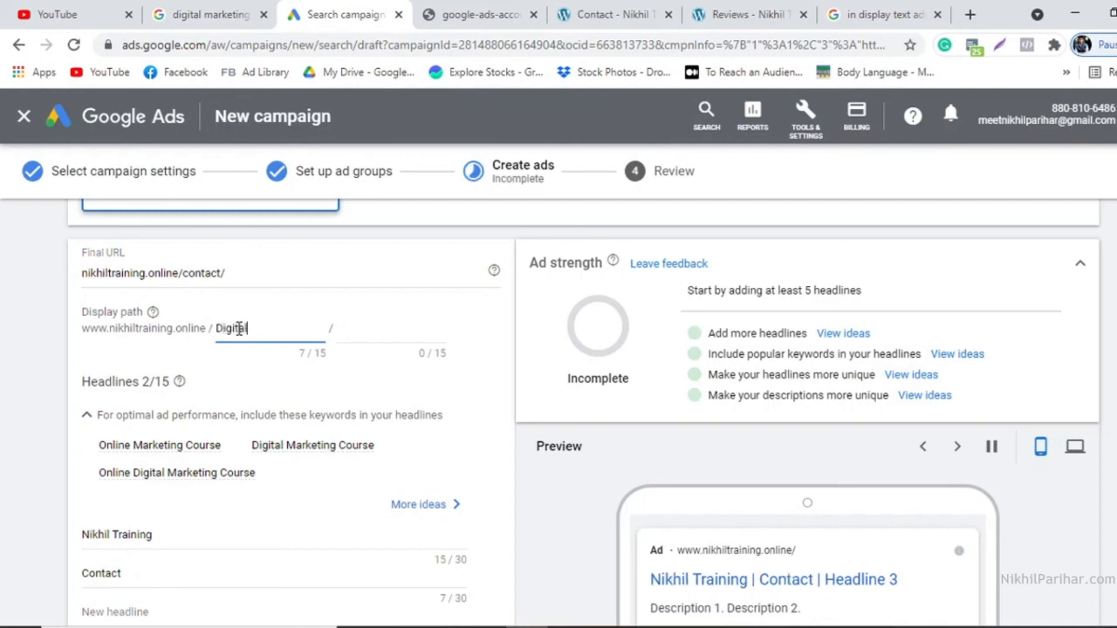
pyautogui.click(364, 327)
pyautogui.write('M')
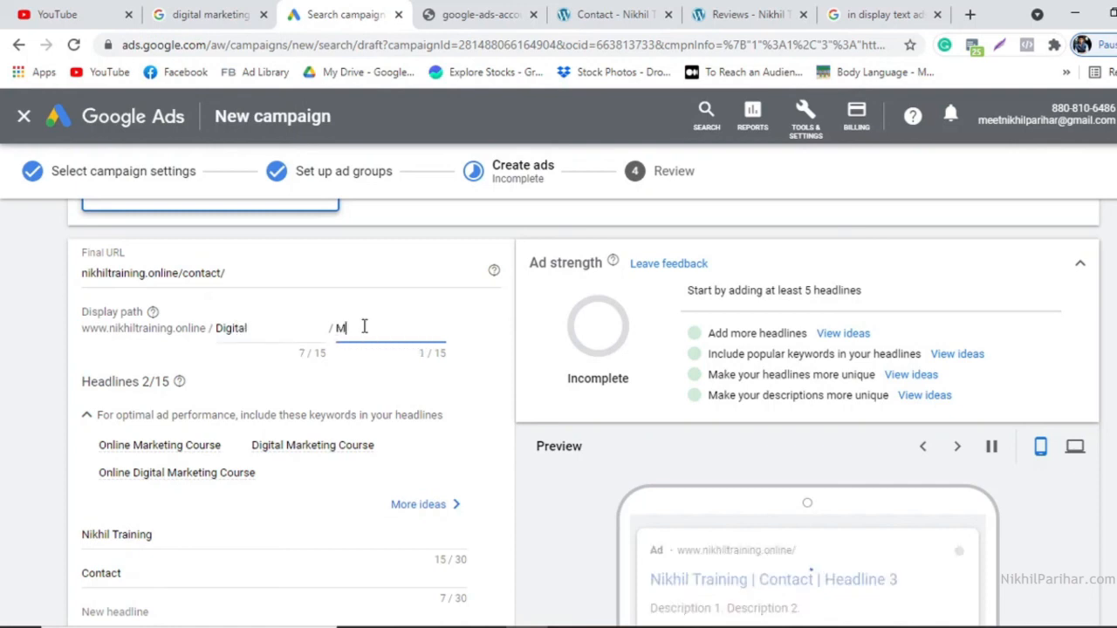
pyautogui.write('arketing')
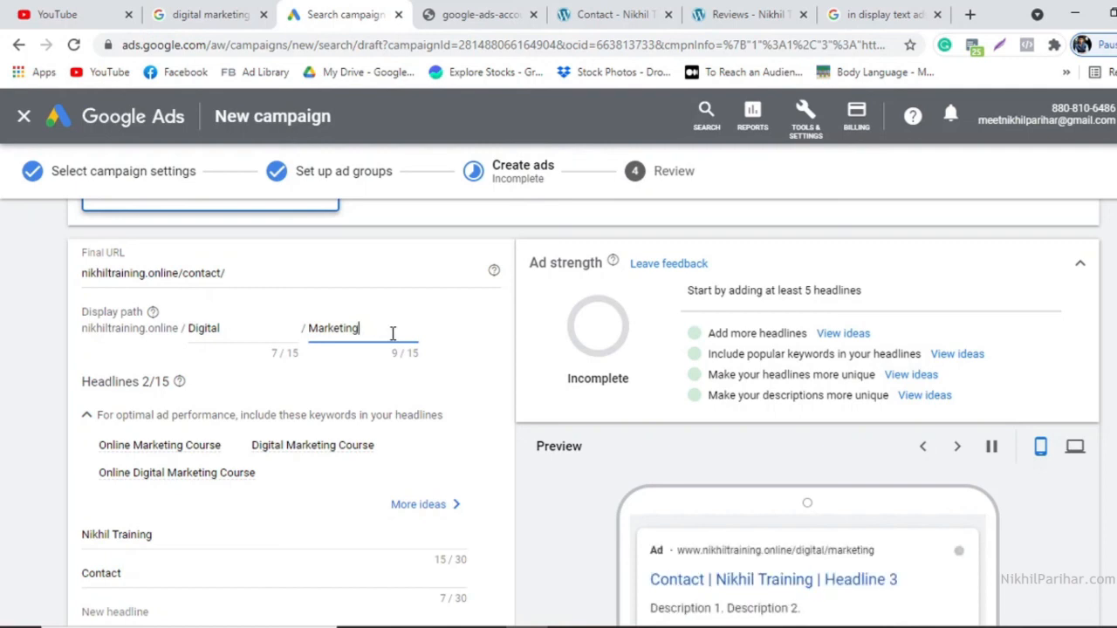
# Replace the ad's first headline with No. 1 Digital Marketing Course
pyautogui.scroll(-2, 392, 336)
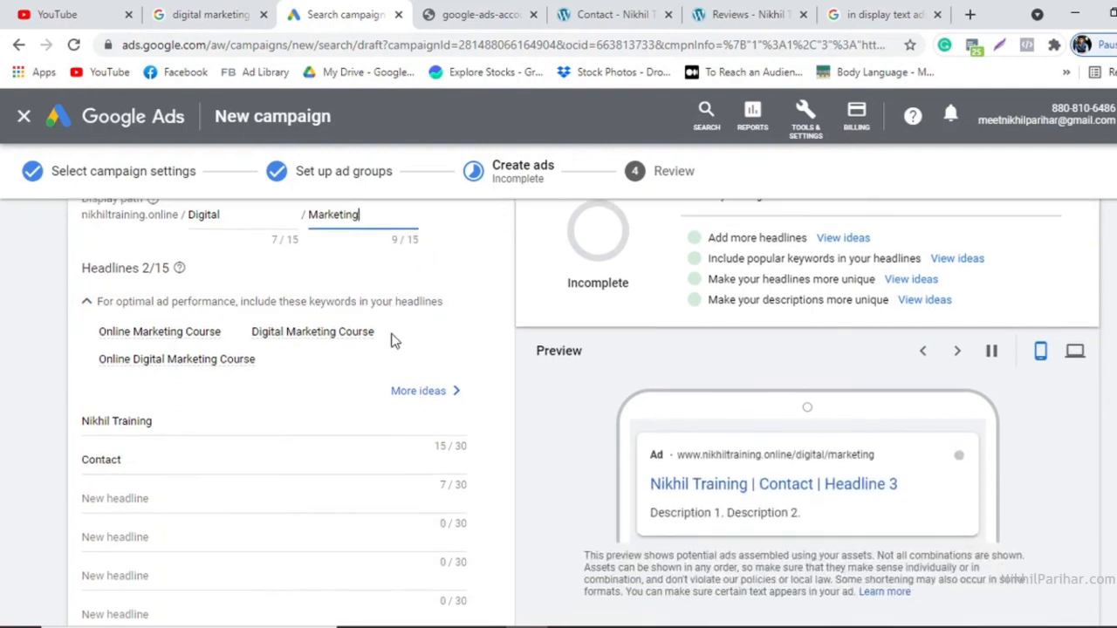
pyautogui.scroll(-1, 393, 341)
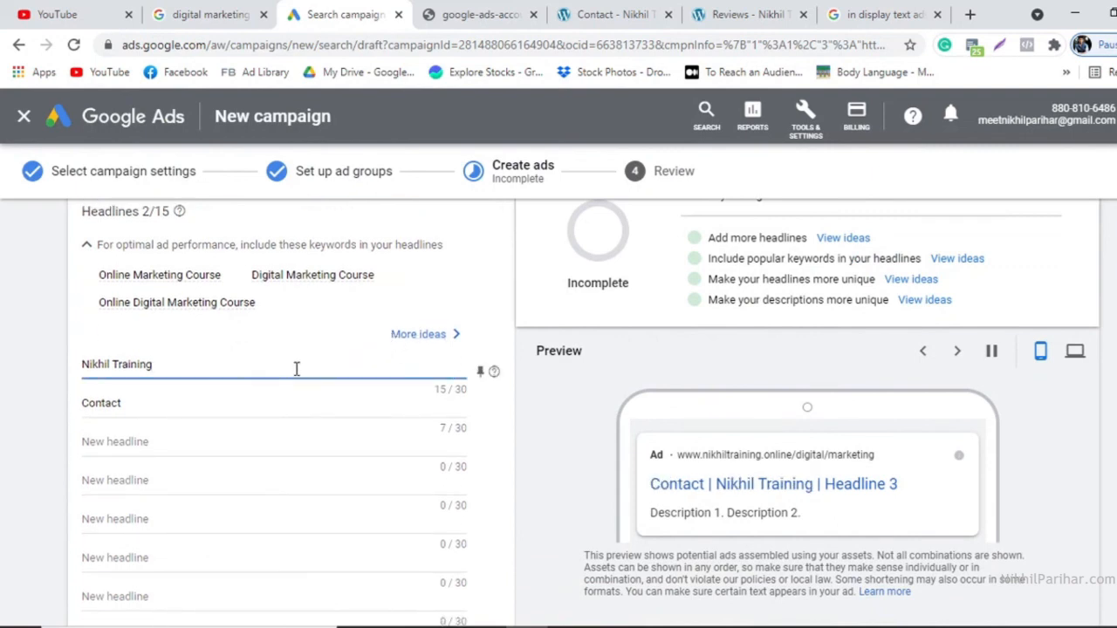
pyautogui.click(192, 281)
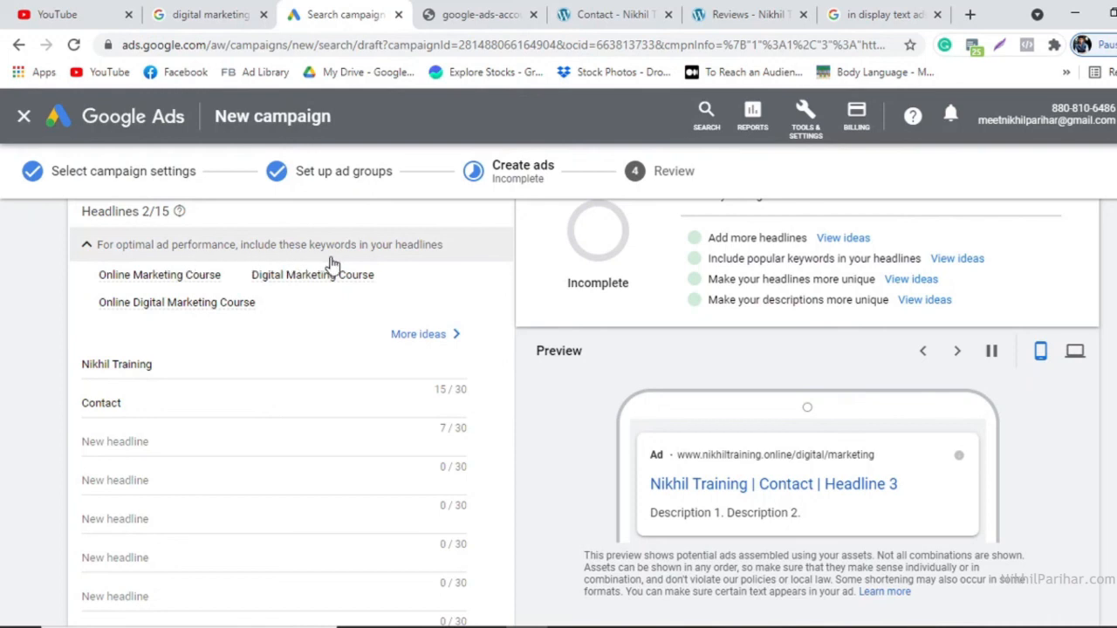
pyautogui.click(182, 366)
pyautogui.press('BackSpace')
pyautogui.press('BackSpace')
pyautogui.press('BackSpace')
pyautogui.press('BackSpace')
pyautogui.press('BackSpace')
pyautogui.press('BackSpace')
pyautogui.press('BackSpace')
pyautogui.press('BackSpace')
pyautogui.press('BackSpace')
pyautogui.press('BackSpace')
pyautogui.press('BackSpace')
pyautogui.press('BackSpace')
pyautogui.press('BackSpace')
pyautogui.press('BackSpace')
pyautogui.press('BackSpace')
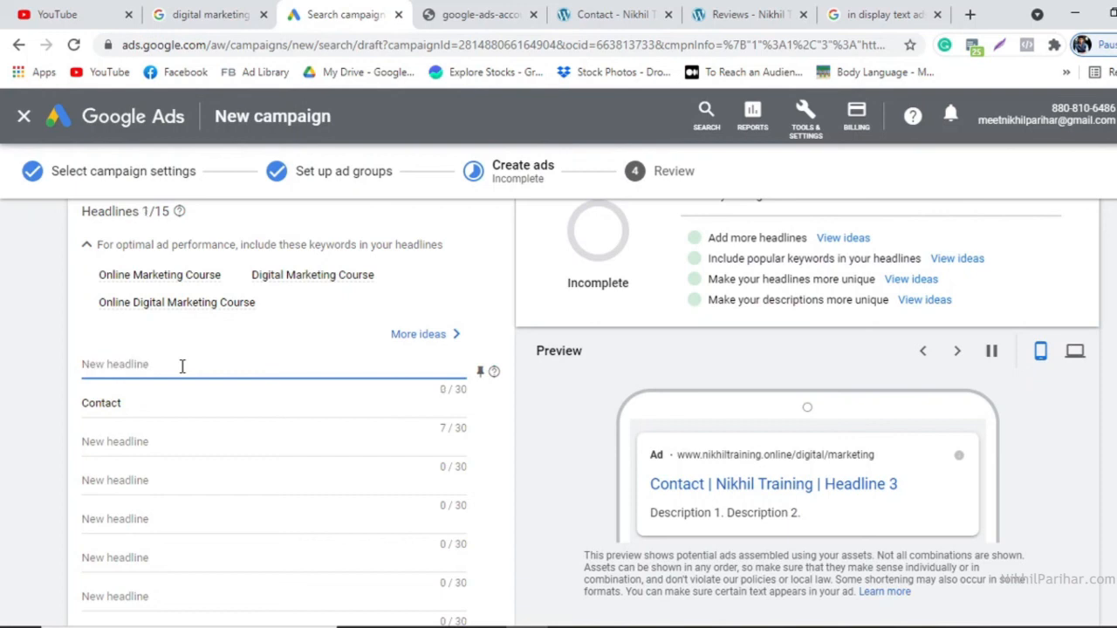
pyautogui.write('Onl')
pyautogui.press('BackSpace')
pyautogui.press('BackSpace')
pyautogui.press('BackSpace')
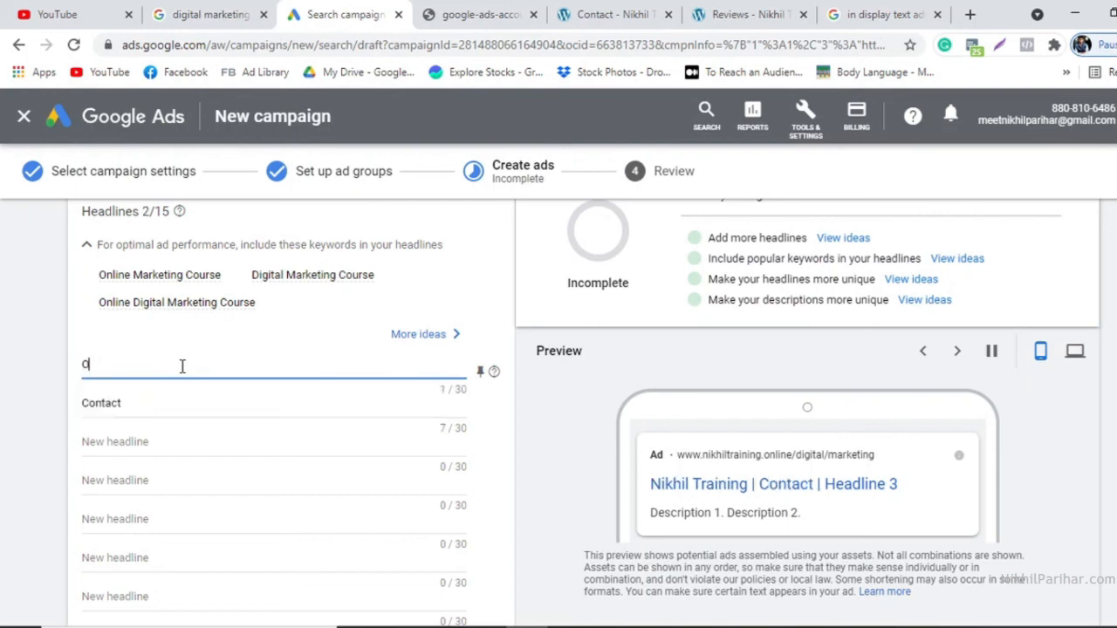
pyautogui.write('Digi')
pyautogui.press('BackSpace')
pyautogui.press('BackSpace')
pyautogui.press('BackSpace')
pyautogui.write('No. 1 D')
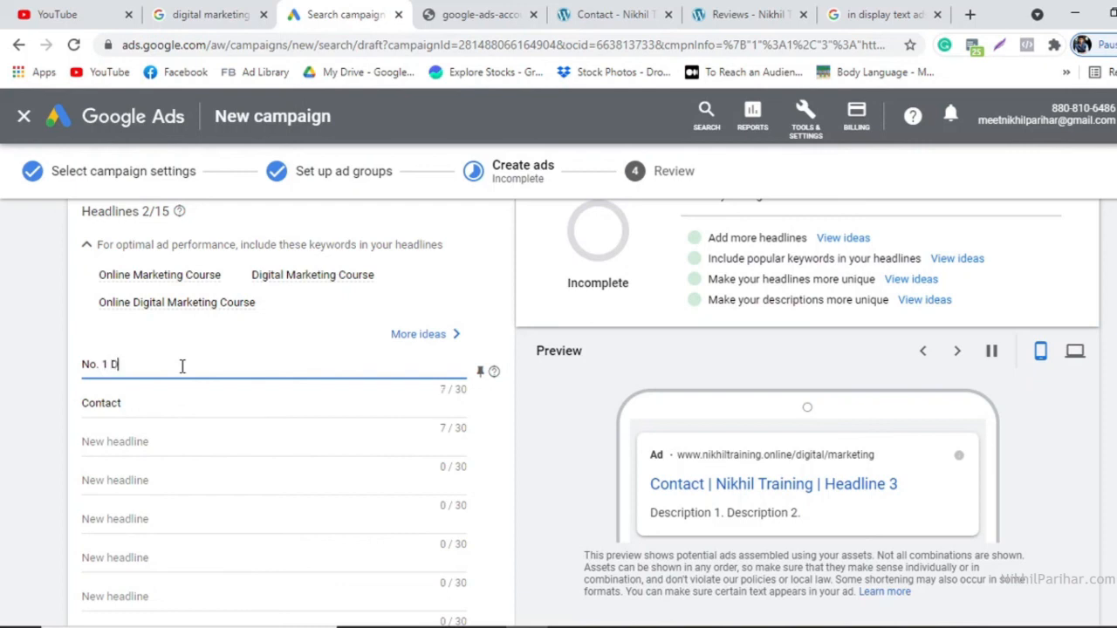
pyautogui.write('igital Marketing Course')
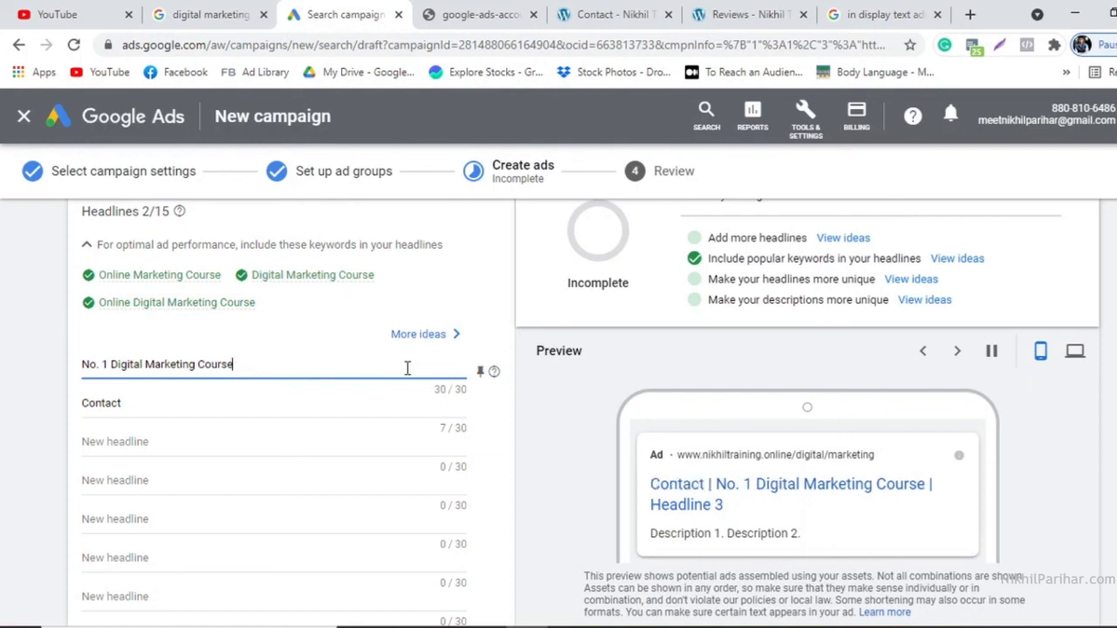
# Replace the ad's second headline, Contact, with Learn From Experts
pyautogui.click(354, 404)
pyautogui.press('BackSpace')
pyautogui.press('BackSpace')
pyautogui.press('BackSpace')
pyautogui.press('BackSpace')
pyautogui.press('BackSpace')
pyautogui.press('BackSpace')
pyautogui.press('BackSpace')
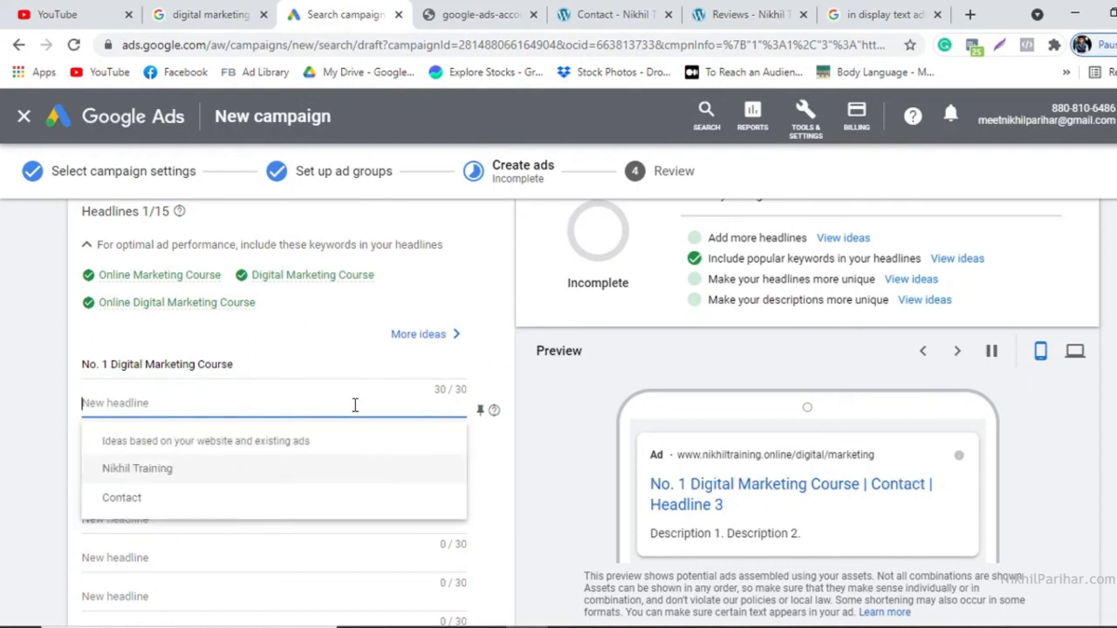
pyautogui.write('Lea')
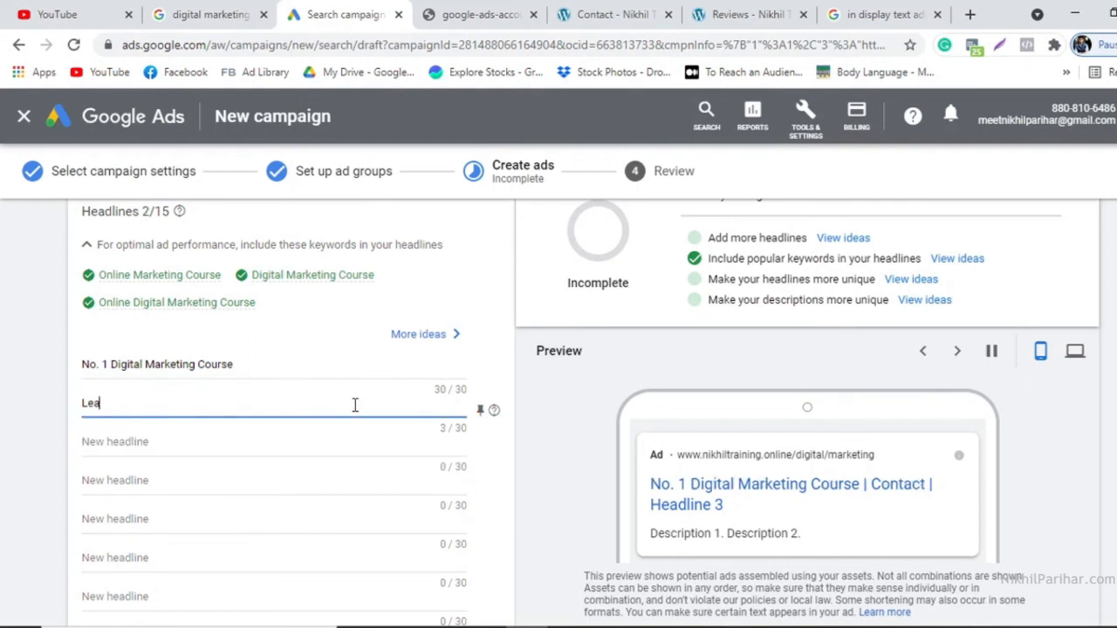
pyautogui.write('rn From Experta')
pyautogui.press('BackSpace')
pyautogui.write('s')
# Add Sign up Now as the ad's third headline
pyautogui.click(303, 442)
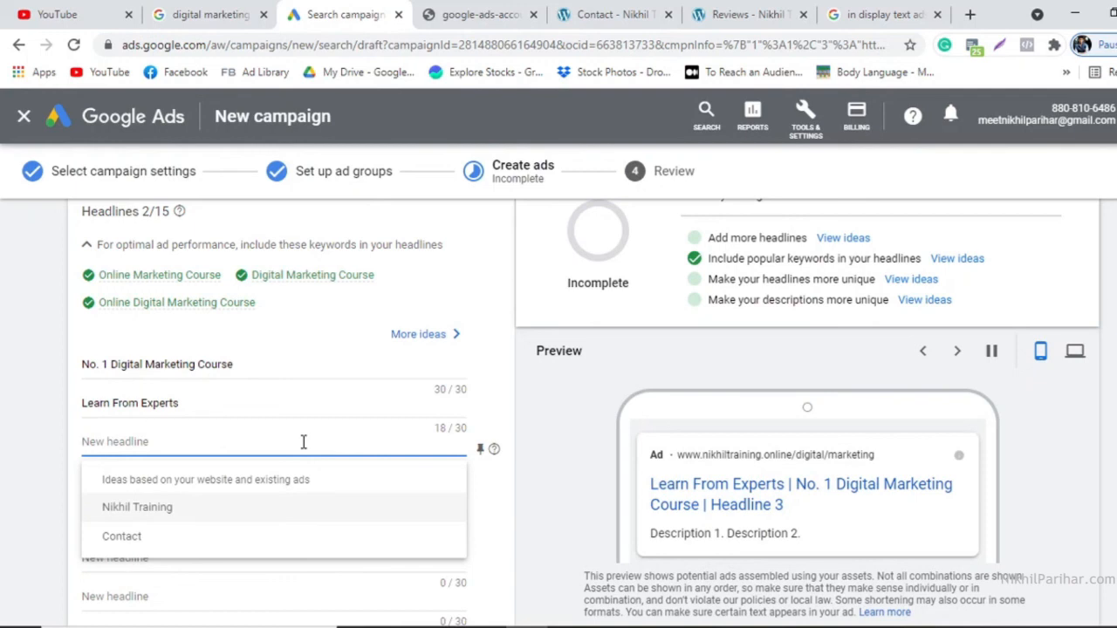
pyautogui.write('St')
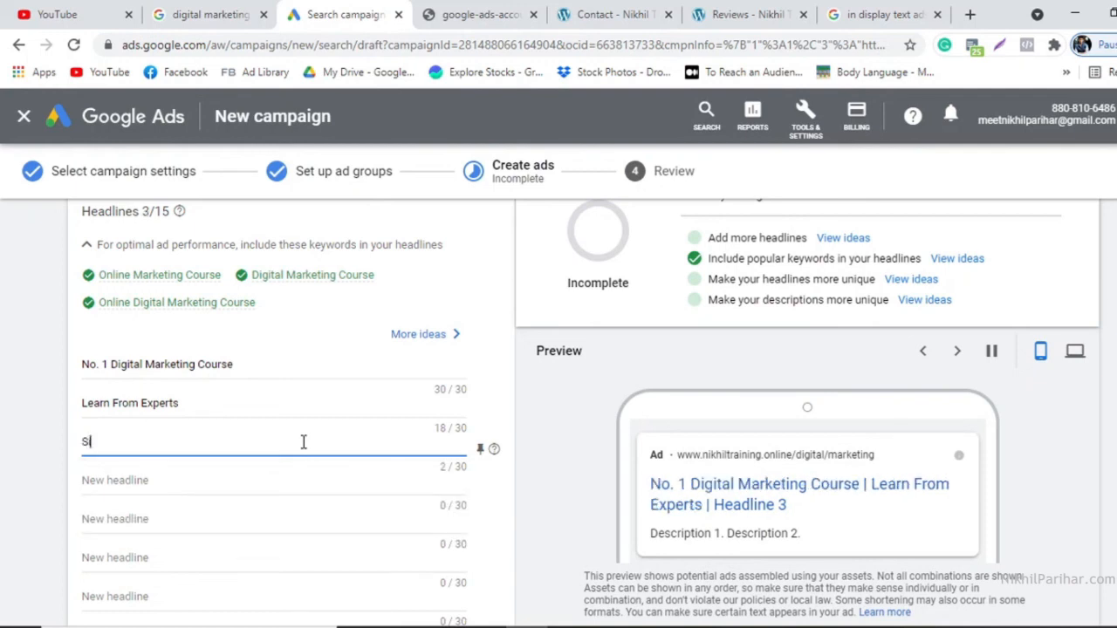
pyautogui.write('gn up Now')
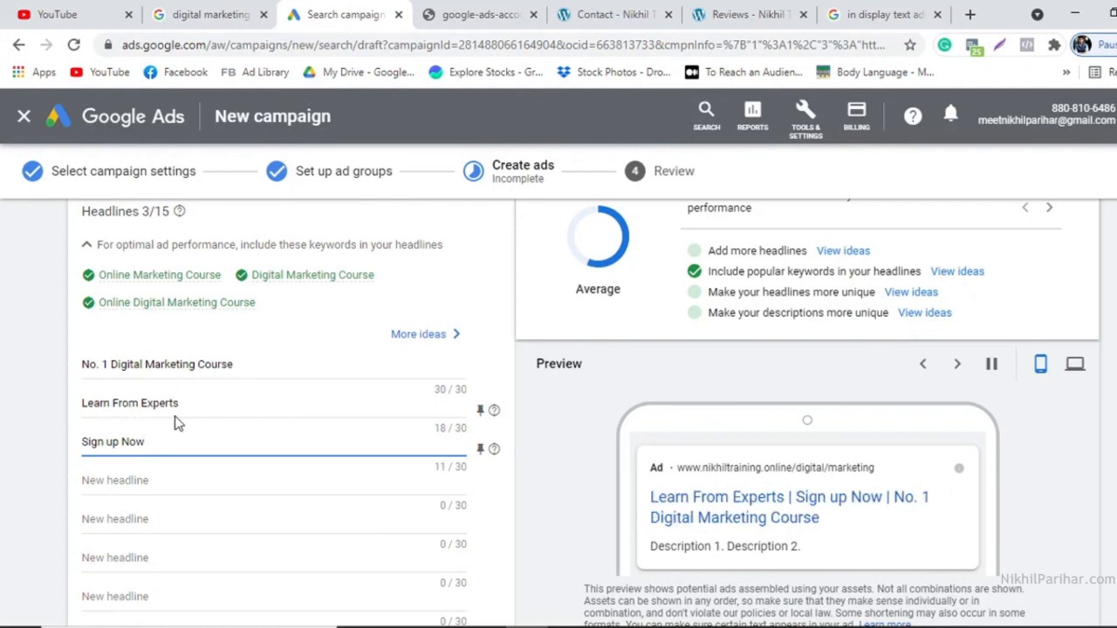
pyautogui.scroll(-1, 174, 423)
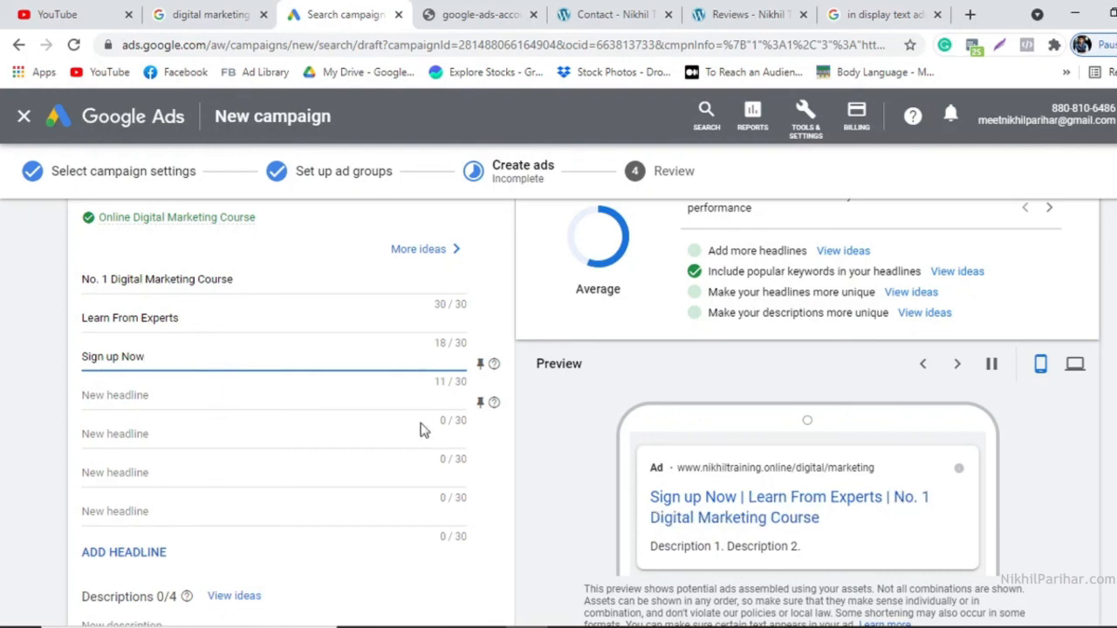
pyautogui.scroll(-2, 414, 429)
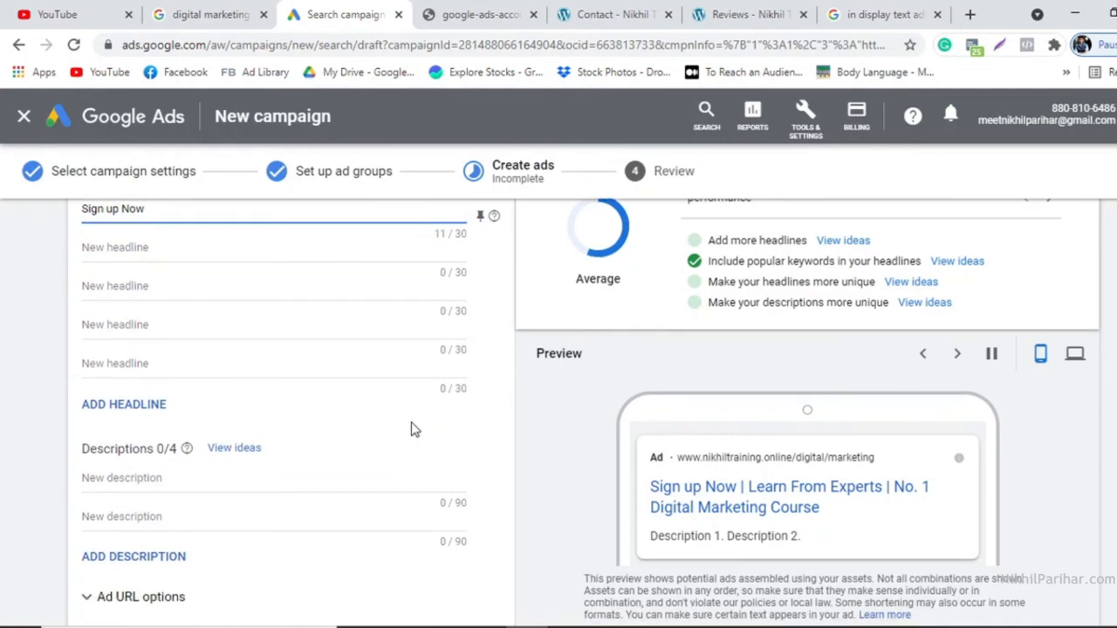
pyautogui.scroll(1, 414, 430)
pyautogui.scroll(1, 414, 429)
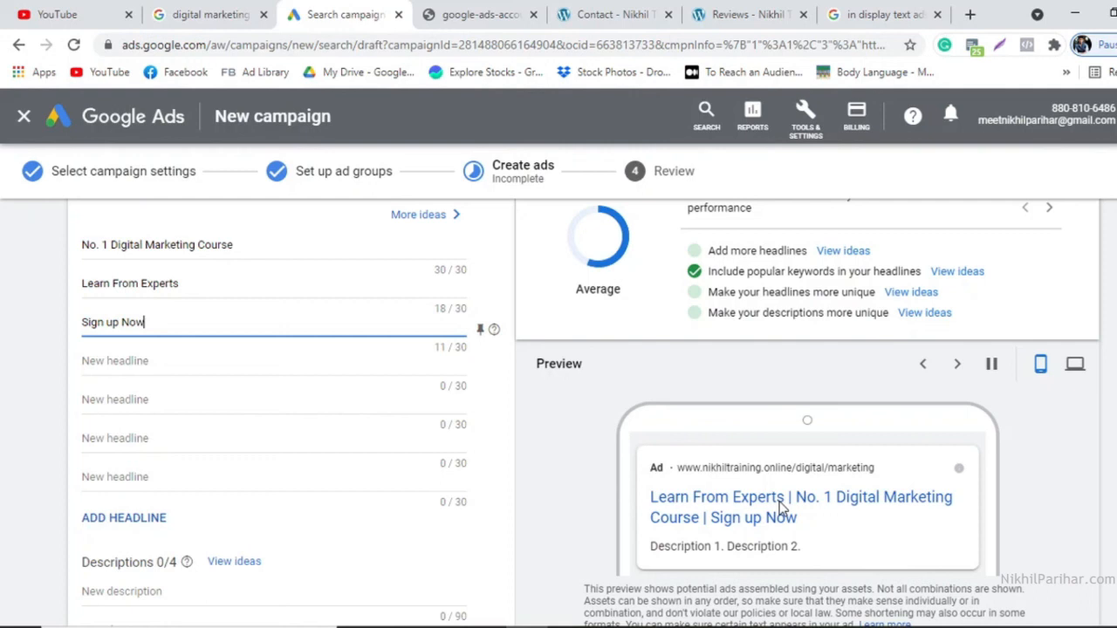
pyautogui.scroll(-2, 488, 467)
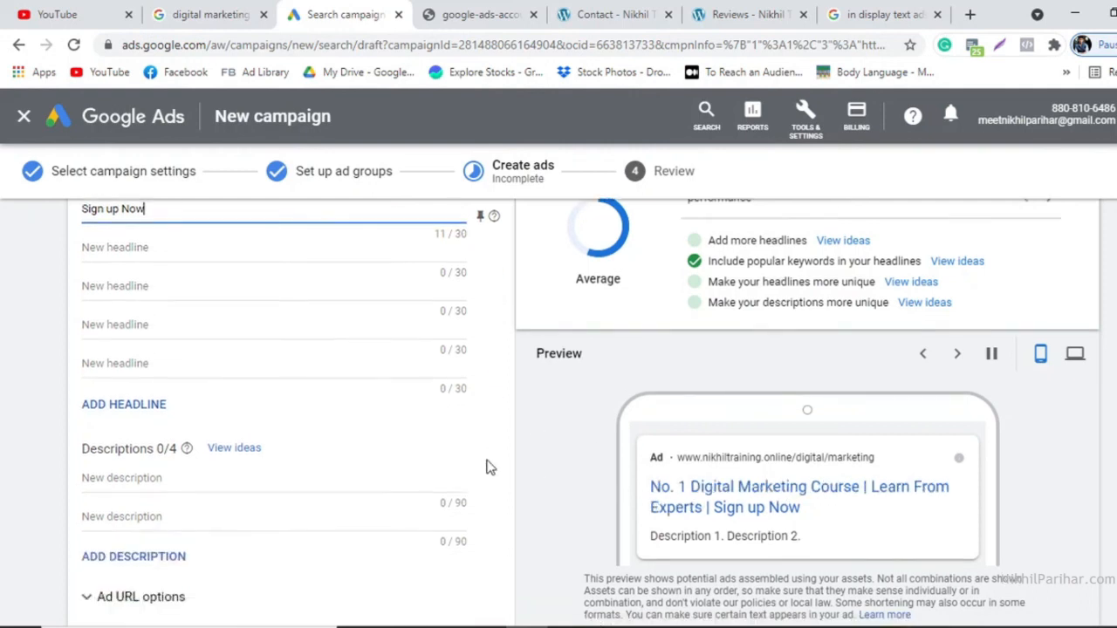
# Enter "Learn Digital Marketing Course From expert Trainers with 10+ Years of Experience." as the ad's first description
pyautogui.scroll(-1, 489, 467)
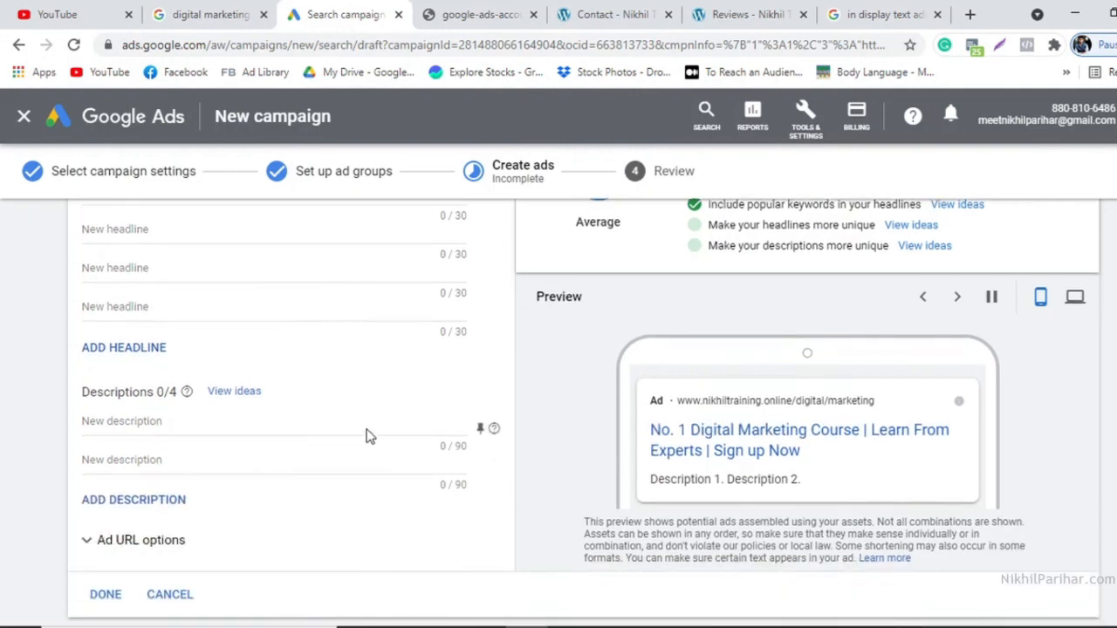
pyautogui.click(350, 424)
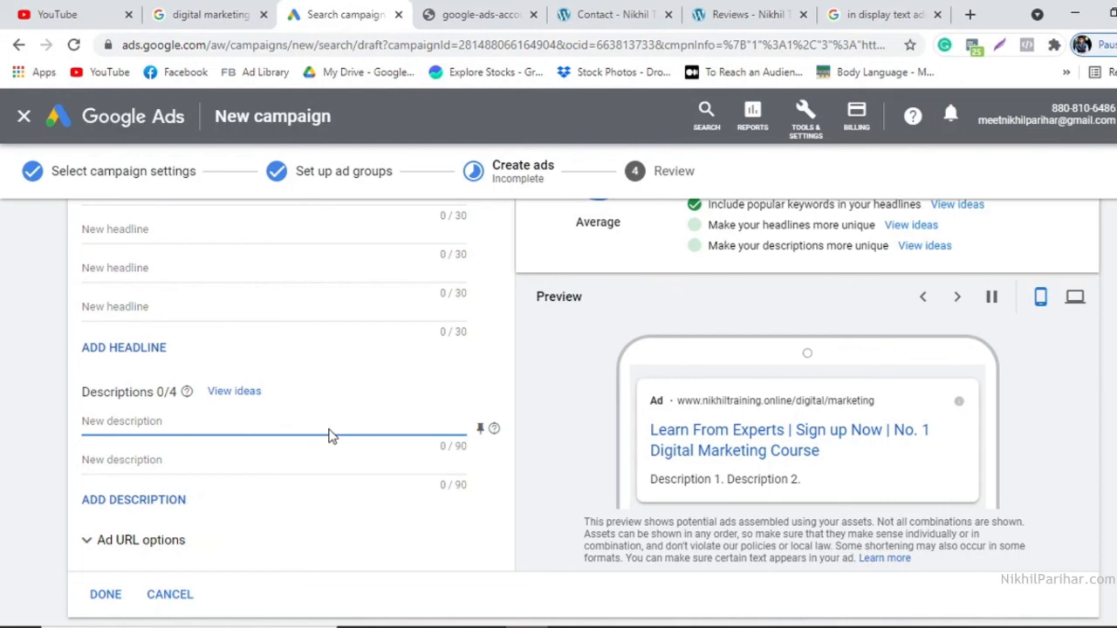
pyautogui.write('Lear')
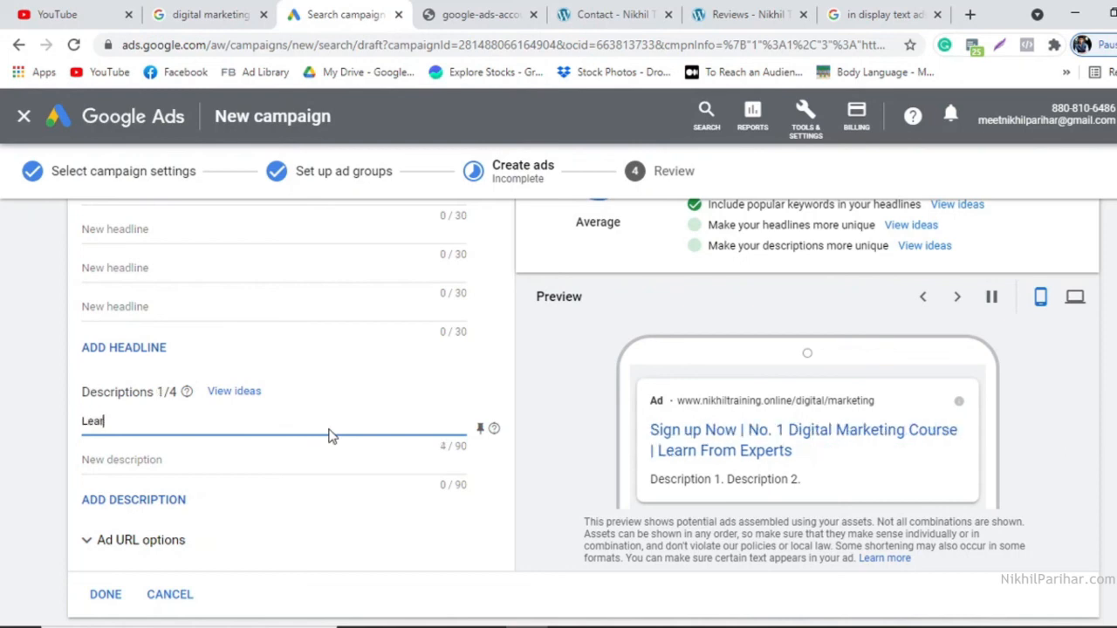
pyautogui.write('n Digital Markt')
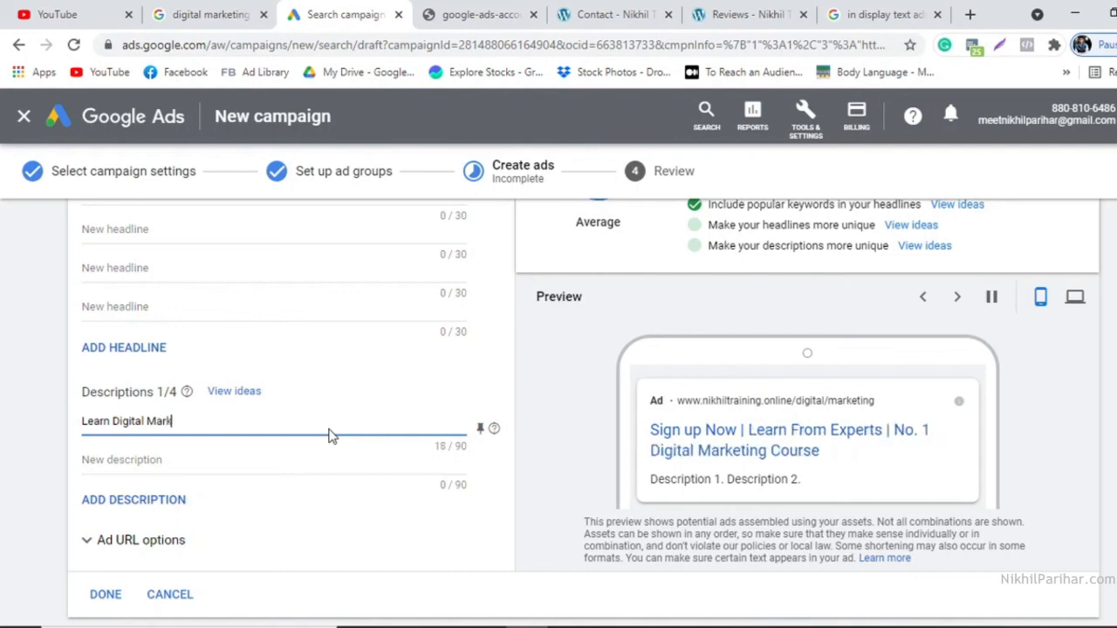
pyautogui.press('BackSpace')
pyautogui.write('keting Course ')
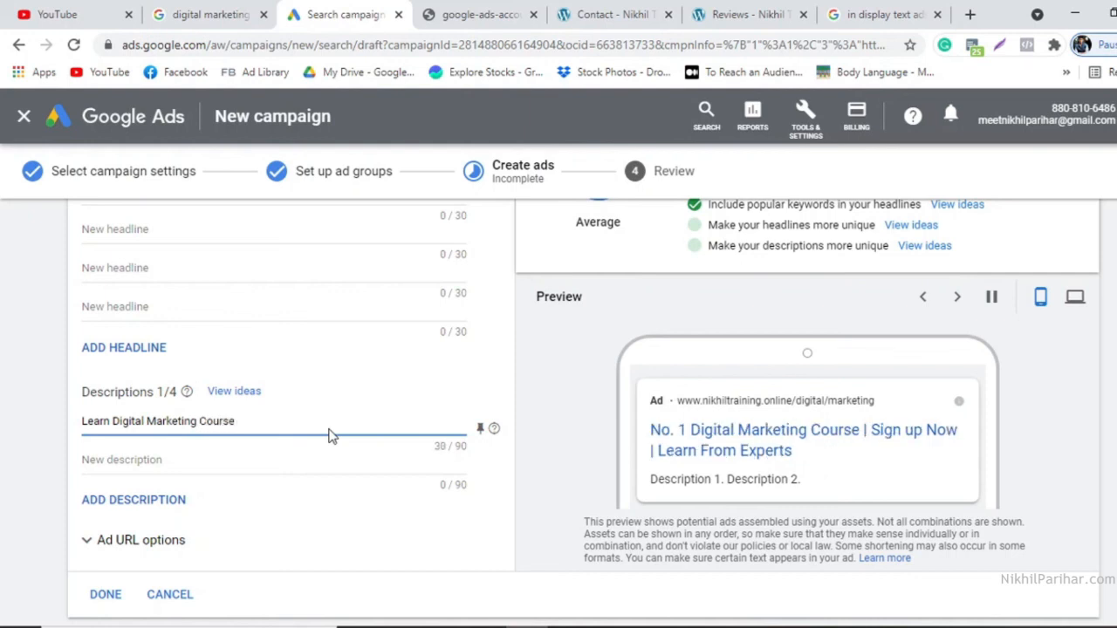
pyautogui.write('From expert Trainers')
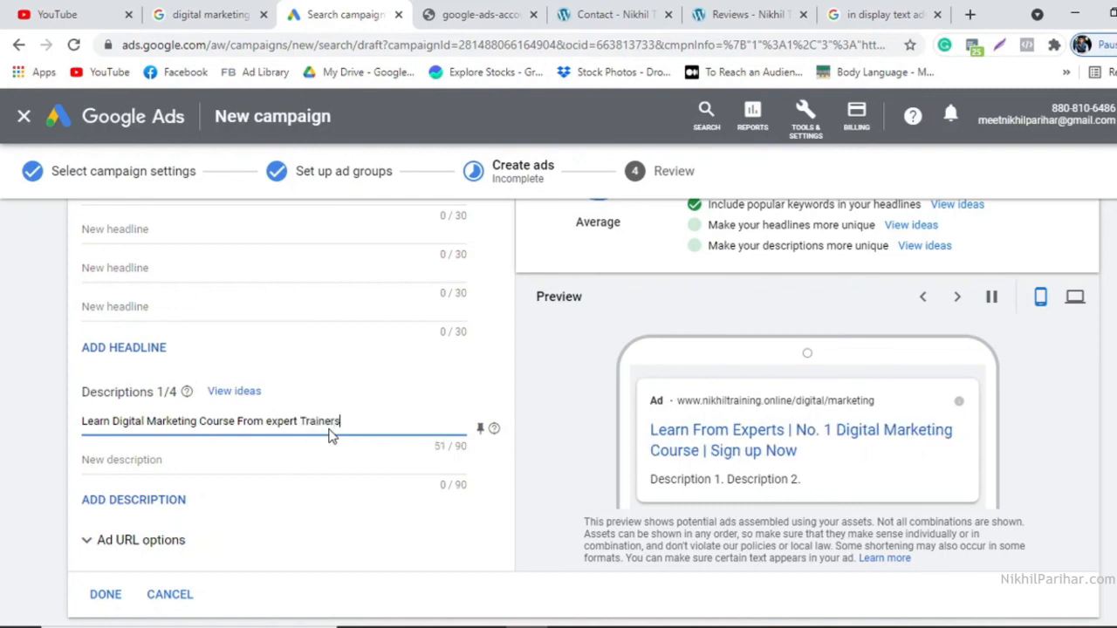
pyautogui.write(' with 20+')
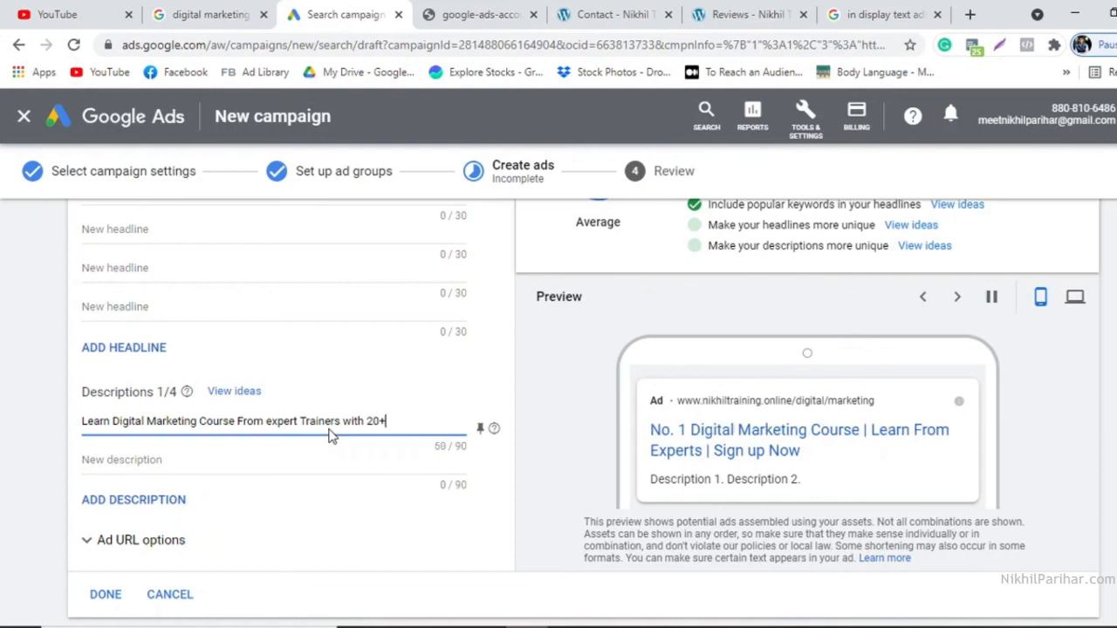
pyautogui.press('BackSpace')
pyautogui.press('BackSpace')
pyautogui.press('BackSpace')
pyautogui.write('10+ Years of')
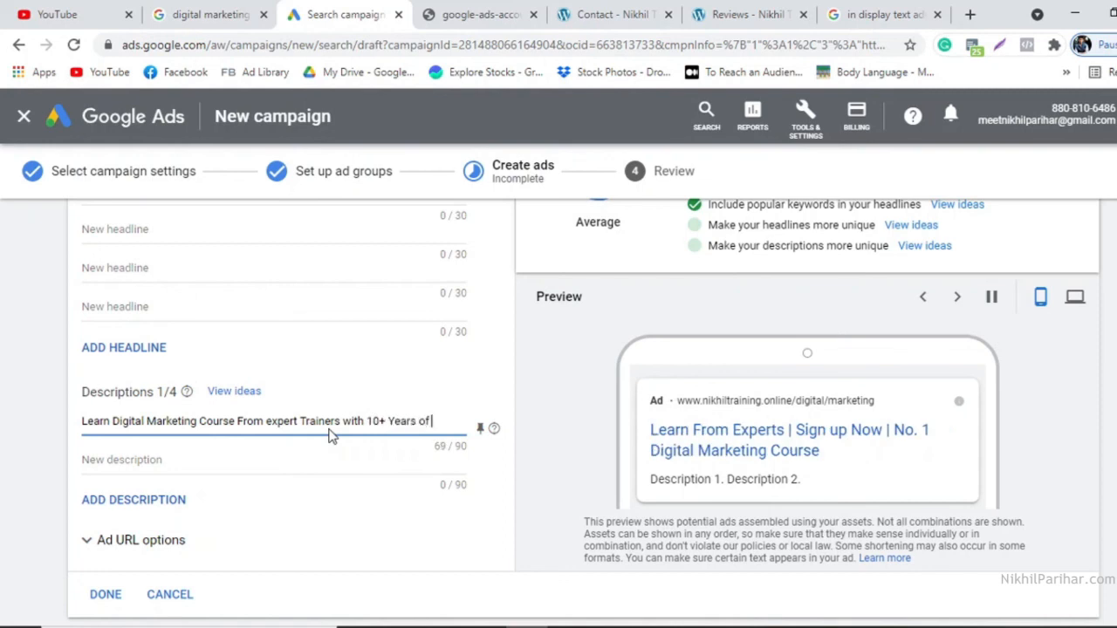
pyautogui.write(' Experience.')
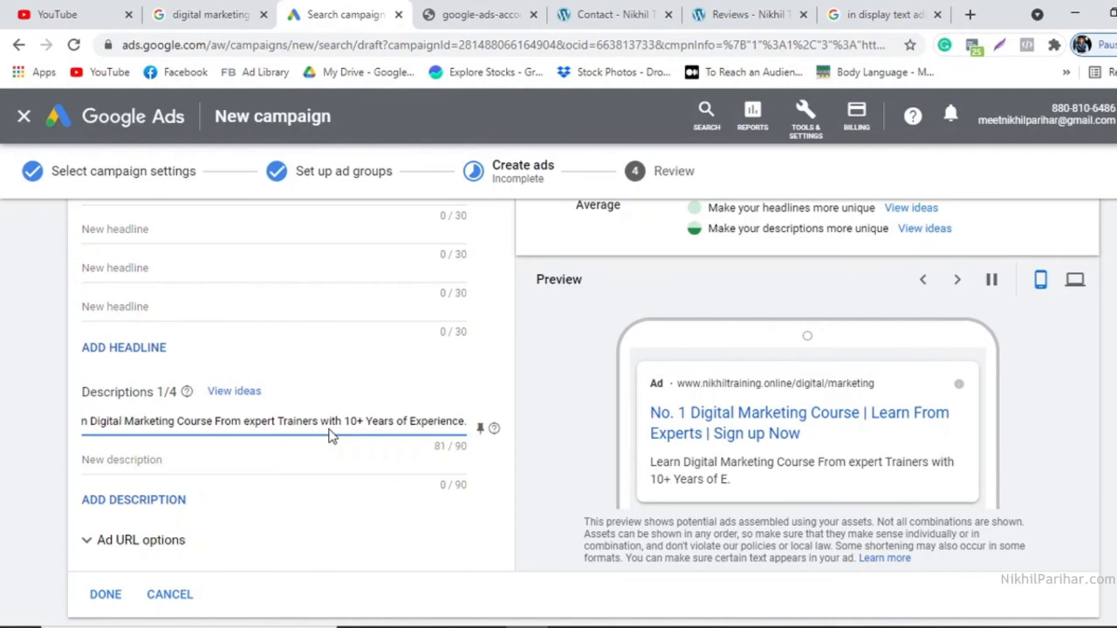
# Enter "Get Certificates and Get A Job" as the ad's second description
pyautogui.click(253, 464)
pyautogui.write('Get  Certifica')
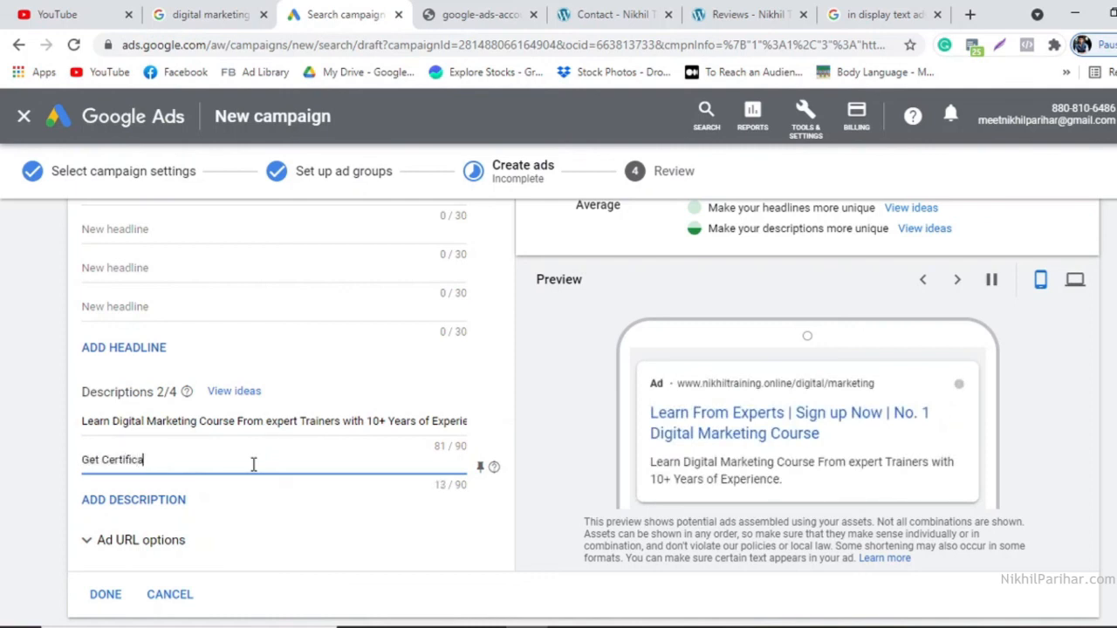
pyautogui.write('tes')
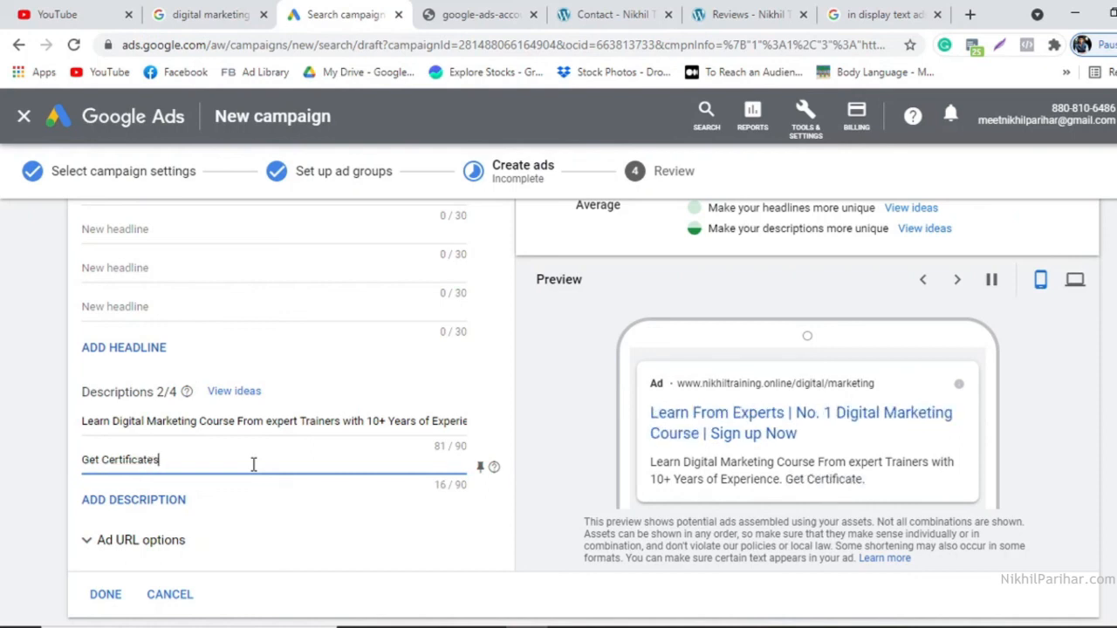
pyautogui.write(' and Get A job')
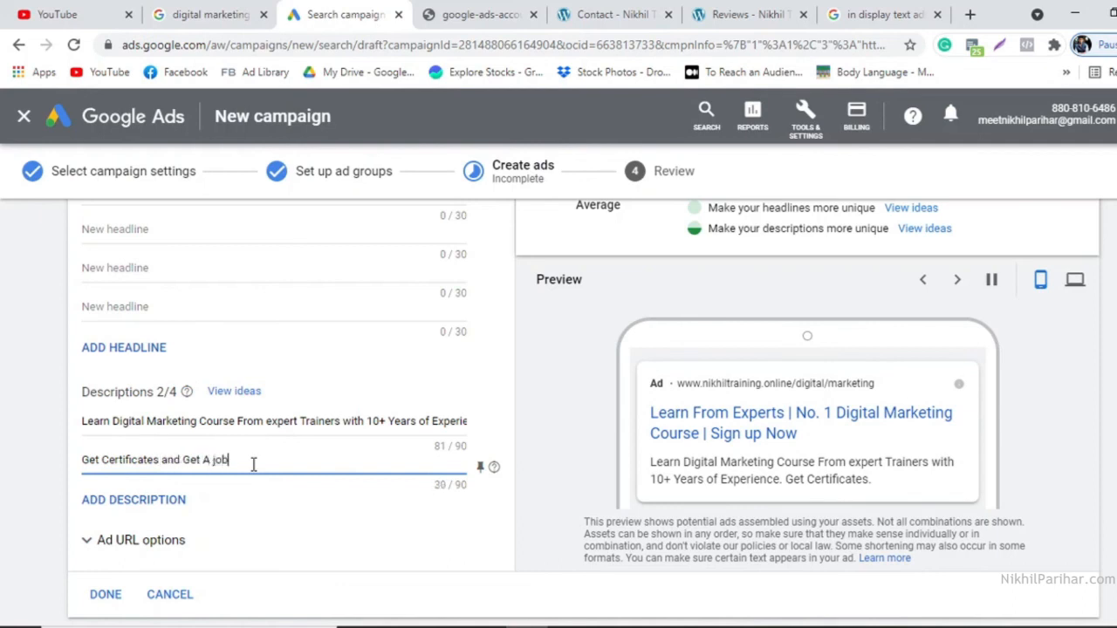
pyautogui.press('Left')
pyautogui.press('BackSpace')
pyautogui.write('j')
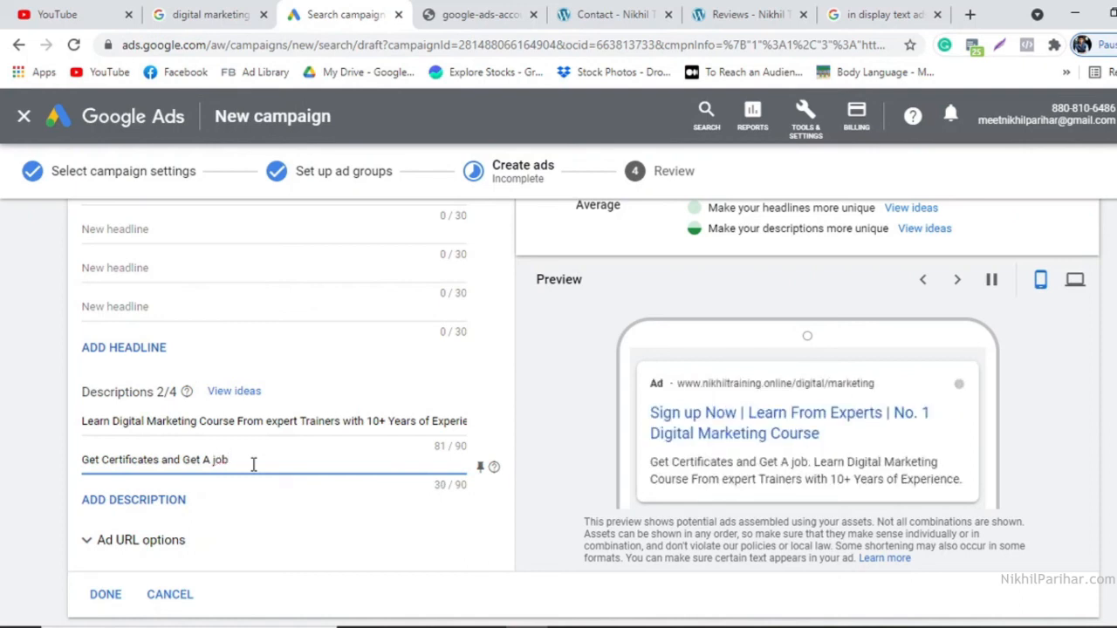
pyautogui.press('BackSpace')
pyautogui.write('J')
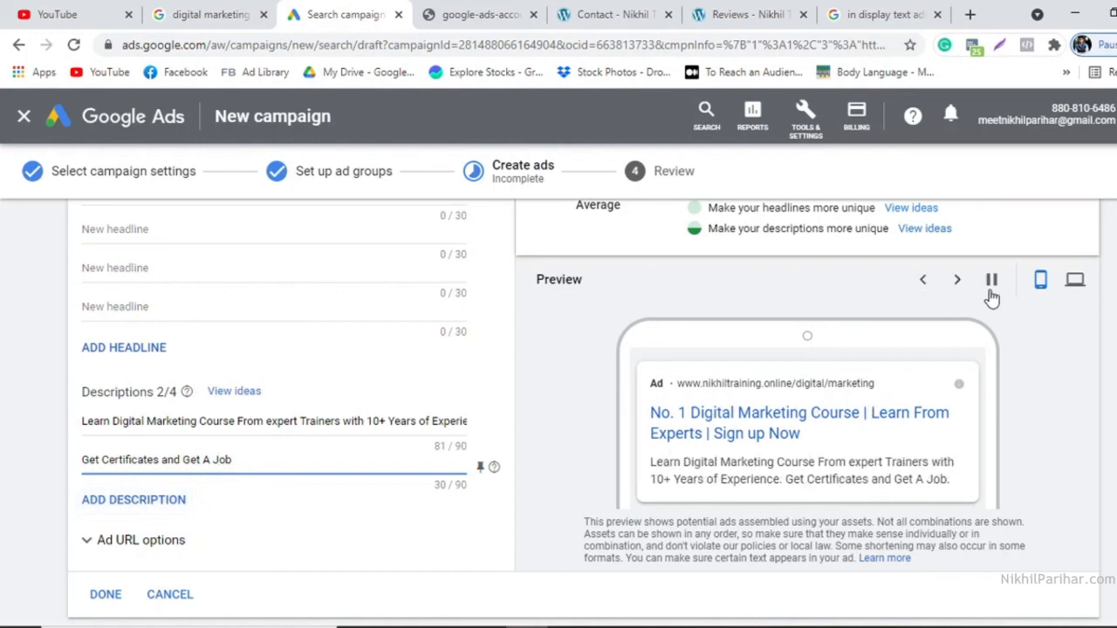
# Preview the ad in its desktop layout and compare it with the ads in the digital marketing course search results
pyautogui.click(1074, 280)
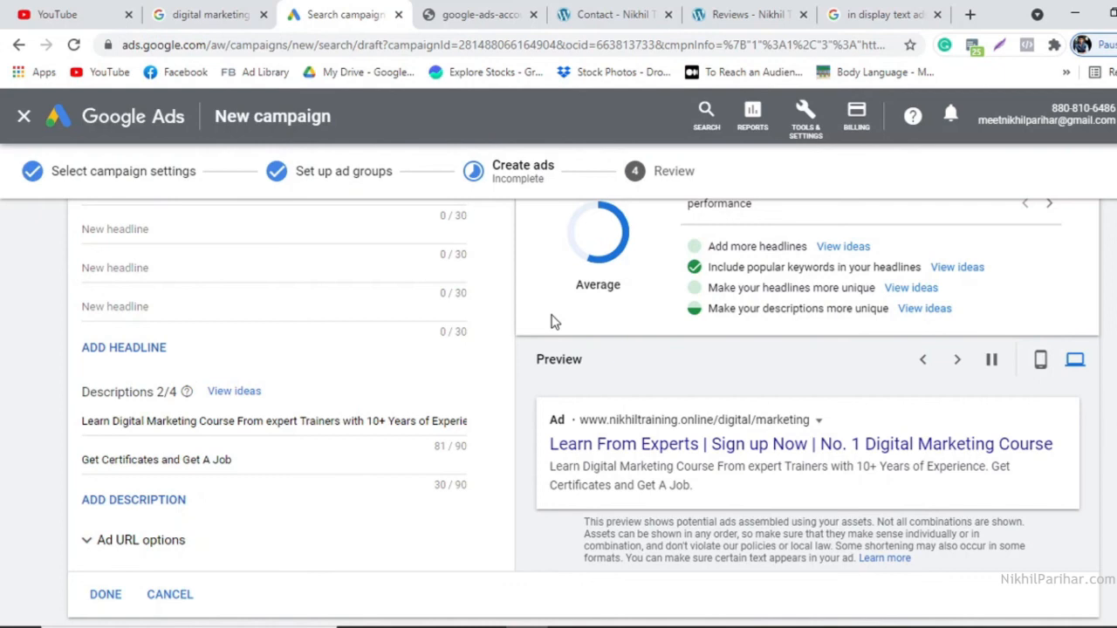
pyautogui.click(248, 11)
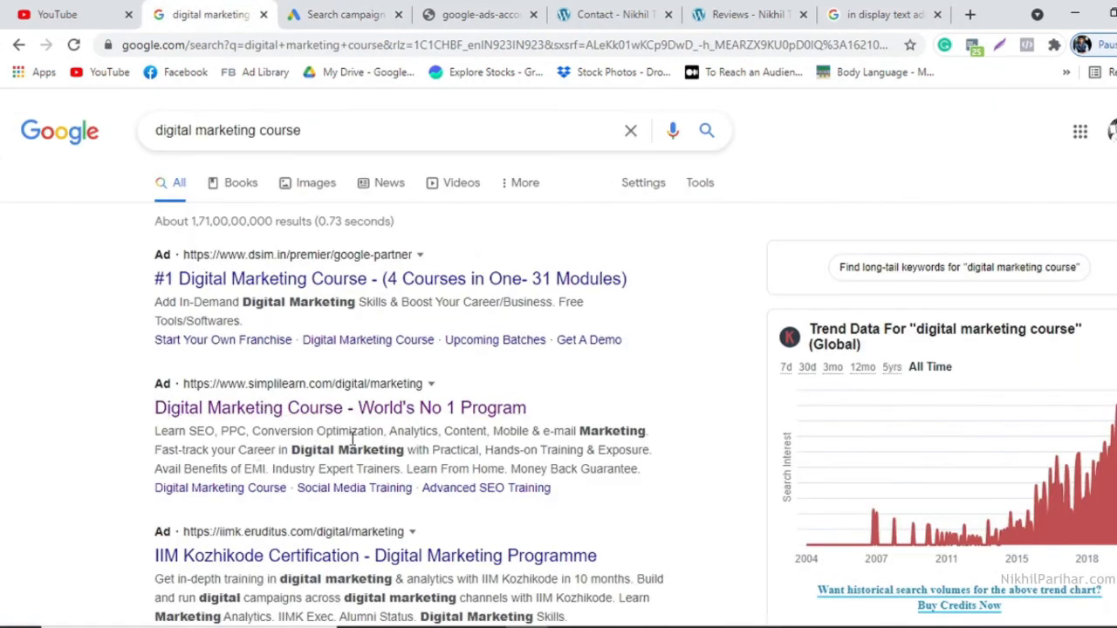
pyautogui.click(336, 12)
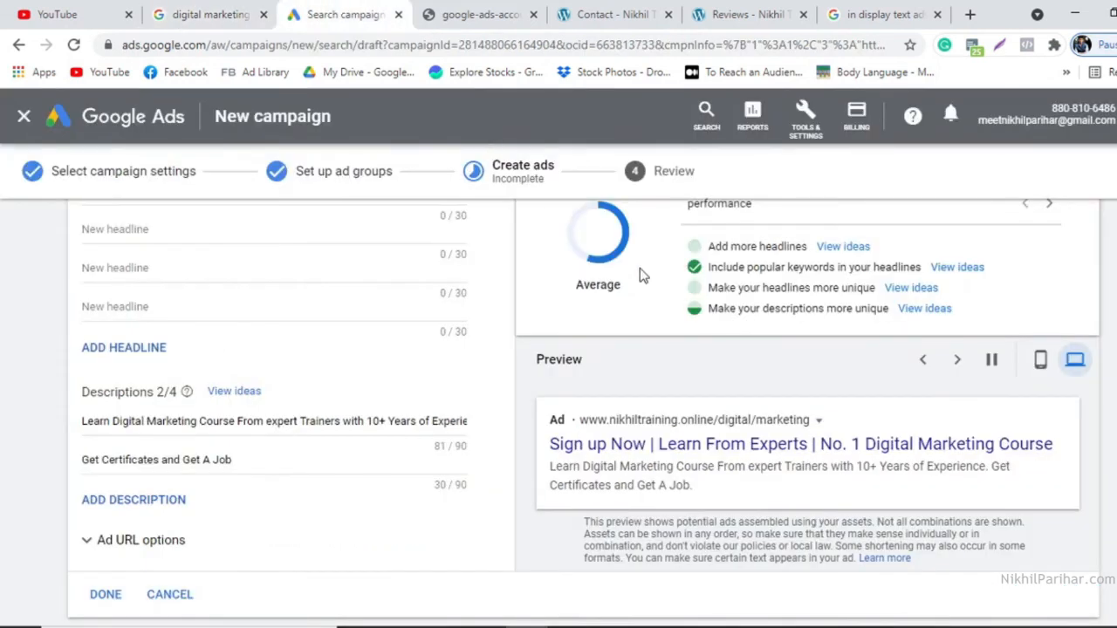
# Finish the responsive search ad and add a second one with its headlines and descriptions left blank
pyautogui.scroll(-2, 478, 402)
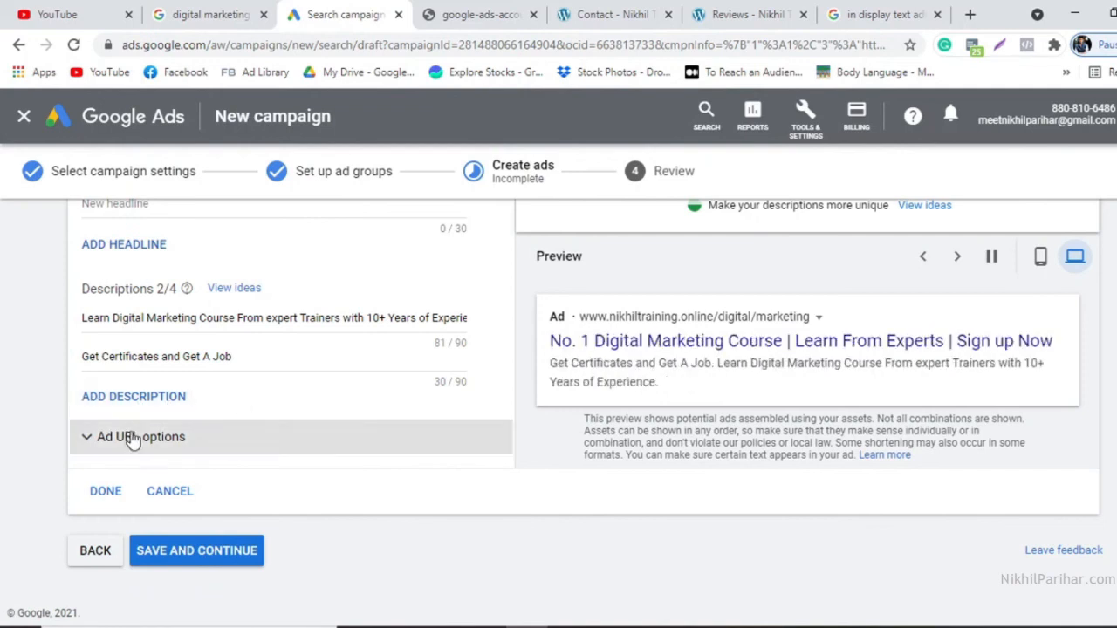
pyautogui.click(105, 493)
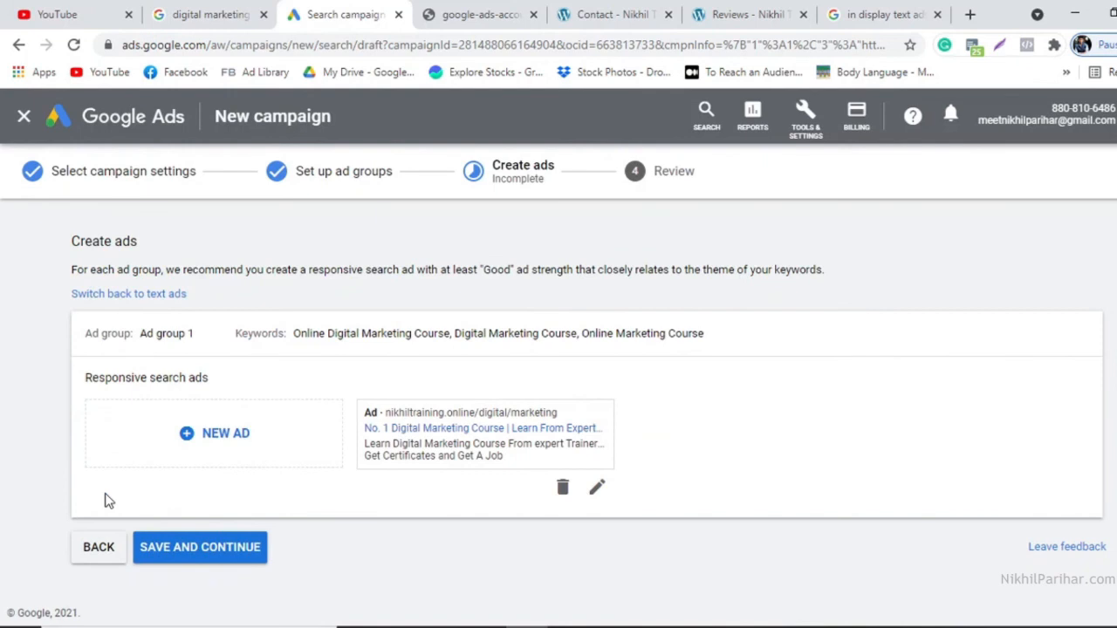
pyautogui.click(220, 436)
pyautogui.scroll(-2, 262, 441)
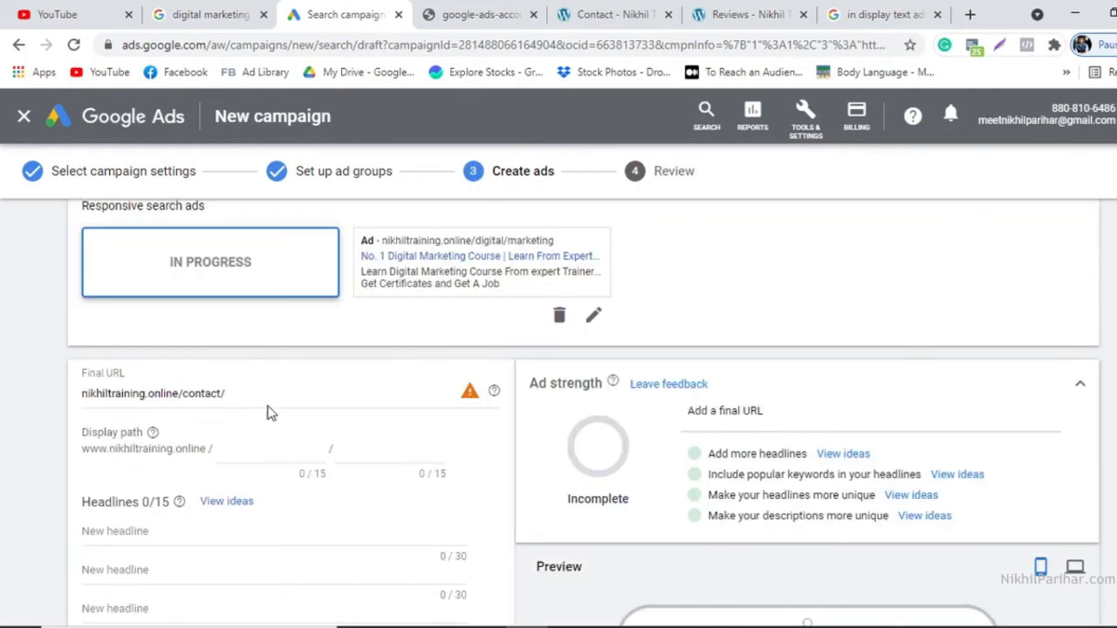
pyautogui.scroll(-3, 227, 436)
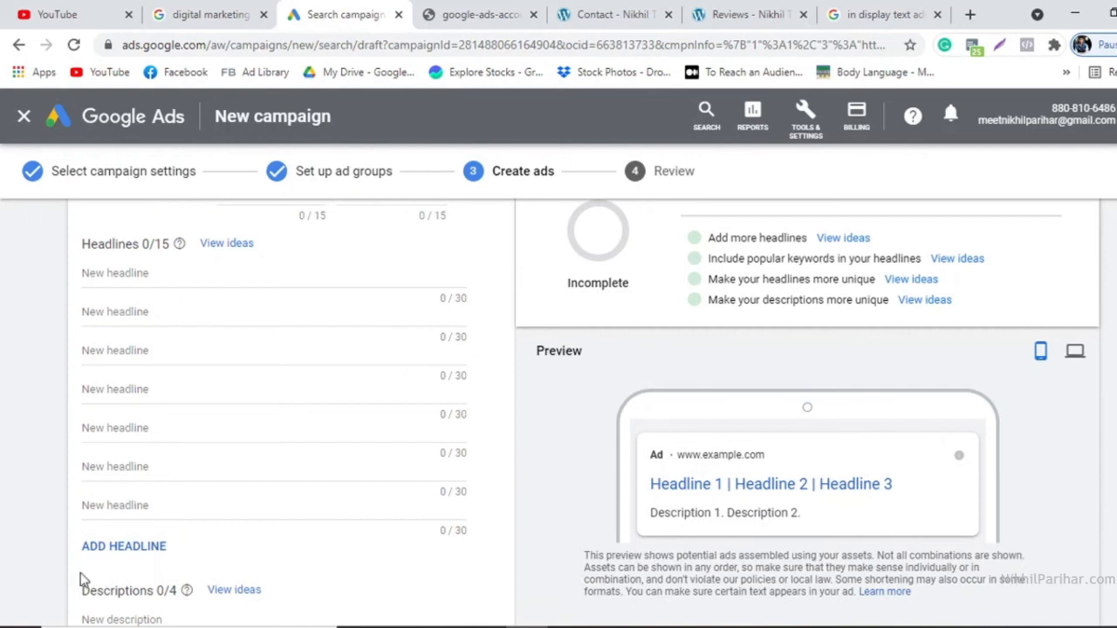
pyautogui.scroll(-5, 205, 476)
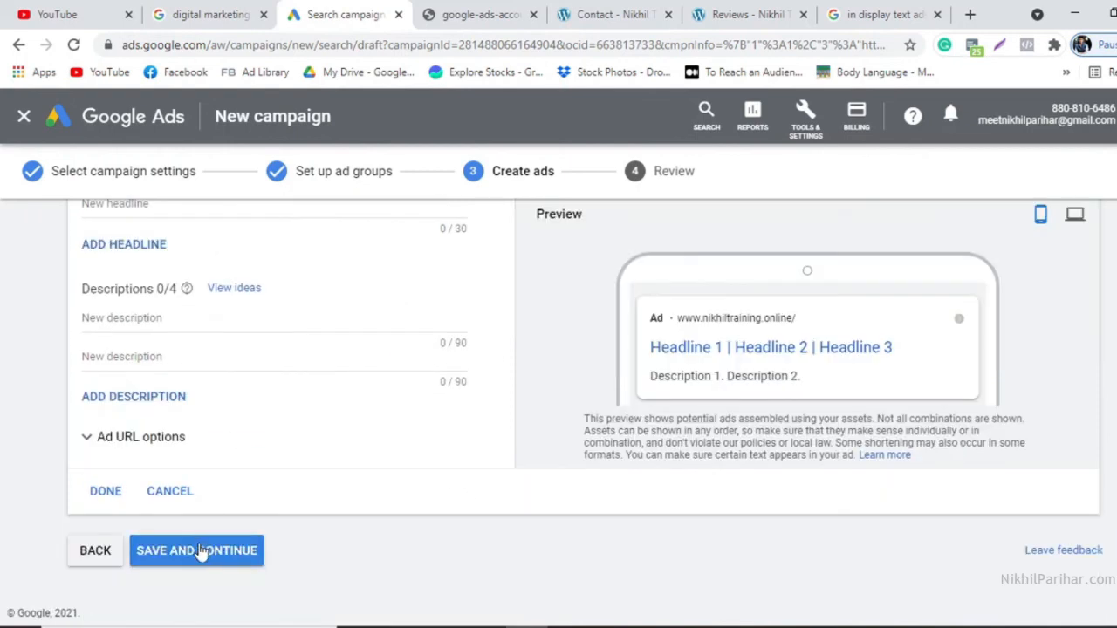
pyautogui.click(103, 492)
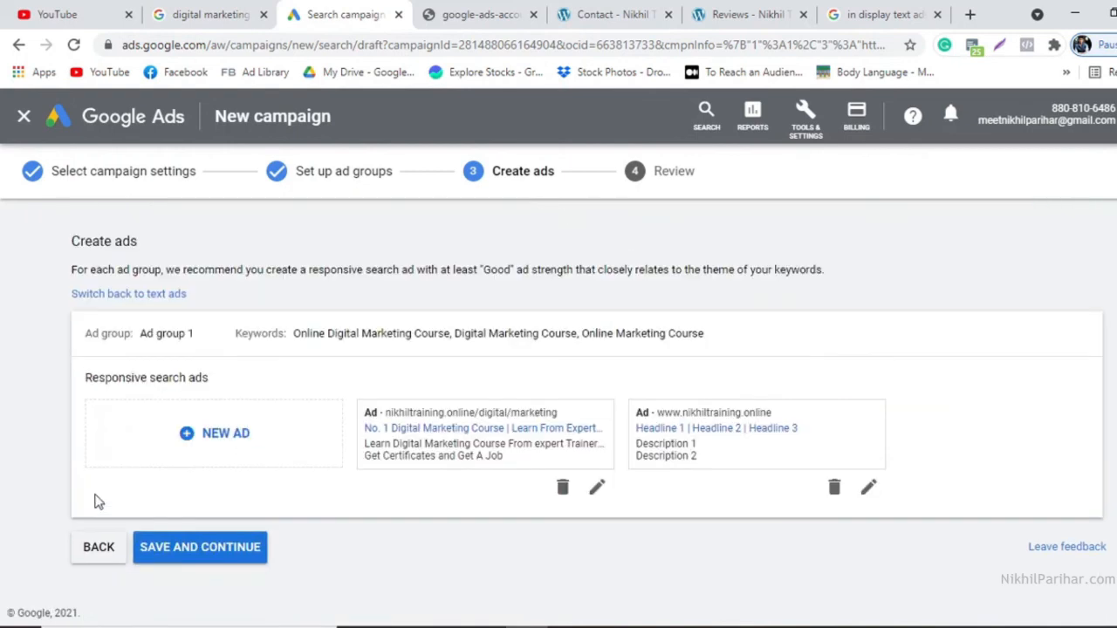
# Continue to the campaign review, inspect the flagged blank ad, and return to the review without editing it
pyautogui.click(194, 557)
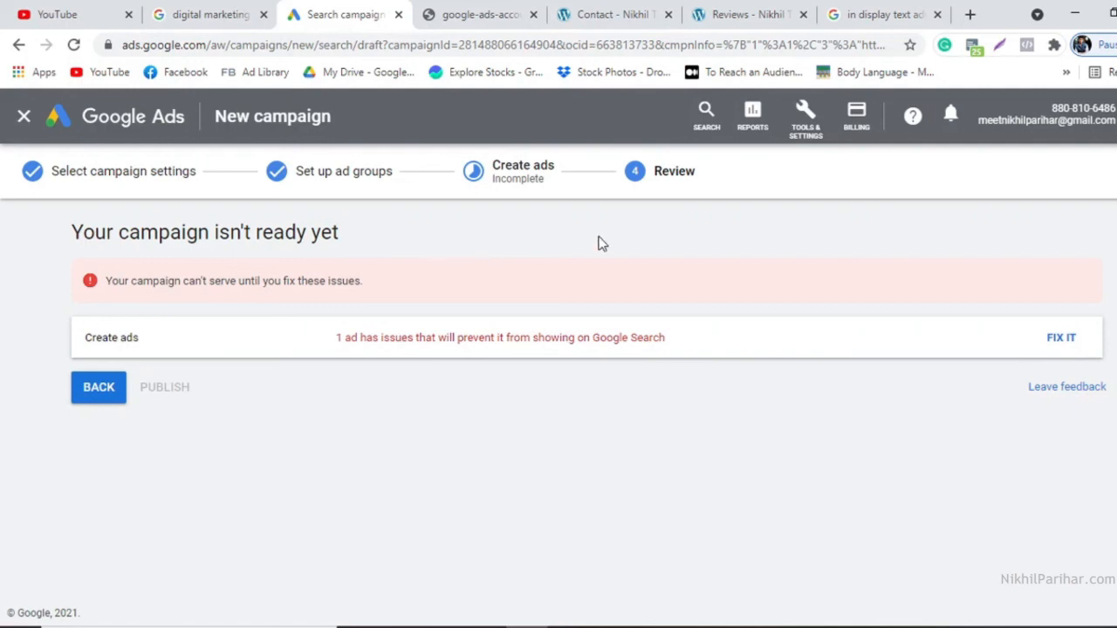
pyautogui.click(1058, 342)
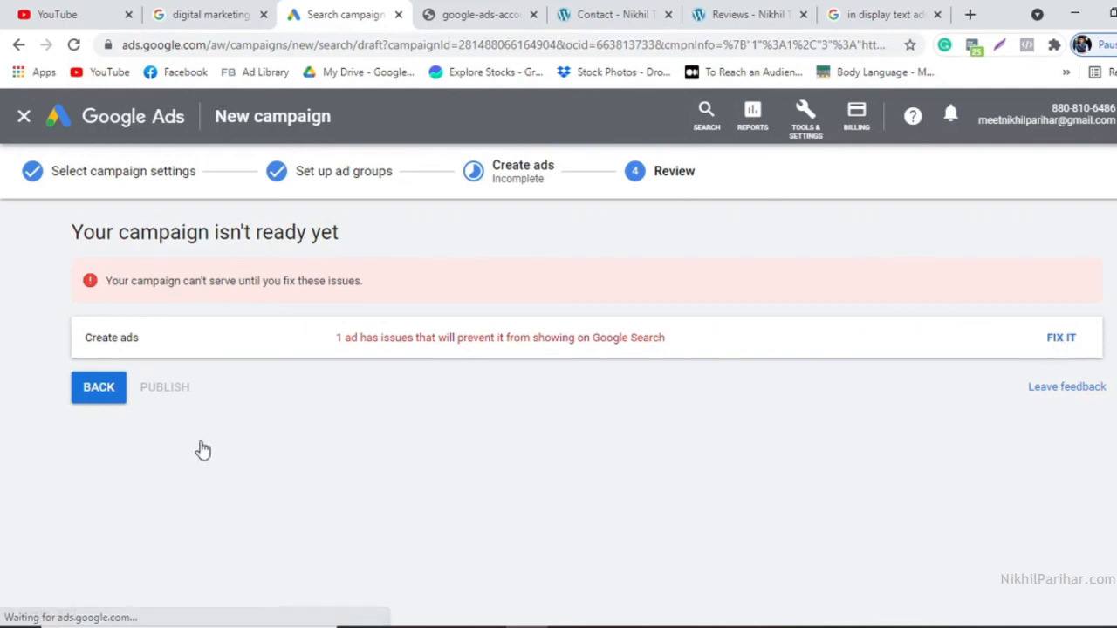
pyautogui.scroll(-3, 257, 445)
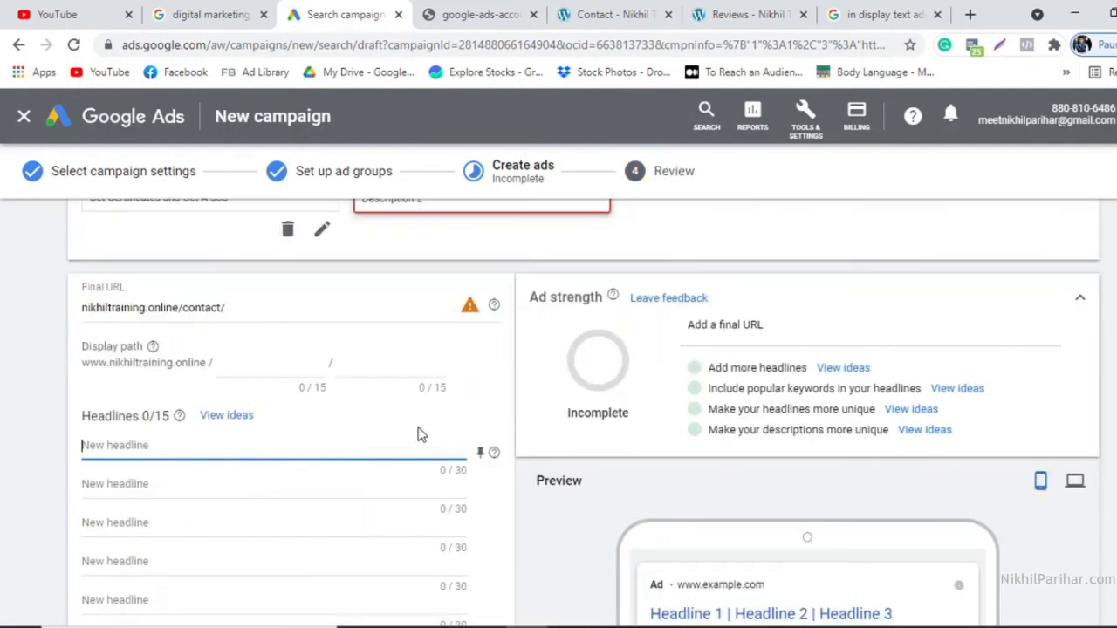
pyautogui.scroll(-3, 419, 428)
pyautogui.scroll(-3, 236, 432)
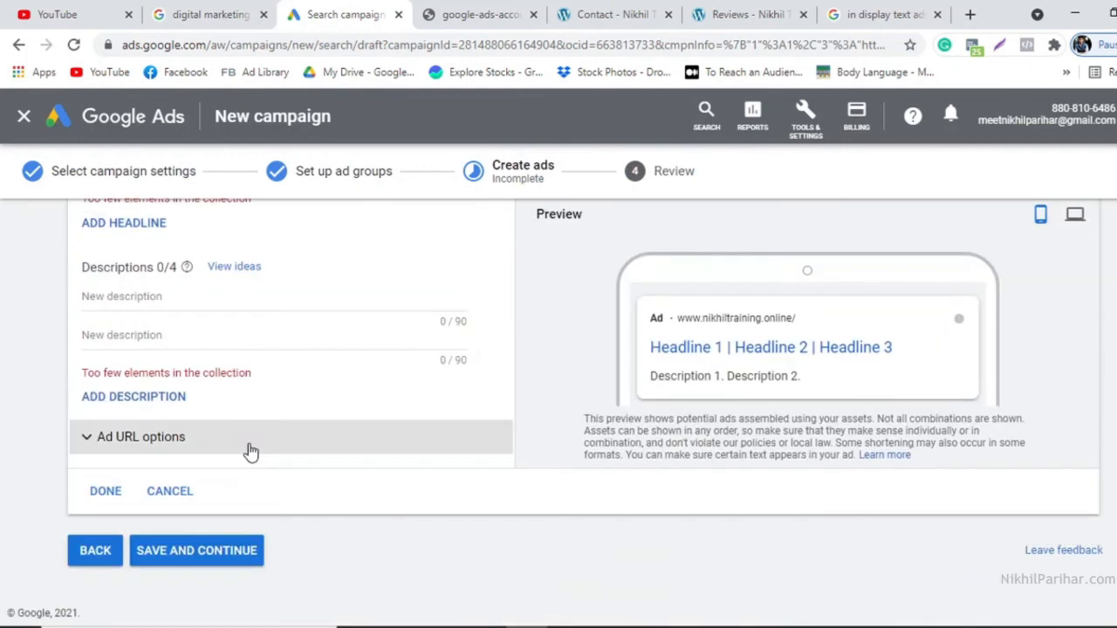
pyautogui.click(192, 548)
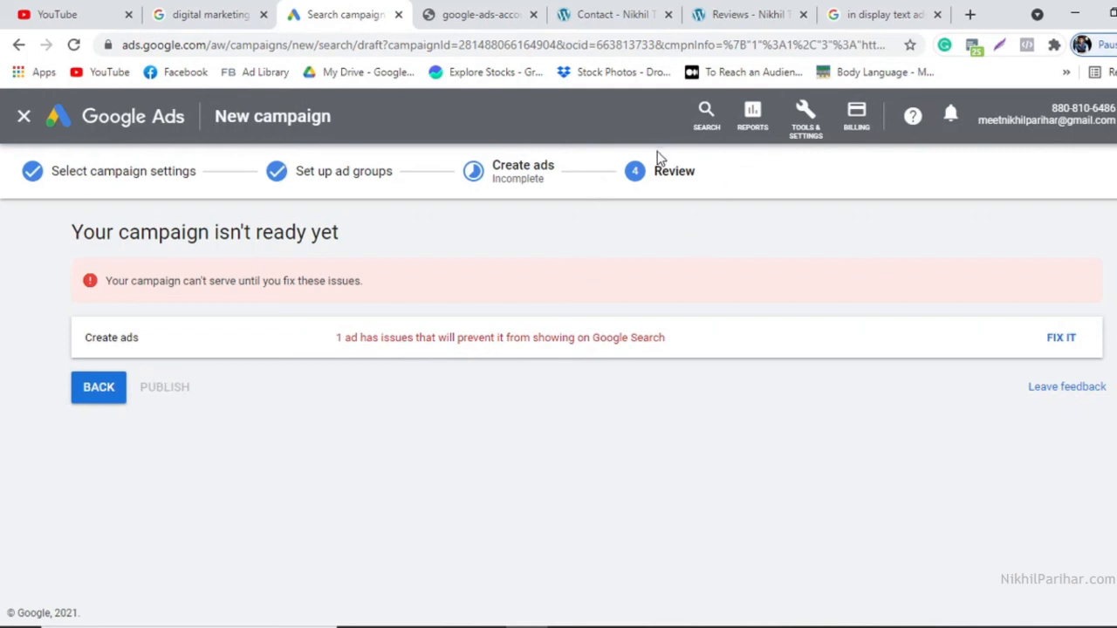
# Open the account's billing options
pyautogui.click(858, 127)
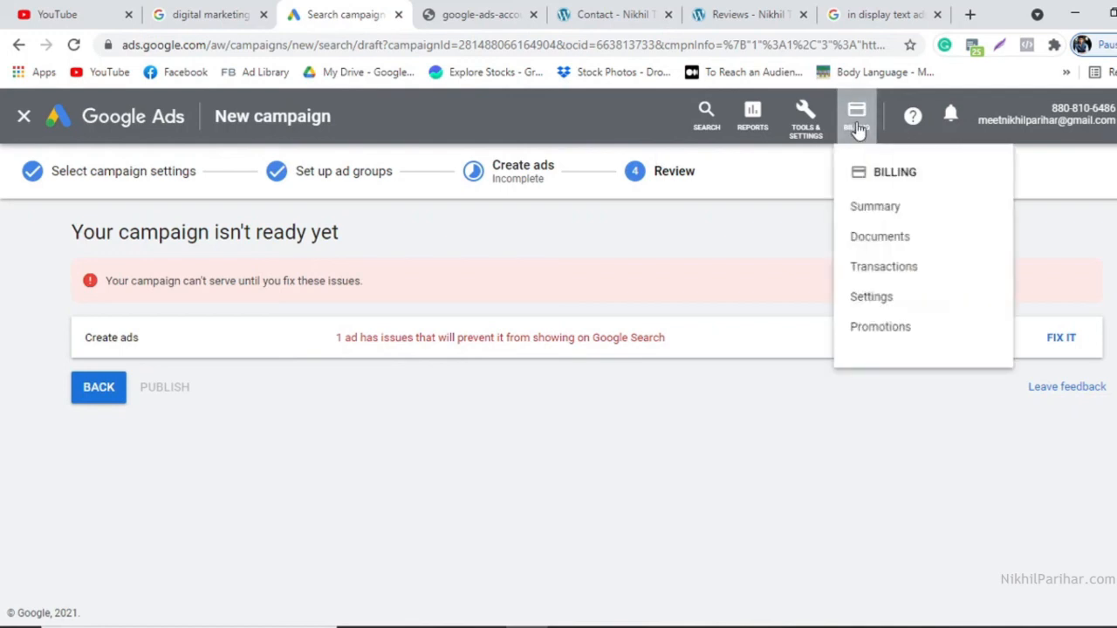